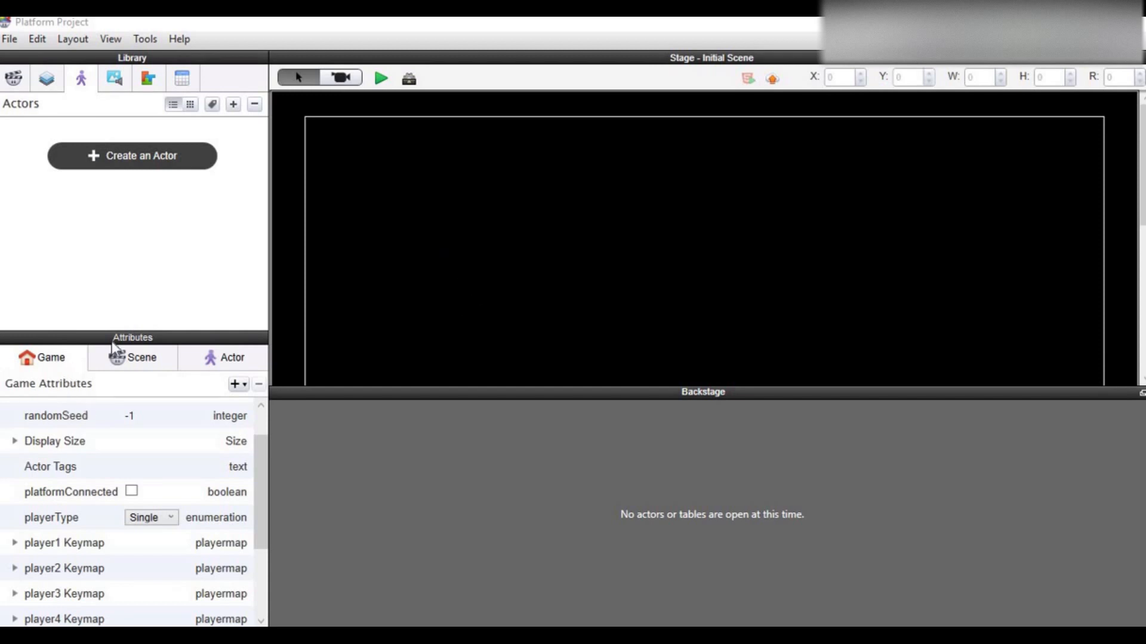
Add two new integer attributes to the game attributes.
left_click_drag(133, 331, 146, 243)
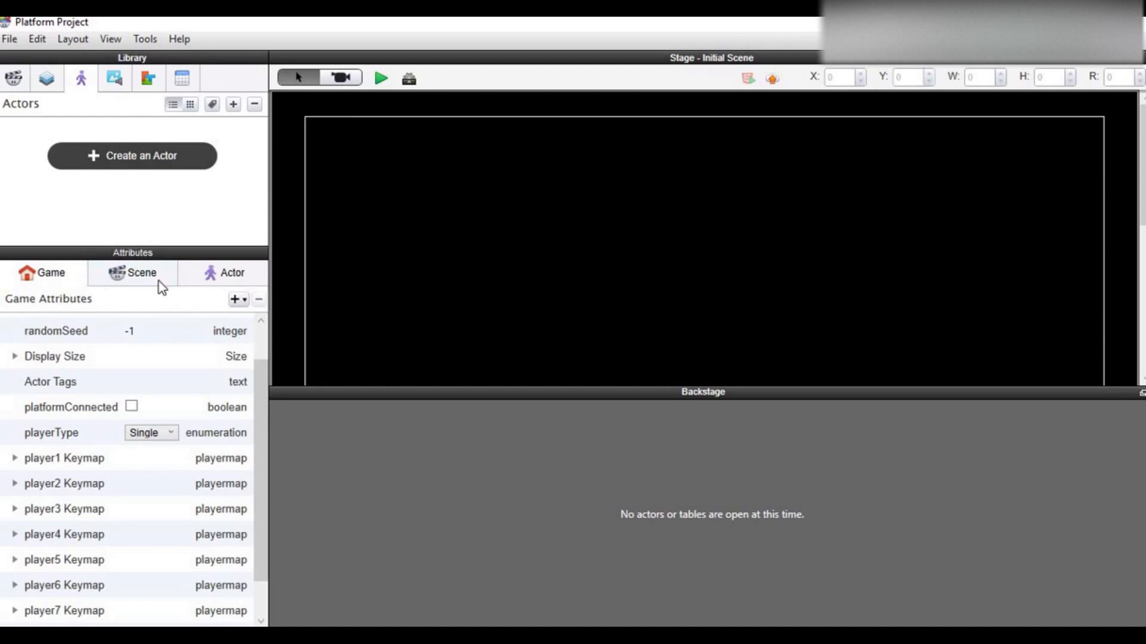
left_click(235, 300)
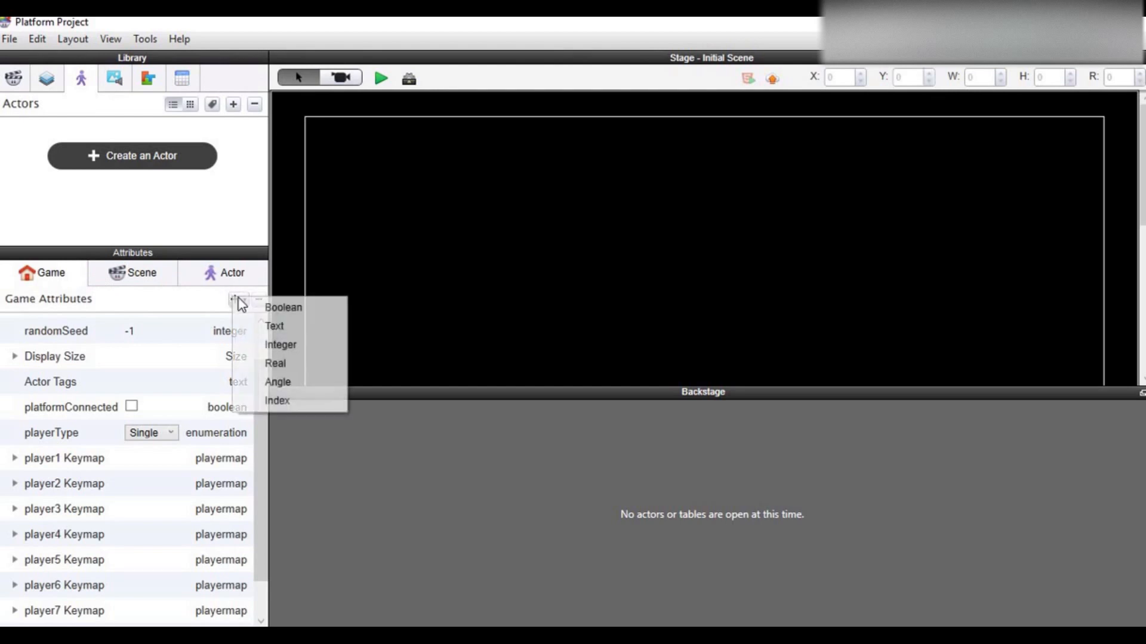
left_click(290, 349)
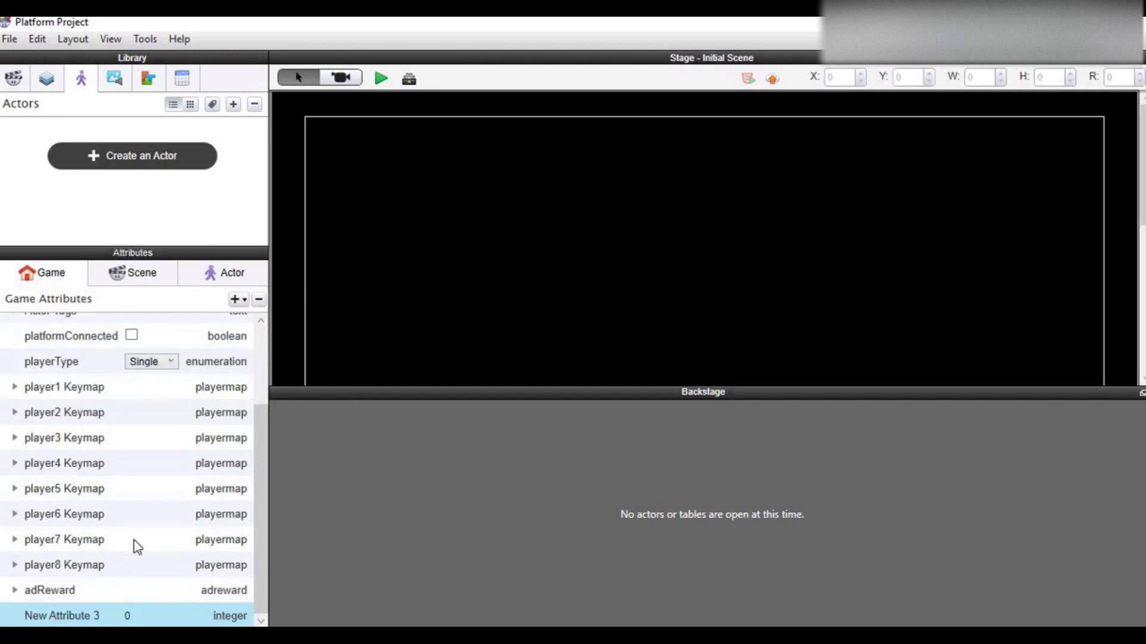
left_click(235, 300)
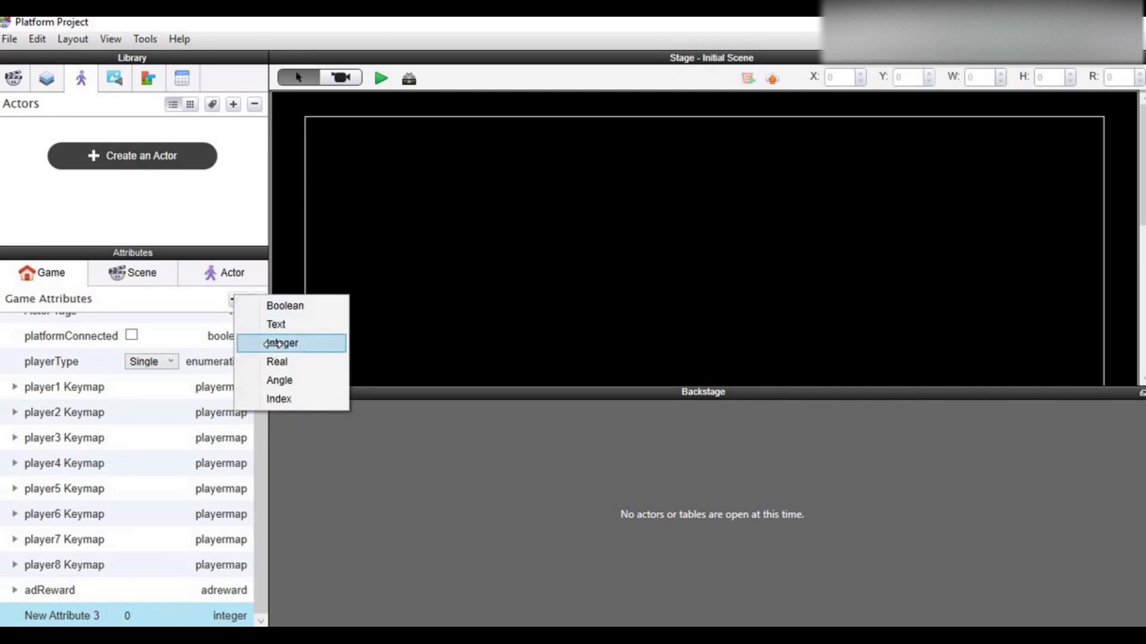
left_click(280, 344)
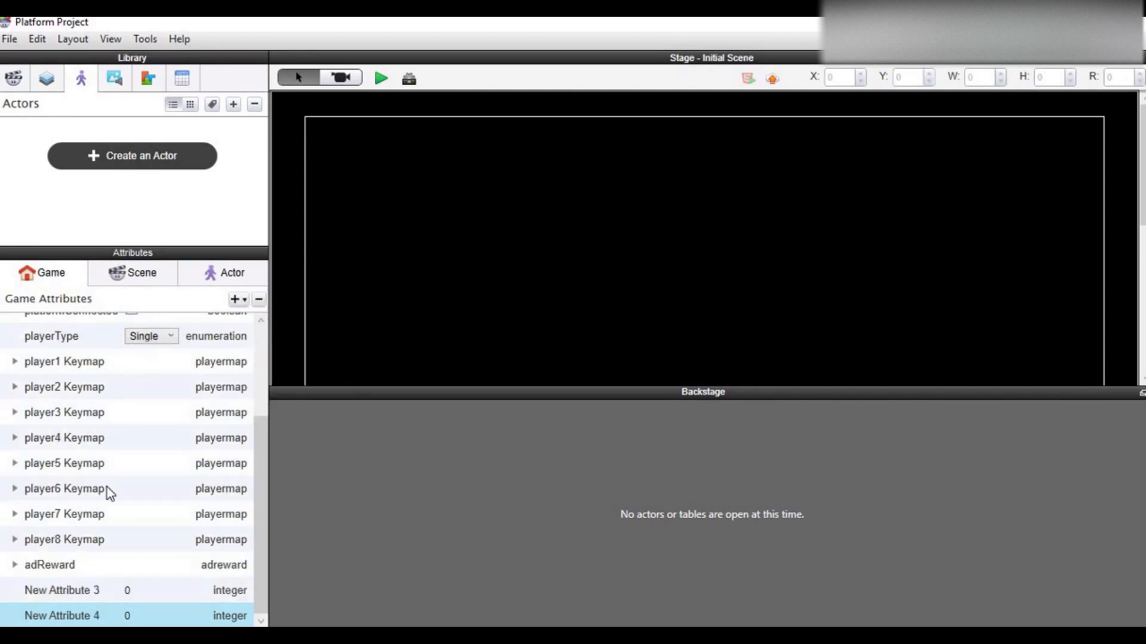
Rename the first new integer game attribute as score.
double_click(72, 591)
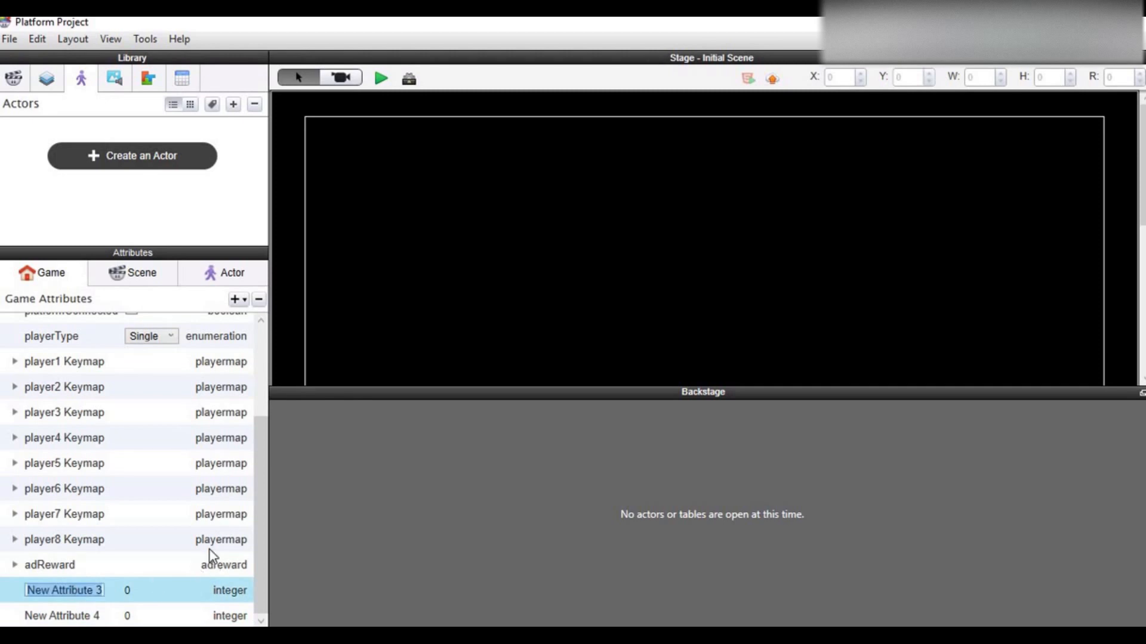
key("BackSpace")
type("score")
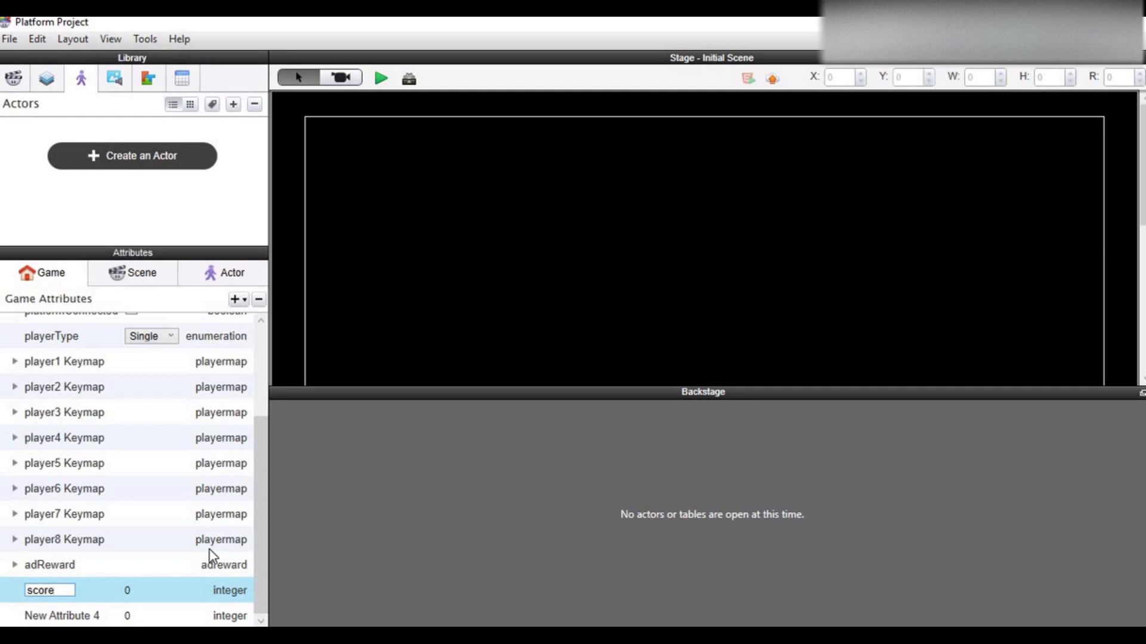
left_click(122, 595)
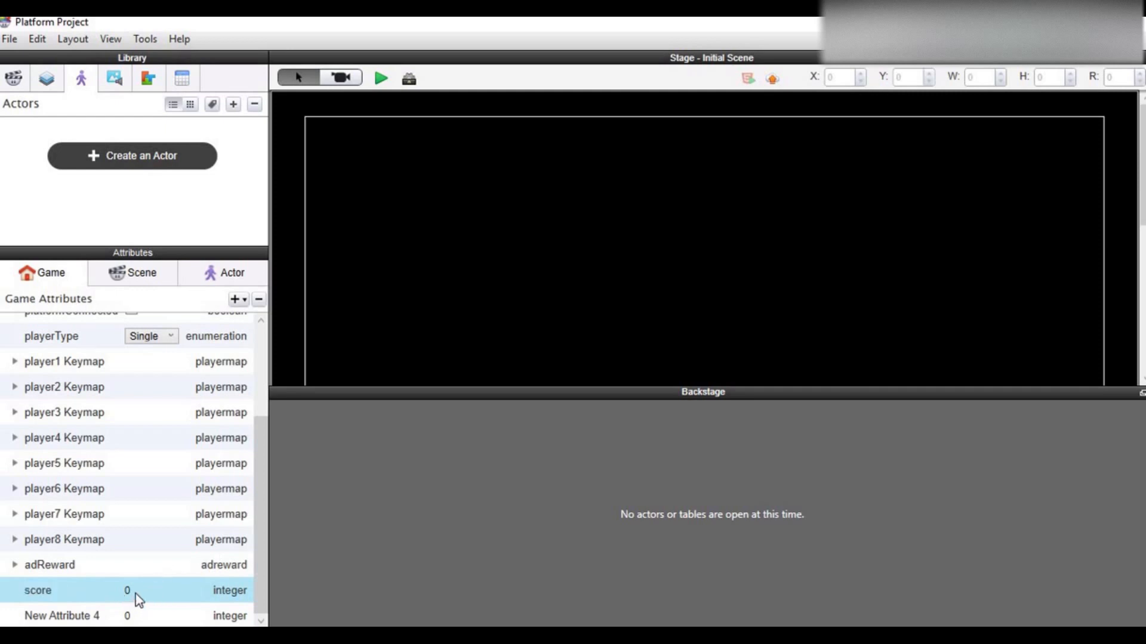
Rename the second new integer game attribute as jewelpoints and set its value to 1.
double_click(82, 616)
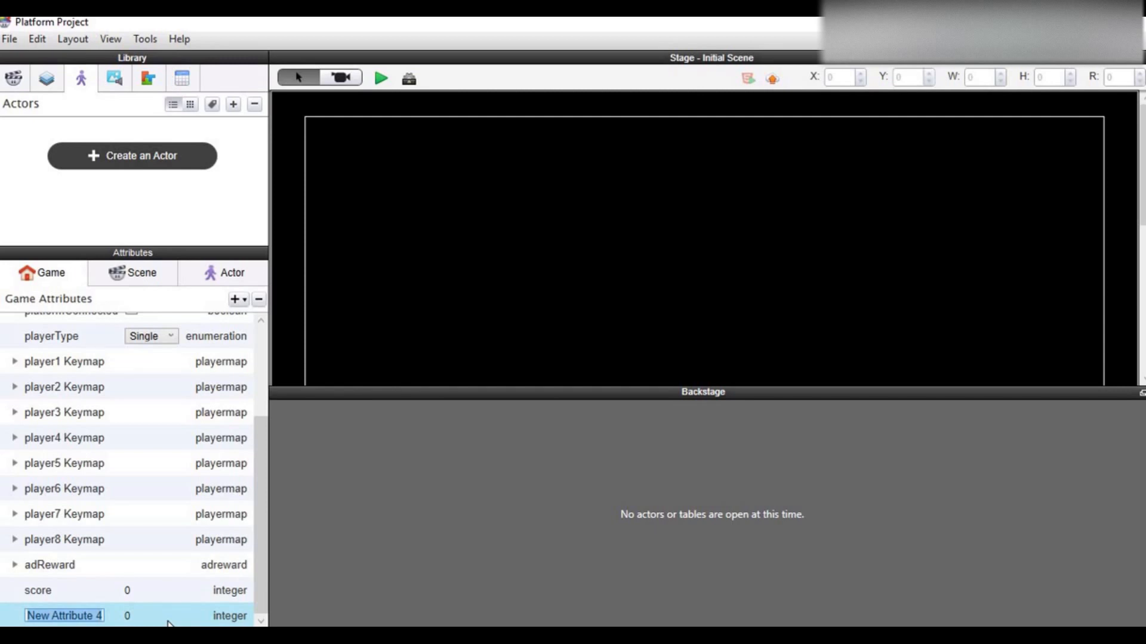
type("jew")
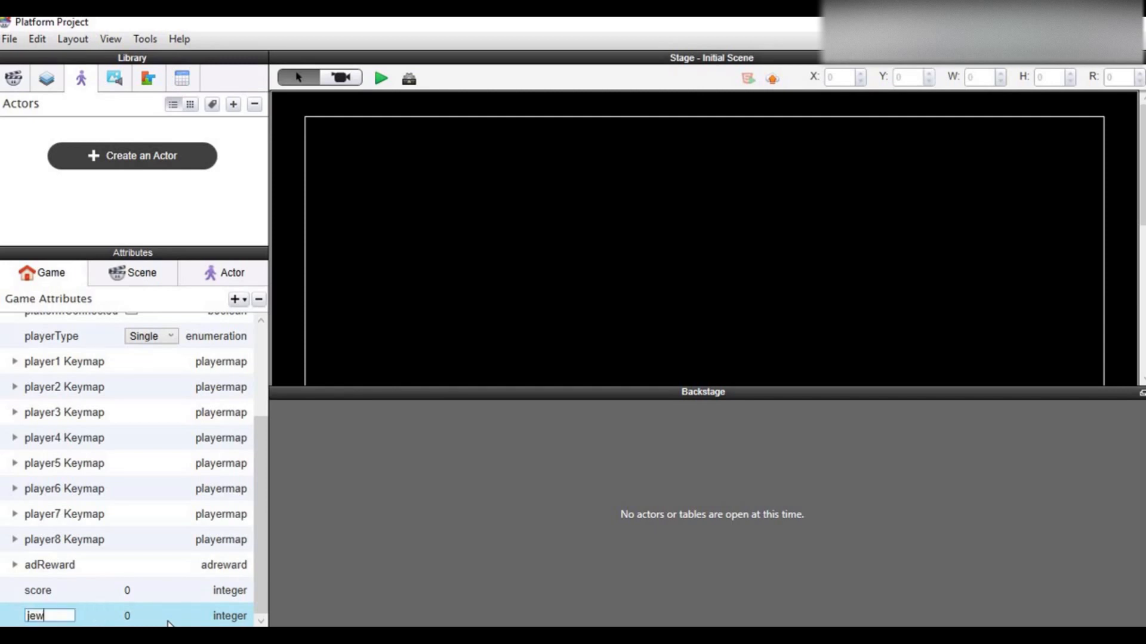
type("elpoints")
key("Return")
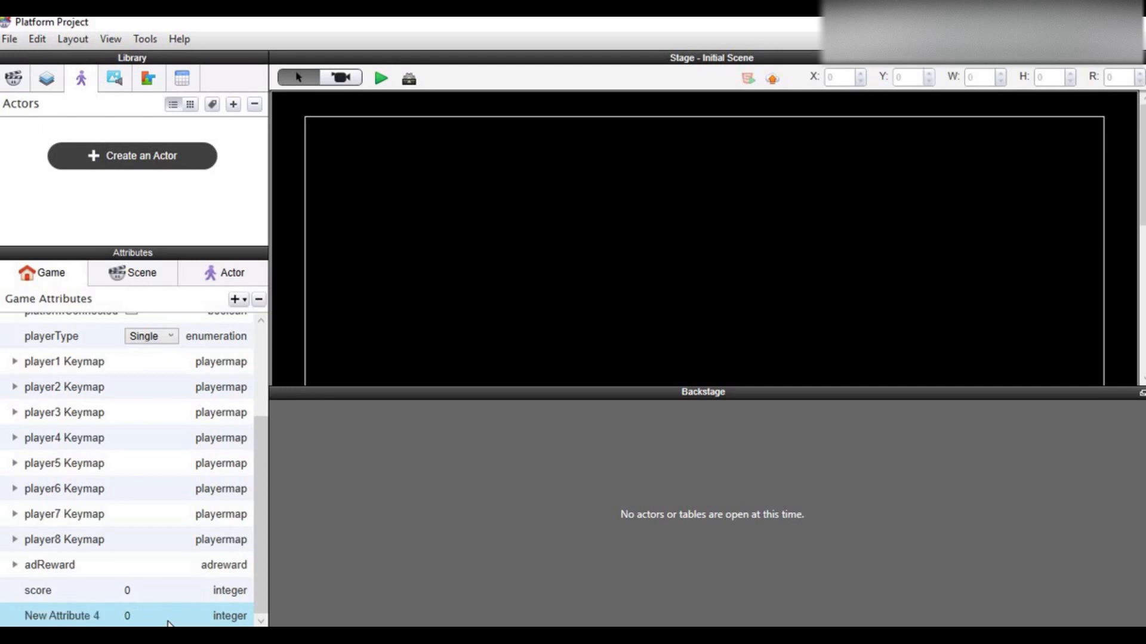
left_click(135, 615)
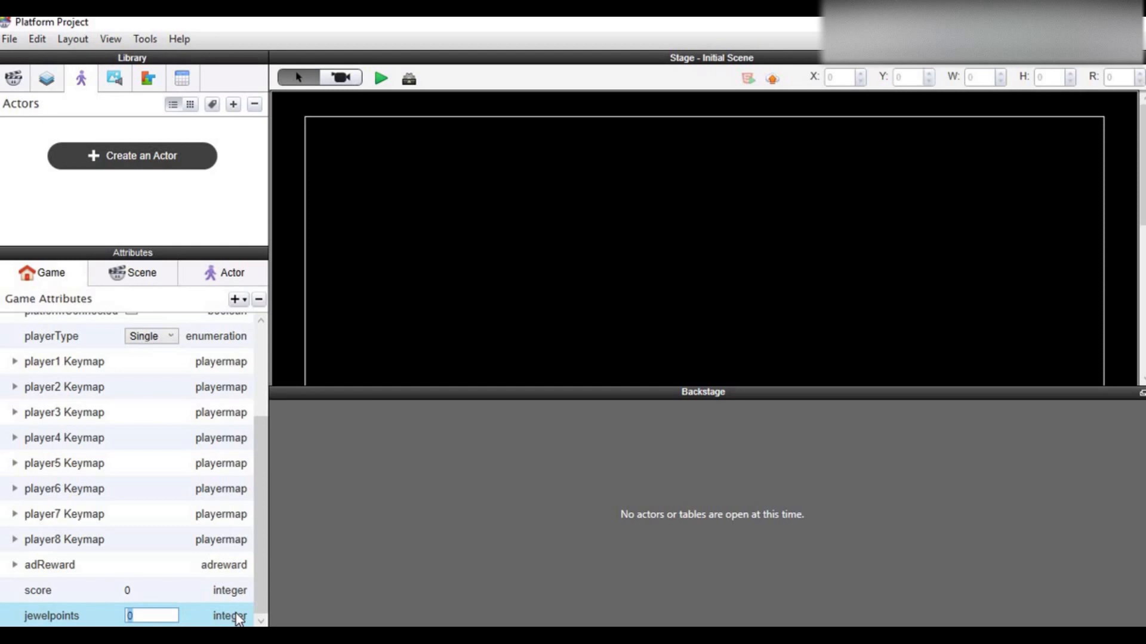
type("1")
key("Return")
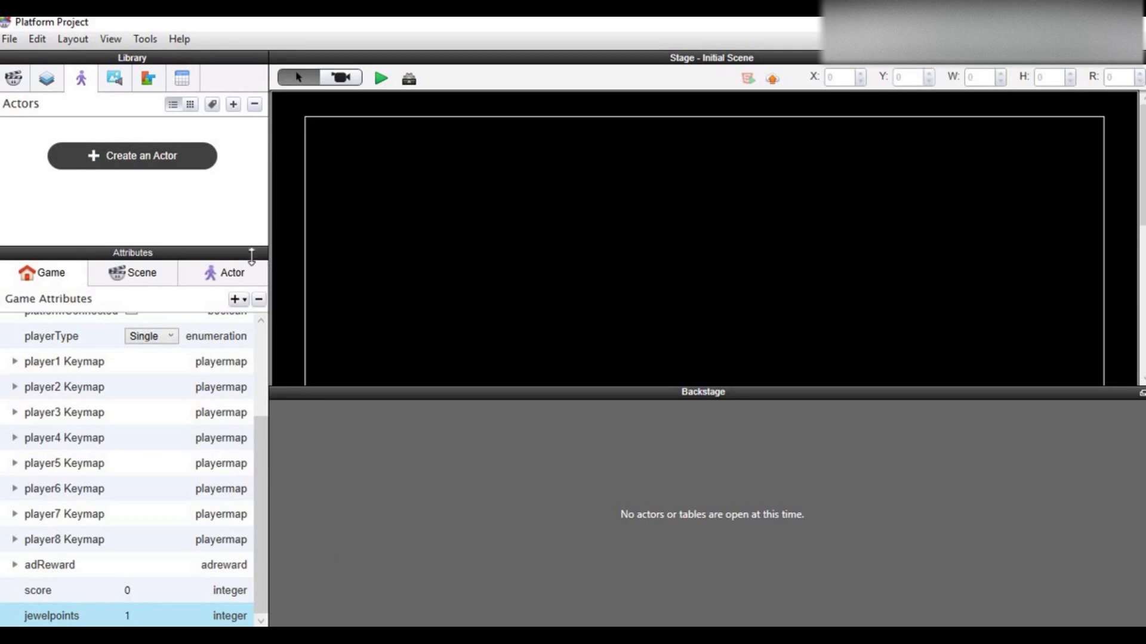
Create five new actors in the library.
left_click_drag(238, 250, 239, 341)
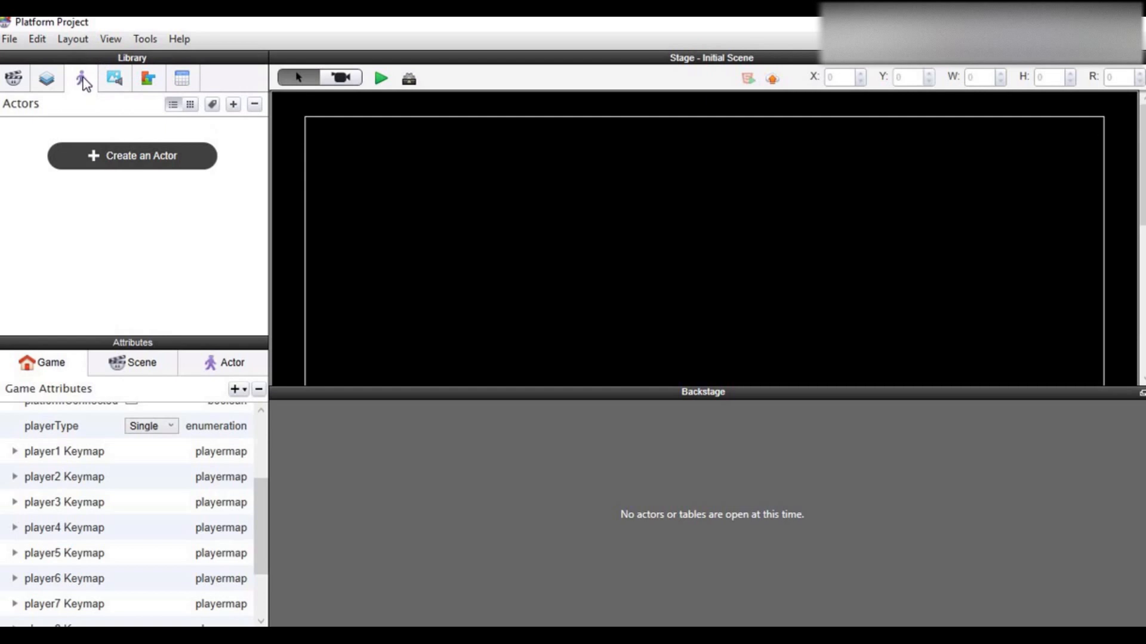
left_click(235, 110)
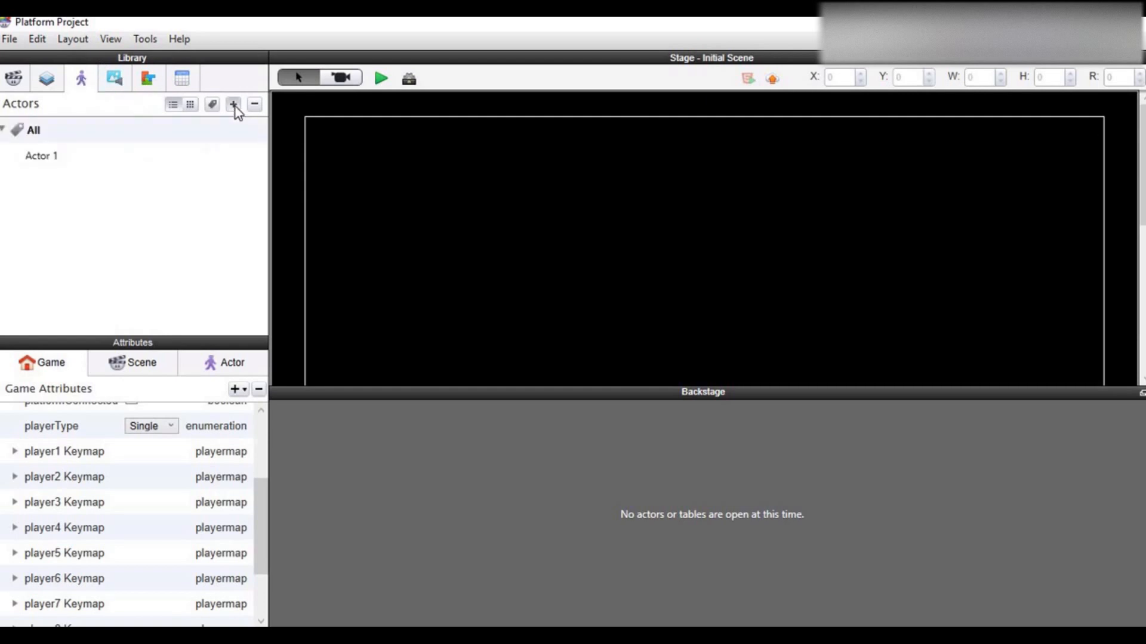
left_click(234, 110)
left_click(235, 109)
left_click(234, 106)
left_click(234, 106)
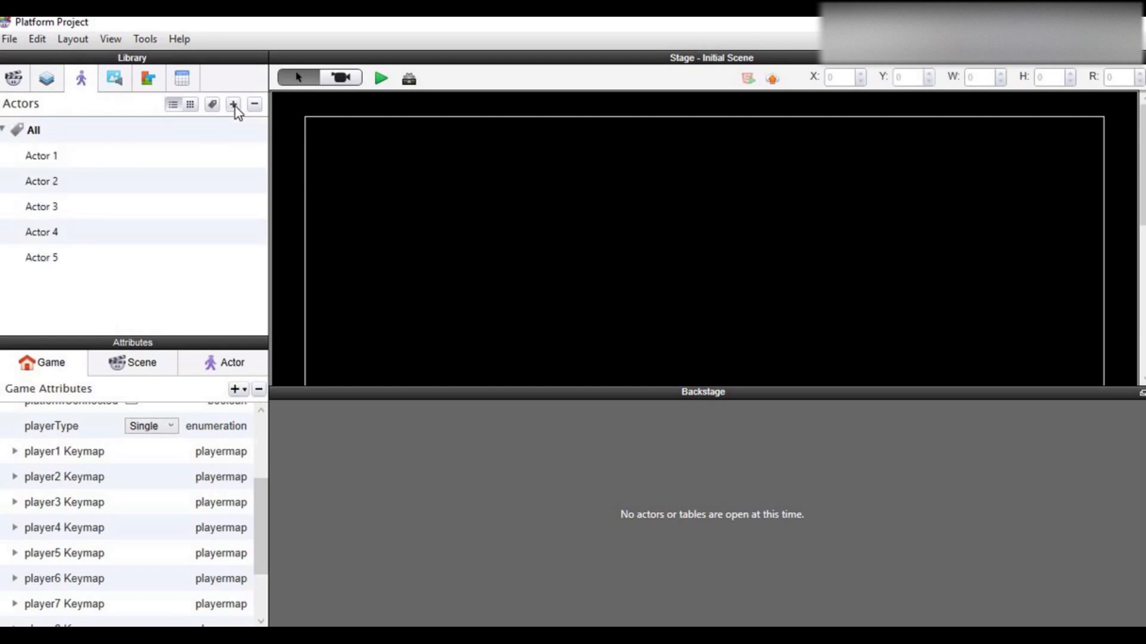
Rename the first three actors as character, surface and platforms.
double_click(52, 155)
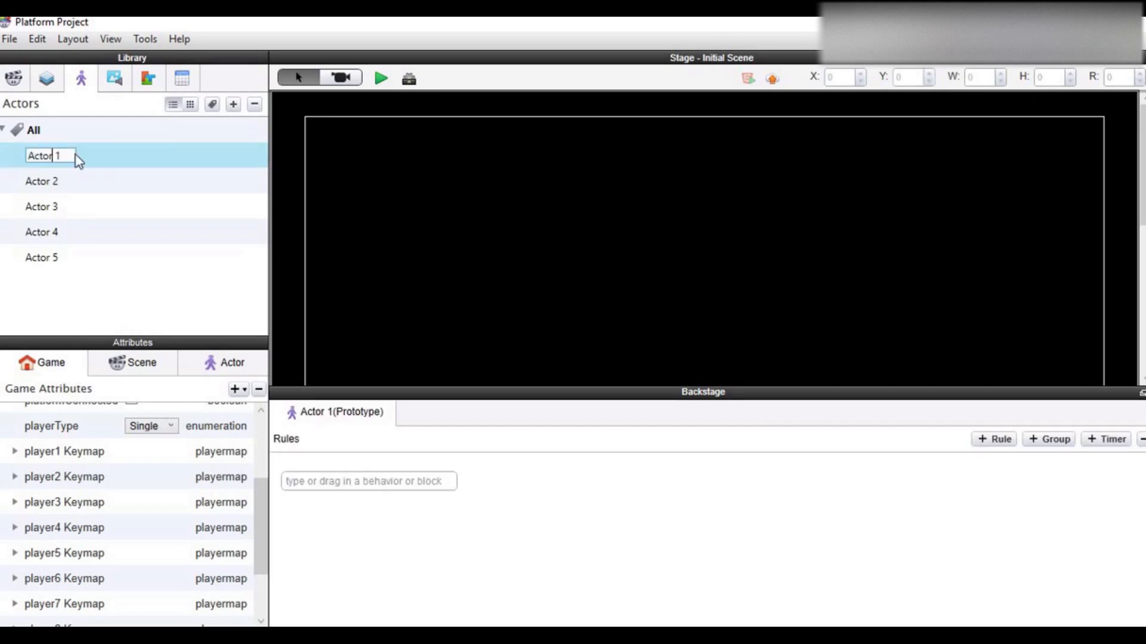
left_click_drag(71, 155, 15, 155)
type("character")
double_click(56, 181)
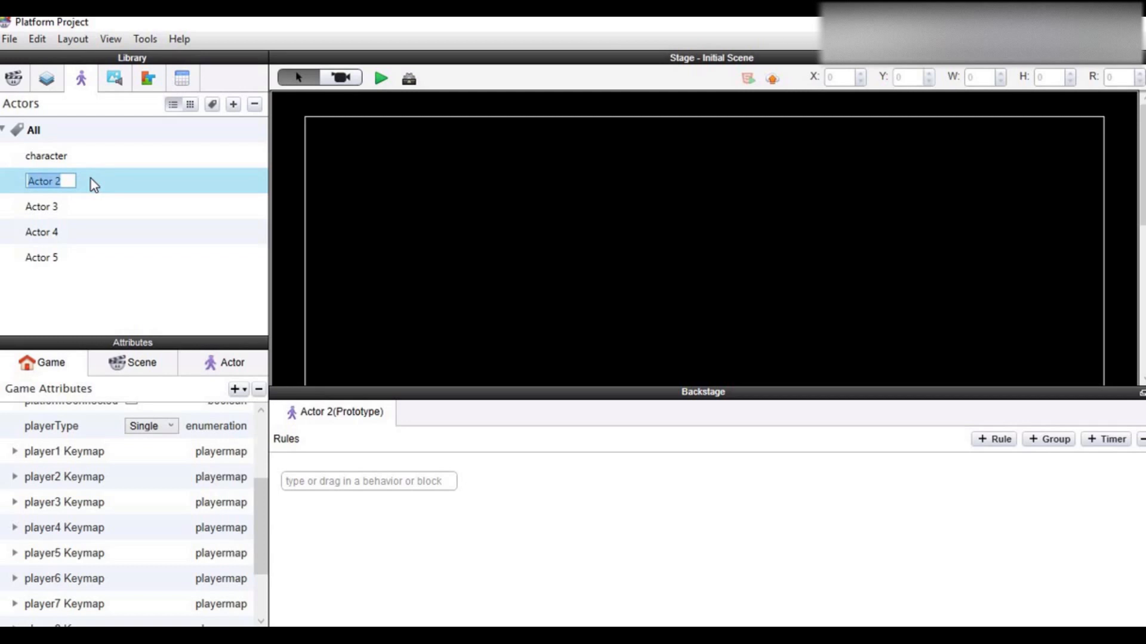
type("surface")
left_click(56, 209)
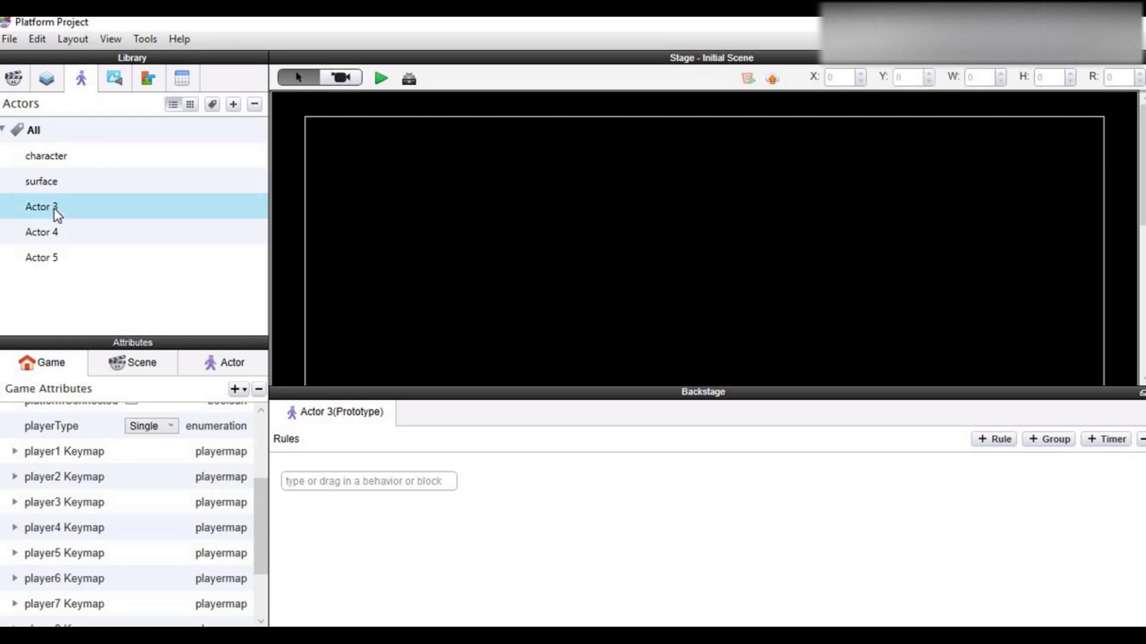
left_click(55, 209)
type("platforms")
Rename the fourth actor as jewel and the fifth as score display.
double_click(54, 234)
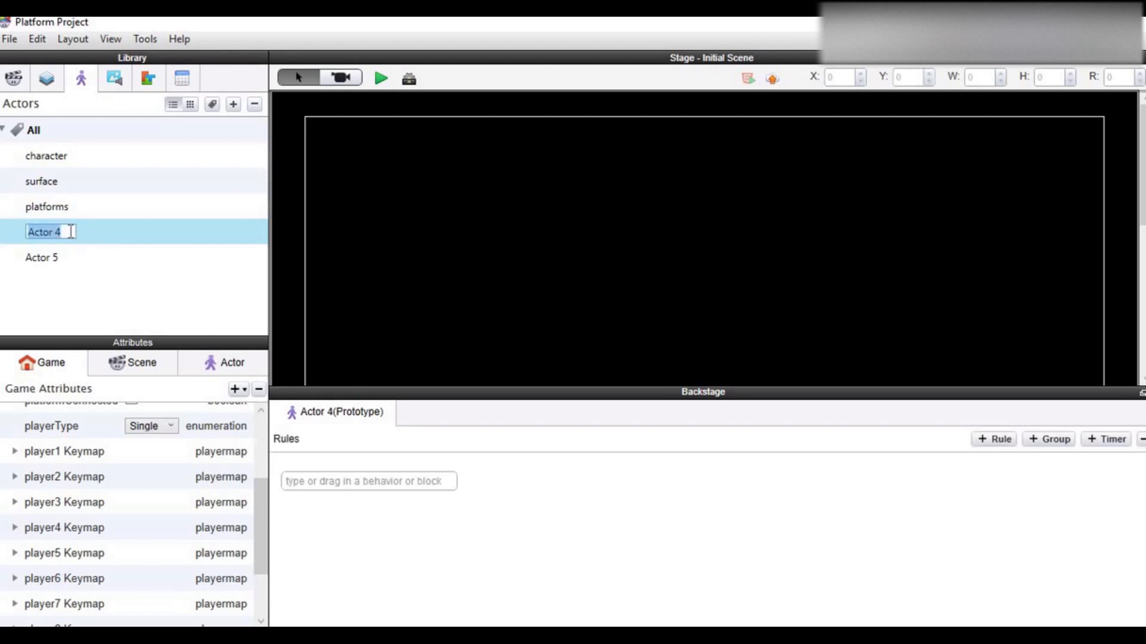
key("BackSpace")
type("jewel")
key("Return")
double_click(56, 257)
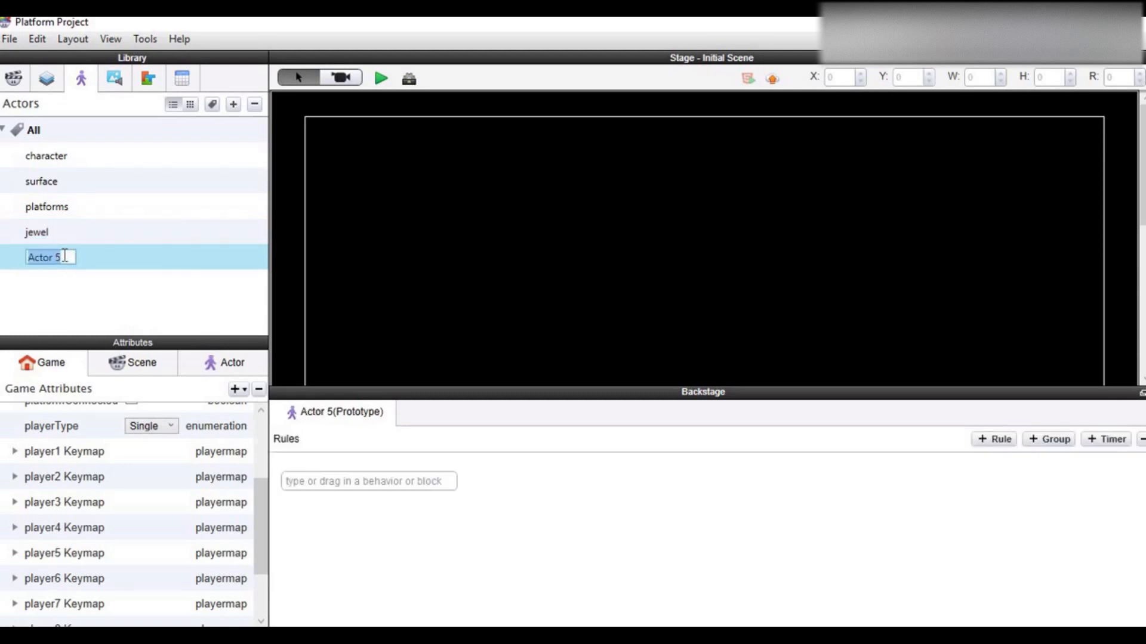
type("score display")
key("Return")
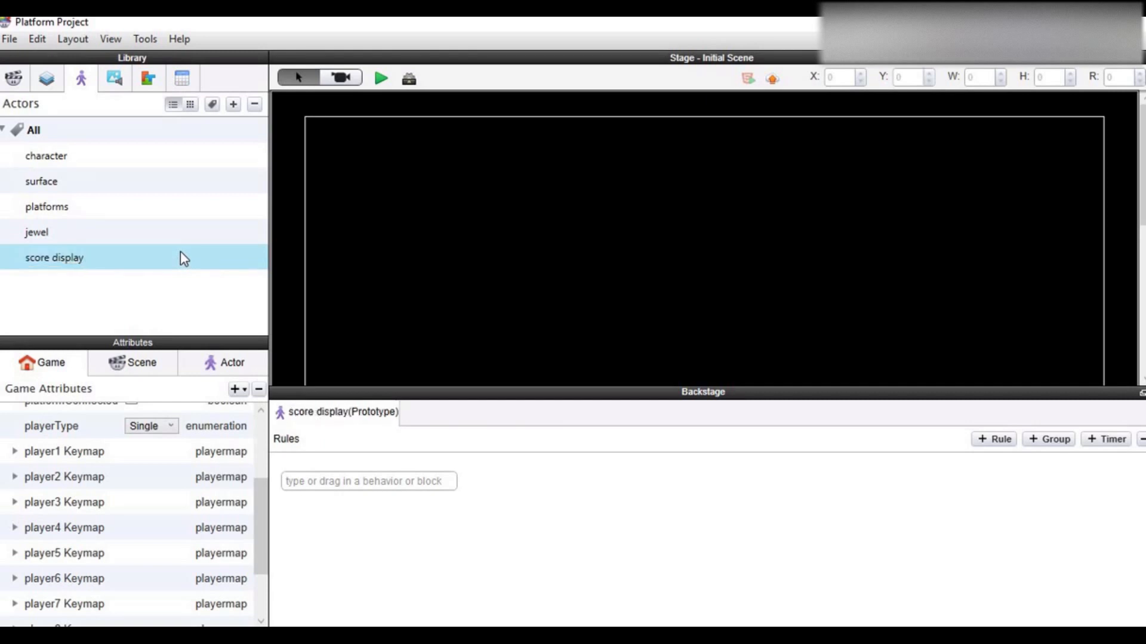
Set the character actor's bounciness and friction to 0 in its physics attributes.
left_click_drag(139, 342, 145, 315)
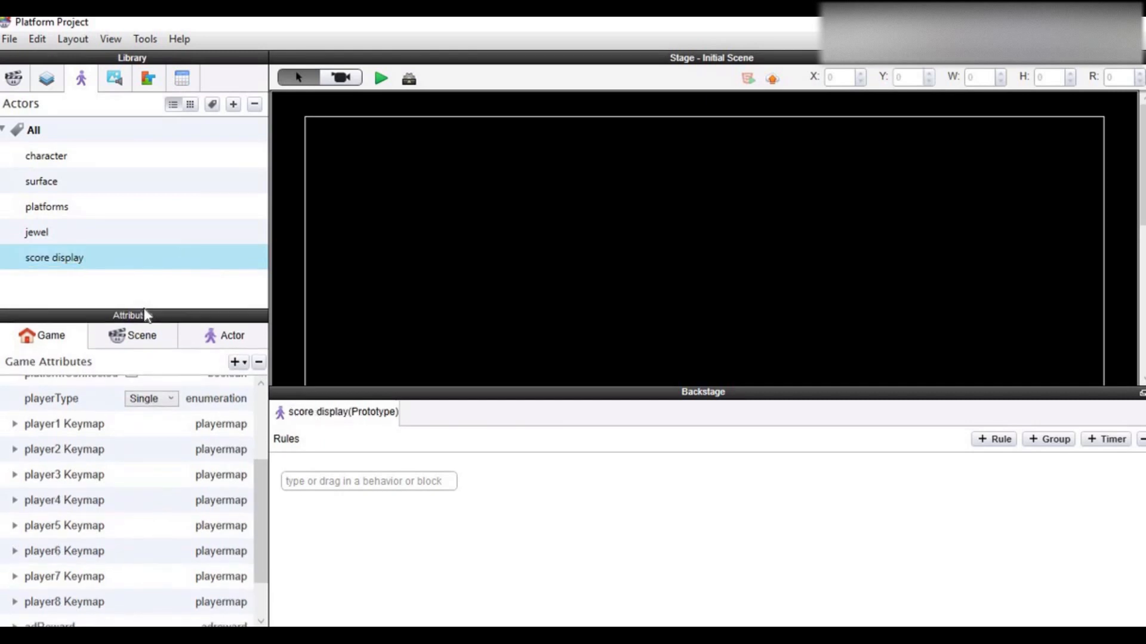
left_click(90, 164)
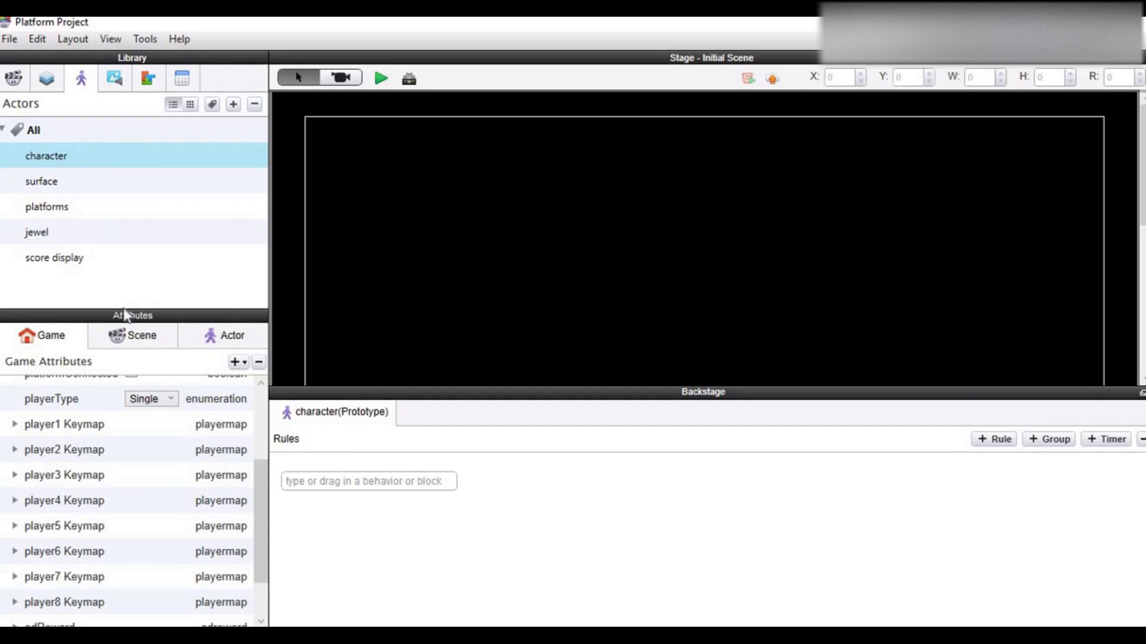
left_click_drag(123, 279, 121, 215)
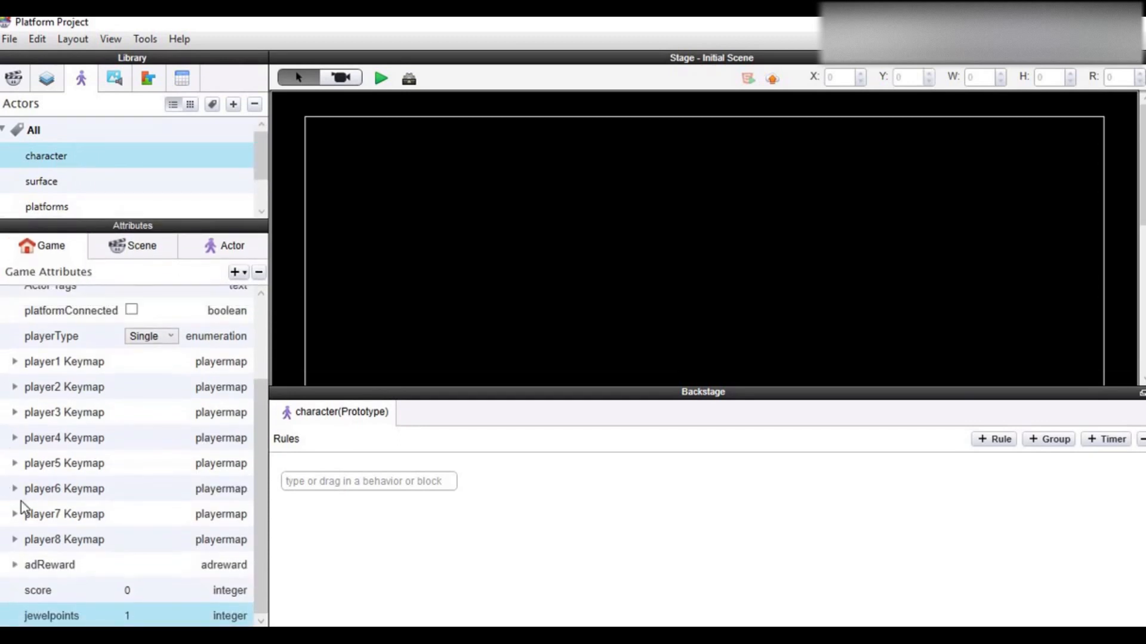
left_click(225, 248)
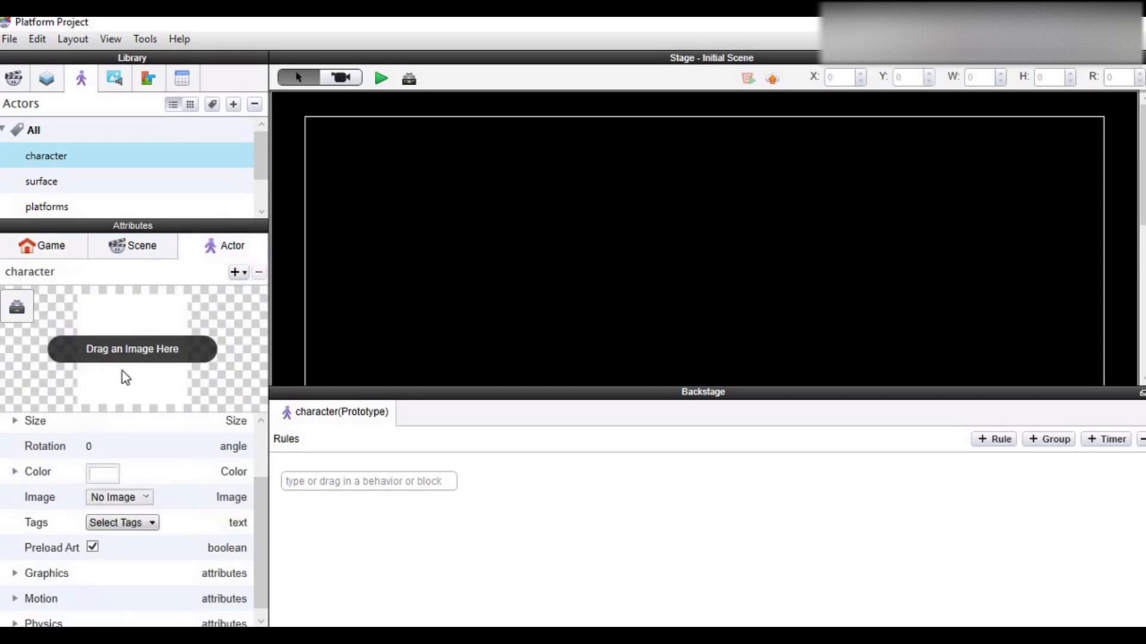
scroll(259, 513, "down", 1)
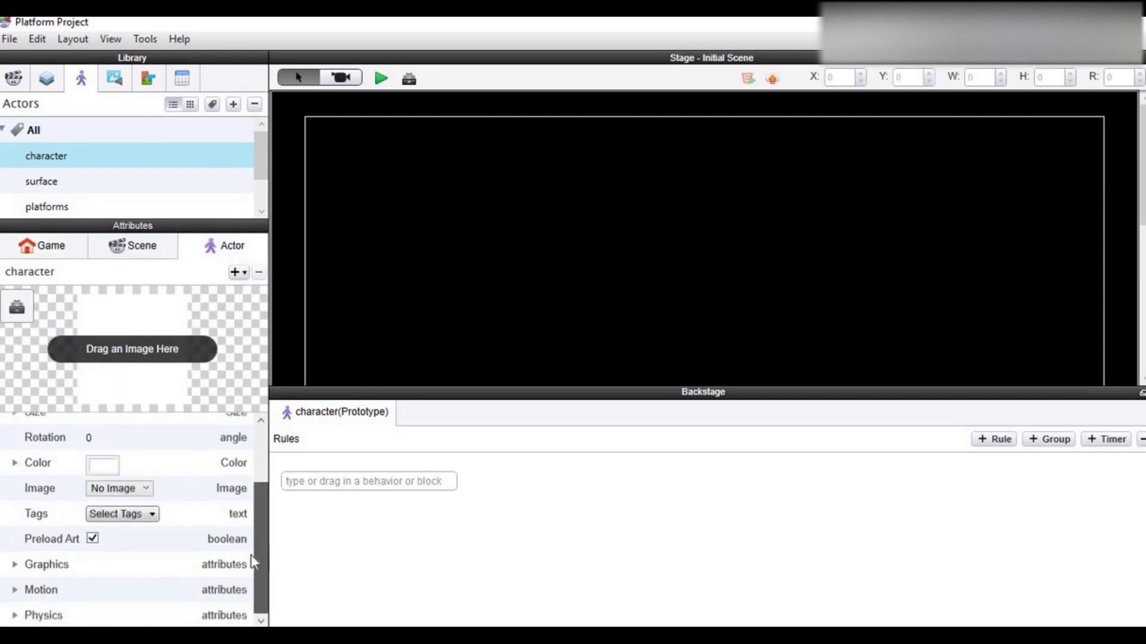
left_click(16, 617)
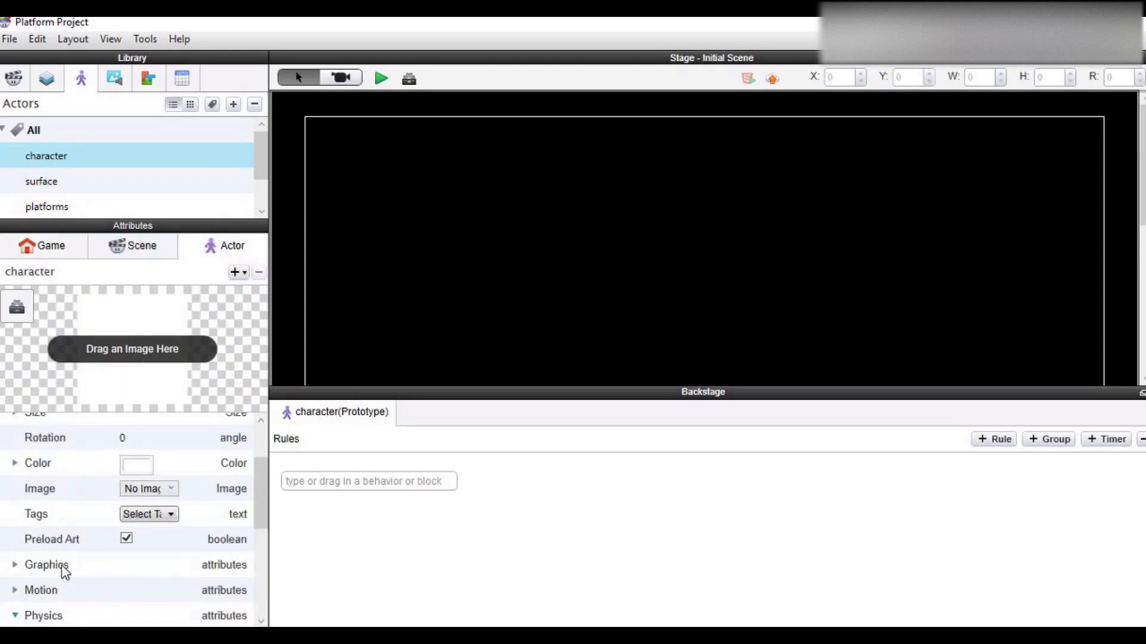
scroll(77, 548, "down", 5)
scroll(124, 514, "up", 1)
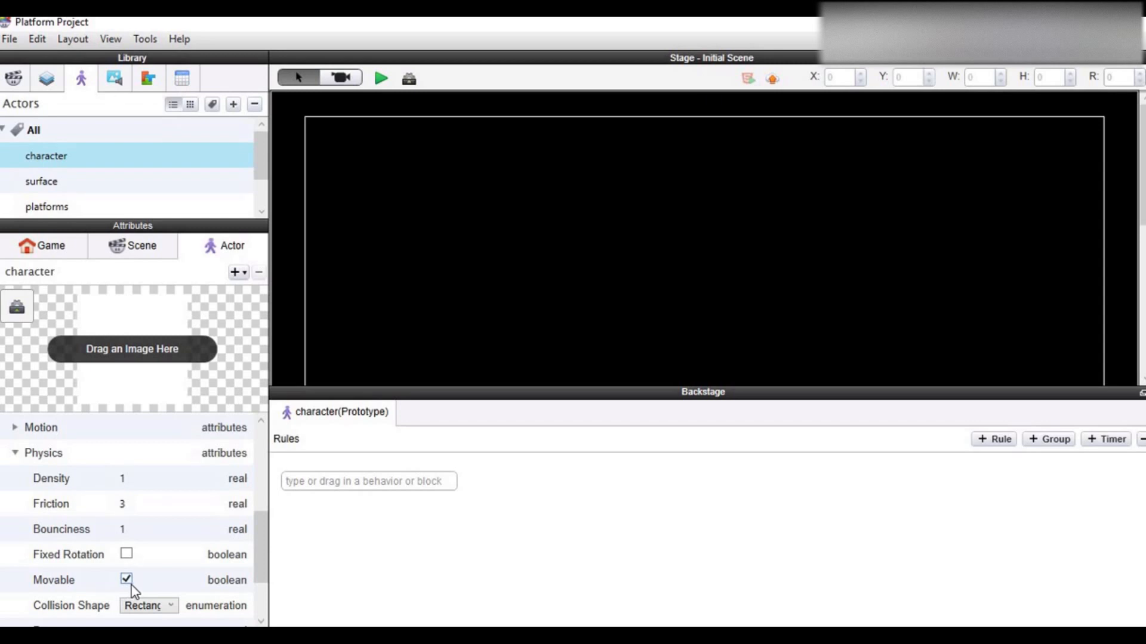
double_click(139, 530)
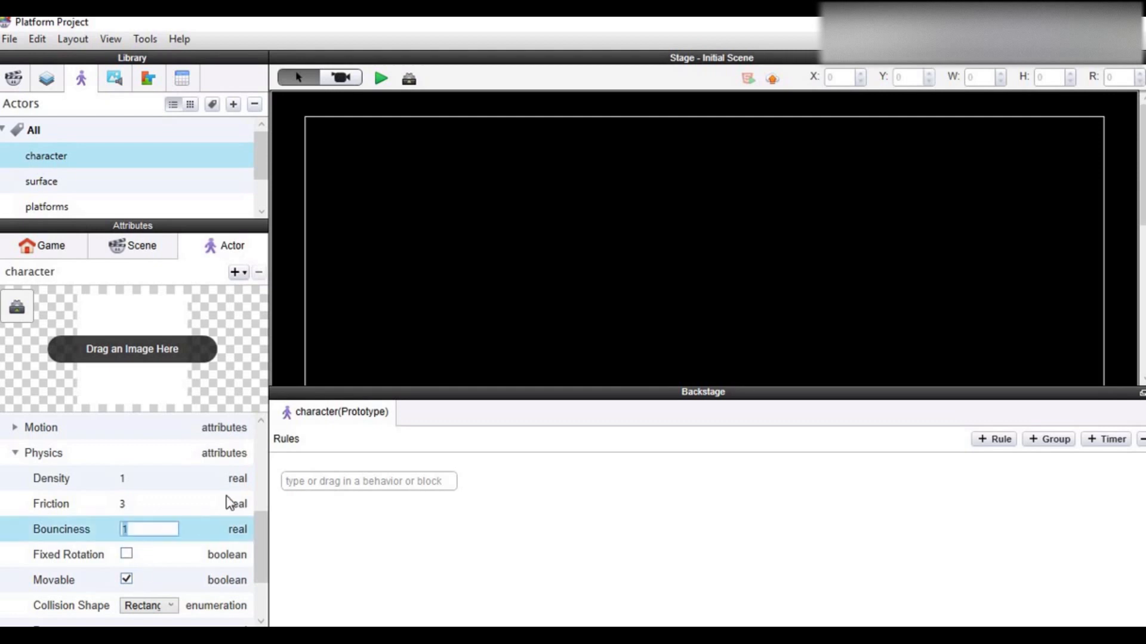
type("0")
double_click(141, 506)
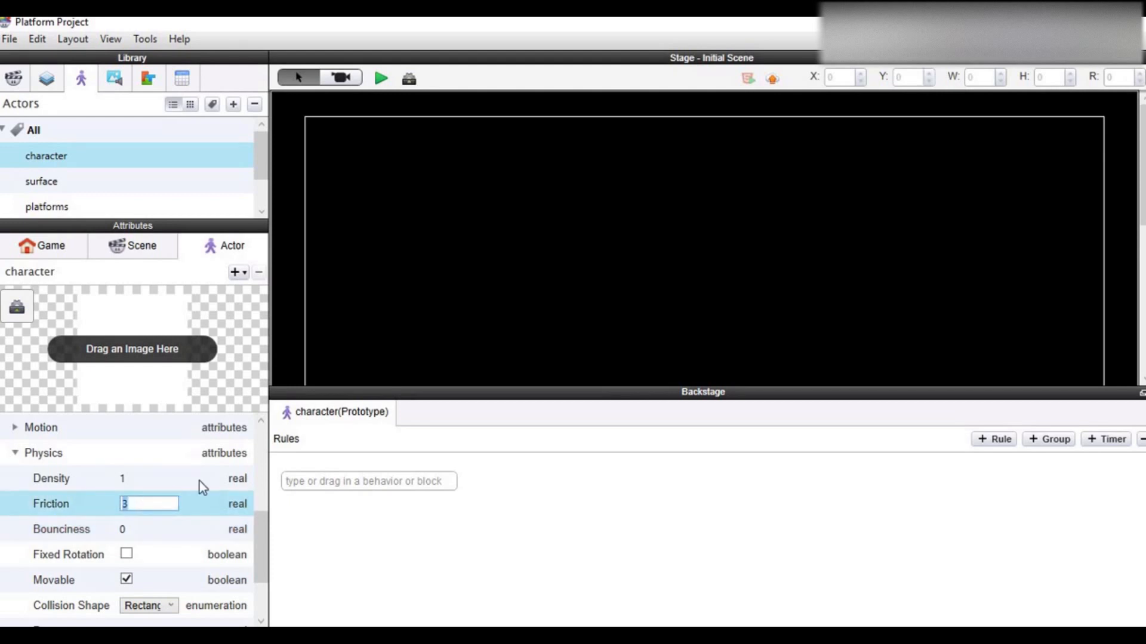
type("0")
left_click(169, 484)
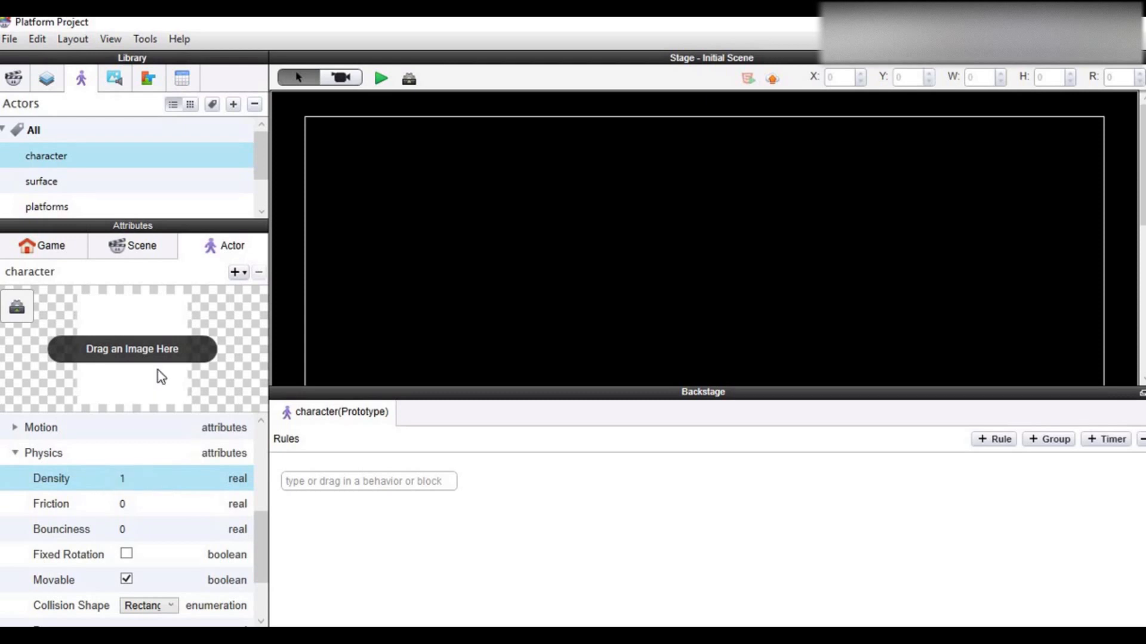
Turn off the Movable option in the surface actor's physics attributes.
left_click(83, 182)
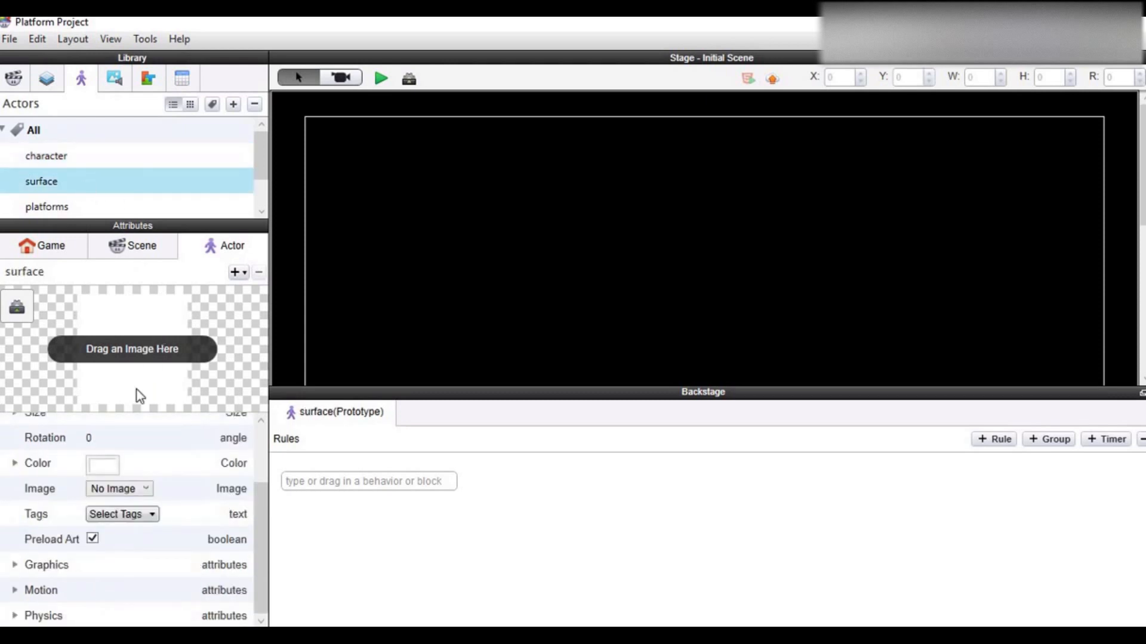
left_click(14, 617)
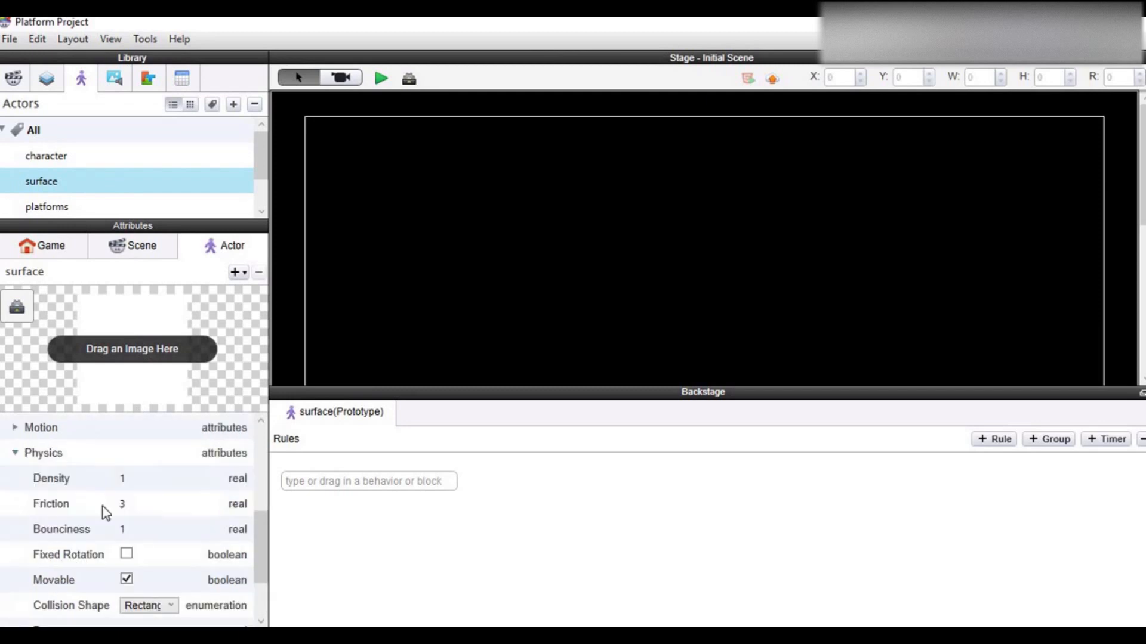
left_click(127, 579)
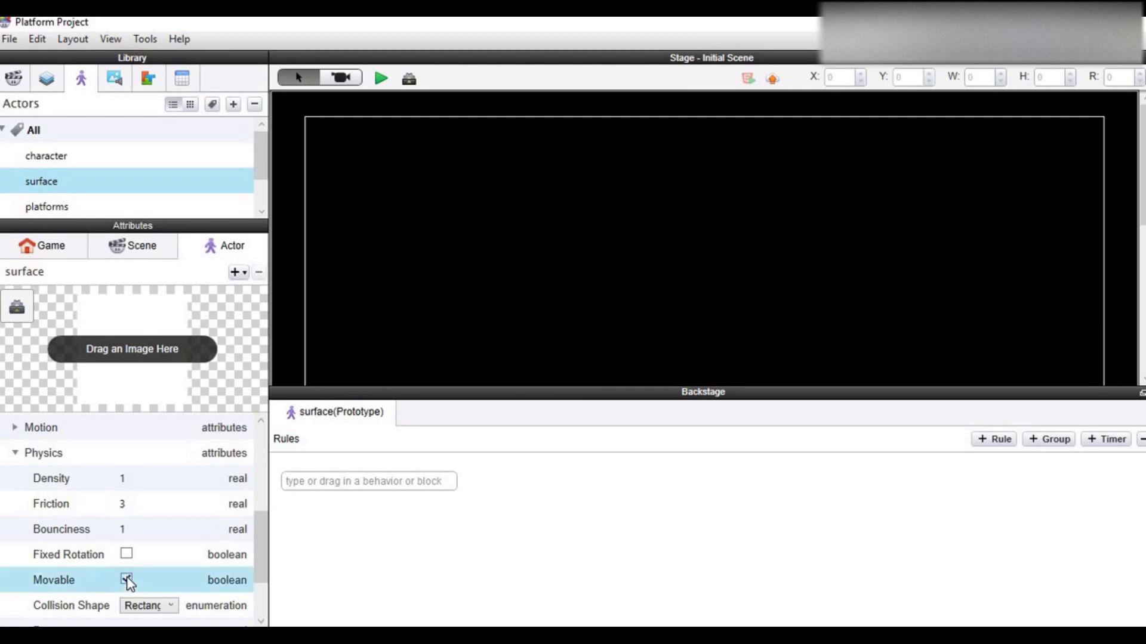
Set the surface actor's bounciness and friction to 0 in its physics attributes.
double_click(129, 529)
type("0")
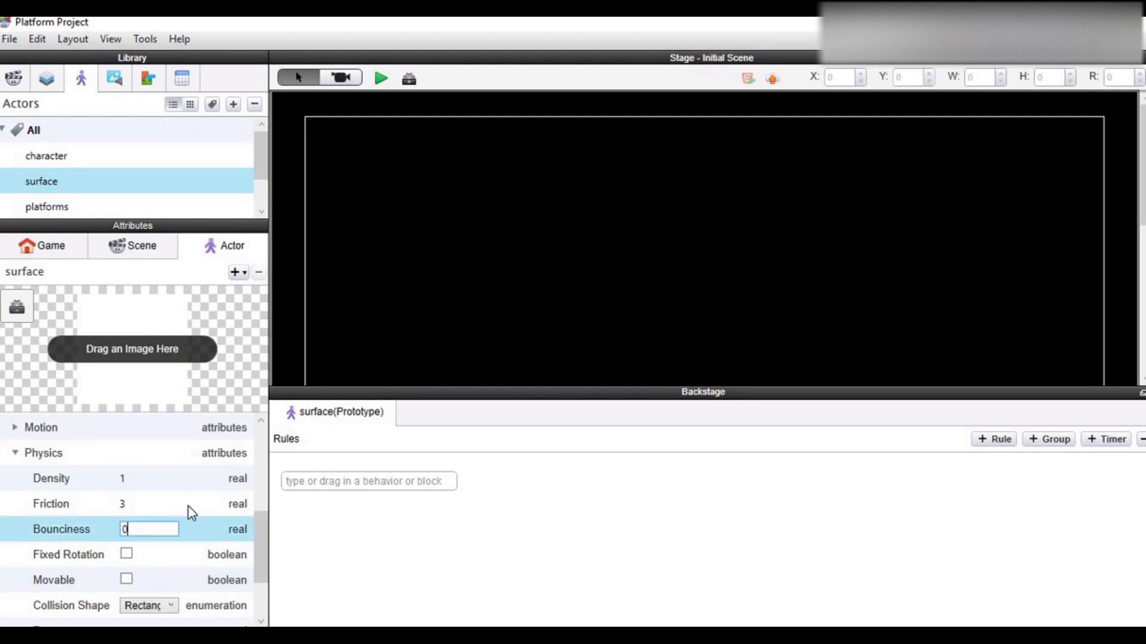
key("Return")
left_click(139, 500)
left_click(138, 501)
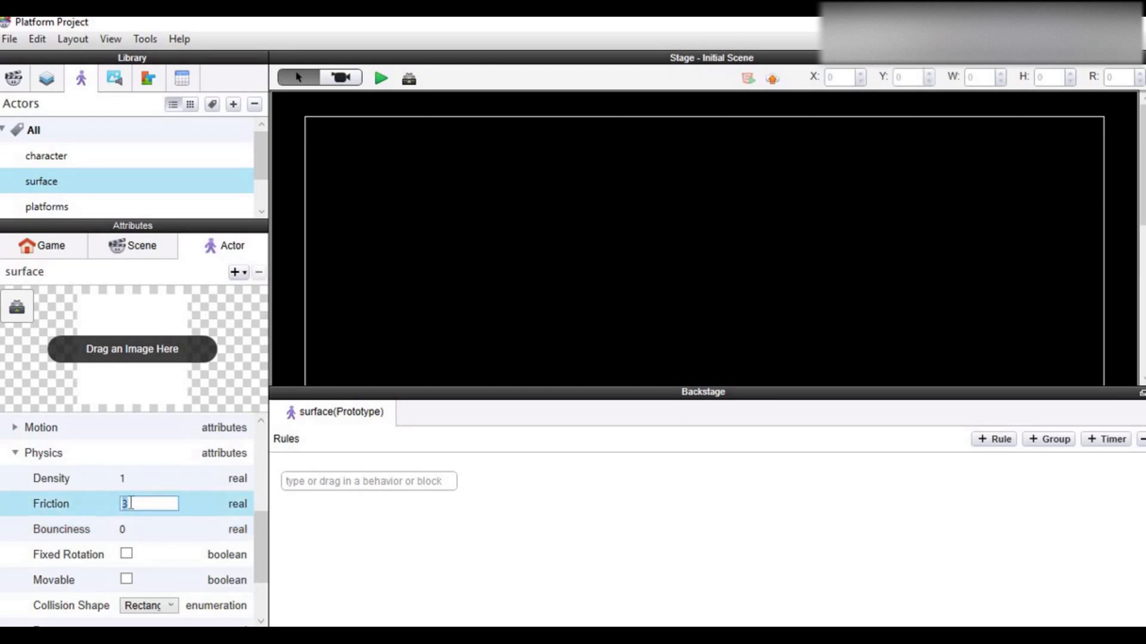
type("0")
left_click(170, 549)
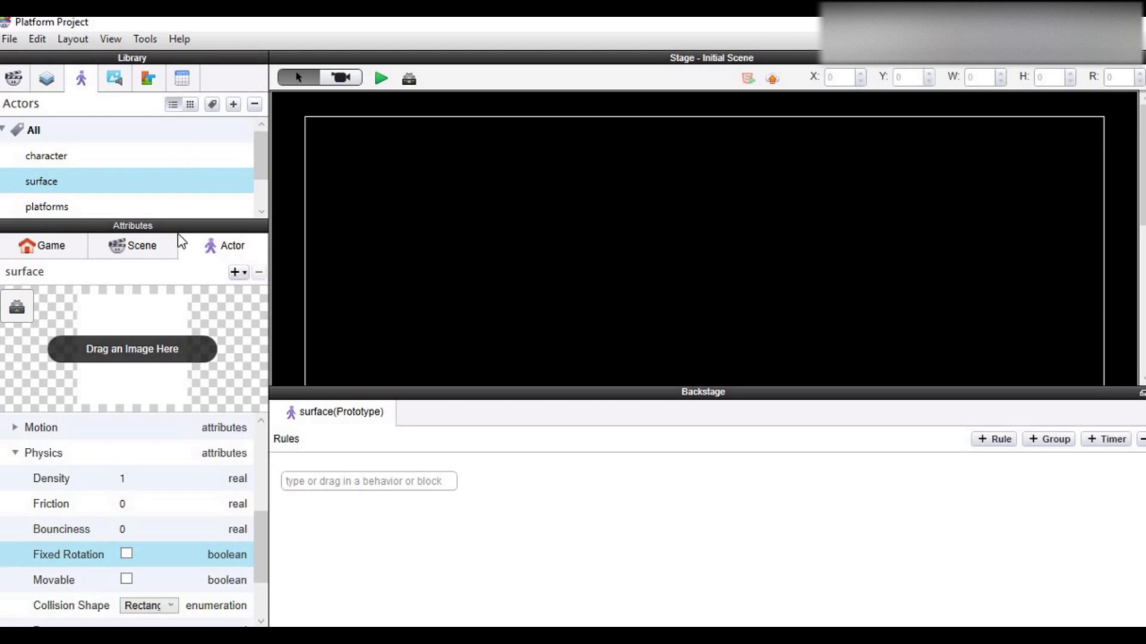
Turn off the Movable option in the platforms actor's physics attributes.
left_click_drag(179, 227, 198, 291)
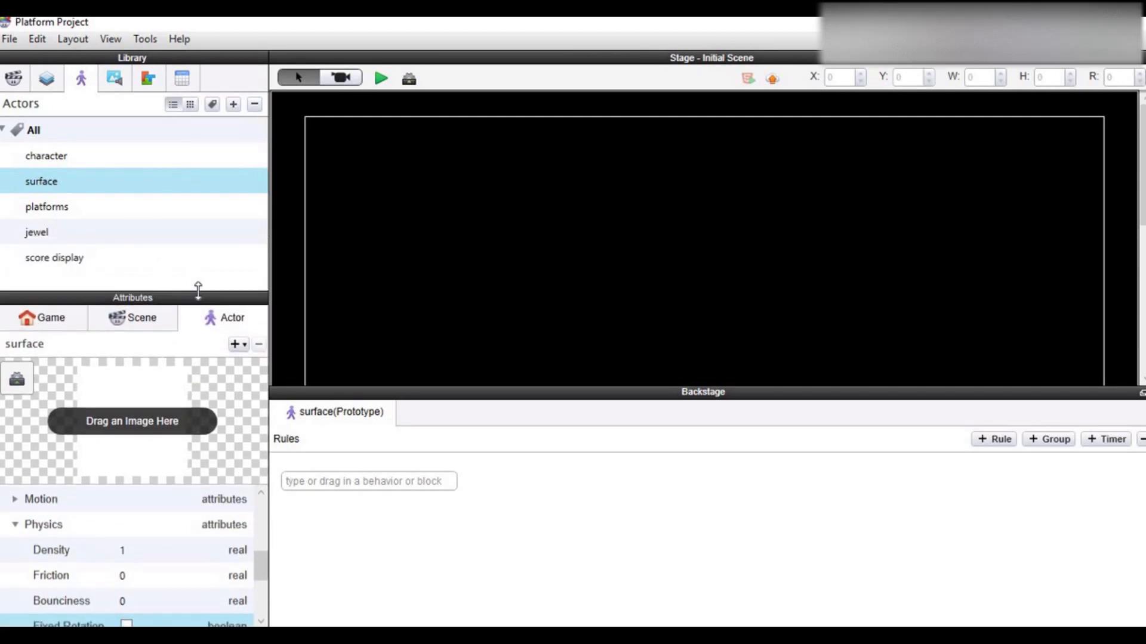
left_click(123, 209)
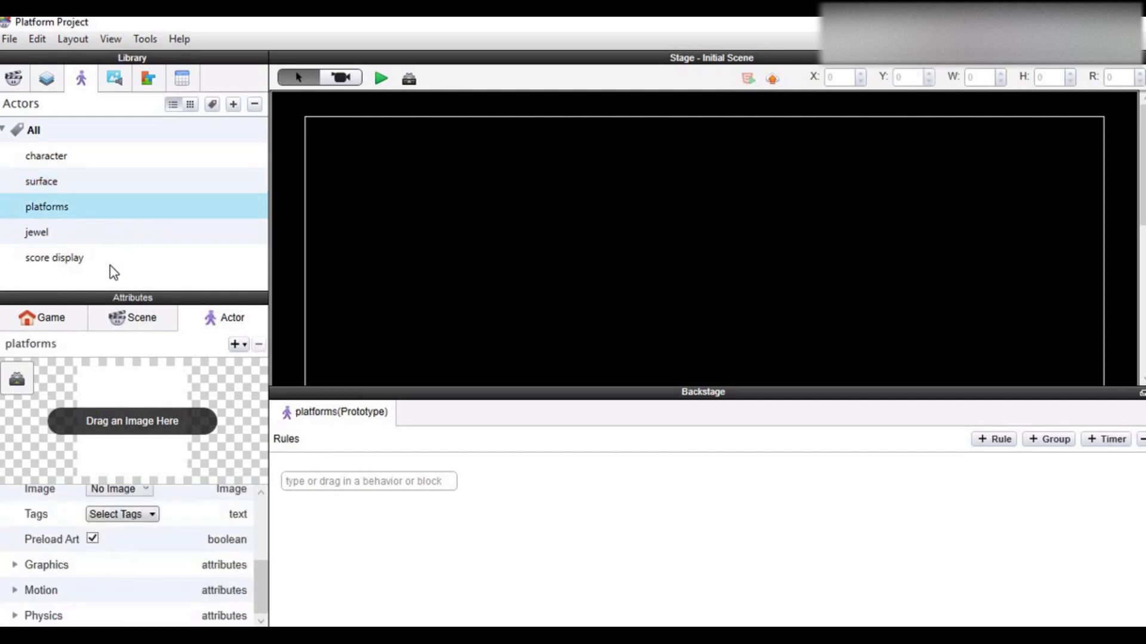
key("Down")
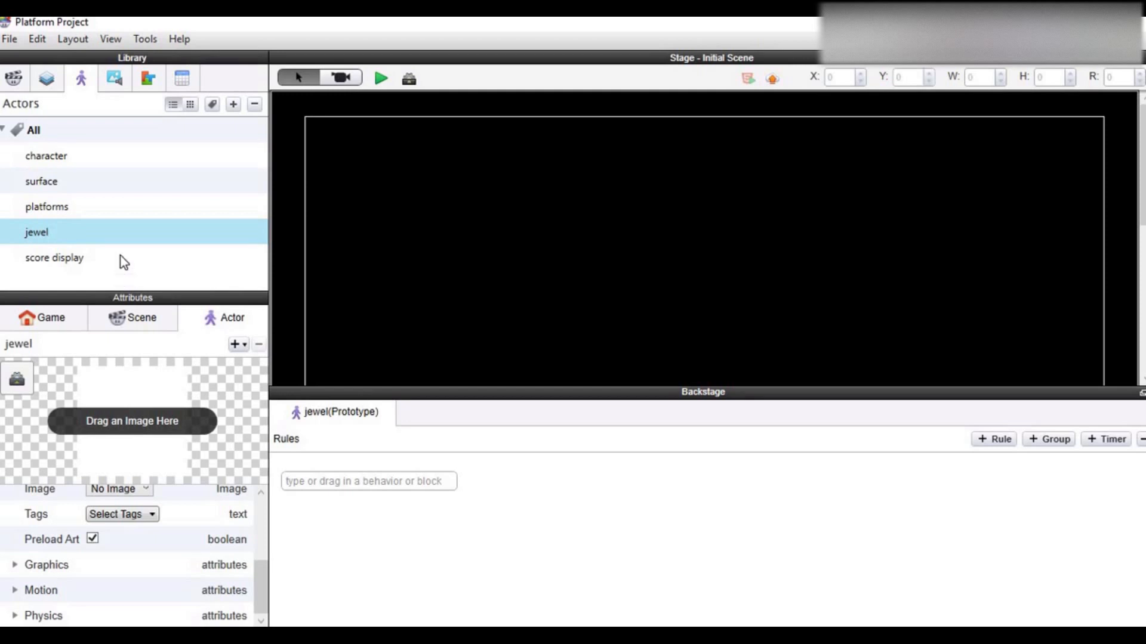
left_click(96, 215)
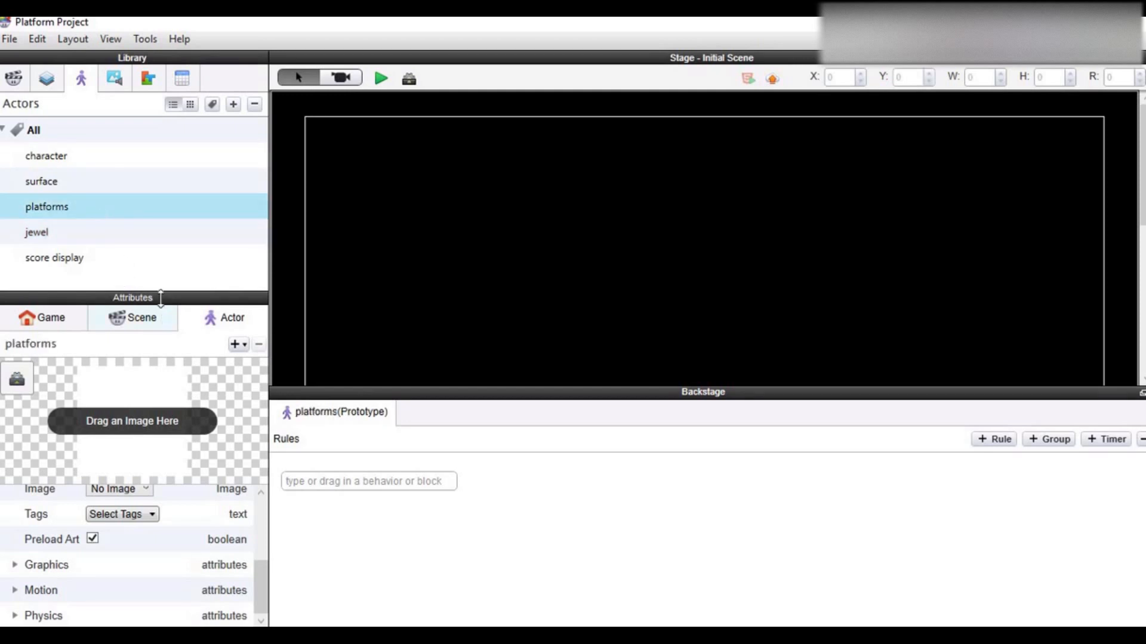
left_click_drag(161, 297, 185, 134)
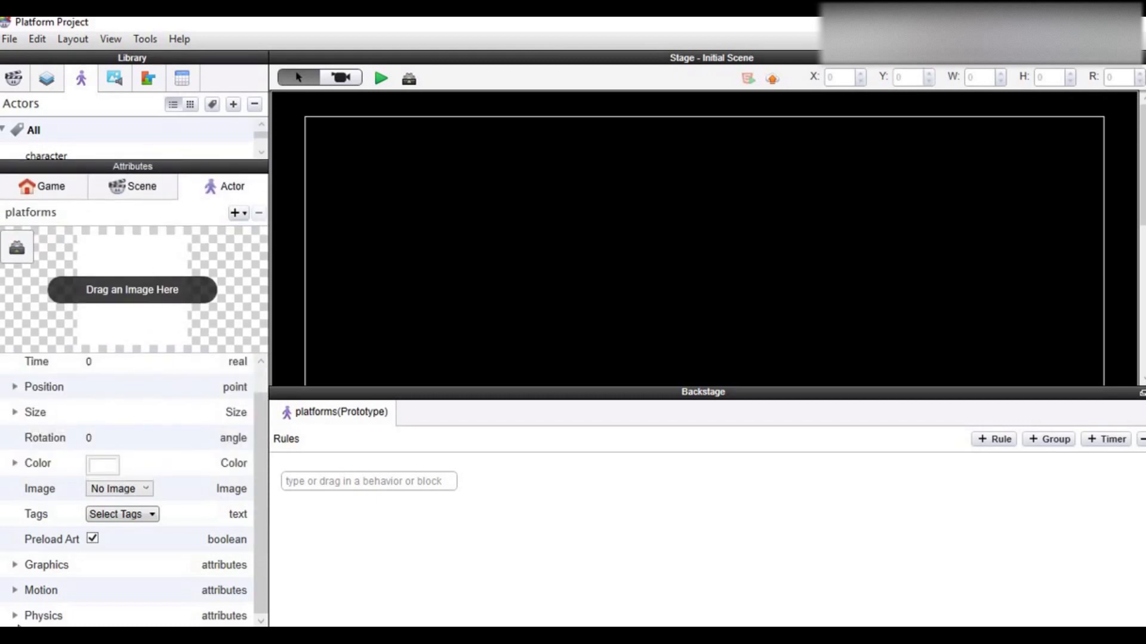
left_click(41, 616)
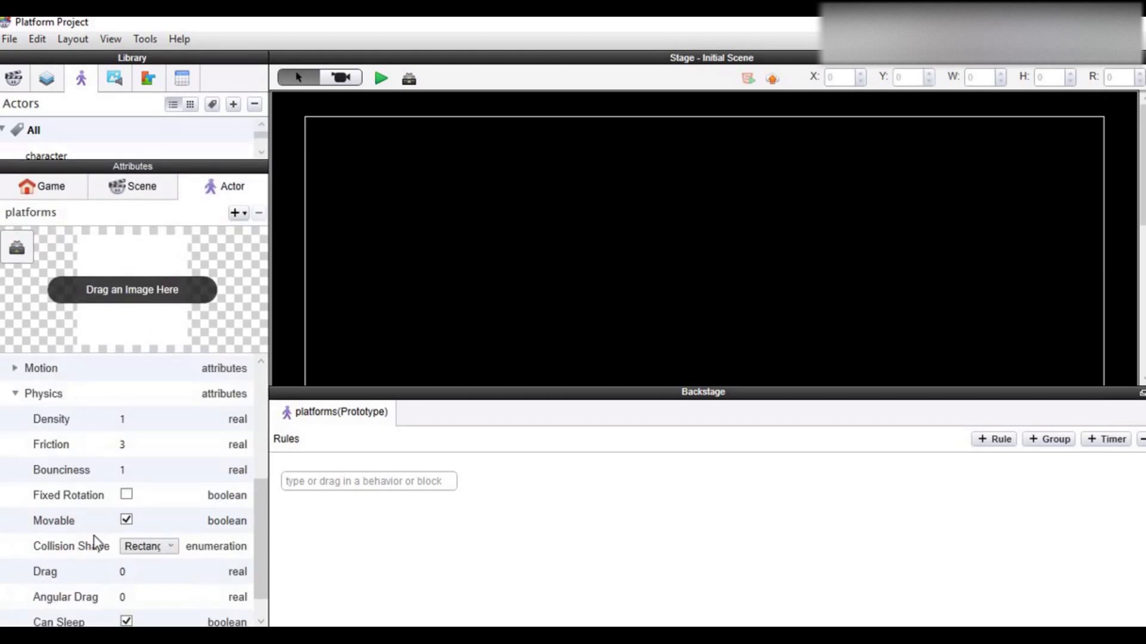
left_click(126, 519)
Set the platforms actor's bounciness and friction to 0.
left_click(131, 467)
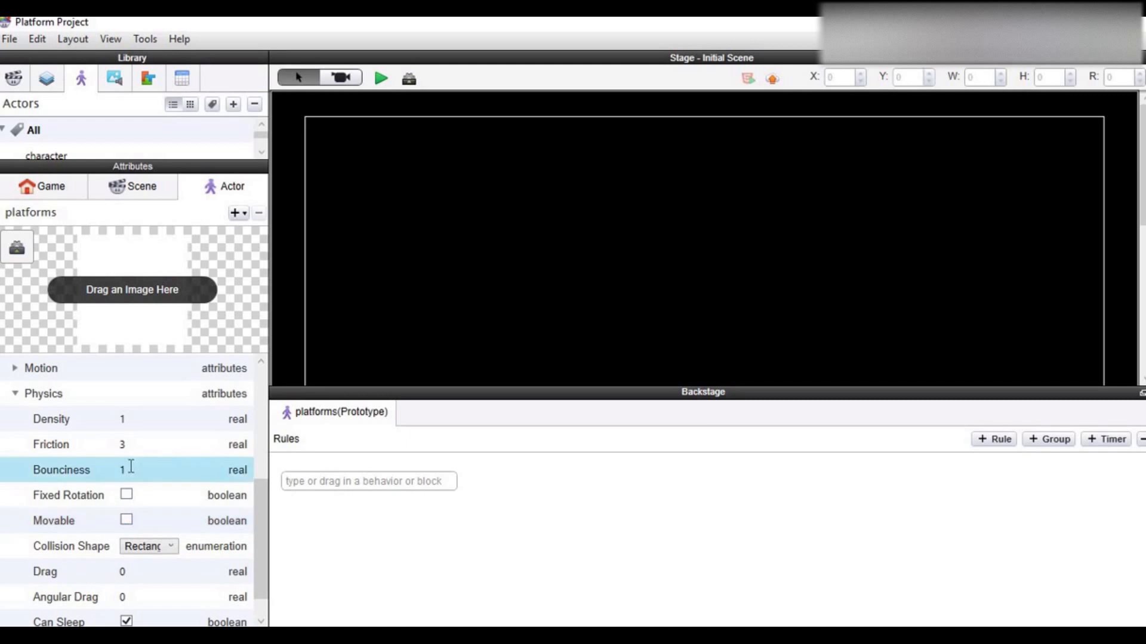
left_click(131, 467)
type("0")
key("Return")
double_click(139, 447)
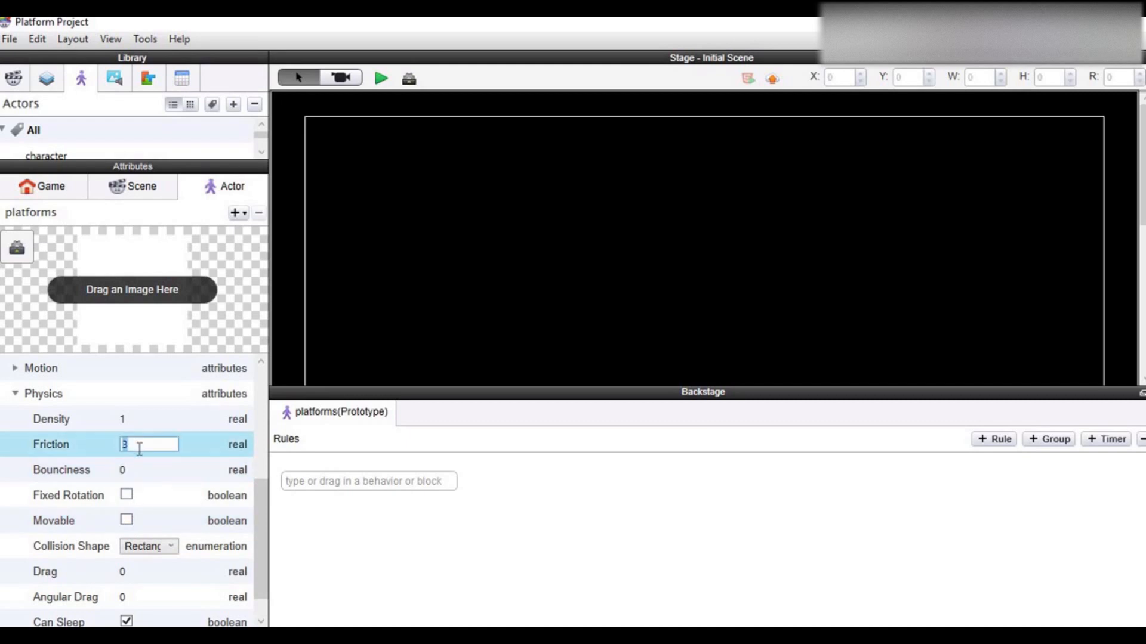
type("0")
Turn off the Movable option in the jewel actor's physics attributes.
left_click_drag(182, 156, 179, 350)
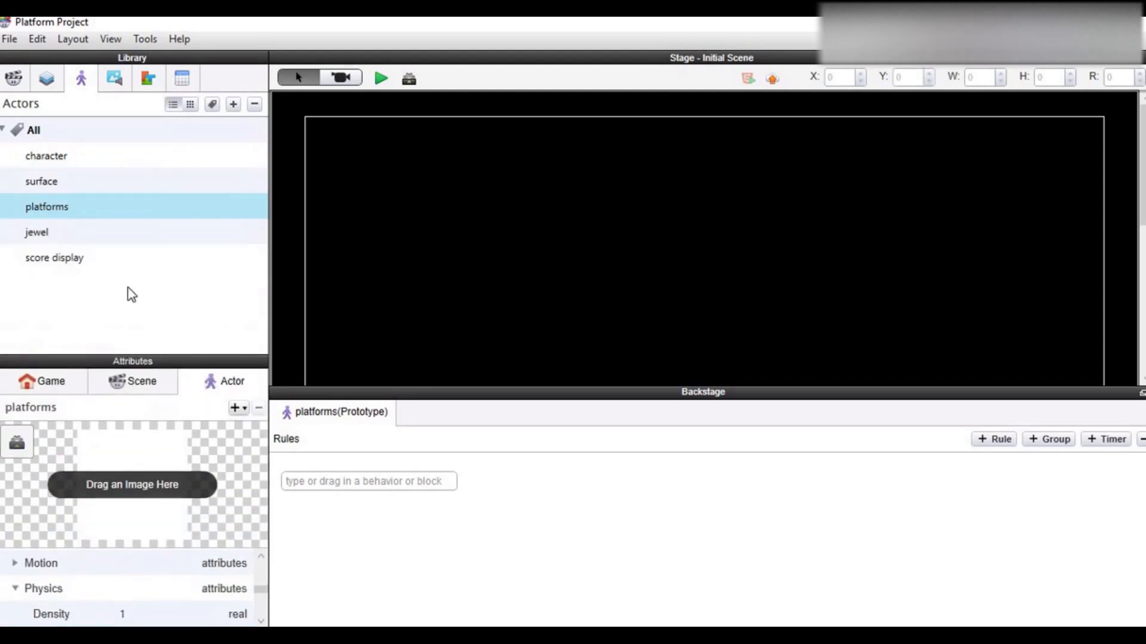
left_click(89, 239)
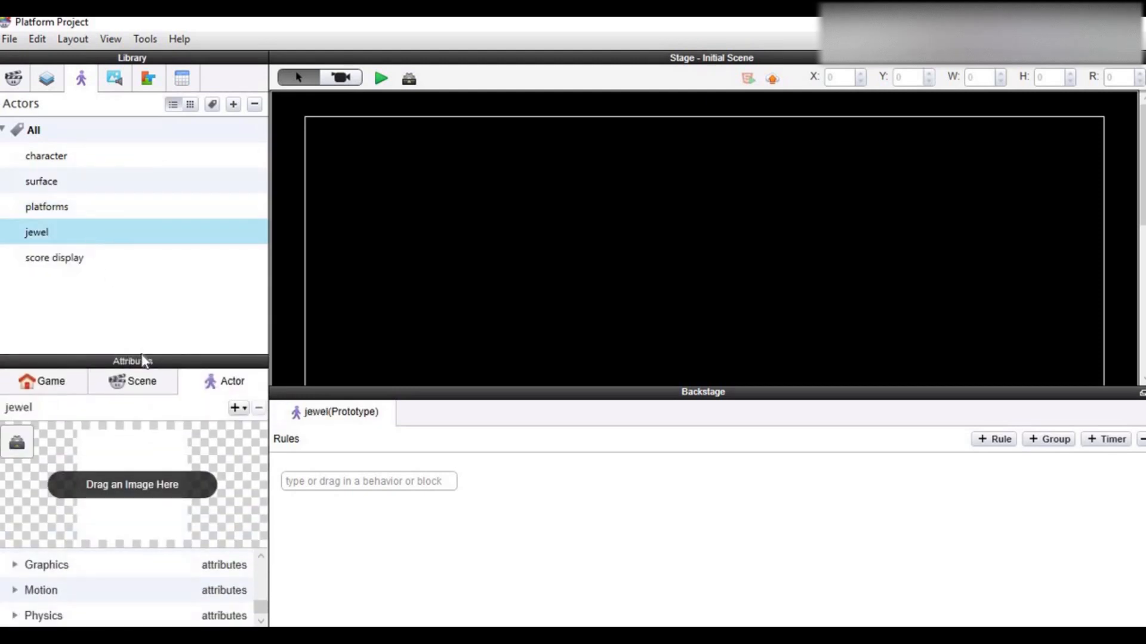
left_click_drag(142, 355, 142, 159)
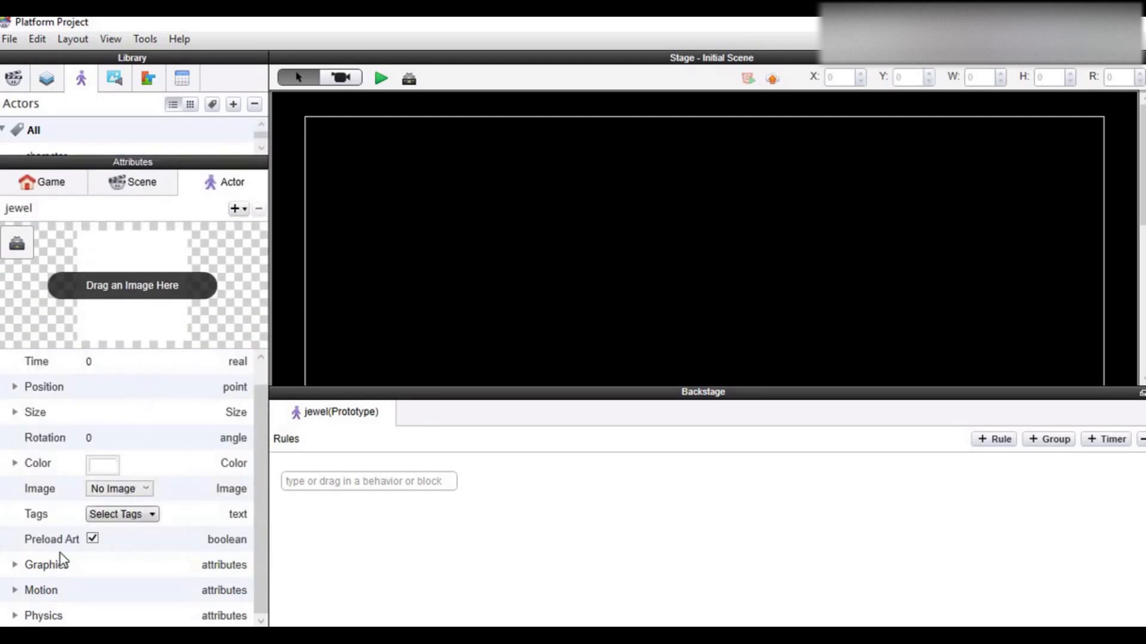
left_click(15, 615)
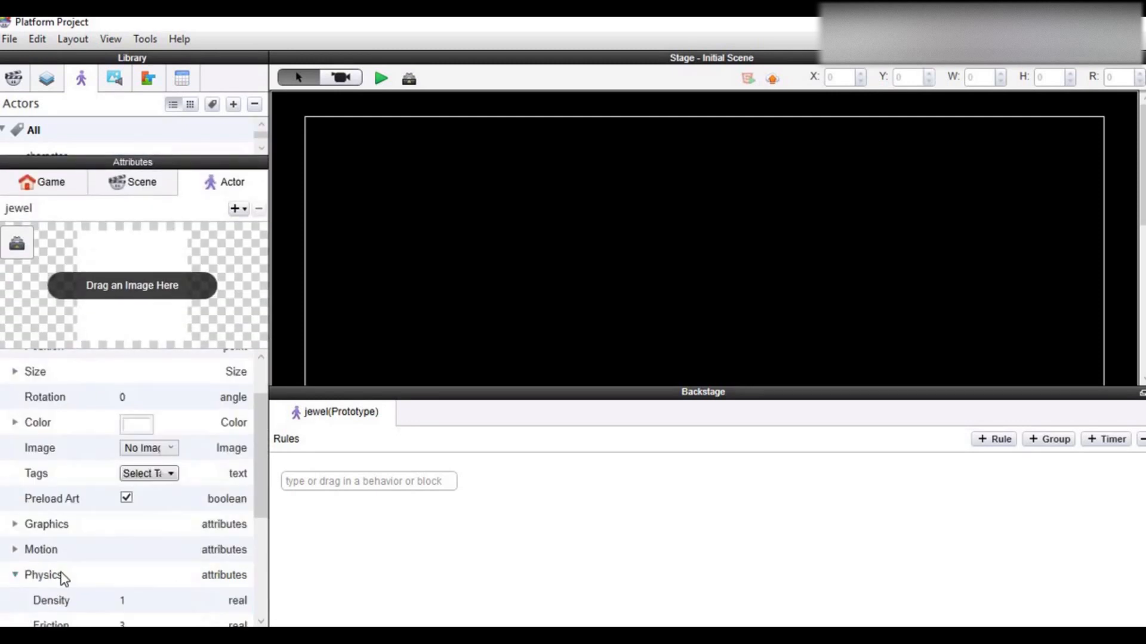
scroll(122, 555, "down", 5)
left_click(126, 499)
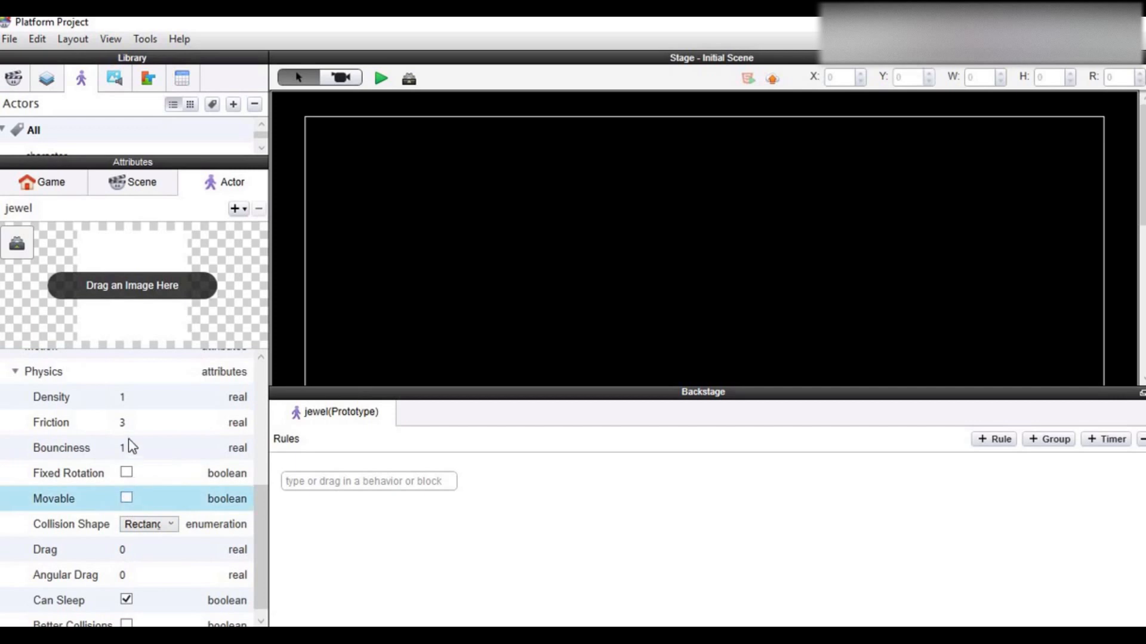
Set the jewel actor's bounciness and friction to 0.
double_click(125, 448)
type("0")
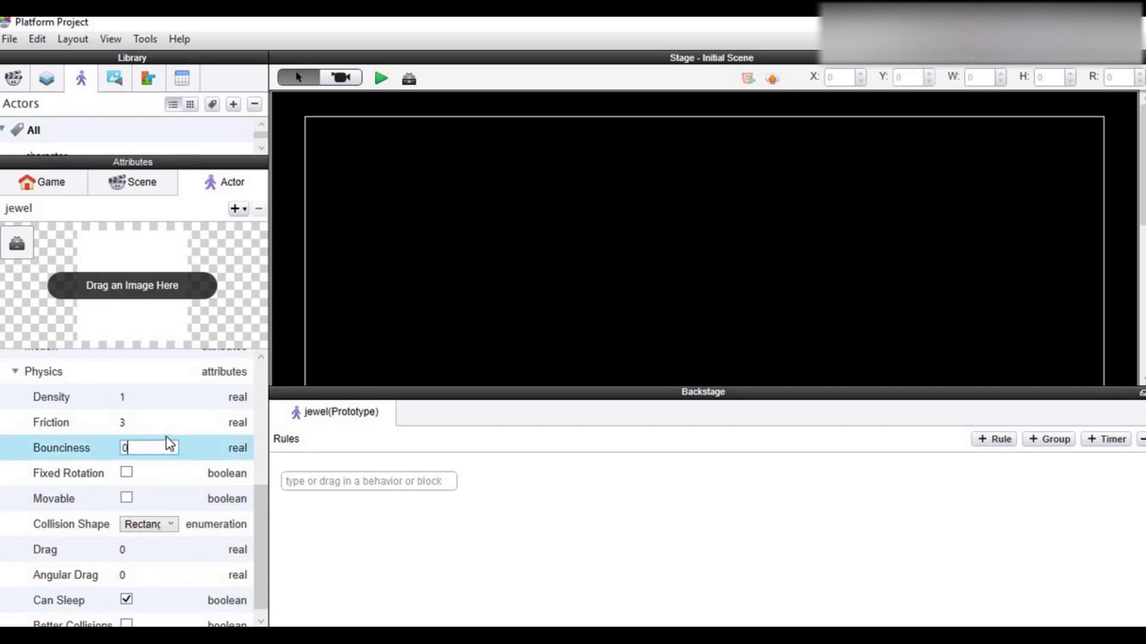
double_click(126, 423)
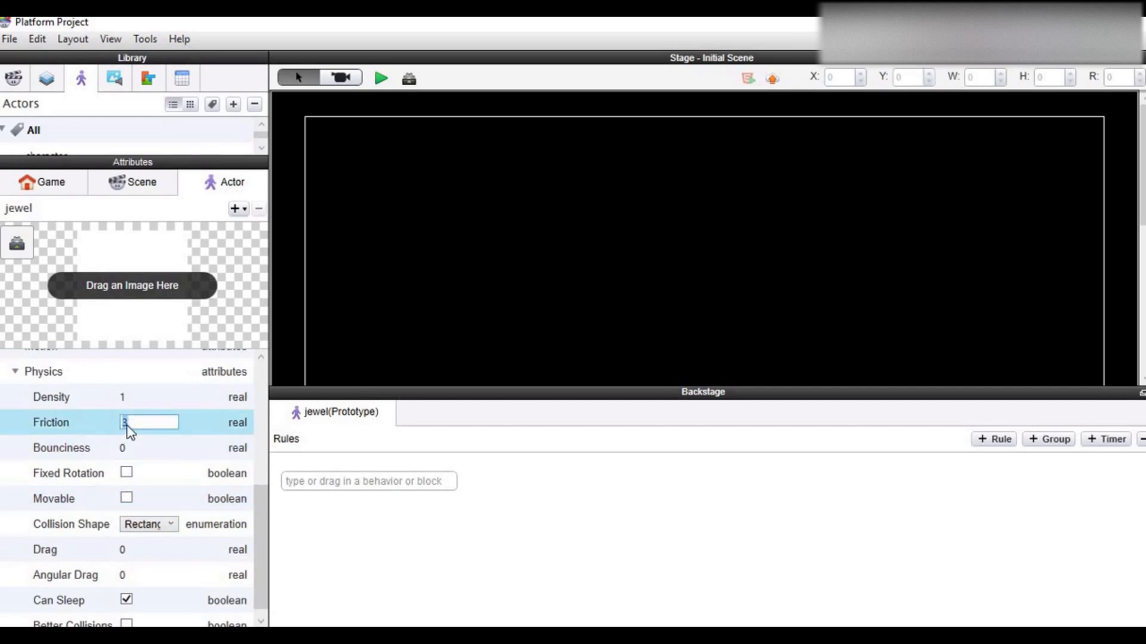
type("0")
Turn off the Movable option in the score display actor's physics attributes.
left_click_drag(162, 156, 160, 259)
left_click_drag(159, 431, 149, 338)
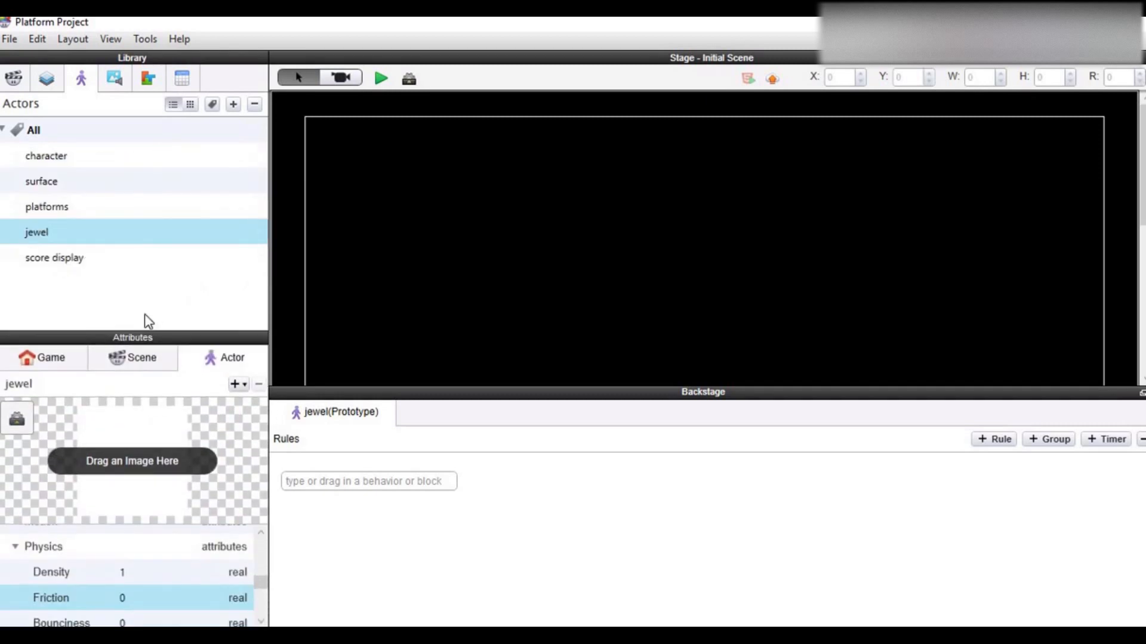
left_click(84, 257)
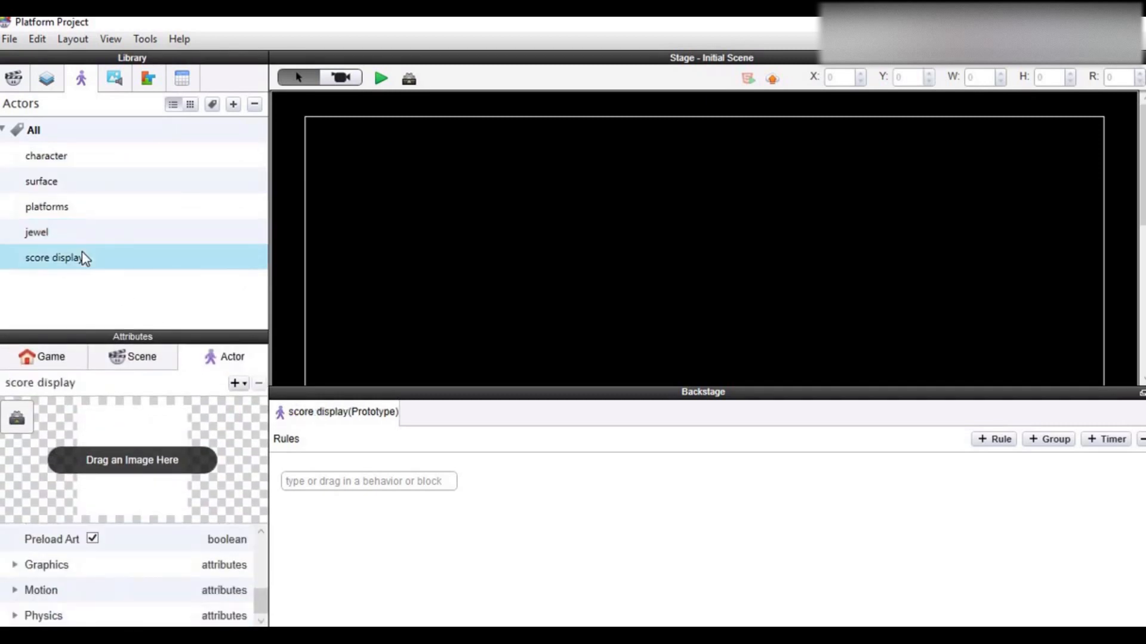
left_click_drag(151, 334, 153, 232)
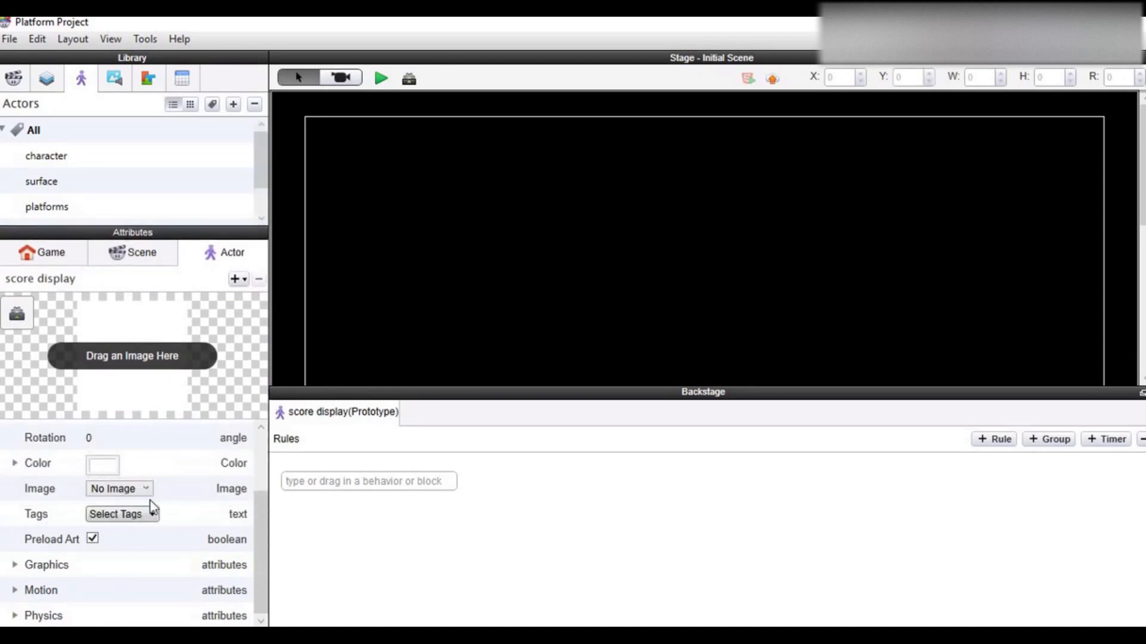
left_click(15, 615)
scroll(83, 547, "down", 5)
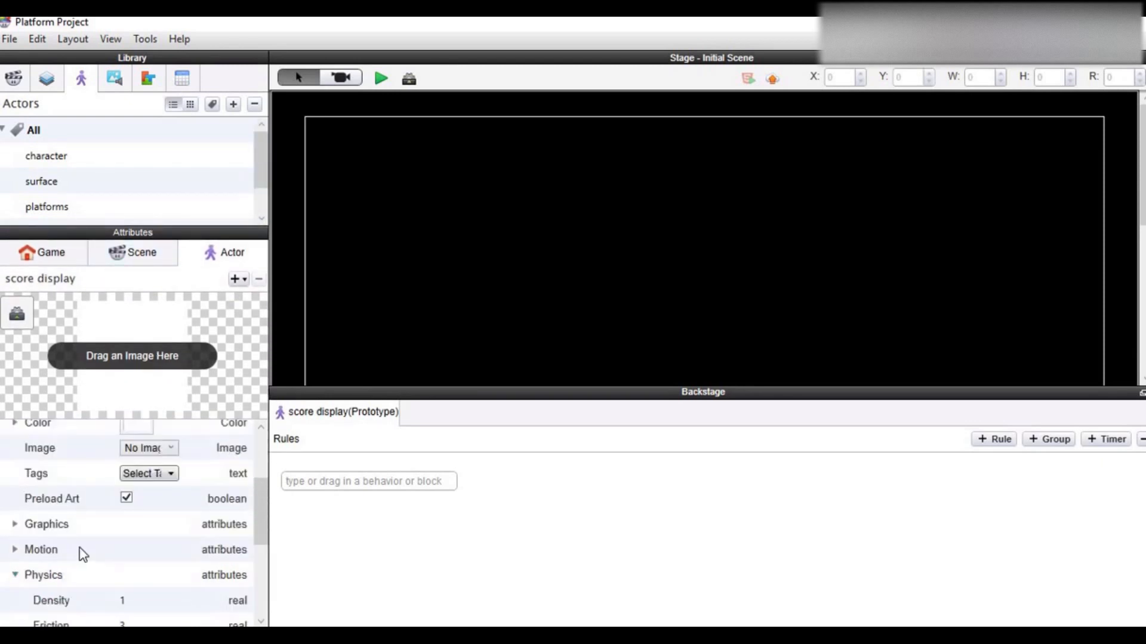
left_click(127, 538)
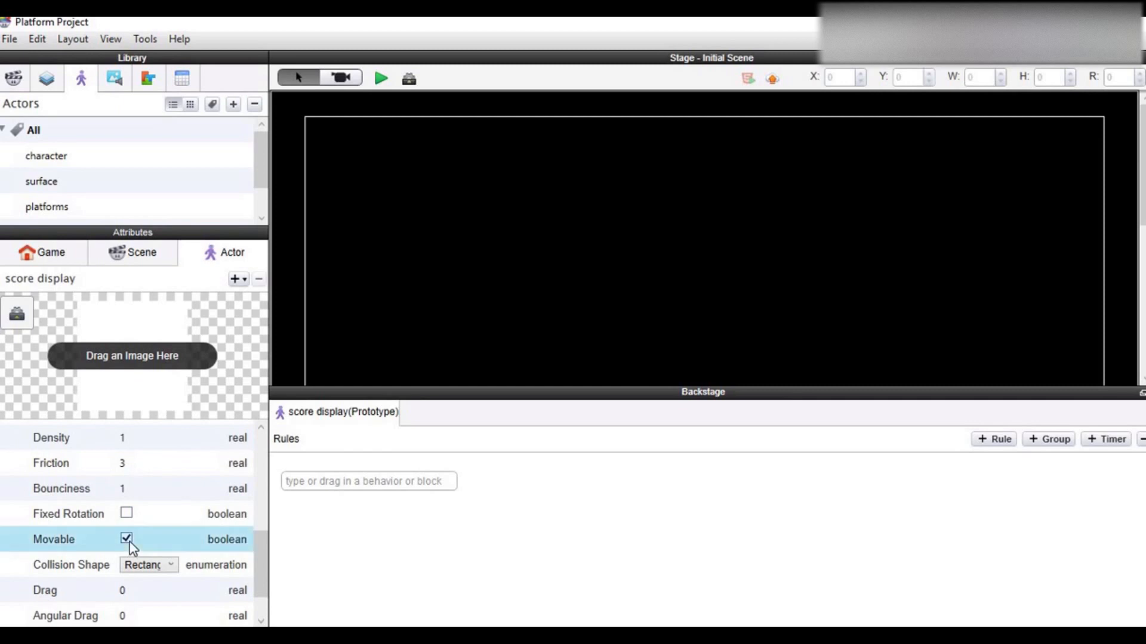
Set the score display actor's bounciness and friction to 0.
left_click(146, 490)
left_click(160, 493)
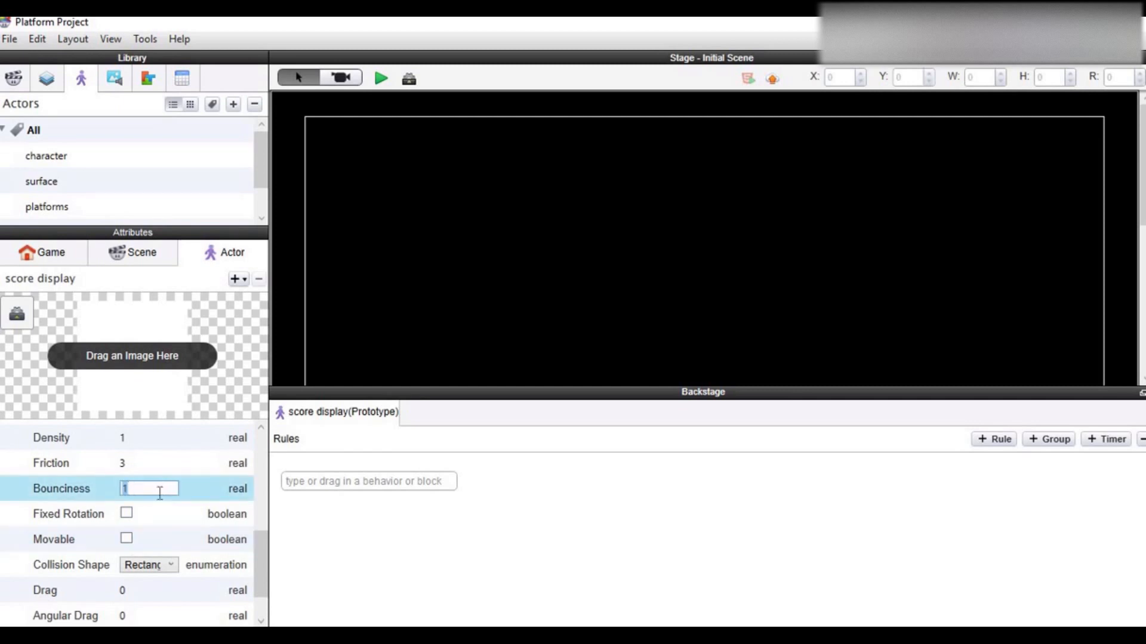
type("0")
left_click(145, 464)
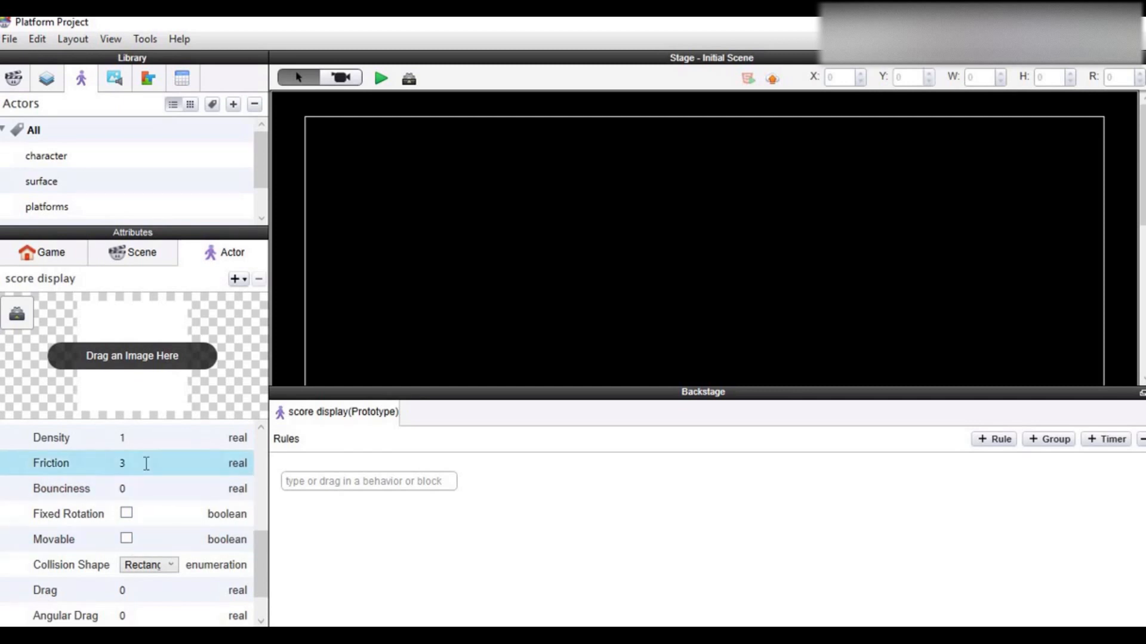
left_click(145, 463)
type("0")
Change the character actor's color to the bright red basic colour.
left_click_drag(172, 225, 168, 386)
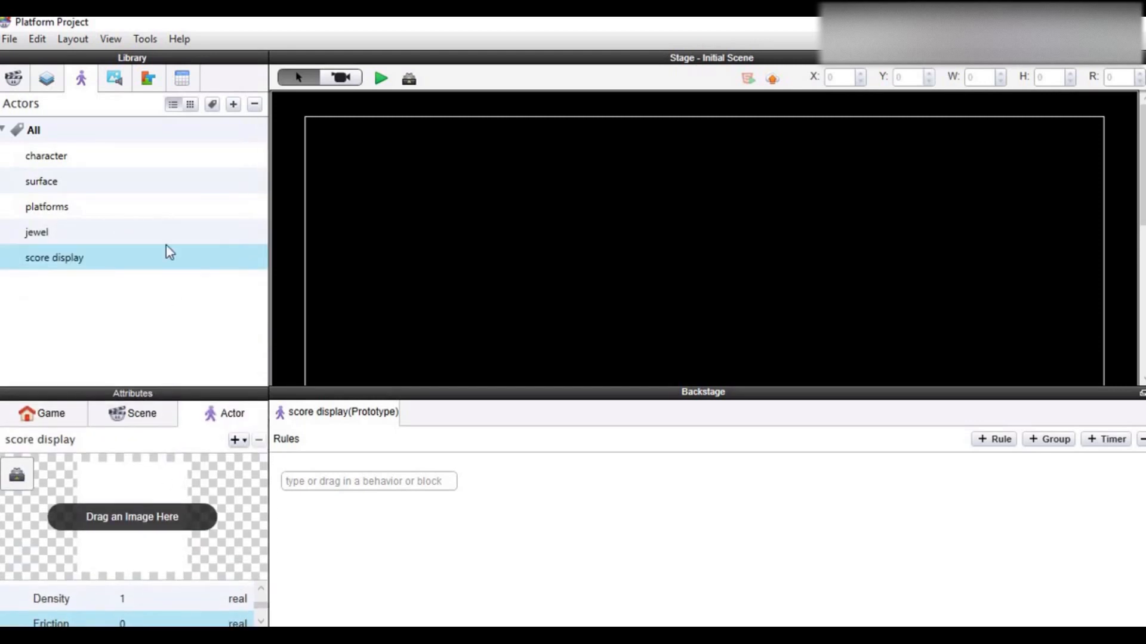
left_click(88, 156)
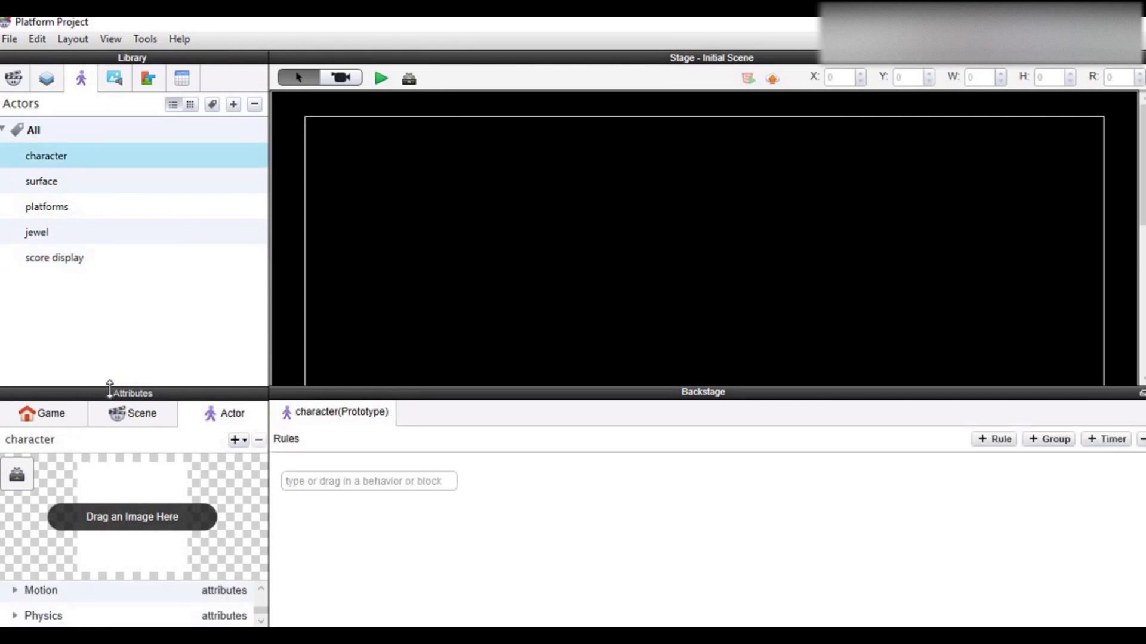
left_click_drag(110, 385, 114, 316)
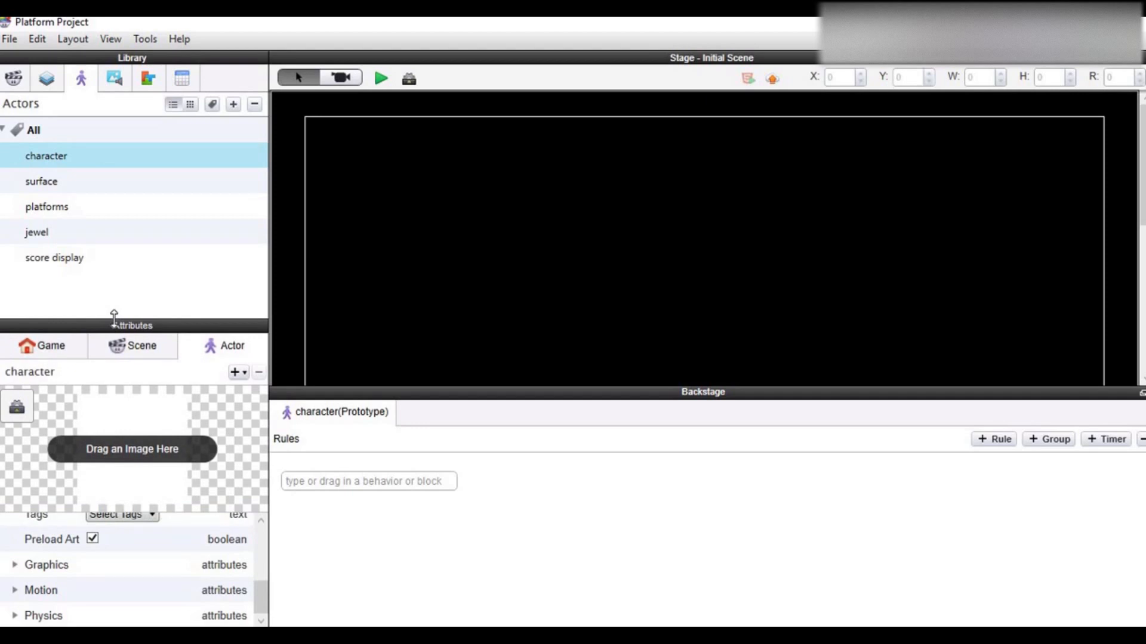
left_click_drag(120, 303, 121, 272)
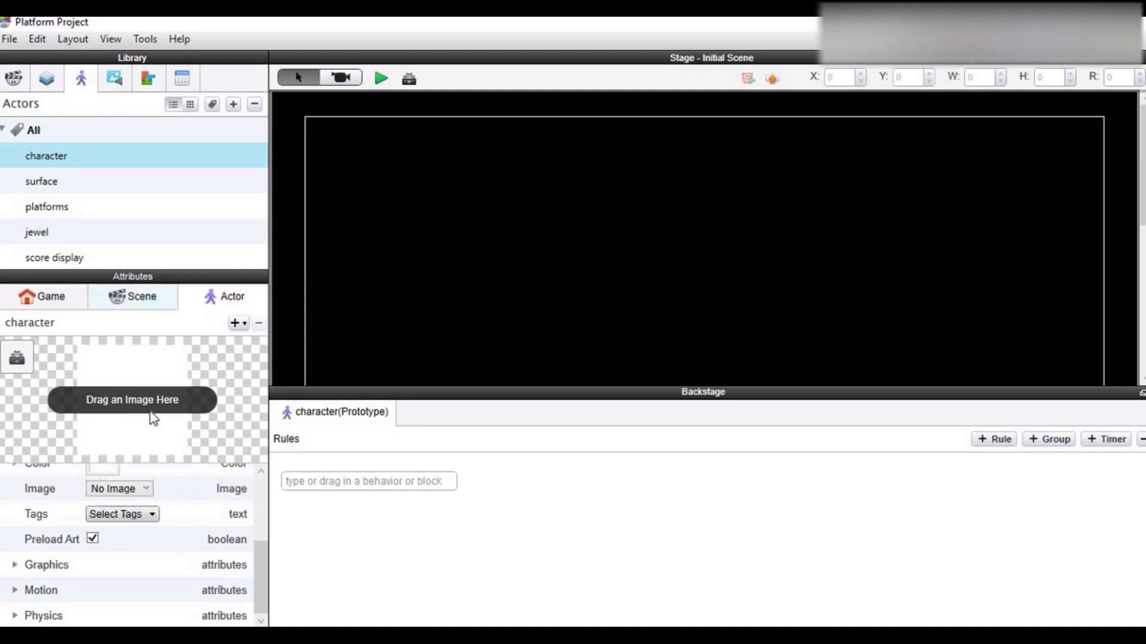
scroll(121, 541, "up", 2)
left_click(107, 548)
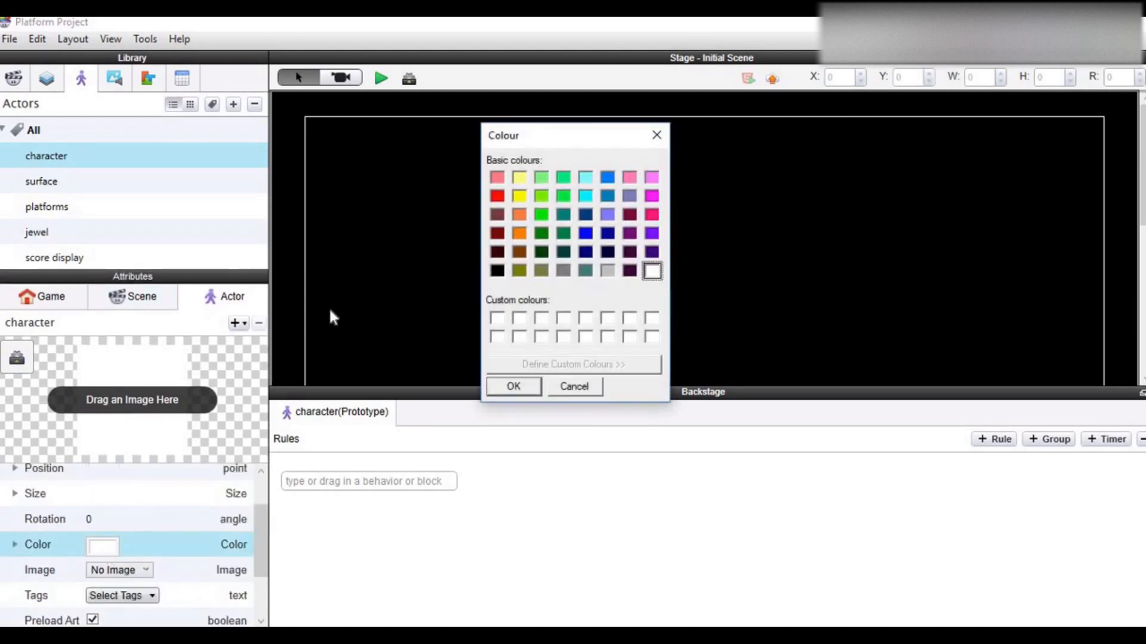
left_click(499, 199)
left_click(513, 387)
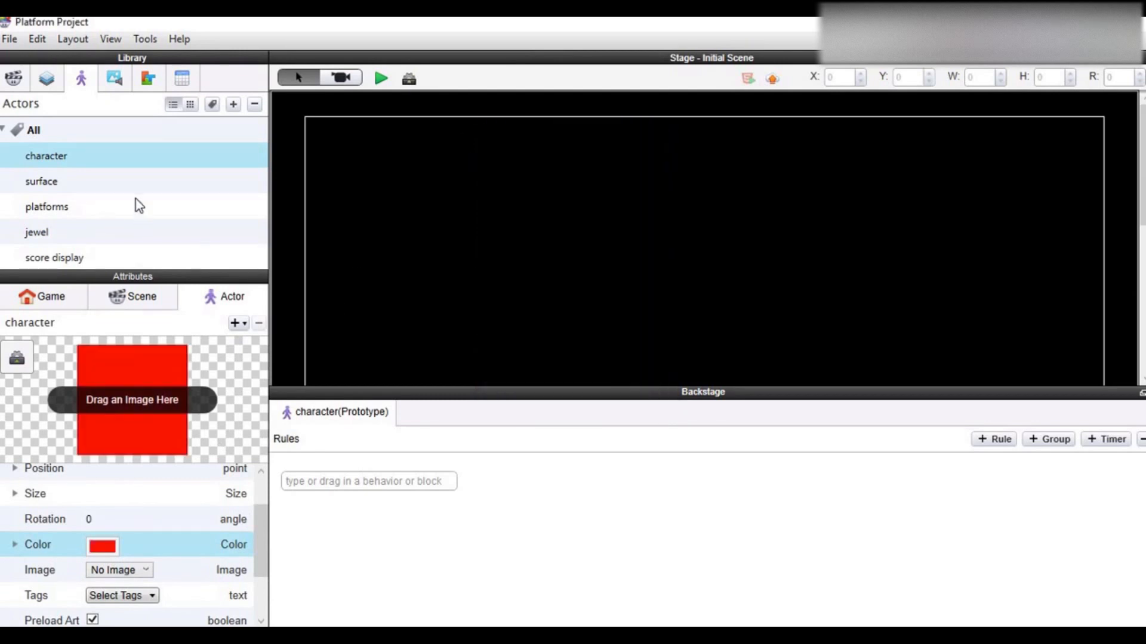
Change the surface actor's color to the orange basic colour.
left_click(113, 185)
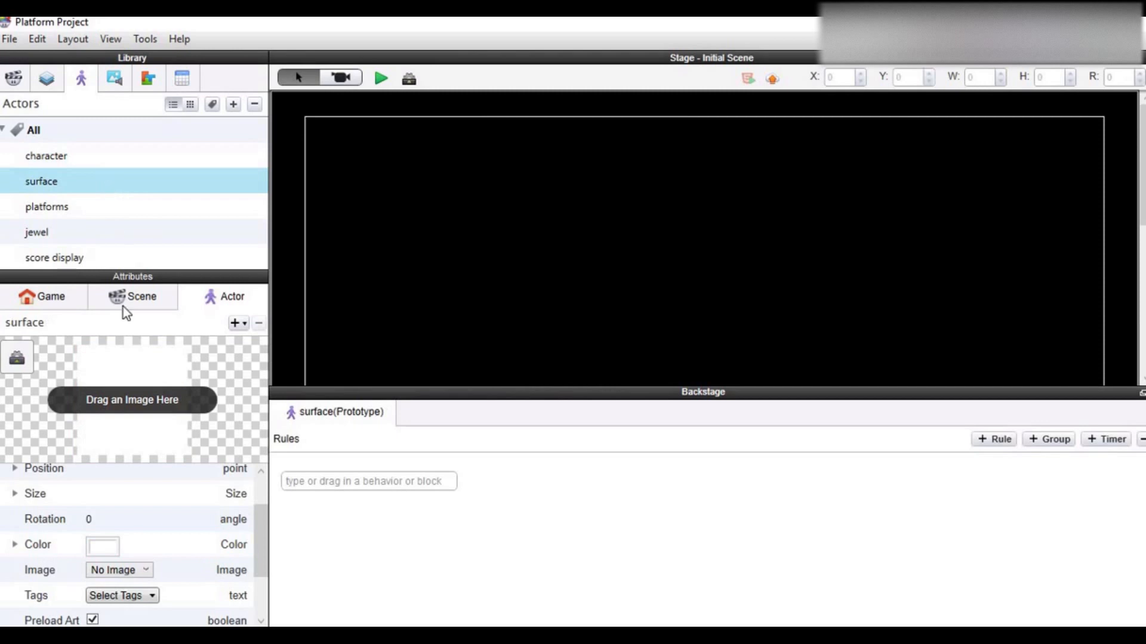
left_click(106, 547)
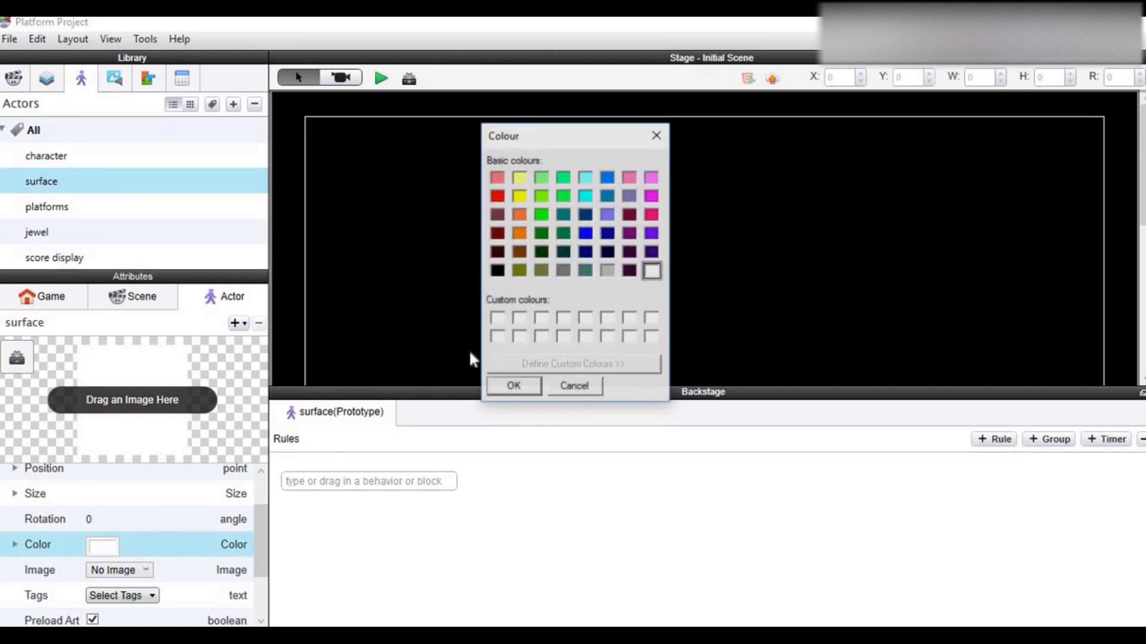
left_click(521, 237)
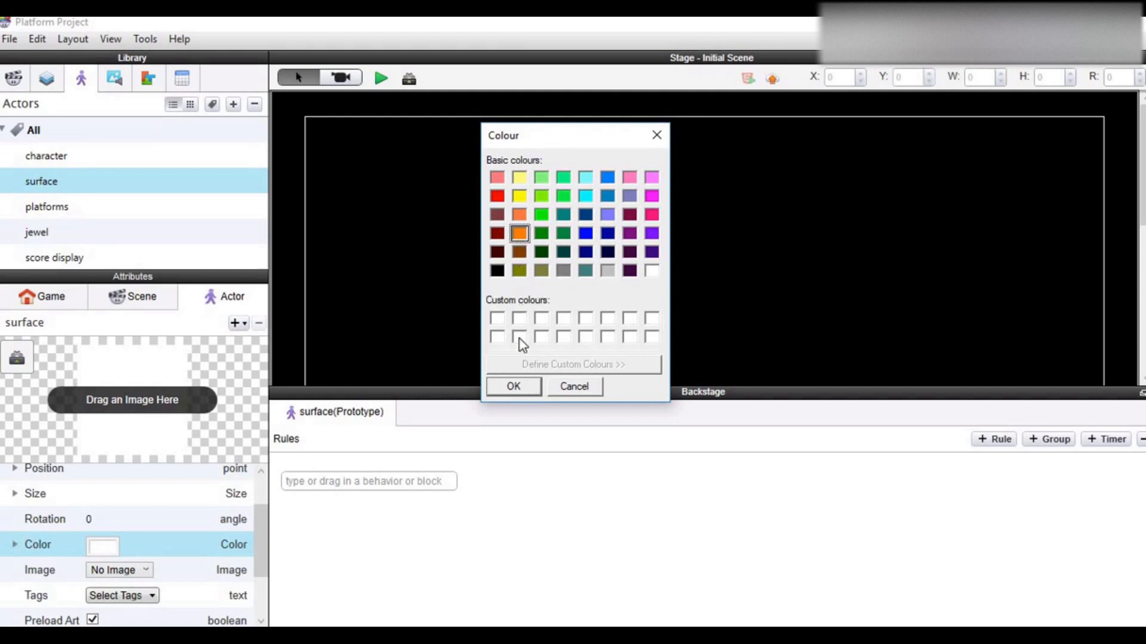
left_click(519, 387)
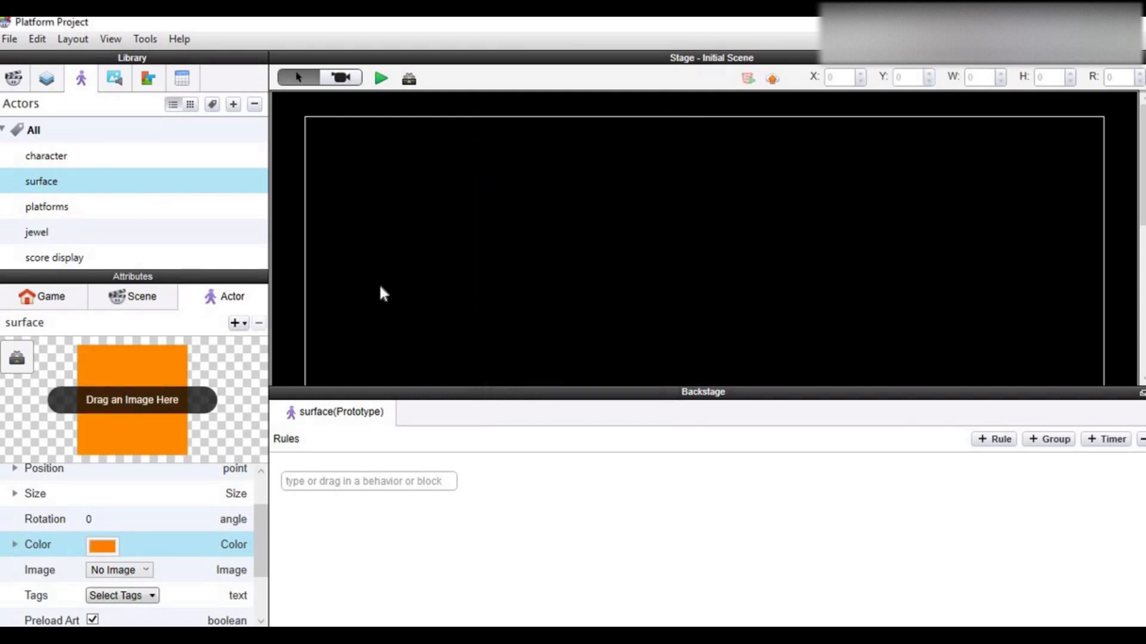
Assign the jewel image from the media library to the jewel actor.
left_click(81, 213)
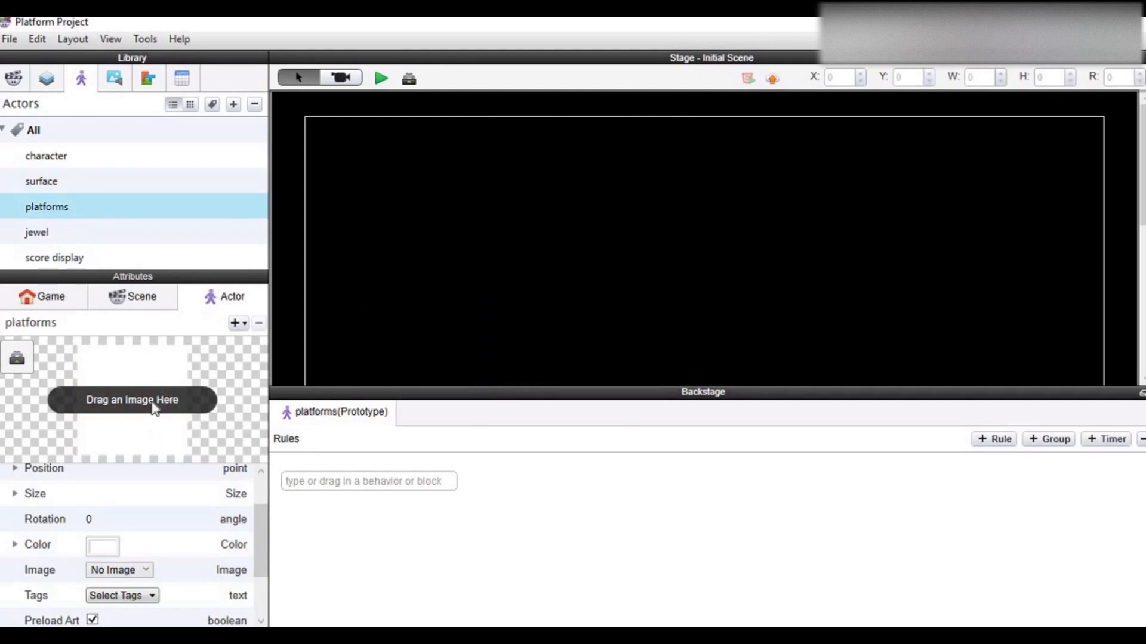
left_click(70, 231)
left_click(122, 81)
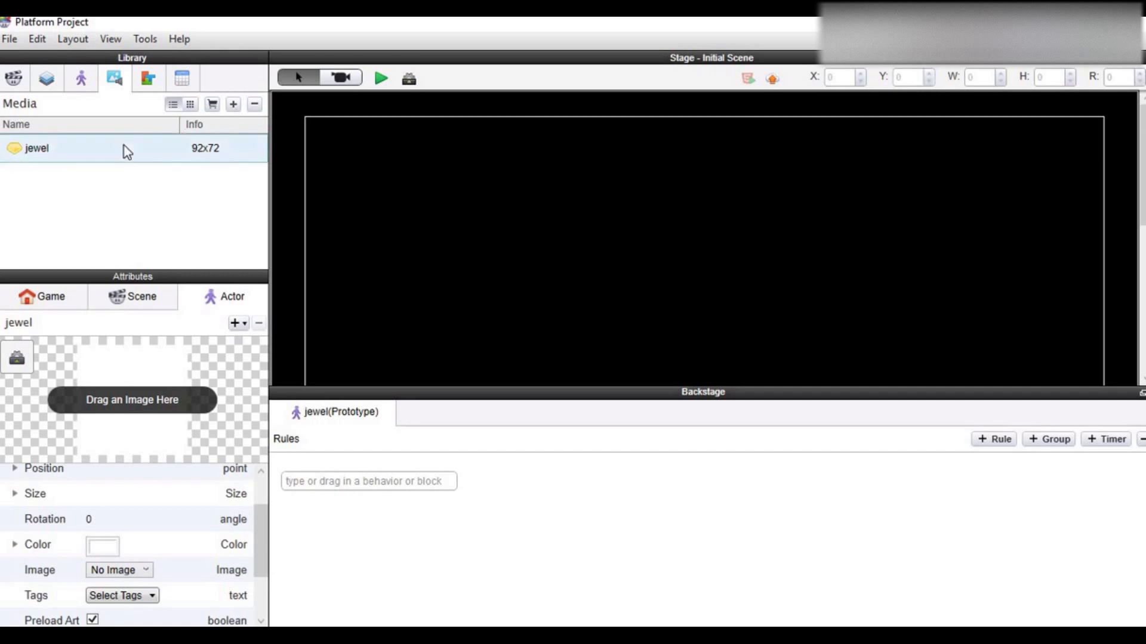
left_click(81, 78)
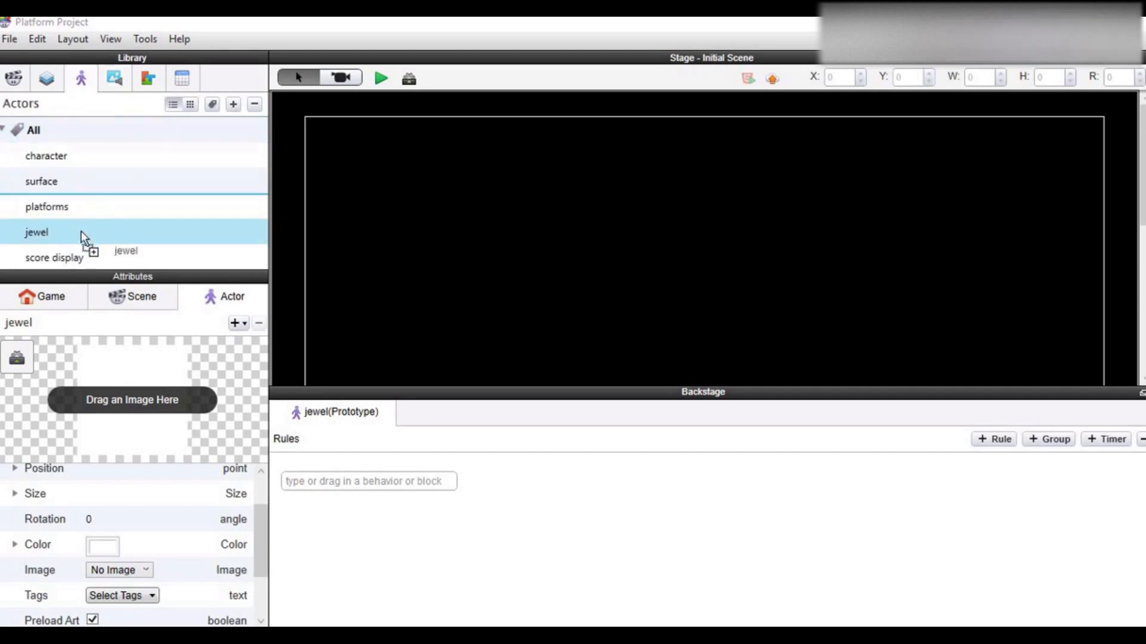
left_click_drag(83, 237, 83, 237)
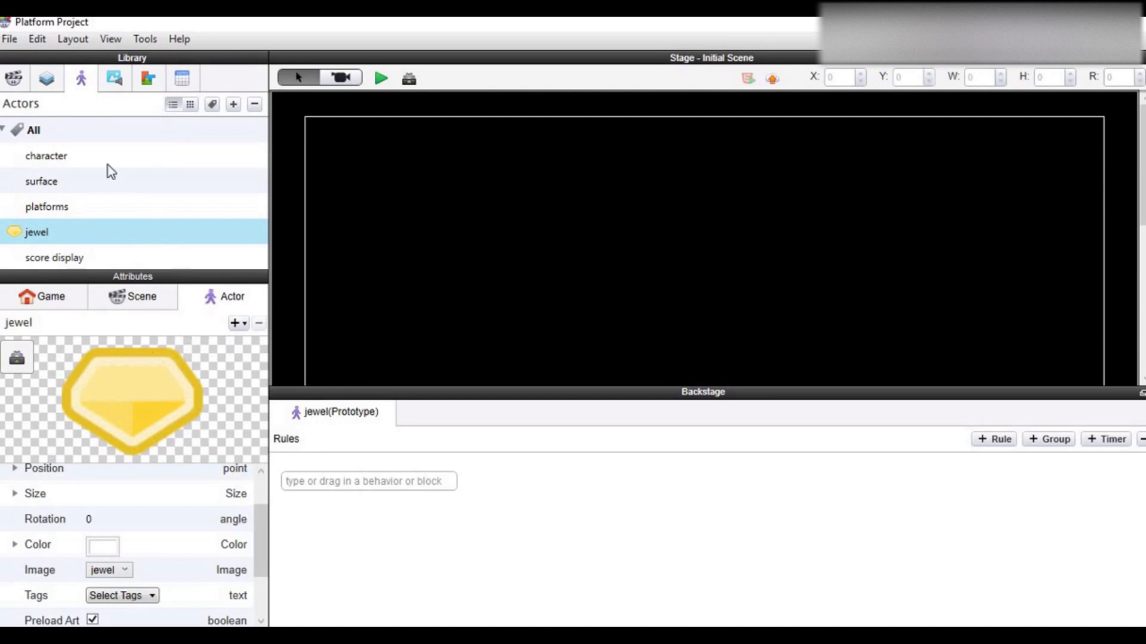
Enlarge the stage area and the actor list to make more room for building the scene.
left_click(76, 258)
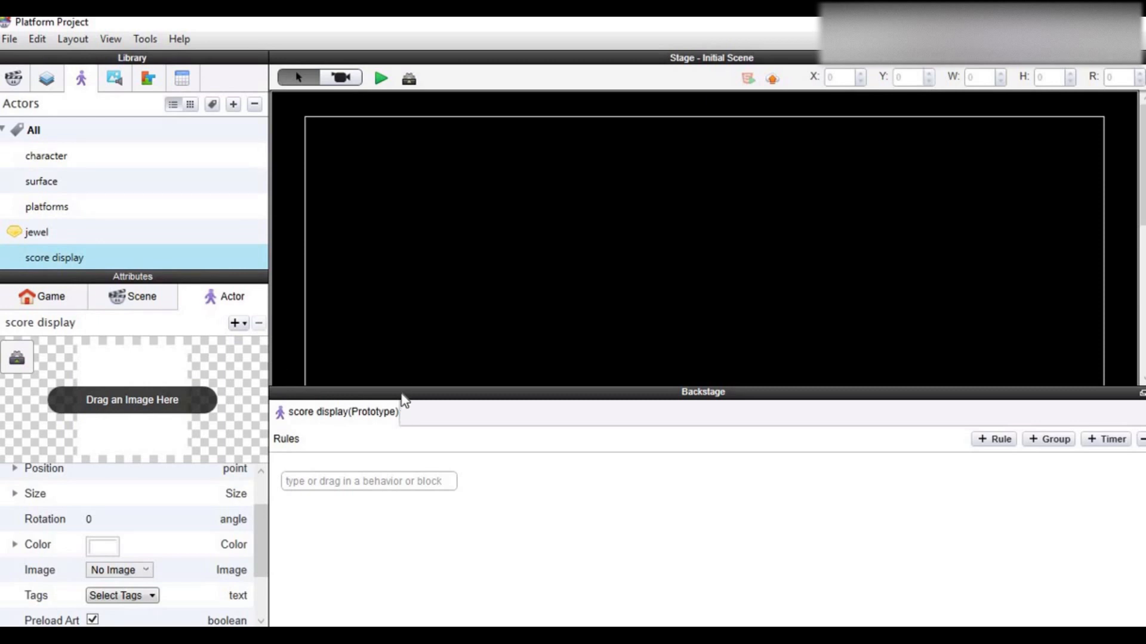
left_click_drag(401, 388, 404, 426)
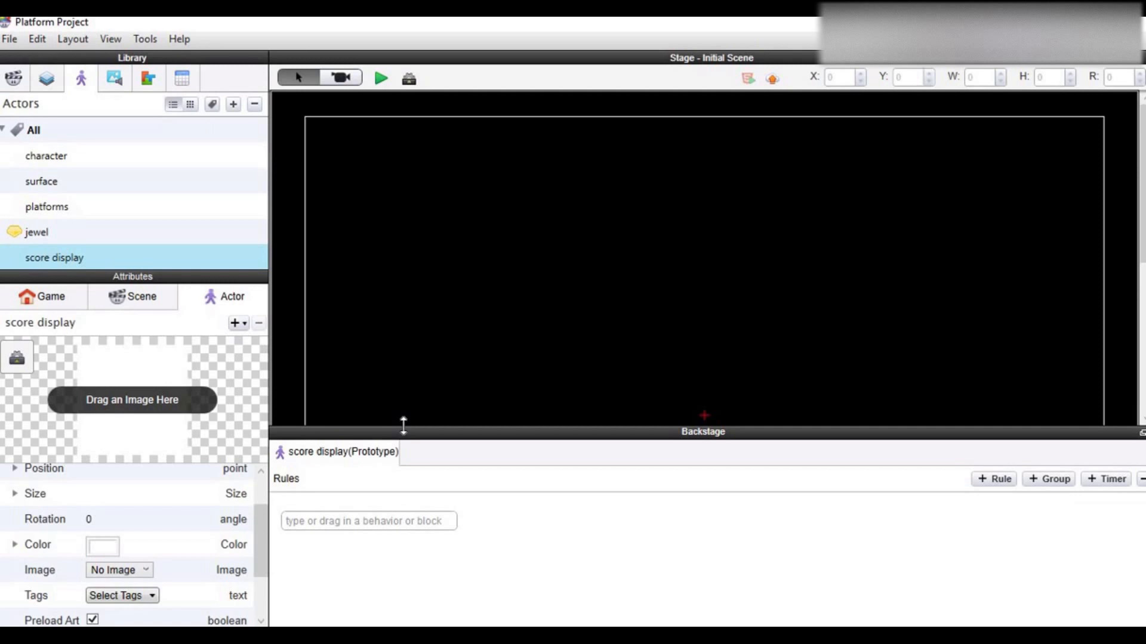
left_click_drag(205, 277, 205, 325)
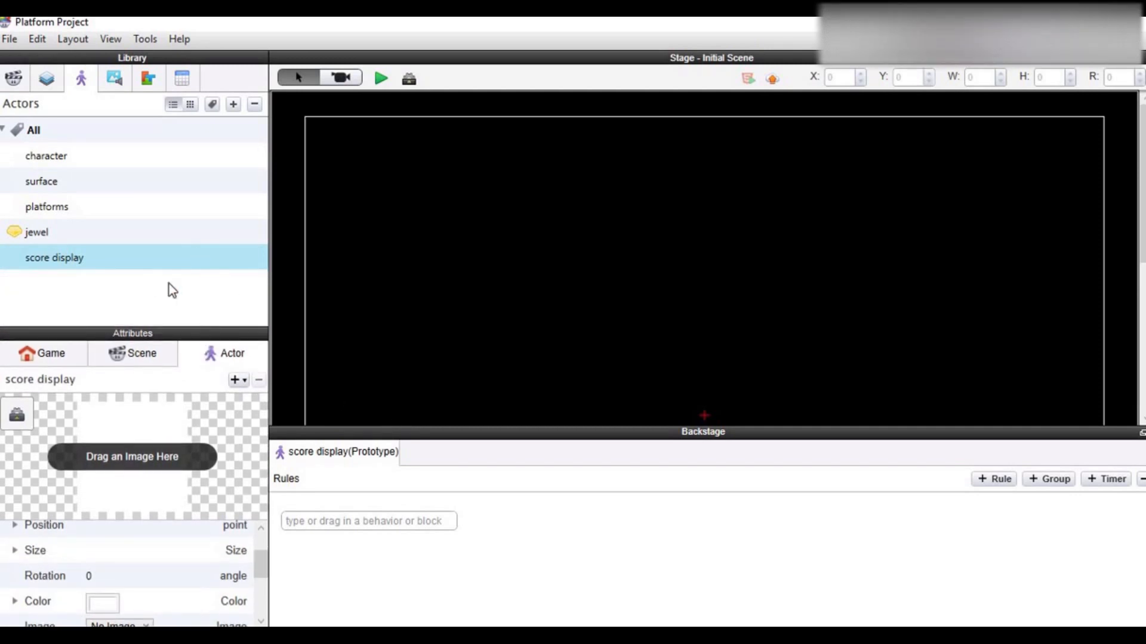
left_click_drag(322, 431, 322, 508)
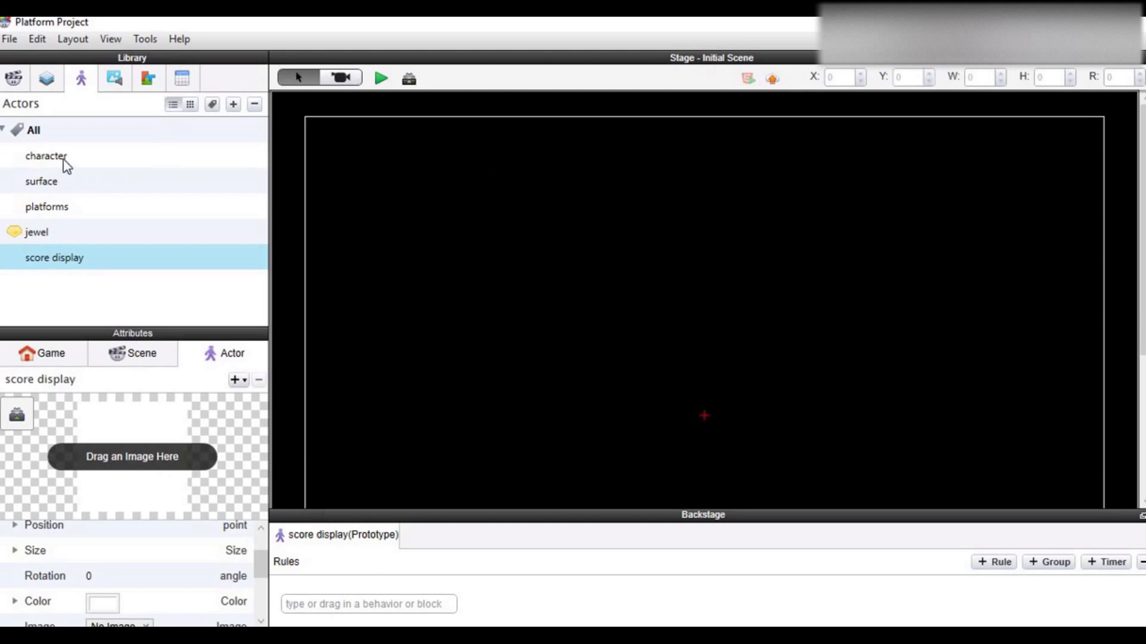
Place the character actor in the scene's upper-left area and shrink it to a small block.
left_click_drag(64, 158, 488, 221)
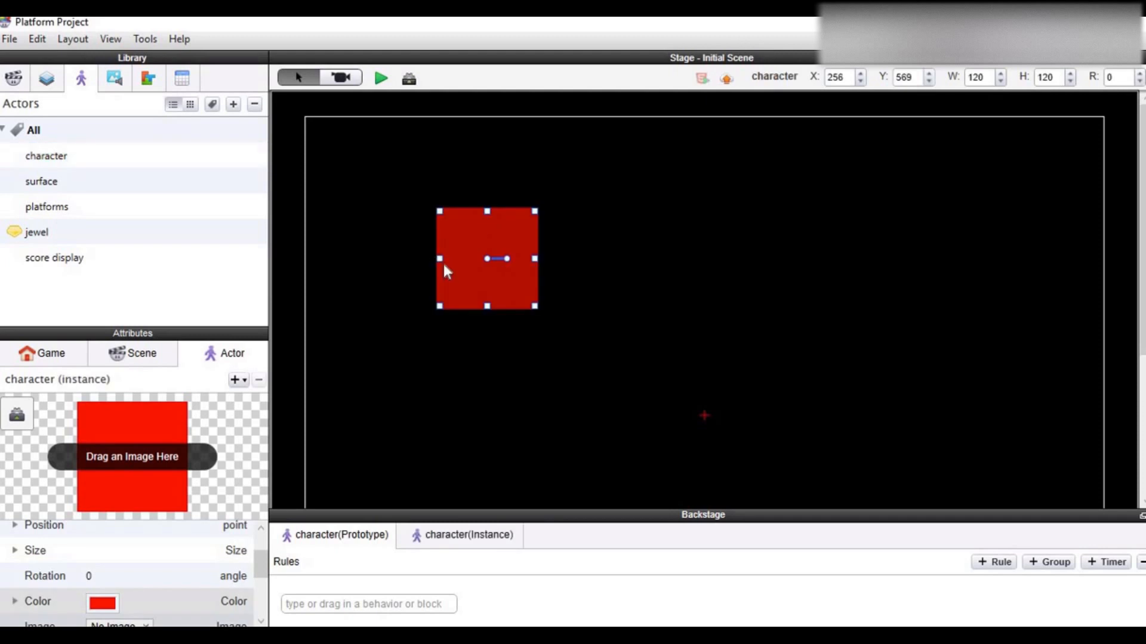
left_click_drag(440, 258, 495, 259)
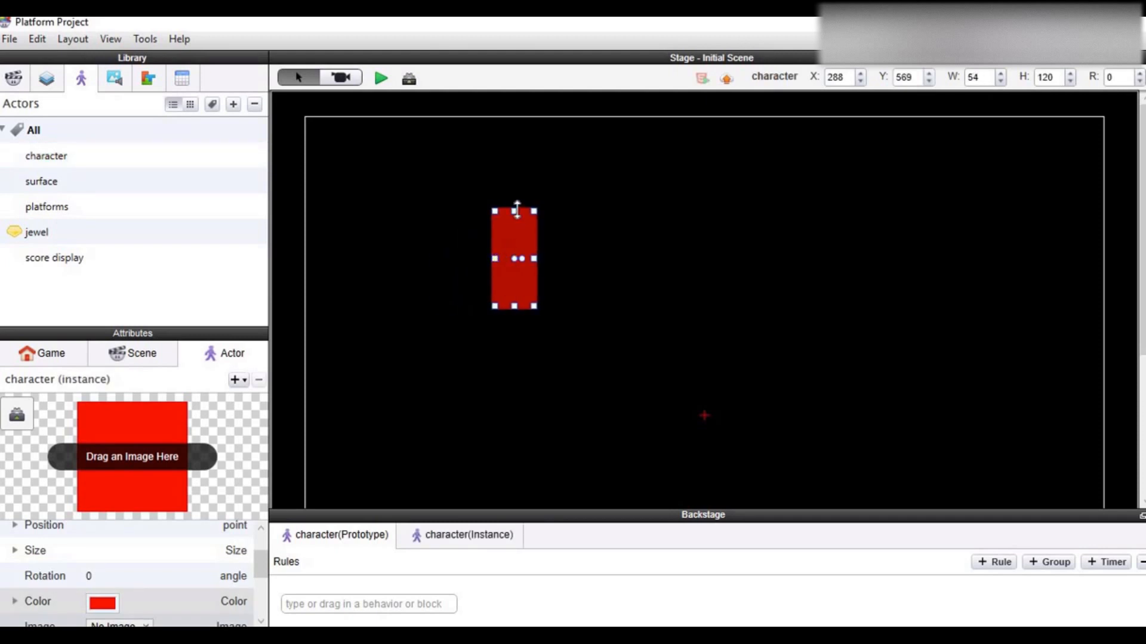
left_click_drag(514, 210, 505, 290)
left_click(512, 240)
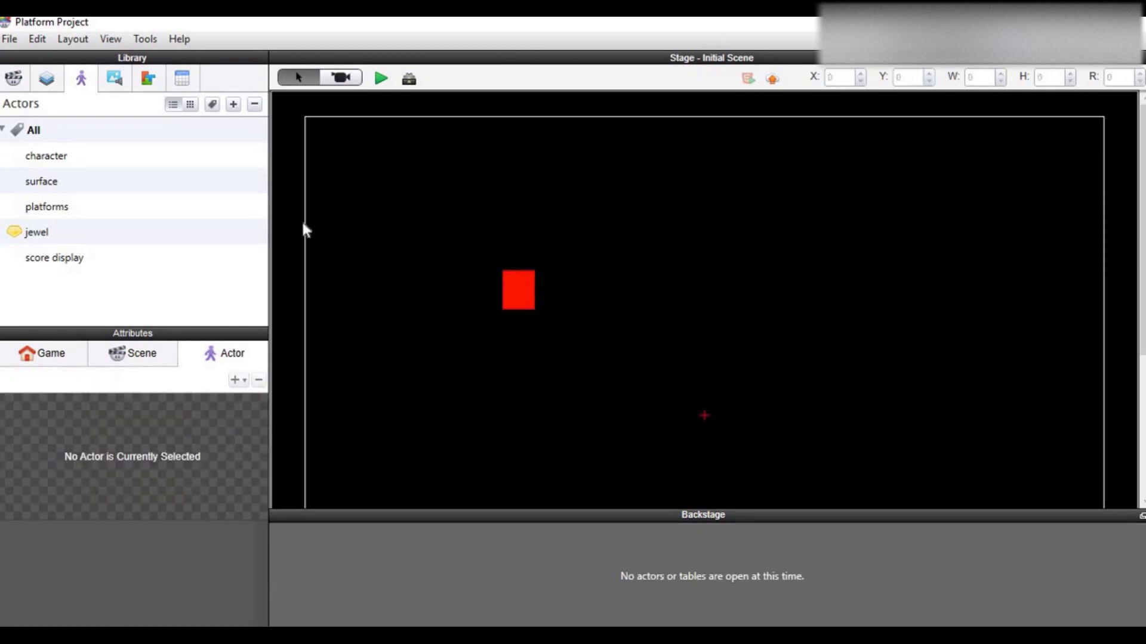
Place a surface actor along the scene's top edge and stretch it to about 1050 wide by 120 high.
left_click(120, 185)
left_click_drag(69, 180, 316, 88)
left_click_drag(367, 120, 1127, 120)
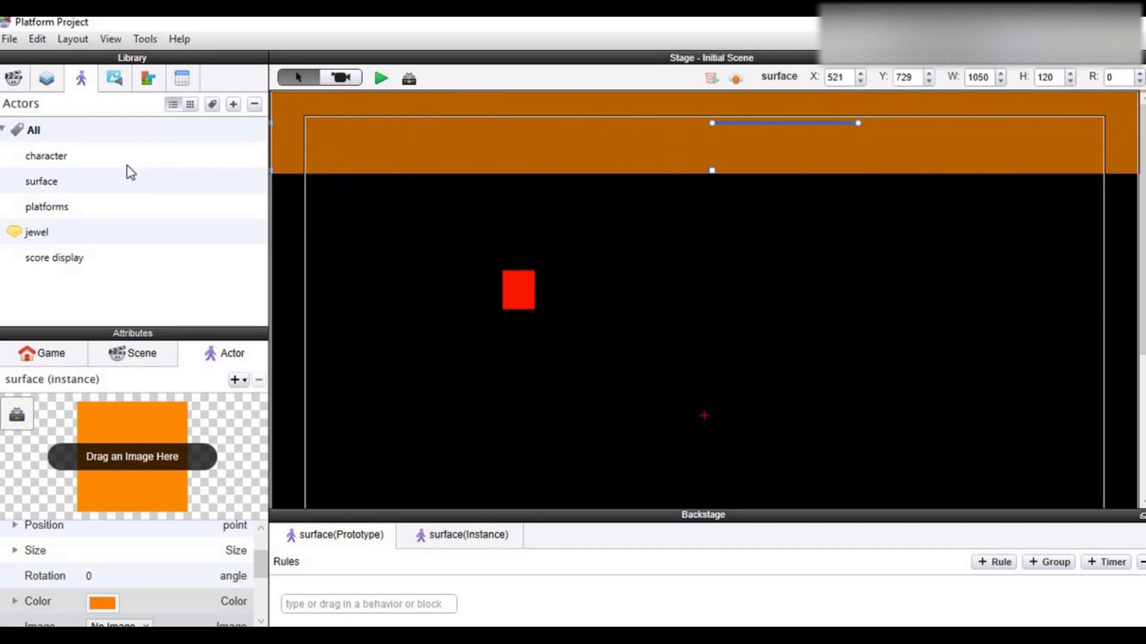
Place a surface actor along the scene's left edge and stretch it to about 120 wide by 819 high.
left_click(94, 188)
left_click_drag(94, 188, 296, 111)
left_click_drag(308, 175, 416, 517)
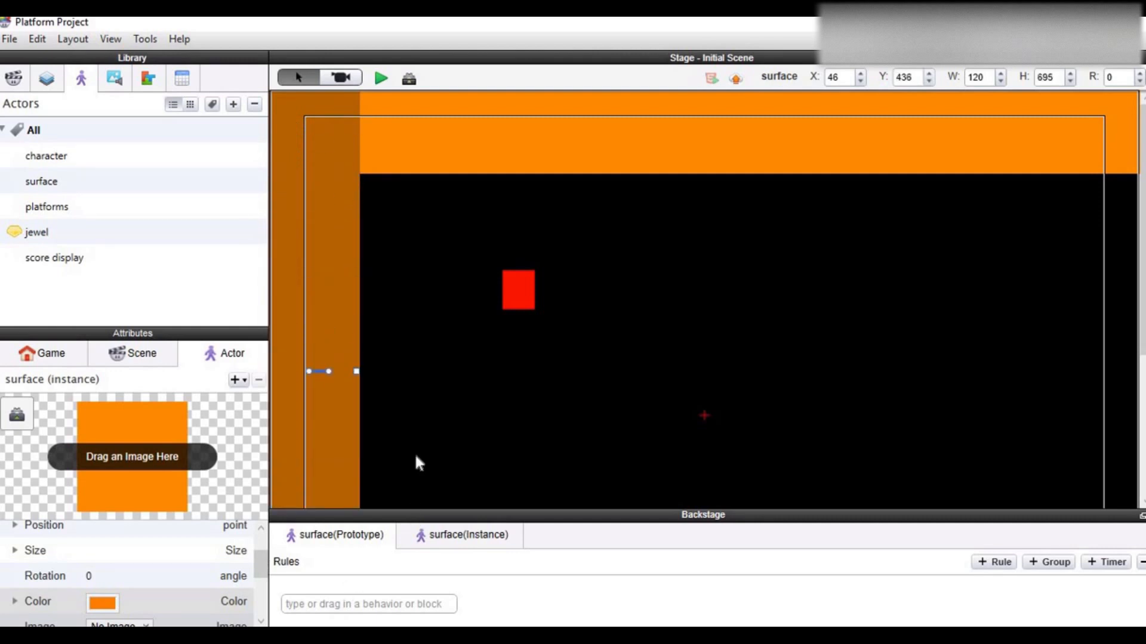
scroll(414, 453, "down", 4)
left_click_drag(310, 435, 304, 543)
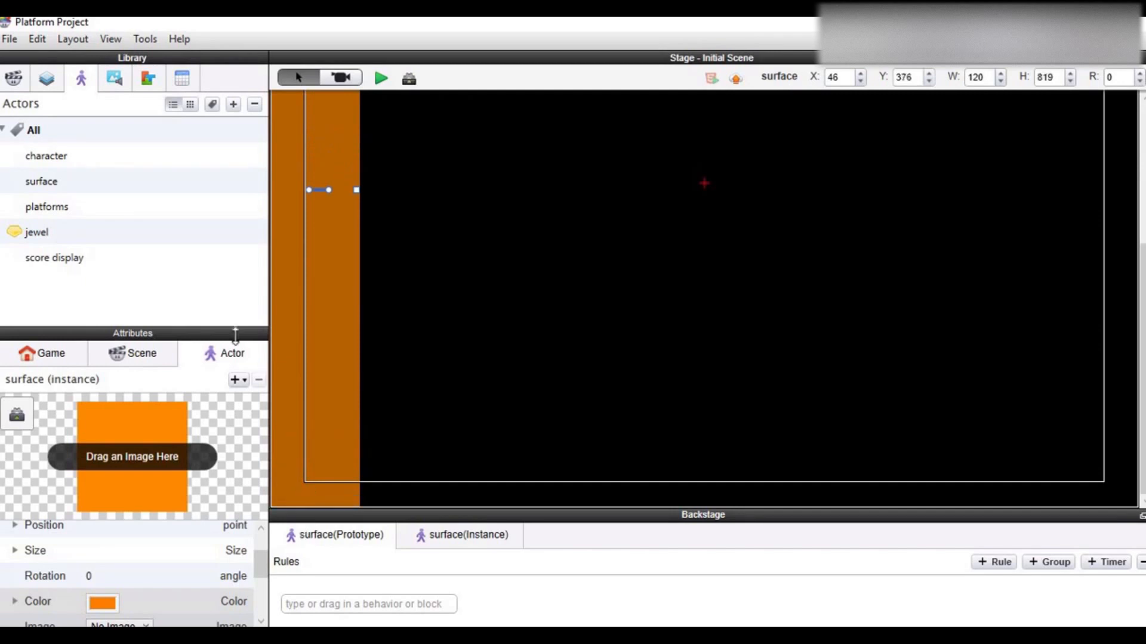
Place surface actors along the scene's bottom edge, about 1049 wide by 120 high, and right edge, about 120 wide by 754 high.
left_click_drag(99, 187, 1131, 492)
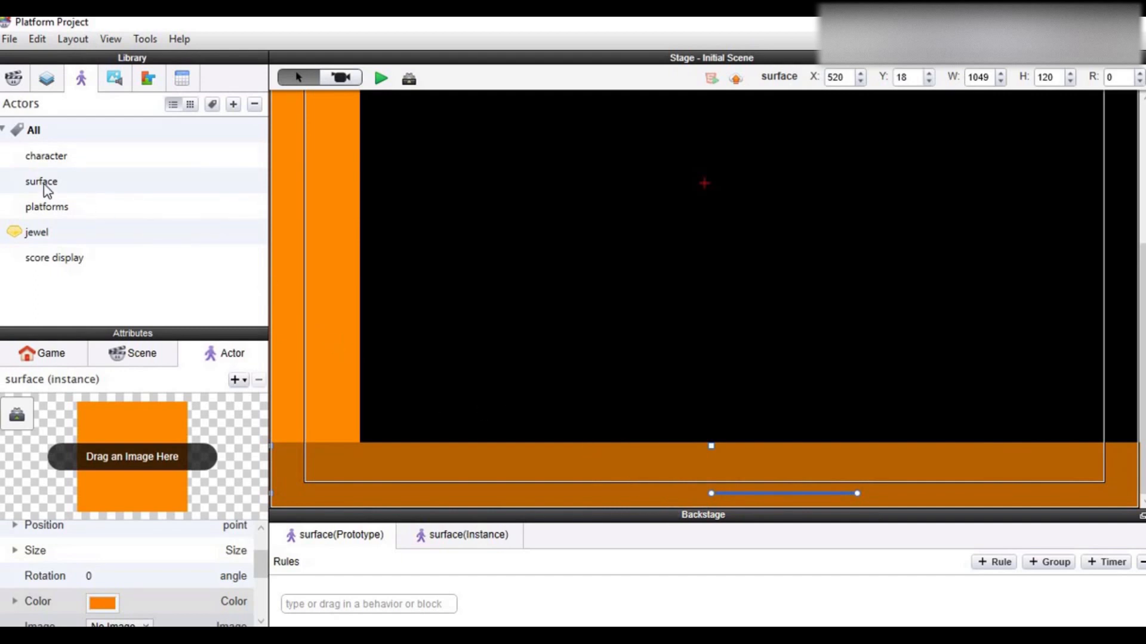
left_click_drag(338, 192, 979, 225)
left_click_drag(948, 264, 1095, 443)
left_click_drag(1129, 407, 1129, 54)
scroll(1073, 131, "up", 3)
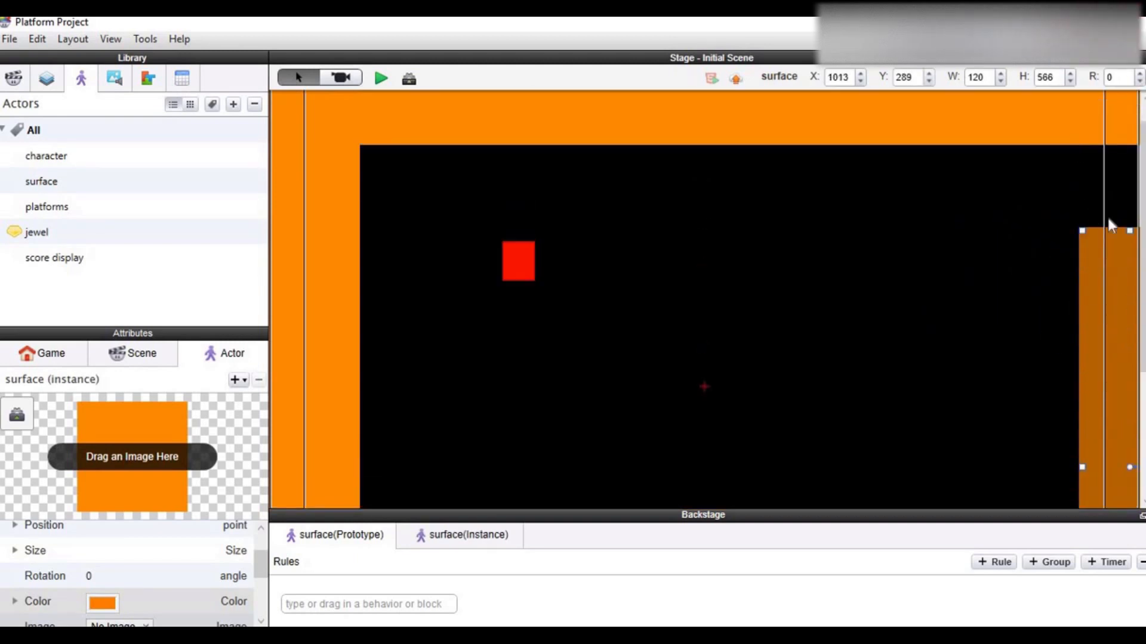
left_click_drag(1135, 196, 1134, 94)
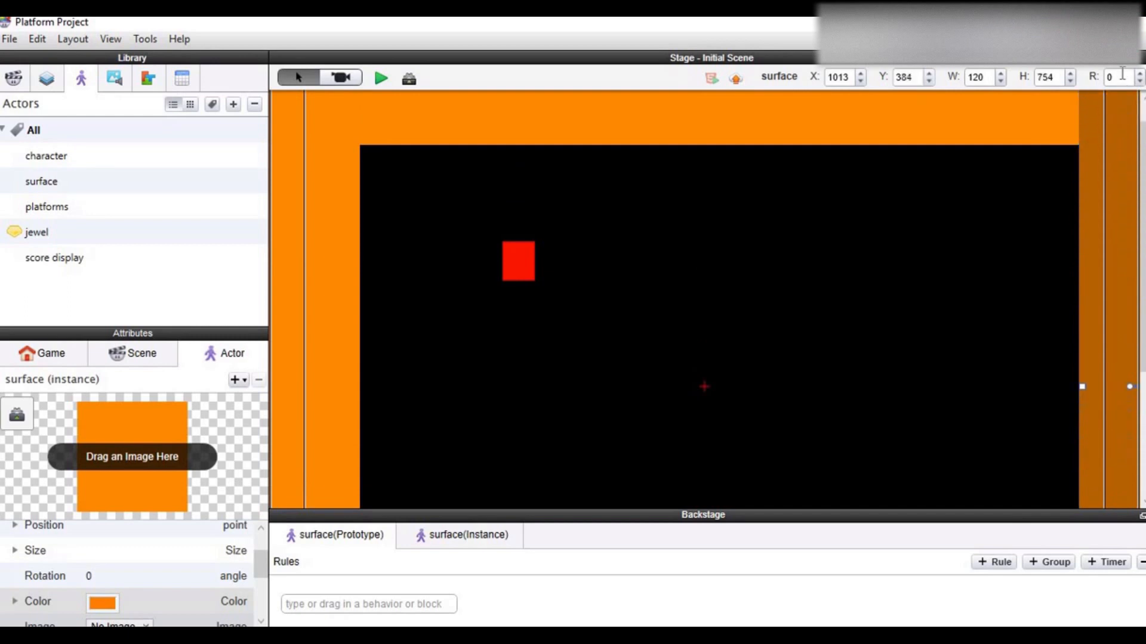
left_click(995, 203)
Place a platforms actor in the scene's lower middle, sized about 148 wide by 30 high.
scroll(976, 220, "down", 5)
scroll(976, 219, "up", 4)
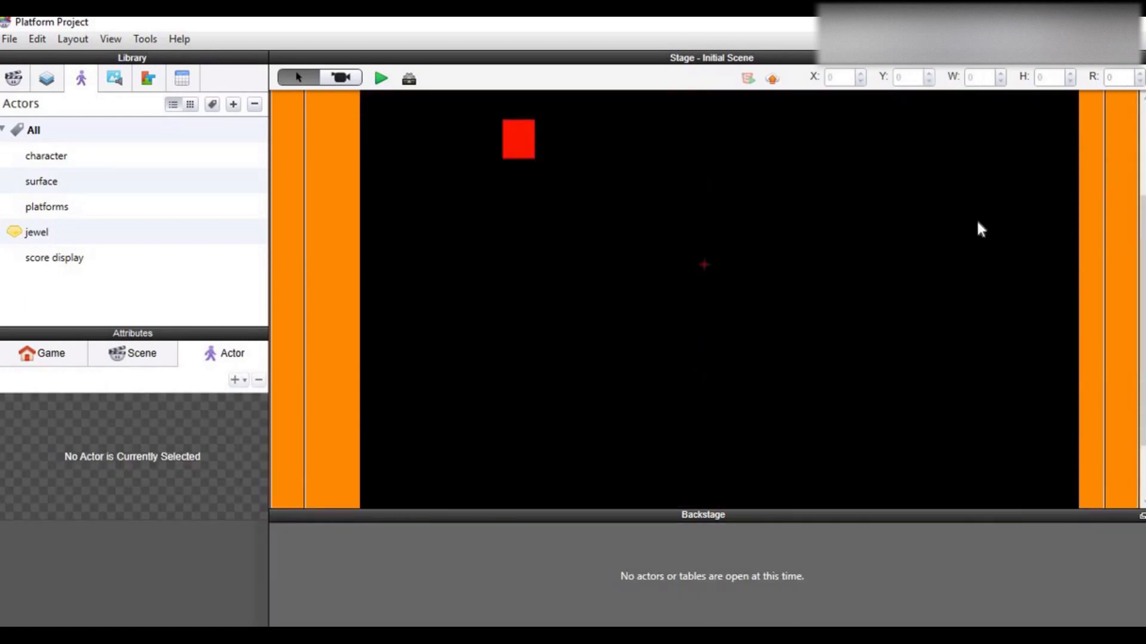
scroll(976, 219, "down", 3)
scroll(621, 191, "up", 1)
scroll(442, 225, "down", 1)
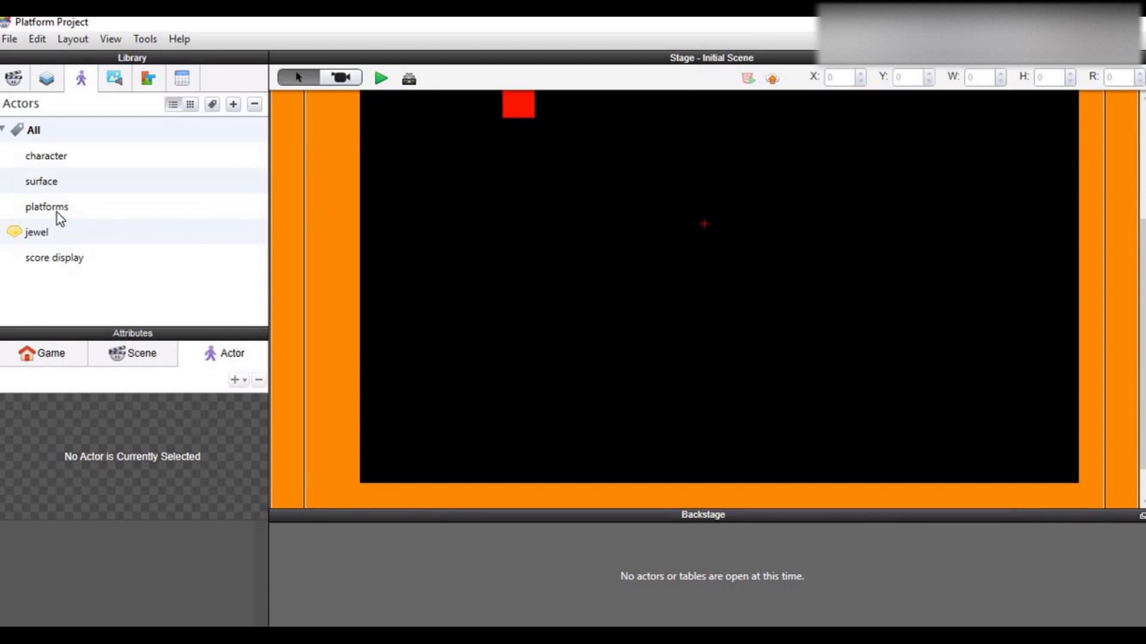
left_click_drag(58, 211, 737, 366)
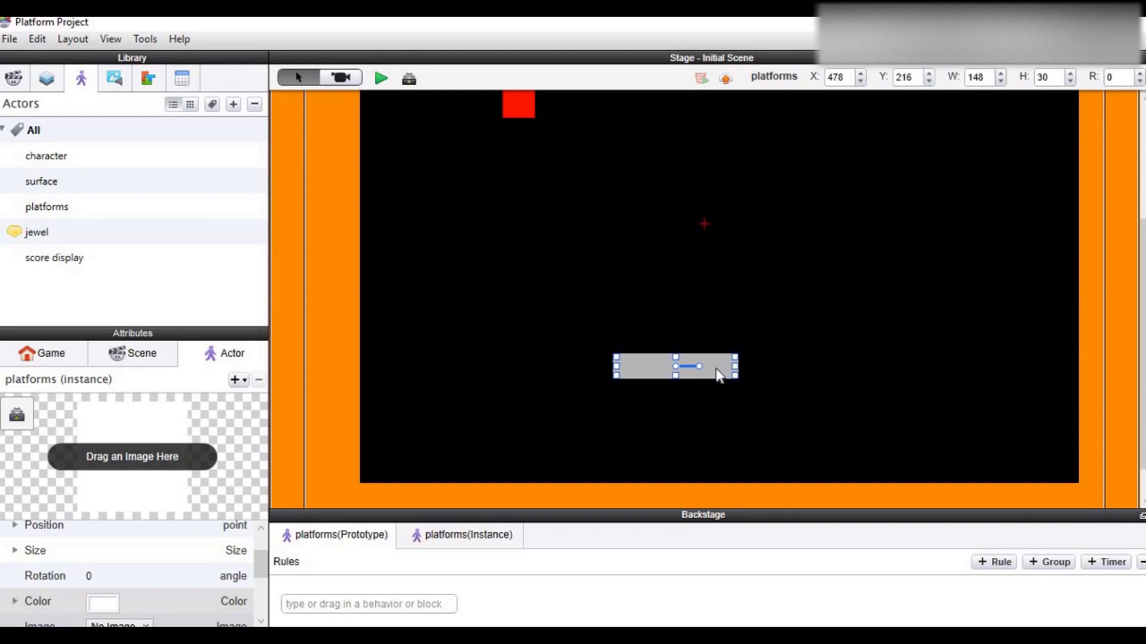
Duplicate the platform twice, with one copy at about X 734, Y 291 and another at about X 479, Y 425.
left_click(780, 303)
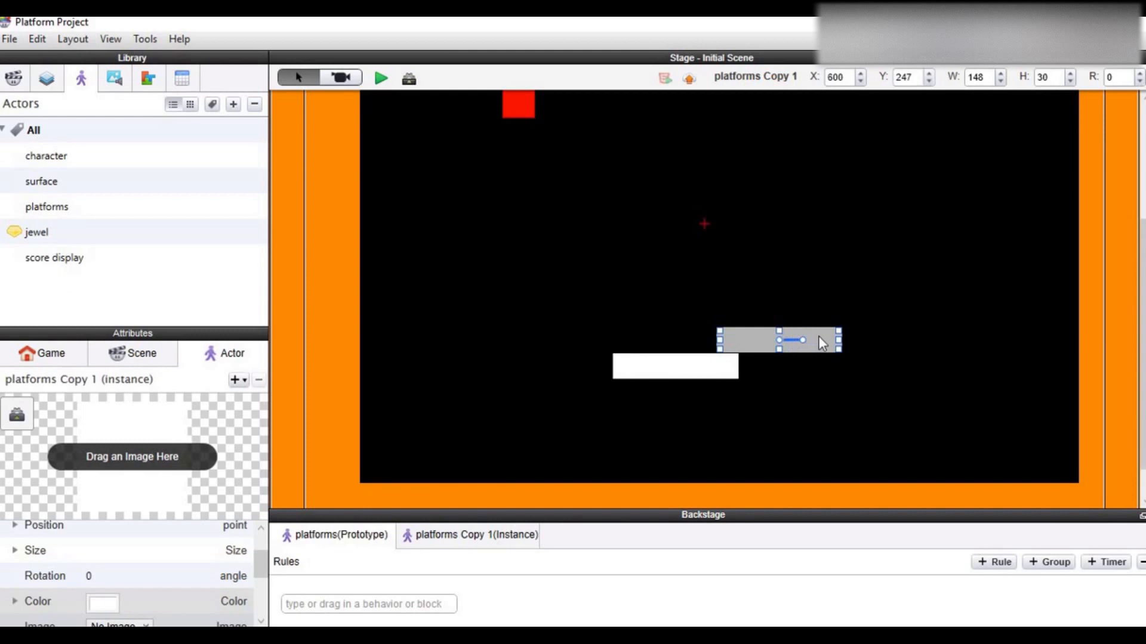
left_click_drag(818, 337, 931, 300)
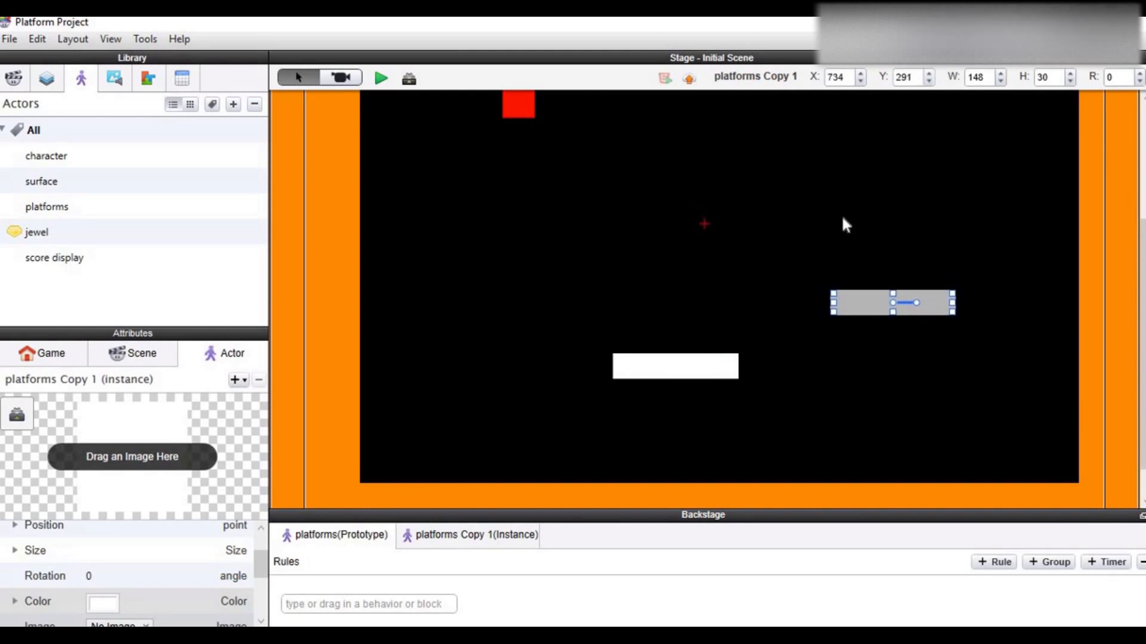
left_click(677, 154)
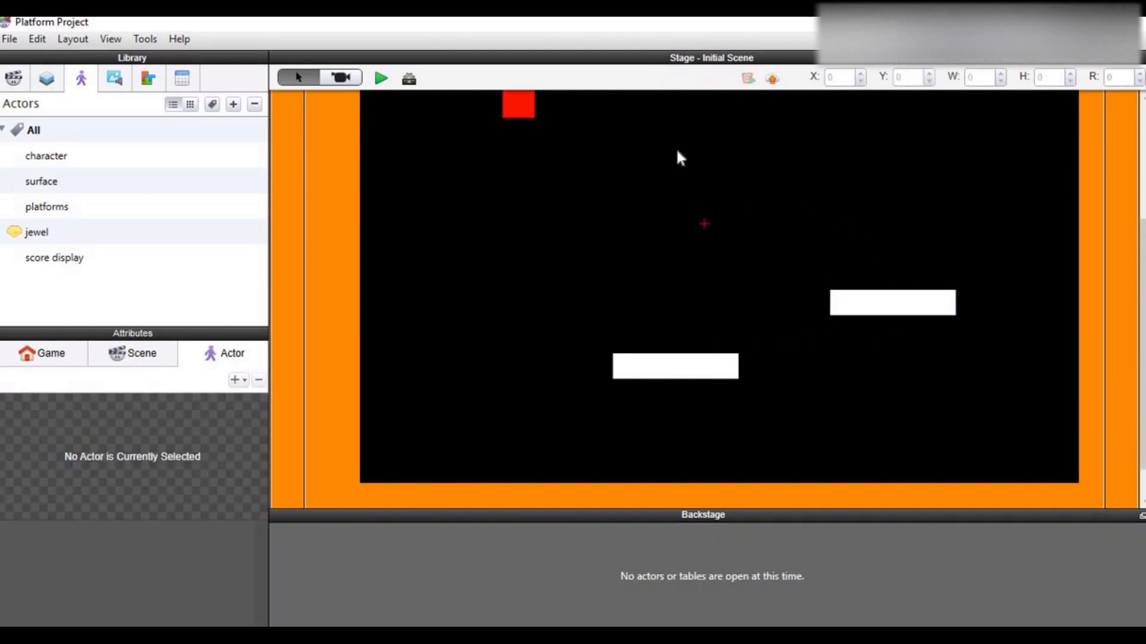
key("ctrl+v")
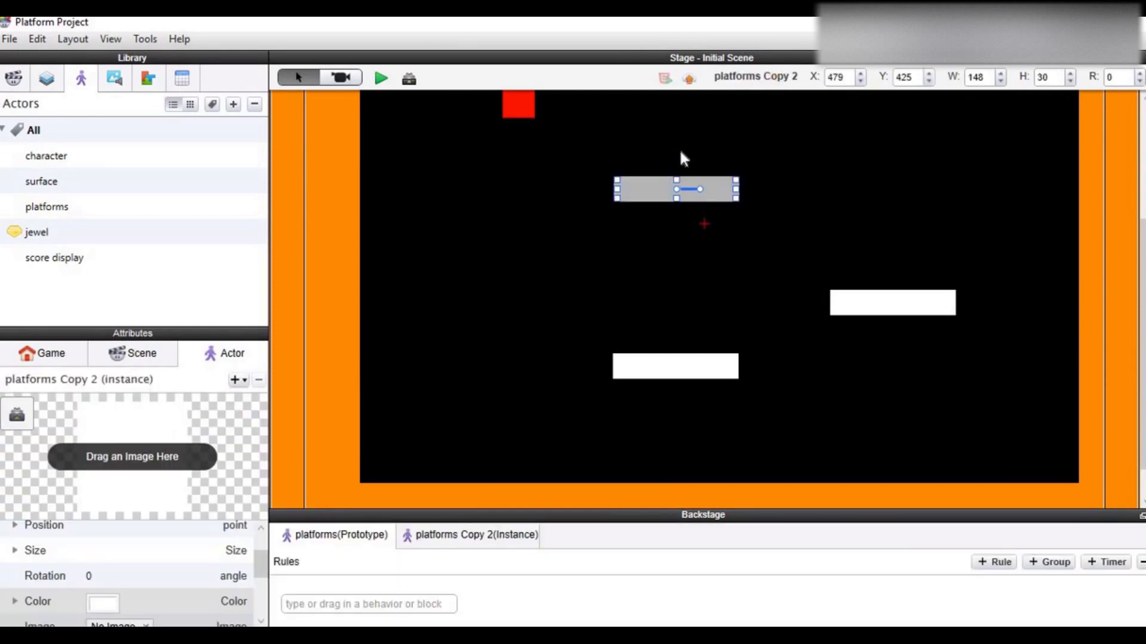
left_click(683, 281)
Place a jewel actor to the upper left of the lowest platform and shrink it to about 47 by 46.
scroll(683, 281, "up", 2)
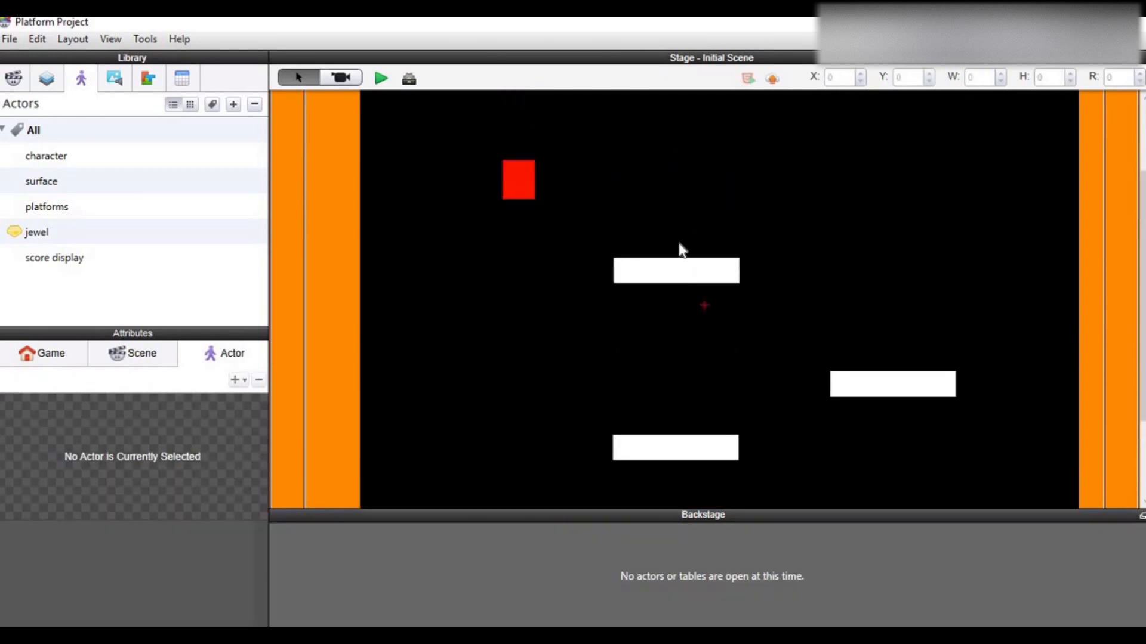
scroll(680, 250, "down", 2)
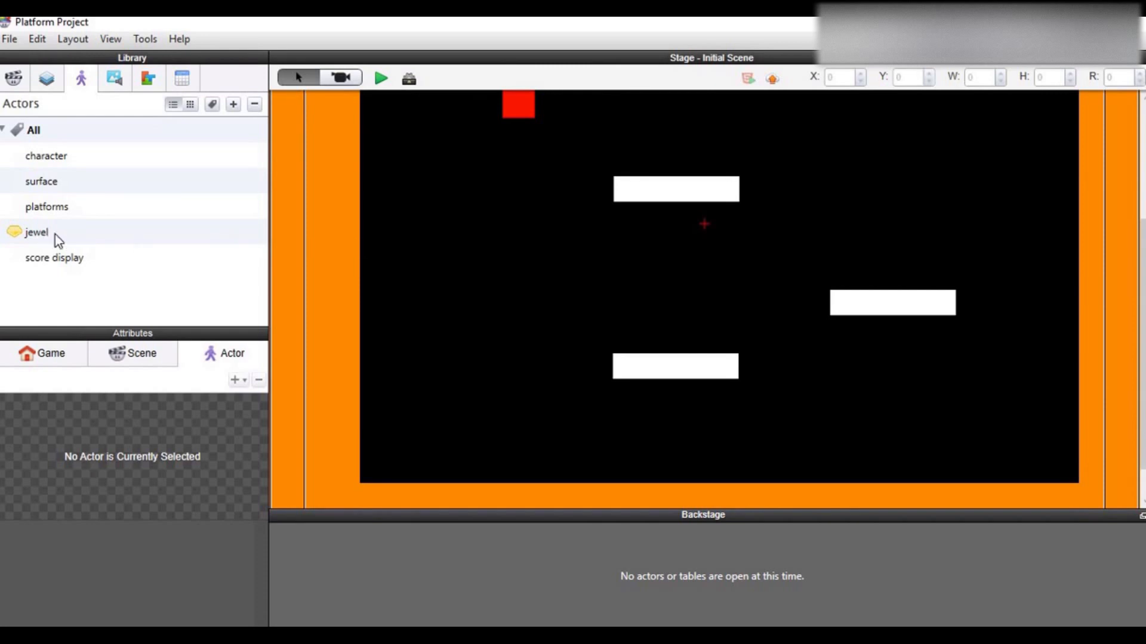
left_click_drag(53, 236, 543, 302)
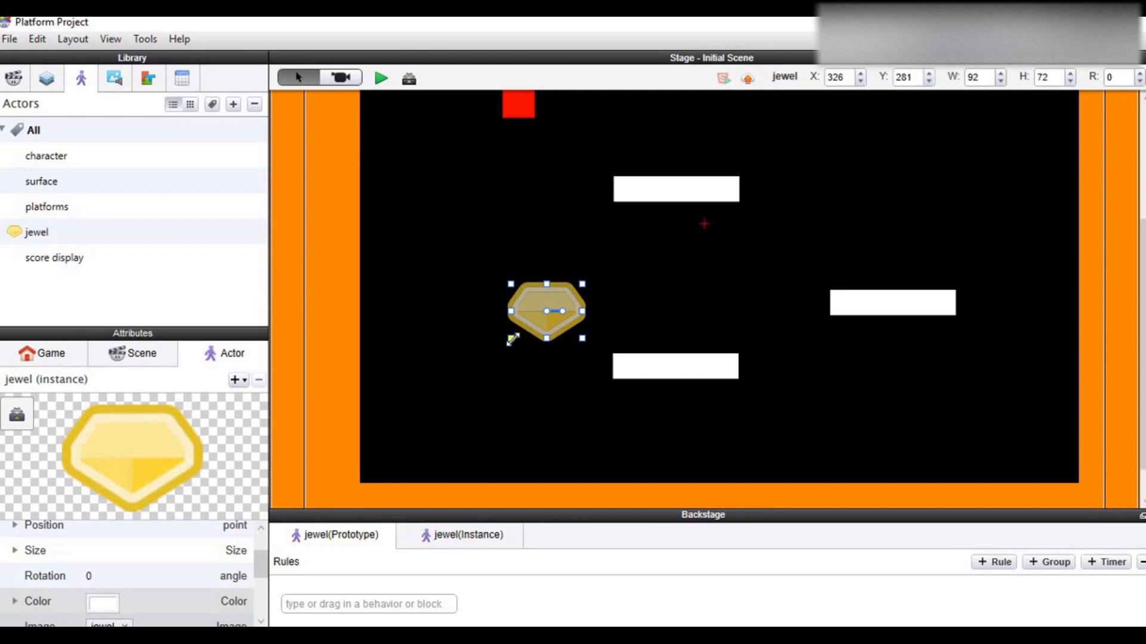
left_click_drag(513, 339, 553, 317)
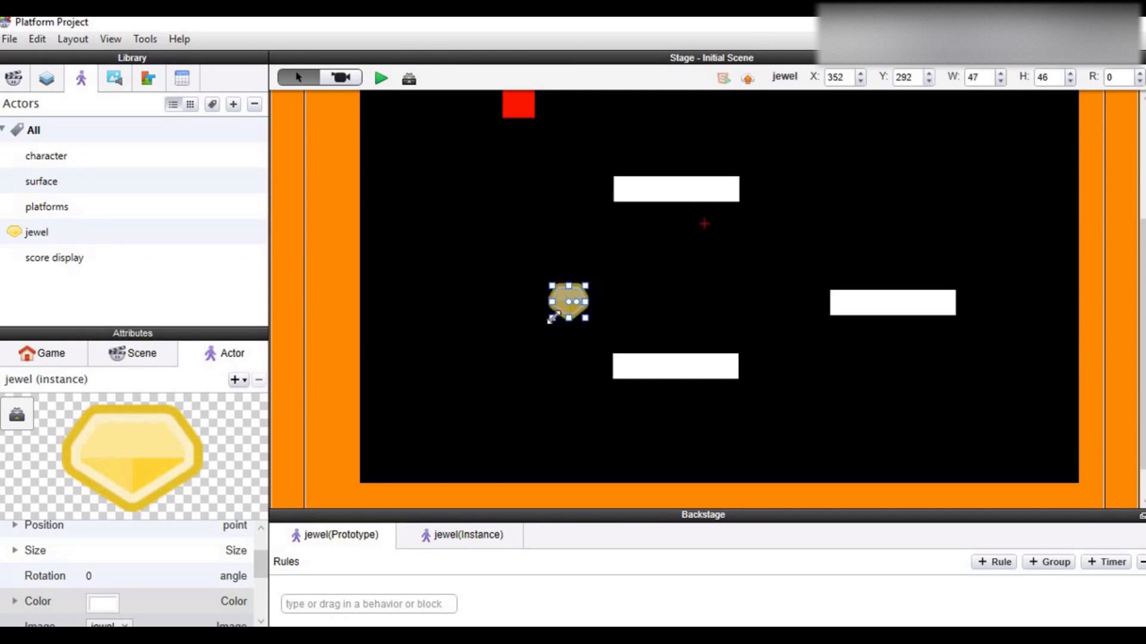
left_click(526, 332)
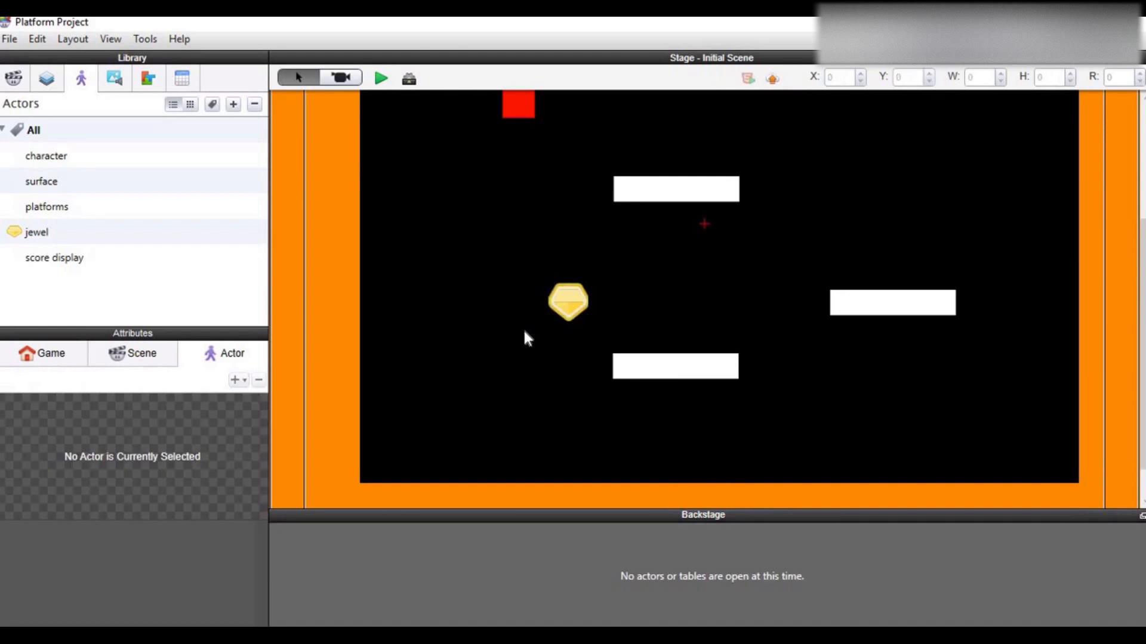
Paste three copies of the resized jewel, one above the lowest platform and two near the right platform.
left_click(579, 309)
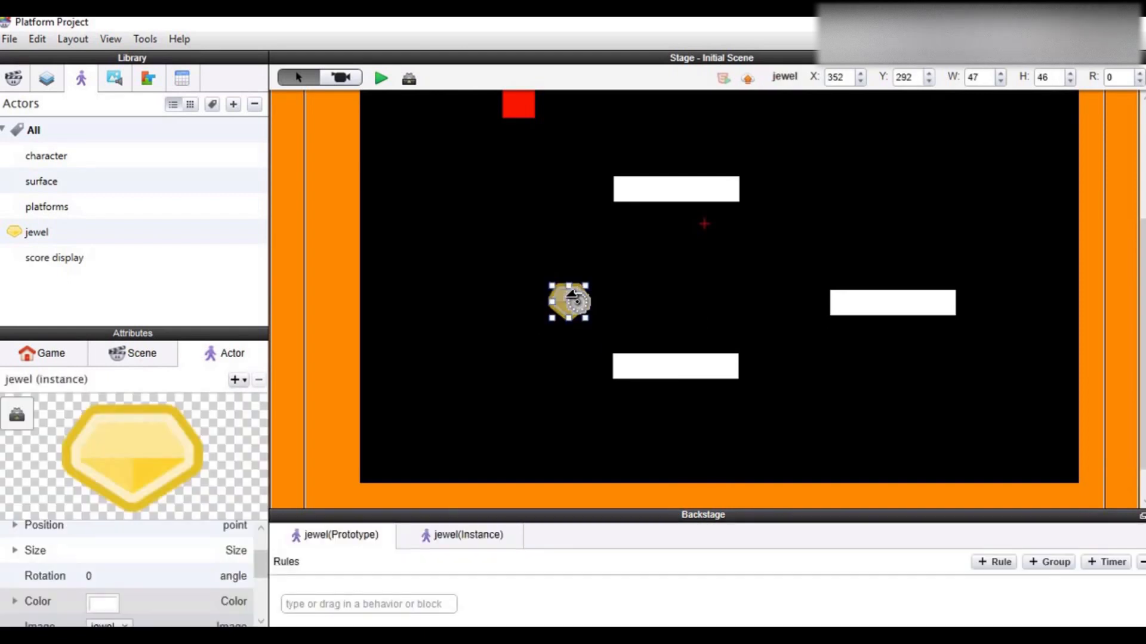
left_click(554, 337)
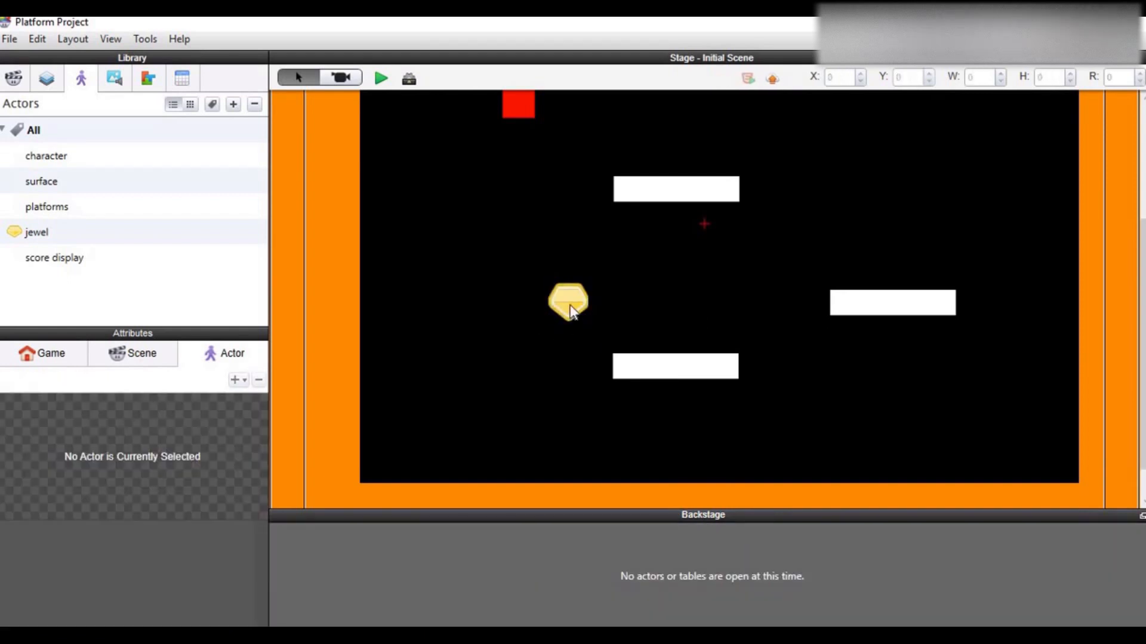
left_click(571, 311)
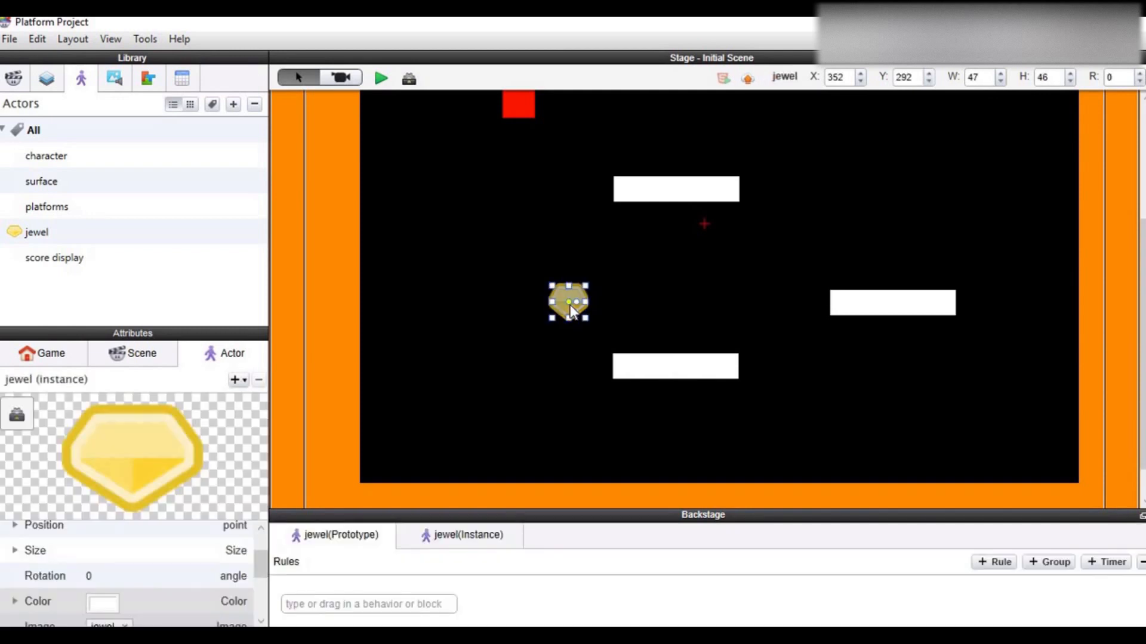
left_click(625, 289)
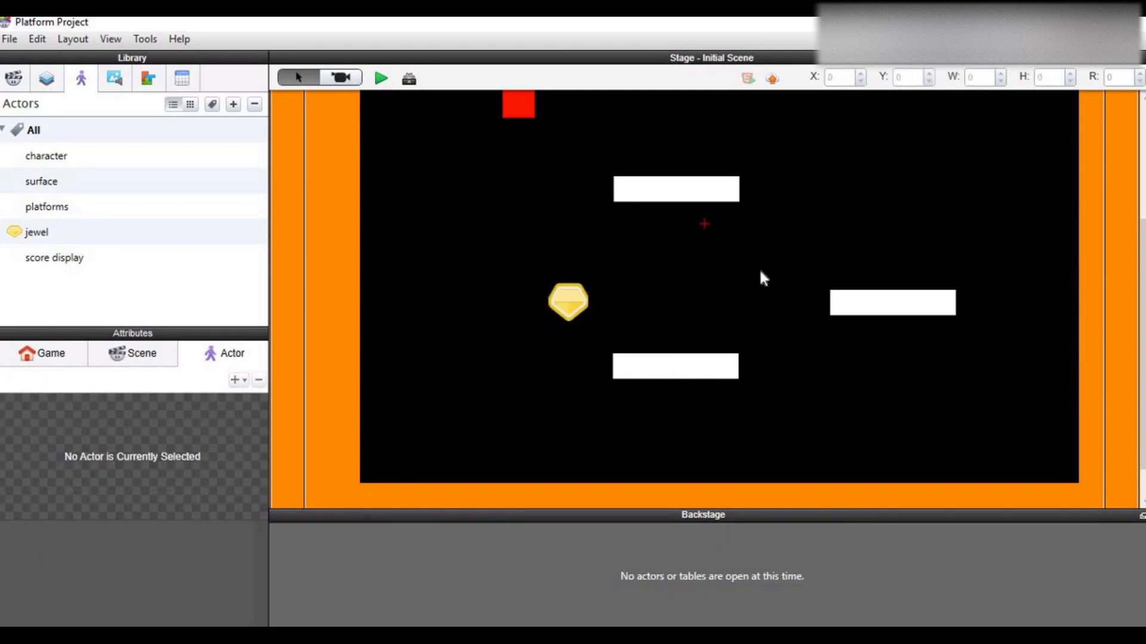
key("ctrl+v")
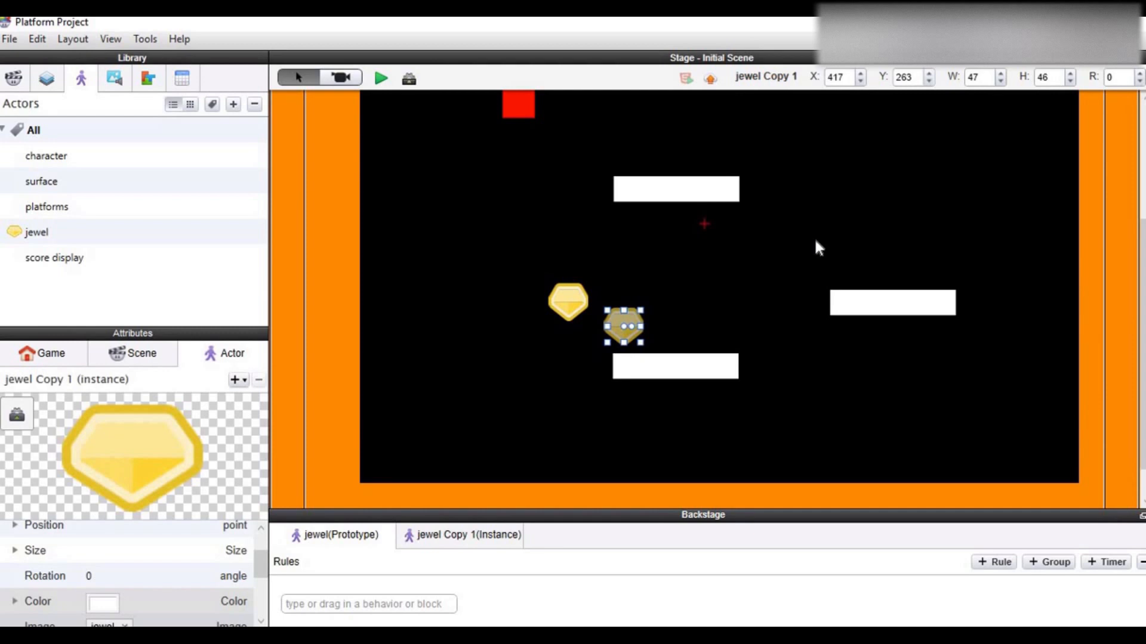
key("ctrl+v")
key("ctrl+v")
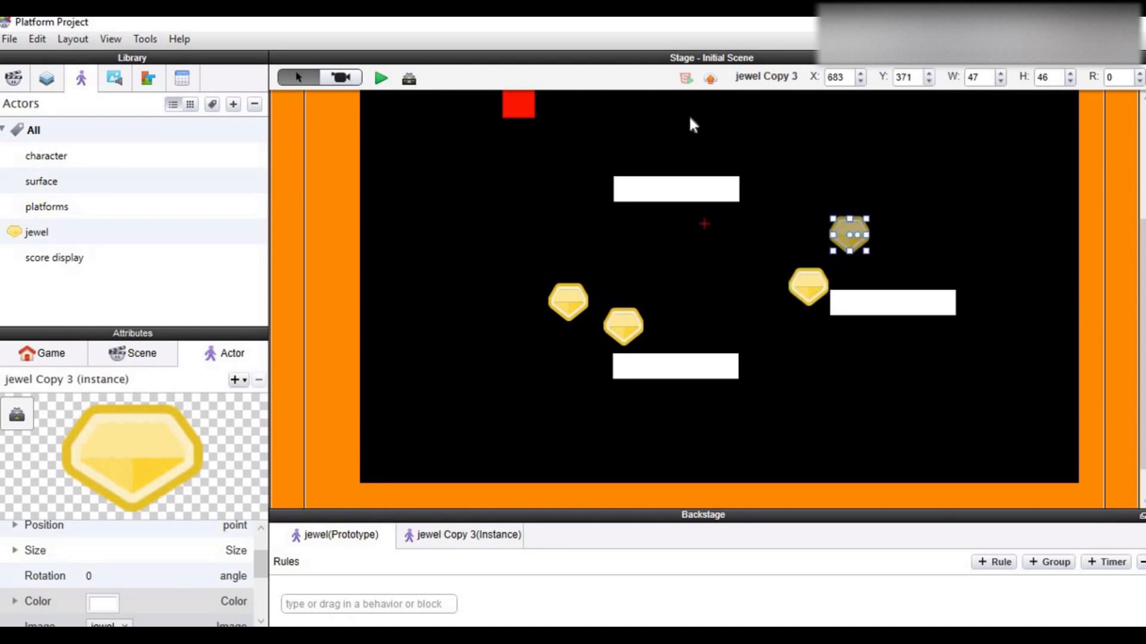
Paste two more jewels and position them above the upper platform at about X 518, Y 473 and X 439, Y 474.
key("ctrl+v")
key("ctrl+v")
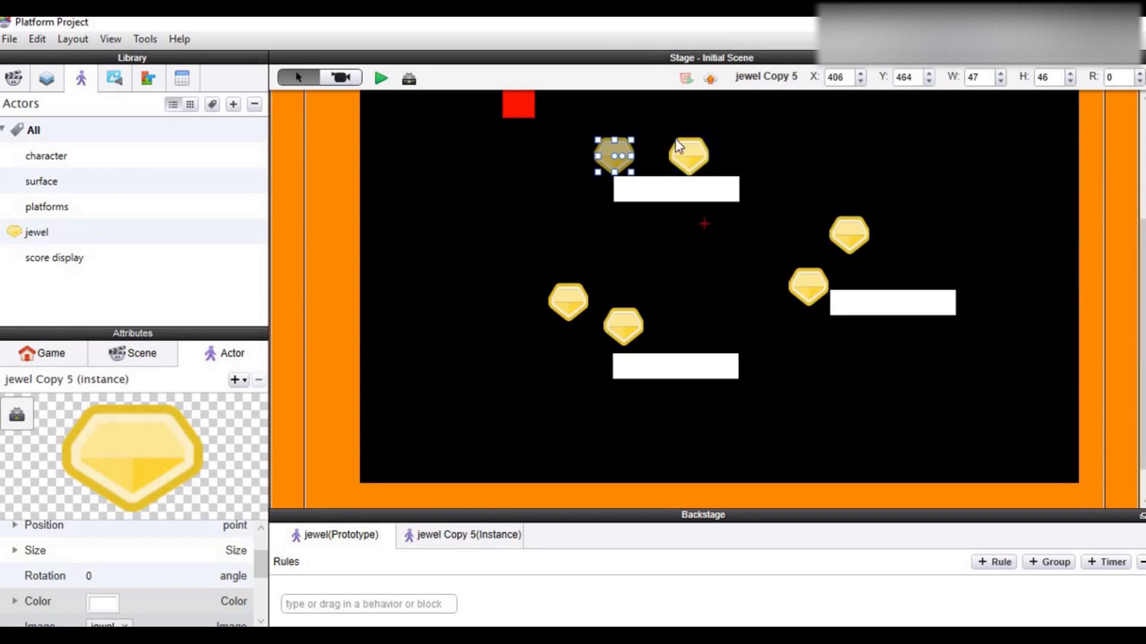
left_click(693, 150)
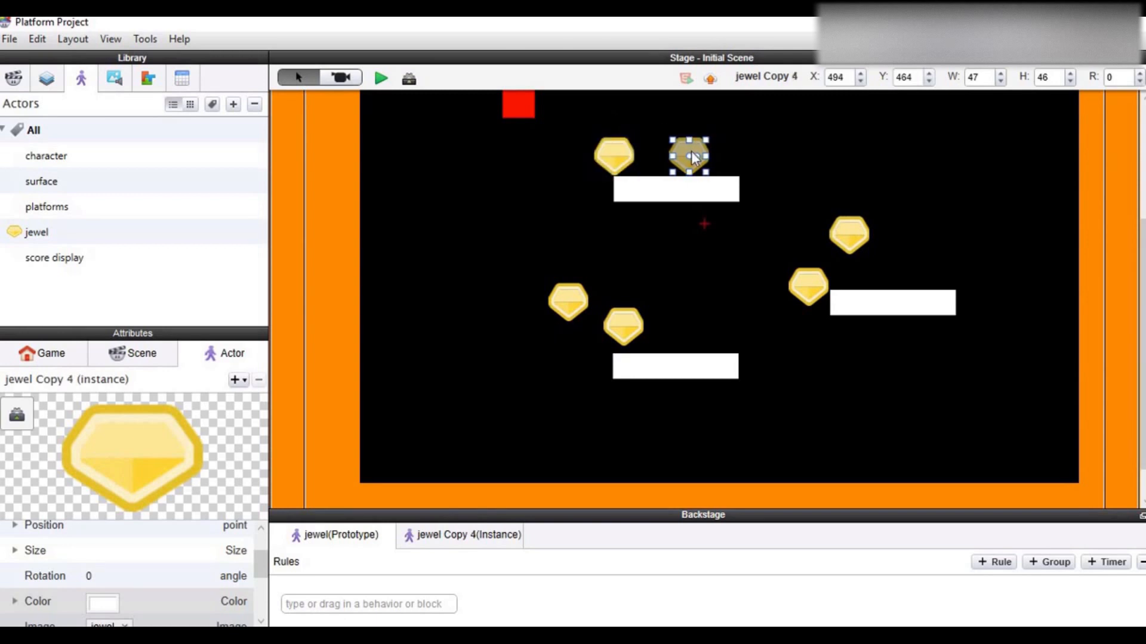
left_click_drag(700, 148, 724, 146)
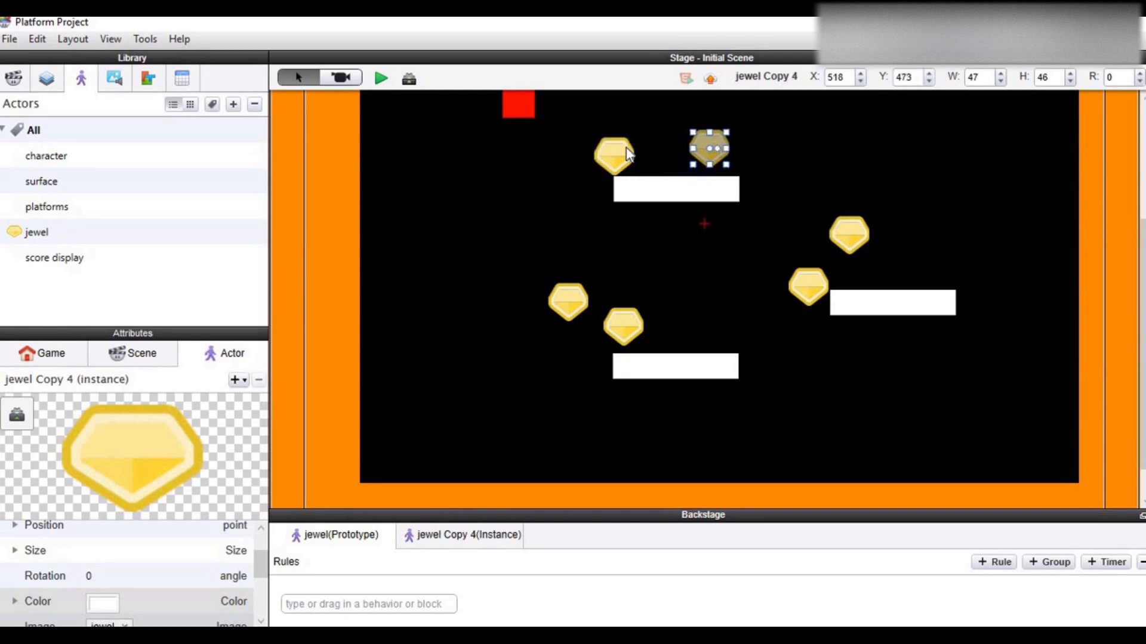
left_click(619, 154)
left_click_drag(615, 153, 647, 146)
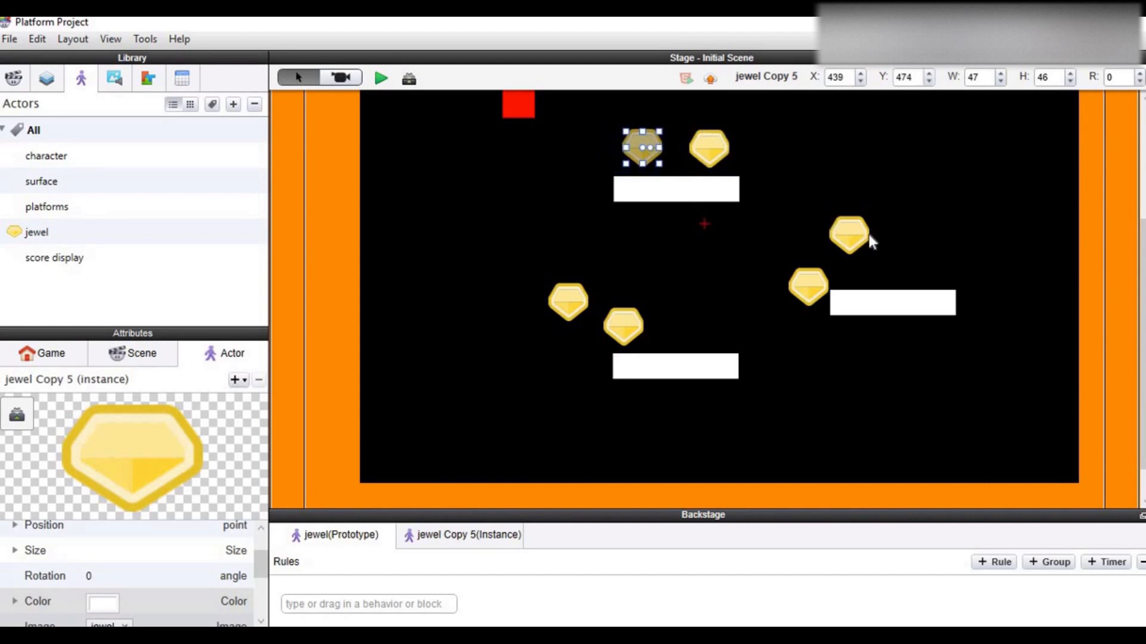
Reposition three jewels: one above the right platform, one above the lowest platform's centre, and the leftmost one near the floor at about X 327, Y 112.
left_click(861, 238)
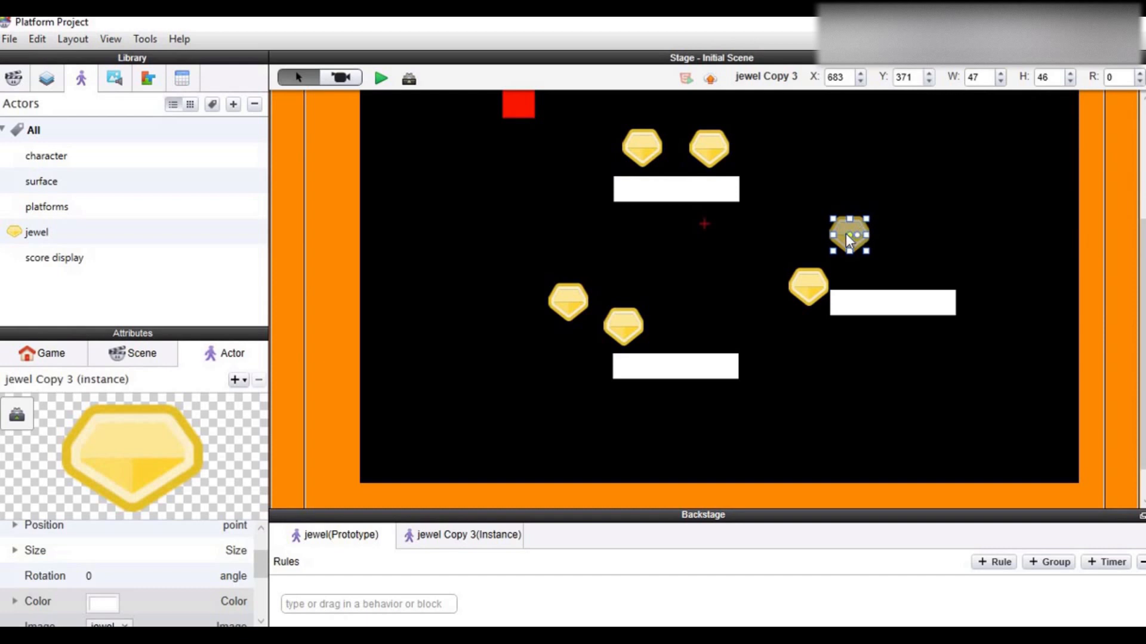
left_click_drag(846, 234, 891, 259)
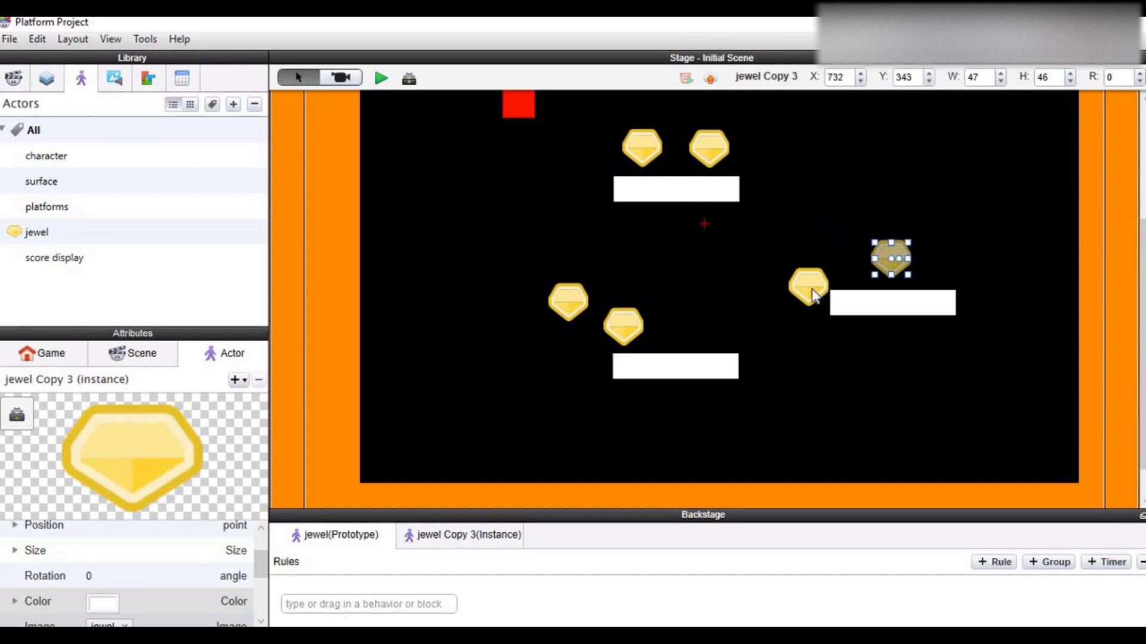
left_click_drag(814, 286, 688, 326)
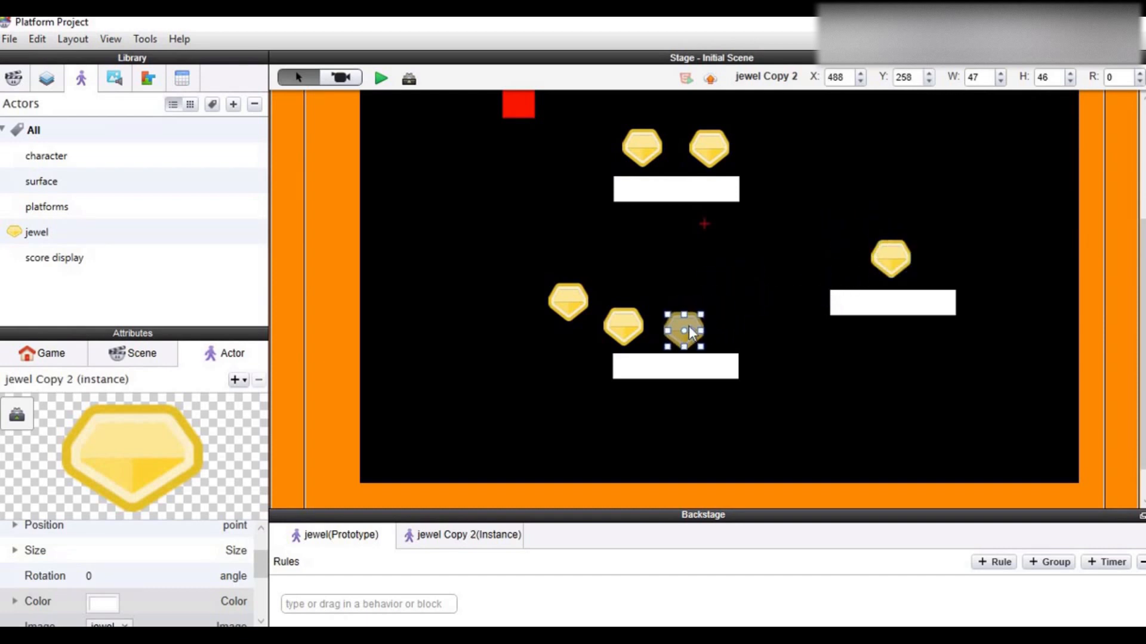
left_click(572, 299)
left_click_drag(572, 298, 550, 451)
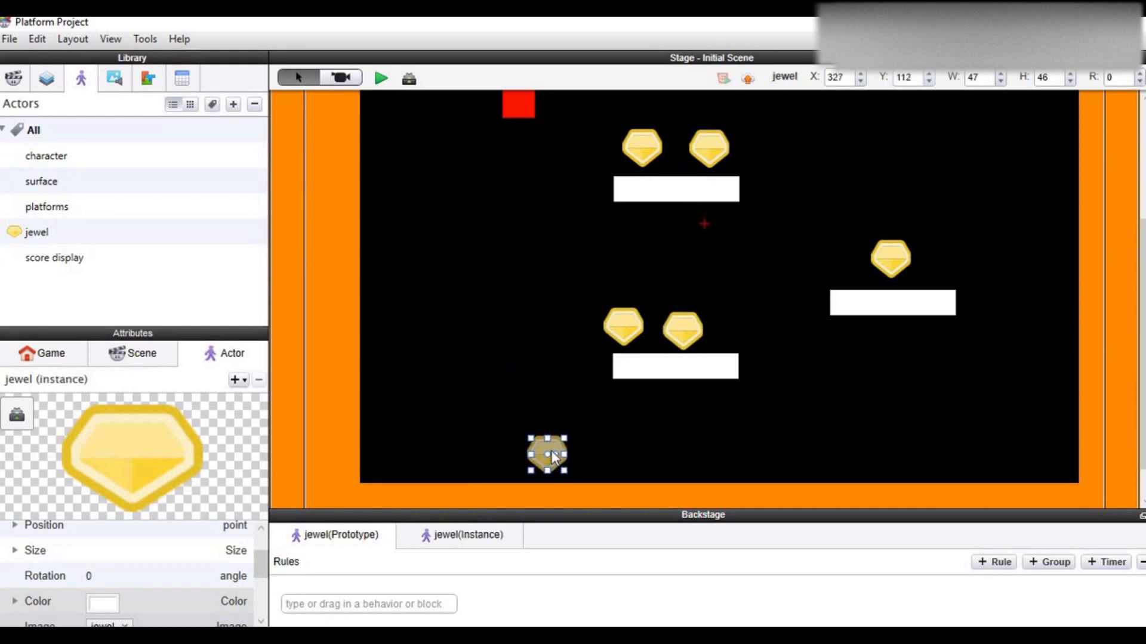
Move the red character down to the floor, left of the lowest jewel, and deselect it.
left_click(521, 98)
left_click_drag(520, 99, 447, 472)
left_click(543, 303)
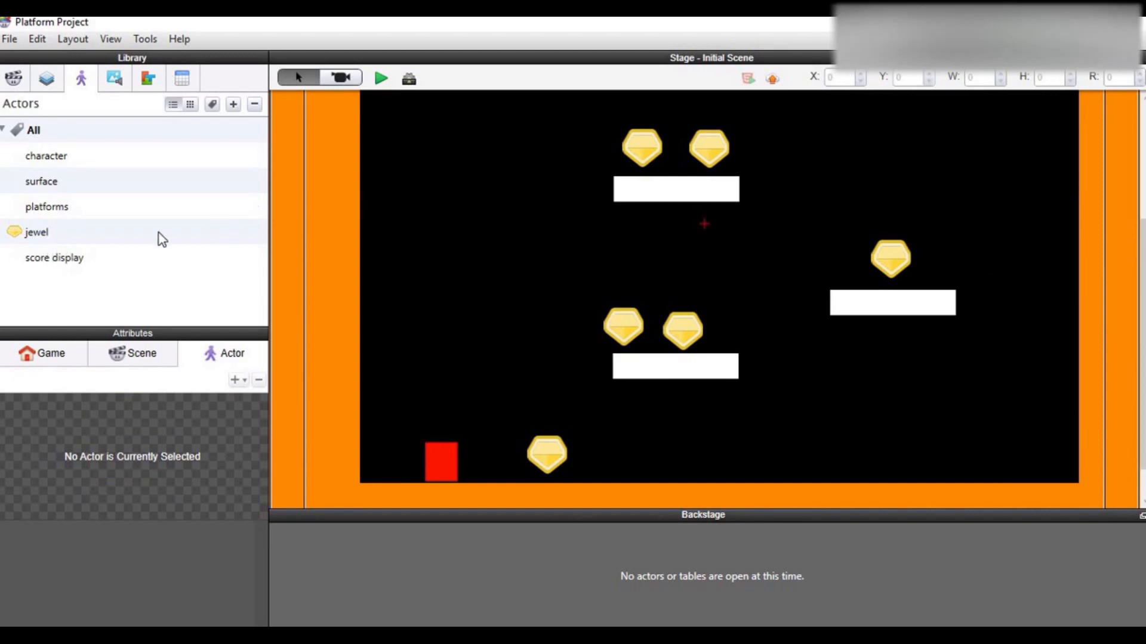
Place a score display actor in the scene's upper-left corner and resize it to about 212 wide by 63 high.
left_click_drag(459, 169, 457, 150)
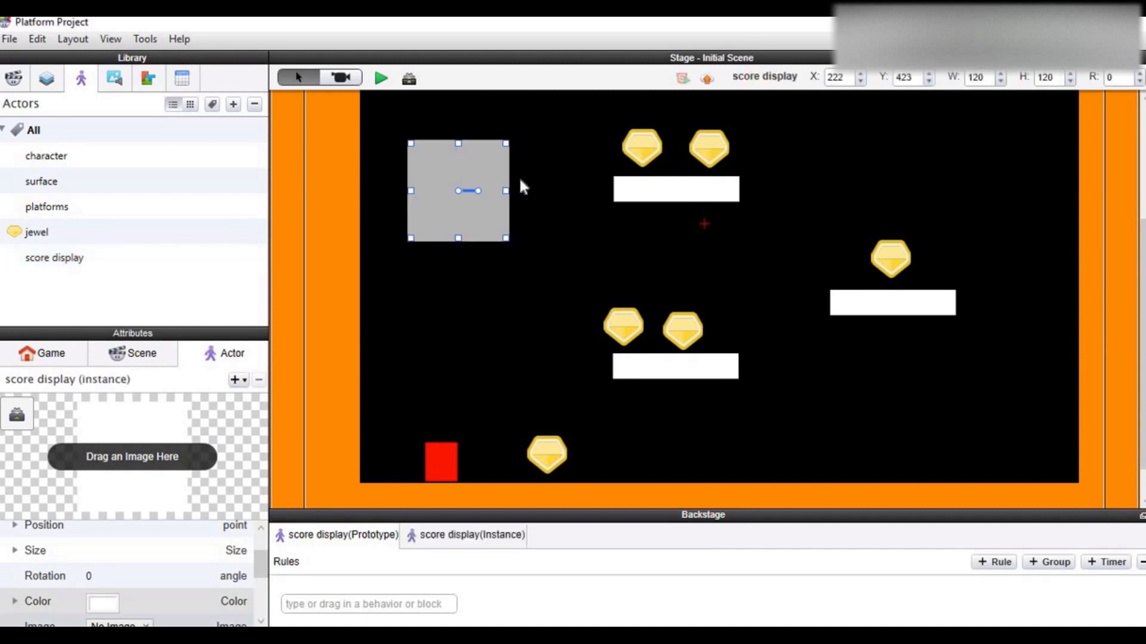
scroll(477, 299, "up", 3)
left_click_drag(468, 381, 468, 238)
left_click_drag(494, 285, 575, 243)
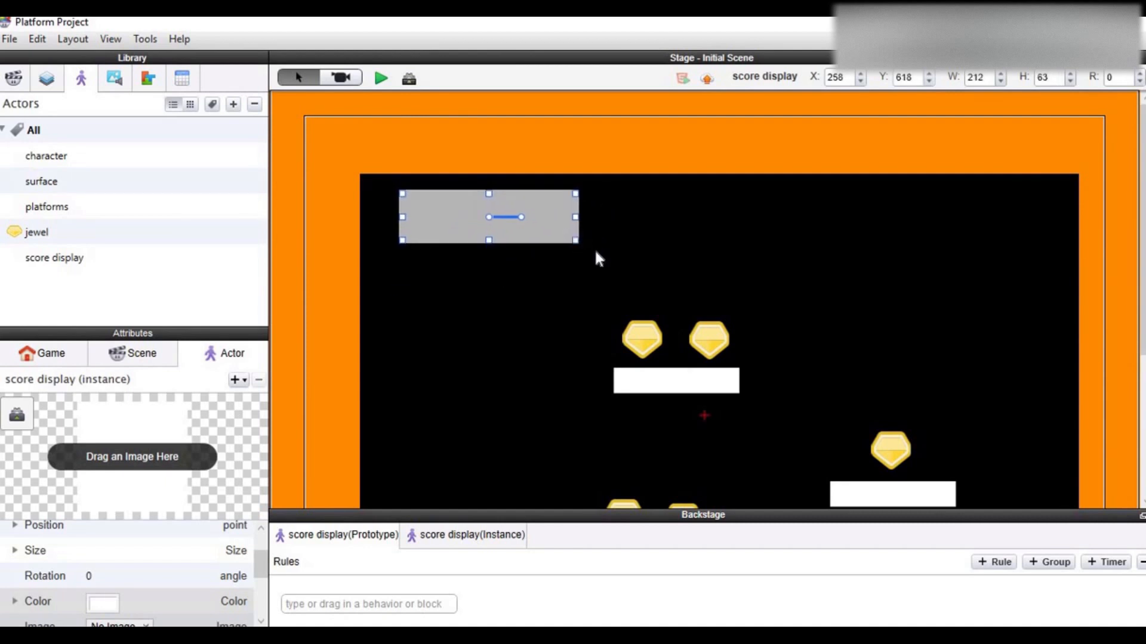
left_click(596, 253)
Preview the game to check the scene layout, and return to the editor.
scroll(594, 249, "down", 4)
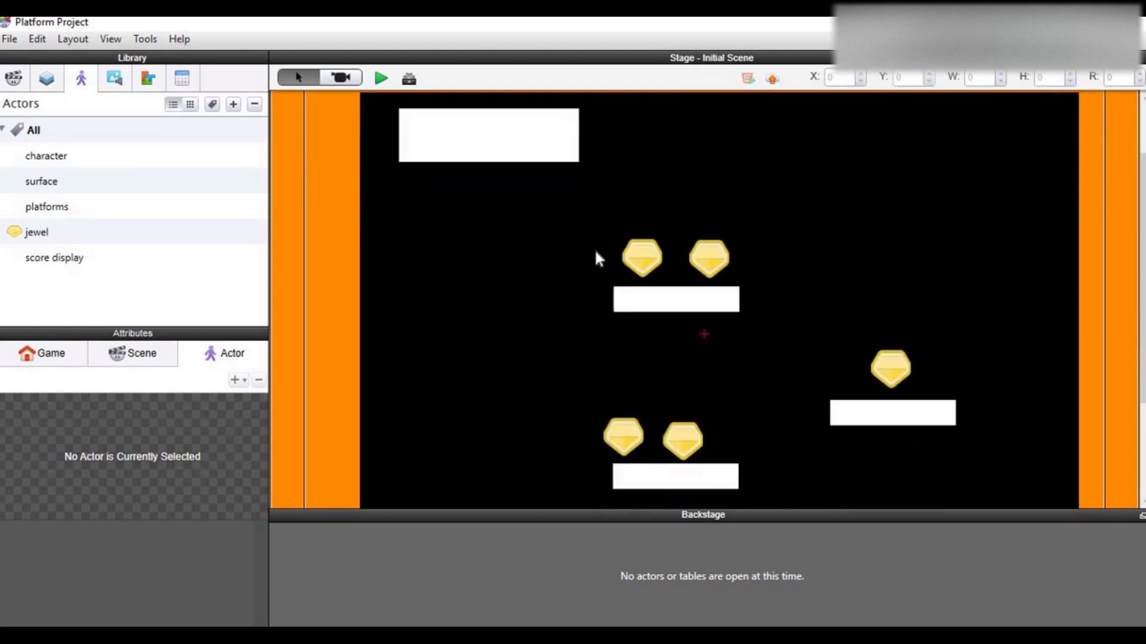
scroll(471, 143, "up", 3)
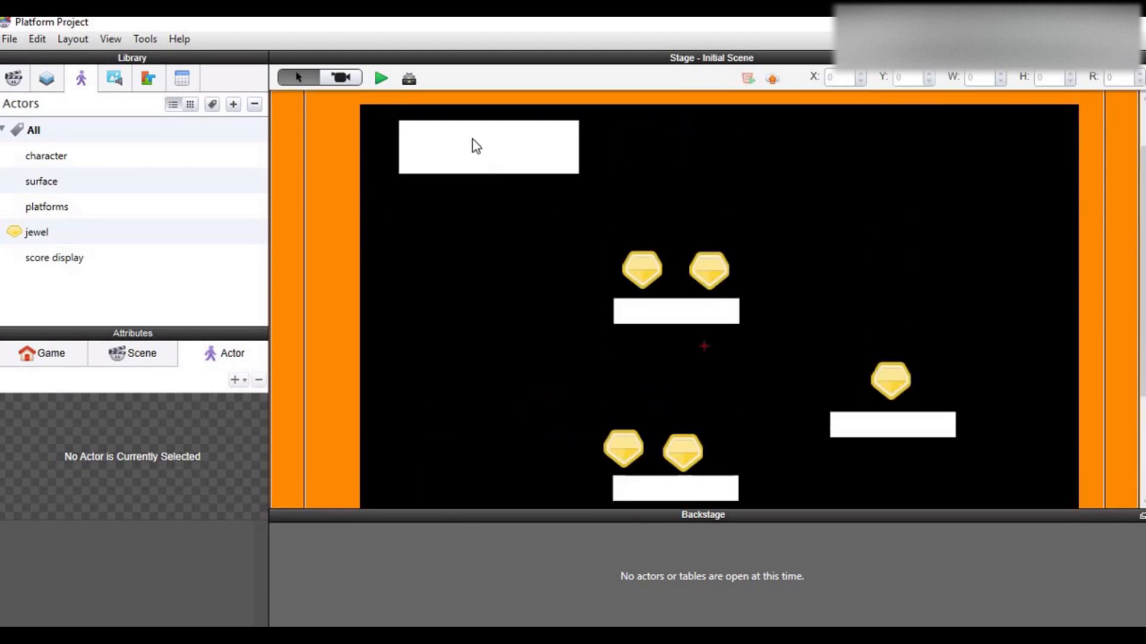
left_click(380, 79)
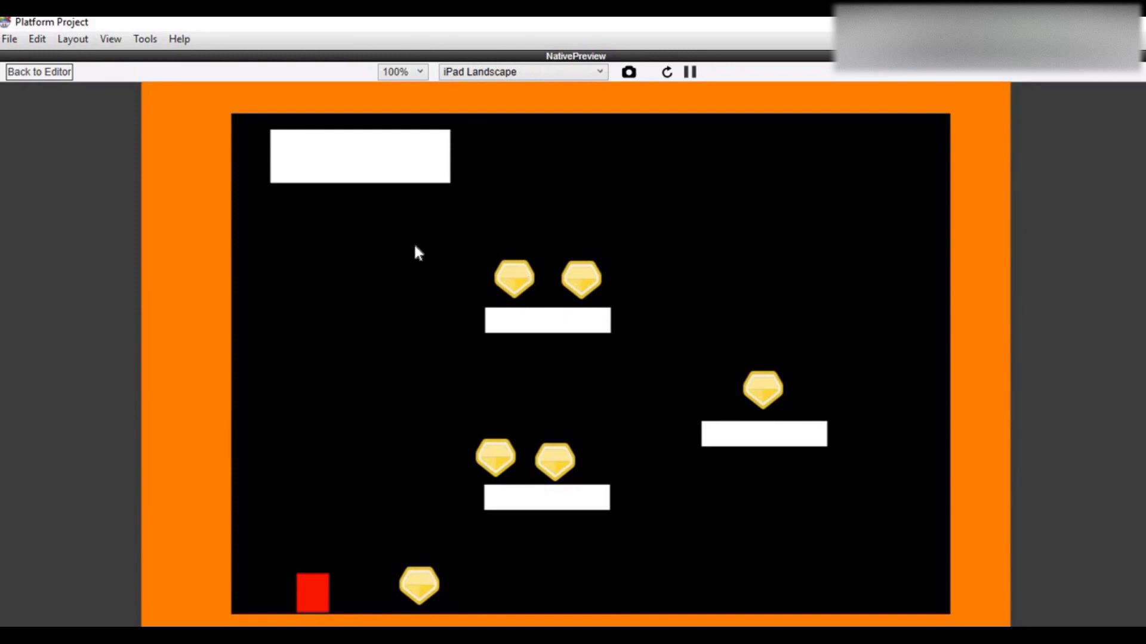
left_click(45, 77)
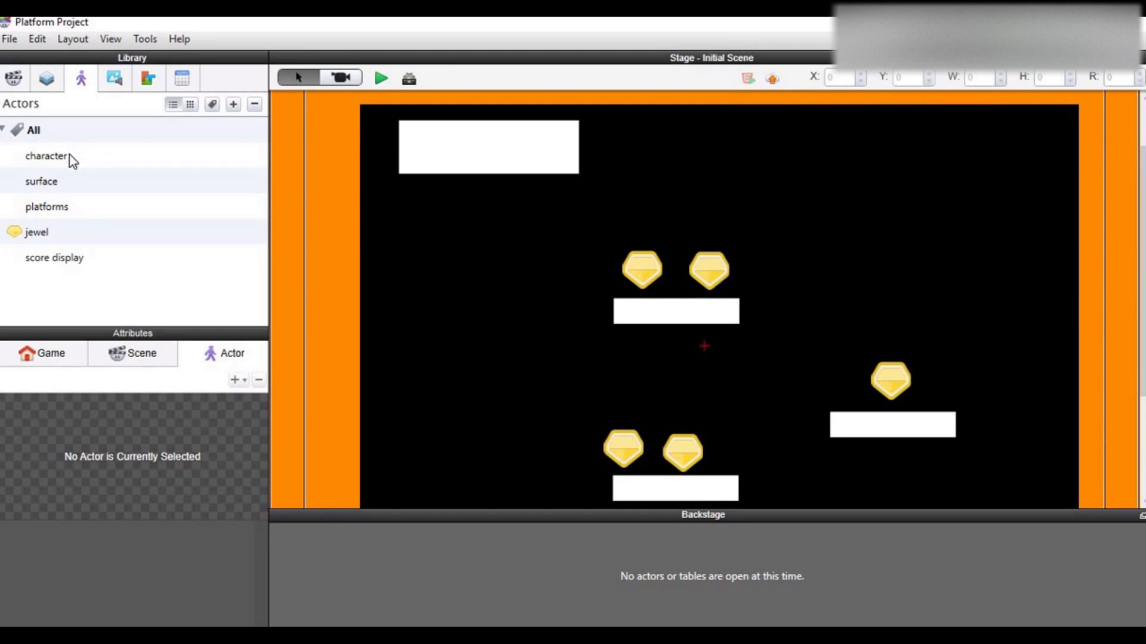
Open the character prototype's rules, enlarge the rules area, and add an Accelerate behavior from the behaviors library.
left_click(97, 156)
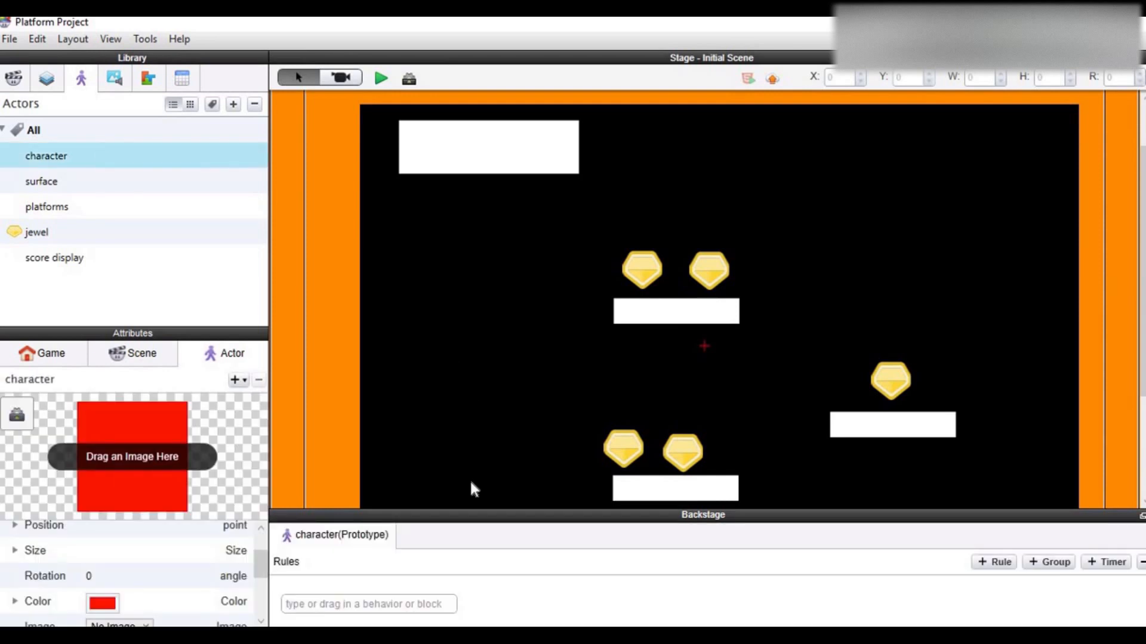
left_click_drag(455, 522, 458, 191)
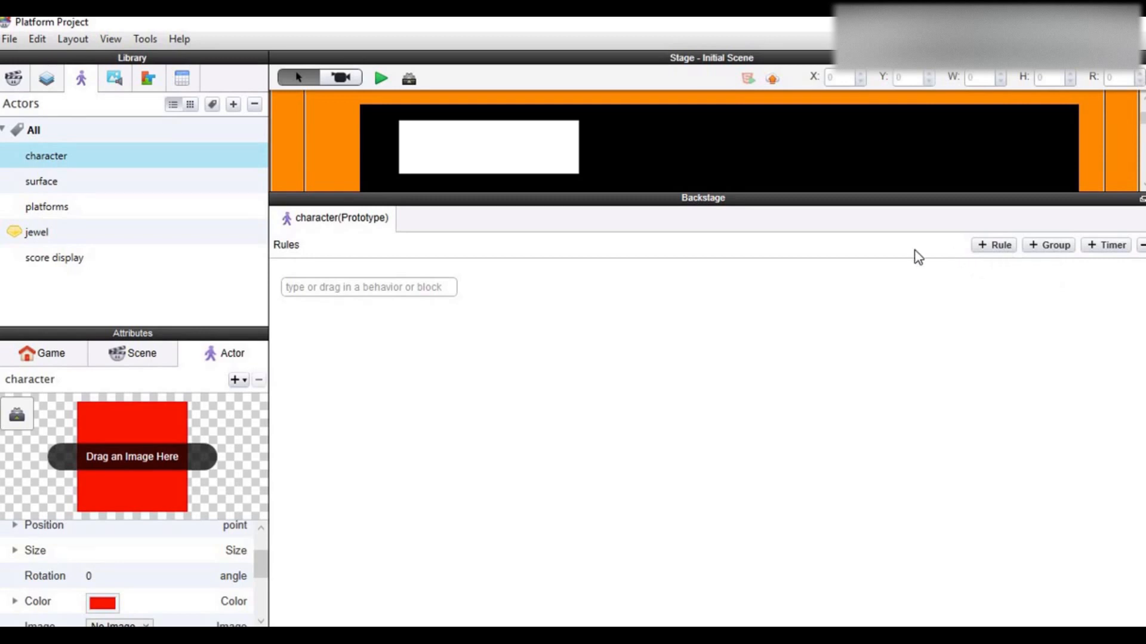
left_click(148, 80)
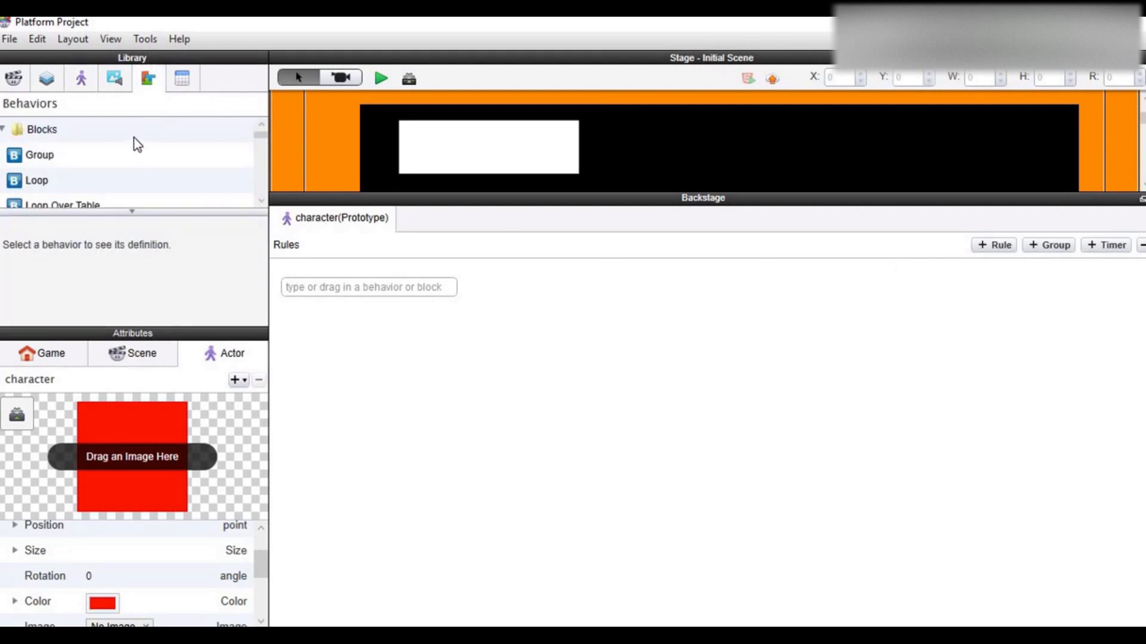
left_click(133, 211)
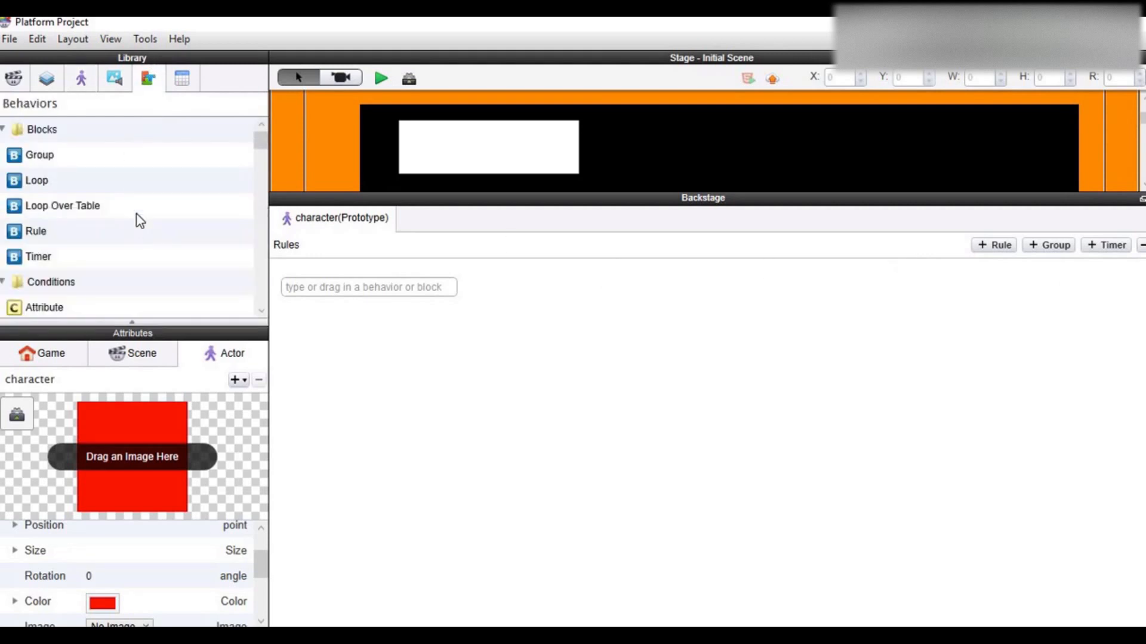
scroll(137, 213, "down", 3)
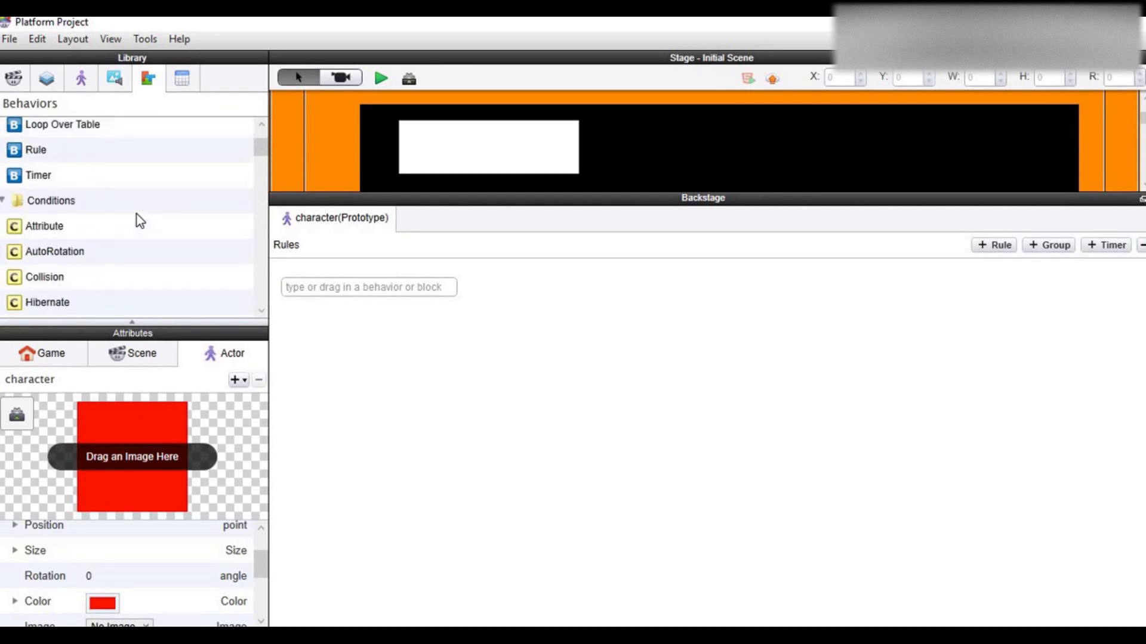
scroll(137, 214, "down", 5)
scroll(137, 215, "up", 1)
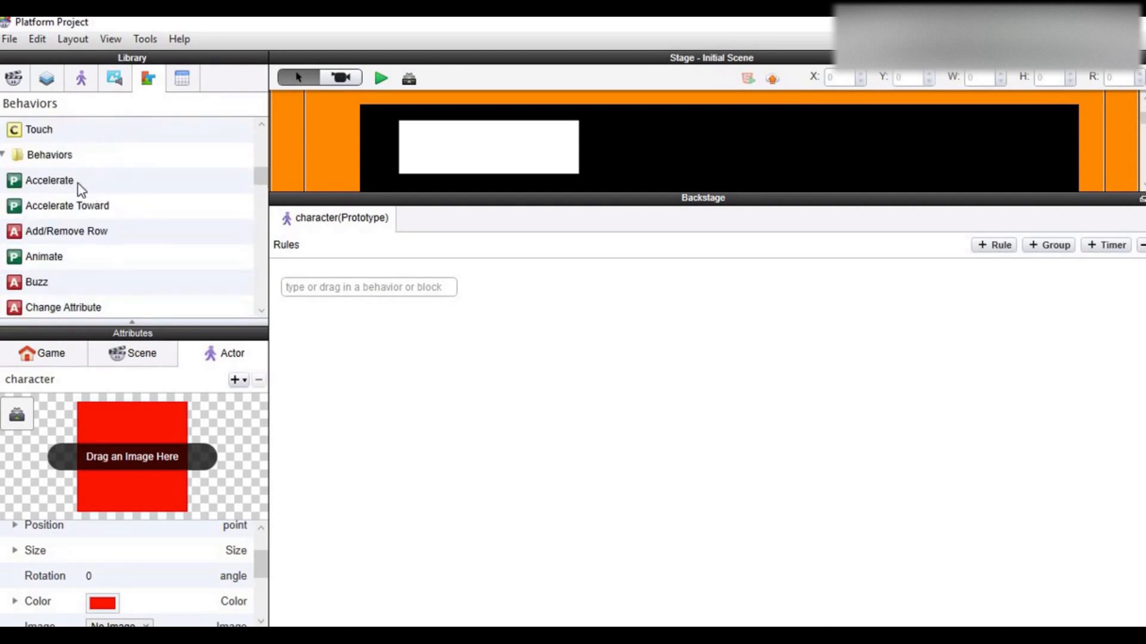
scroll(65, 186, "up", 3)
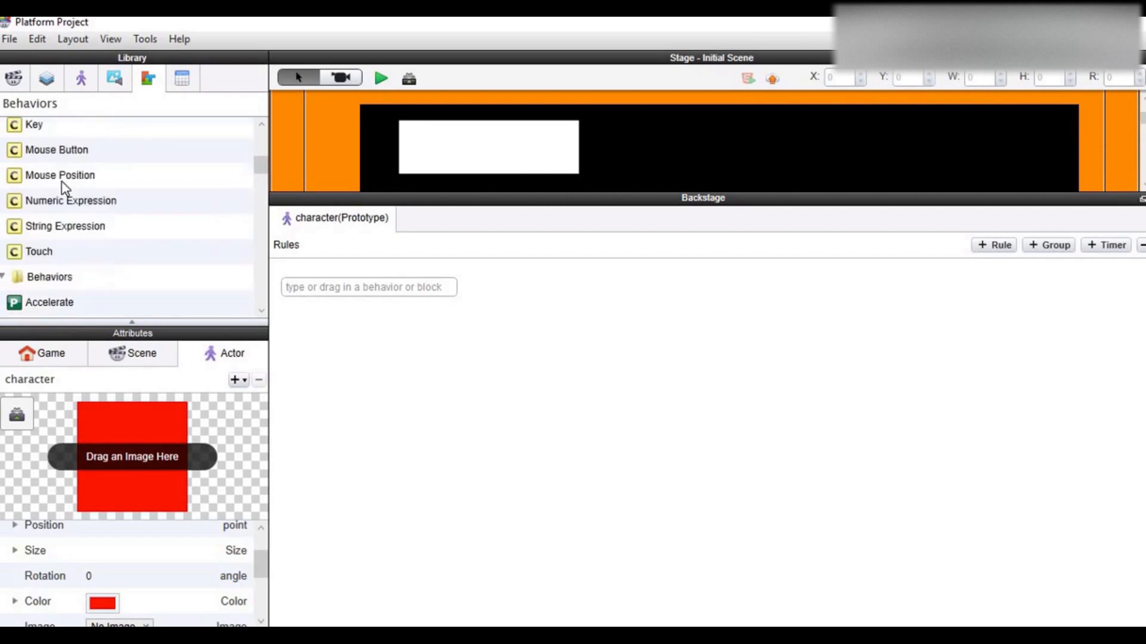
scroll(64, 179, "down", 2)
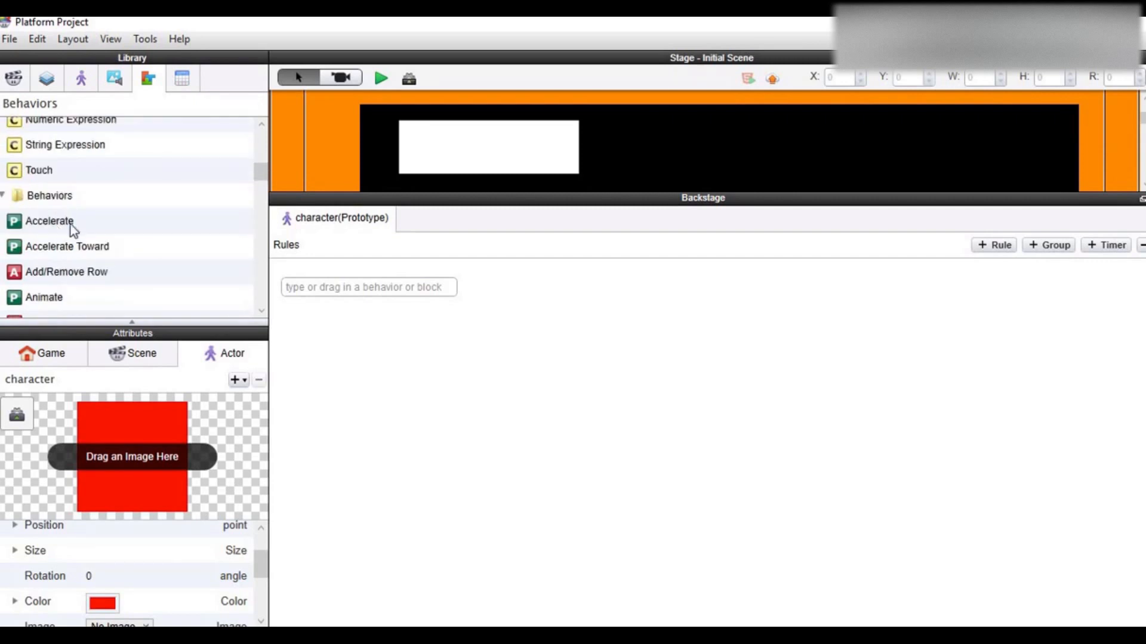
left_click_drag(69, 226, 396, 326)
Set the Accelerate behavior to direction 270 with acceleration 800, relative to the scene.
left_click(422, 322)
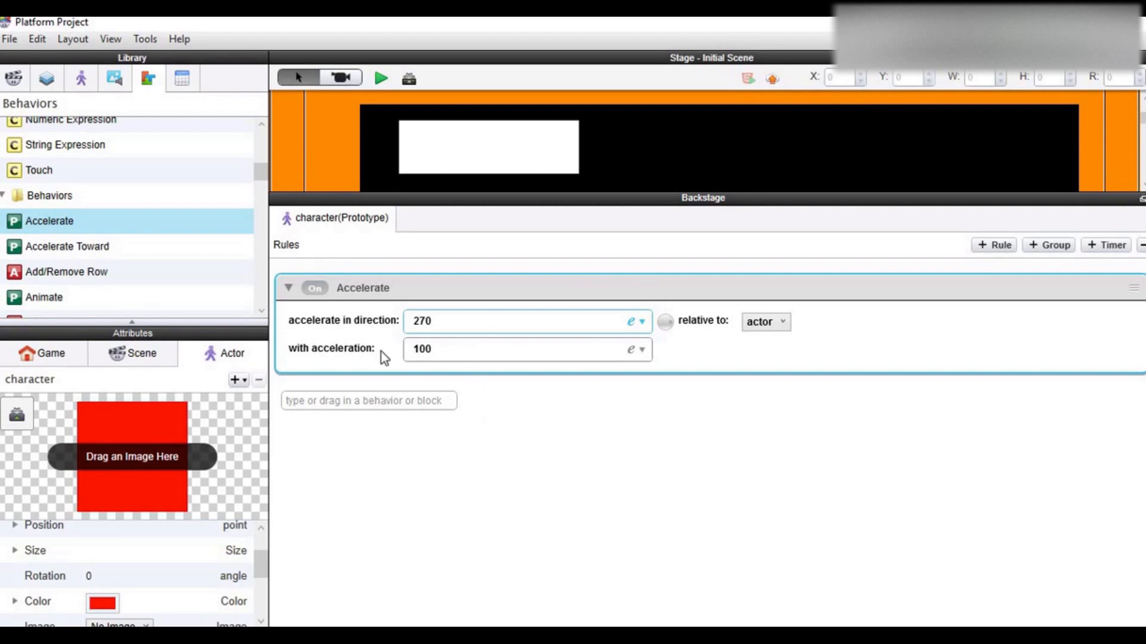
key("Tab")
type("8000")
key("BackSpace")
left_click(768, 428)
left_click(768, 328)
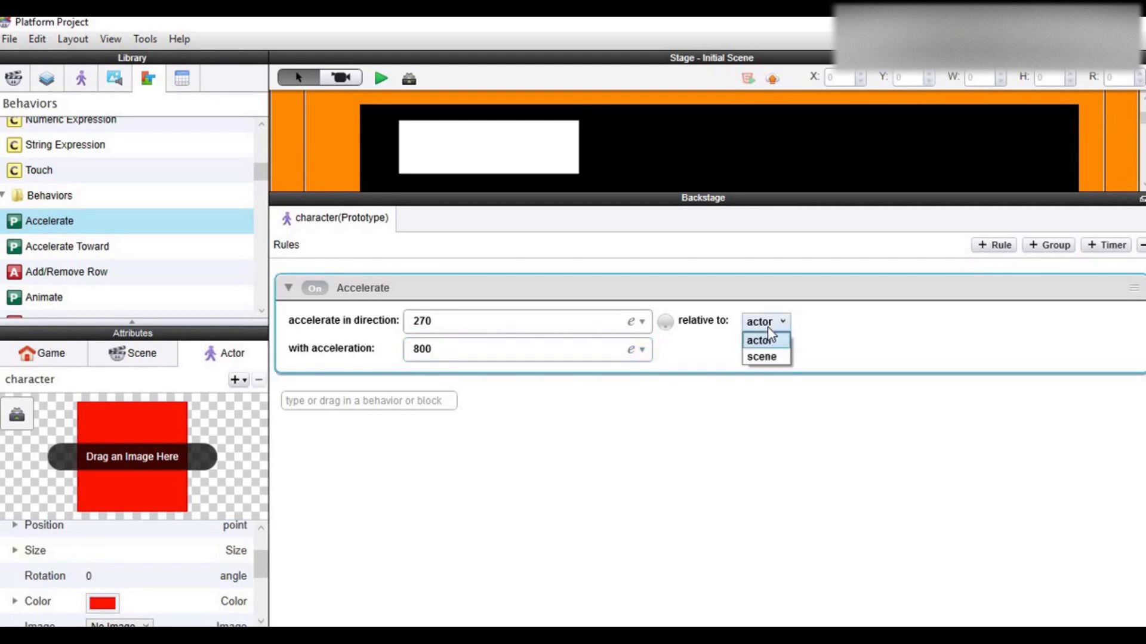
left_click(762, 357)
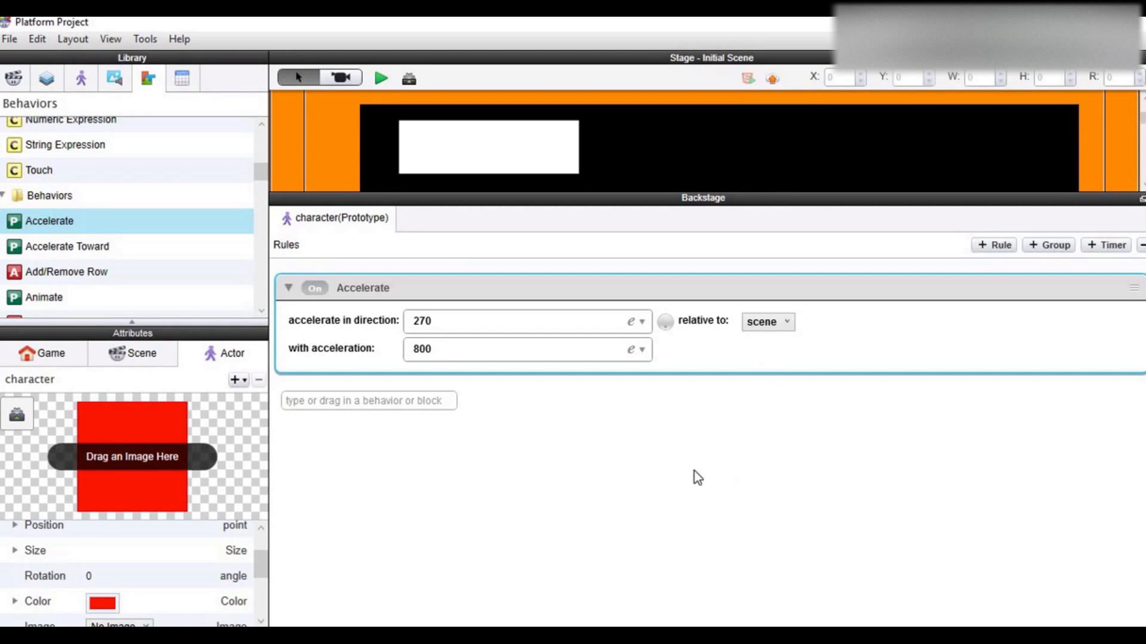
left_click(639, 436)
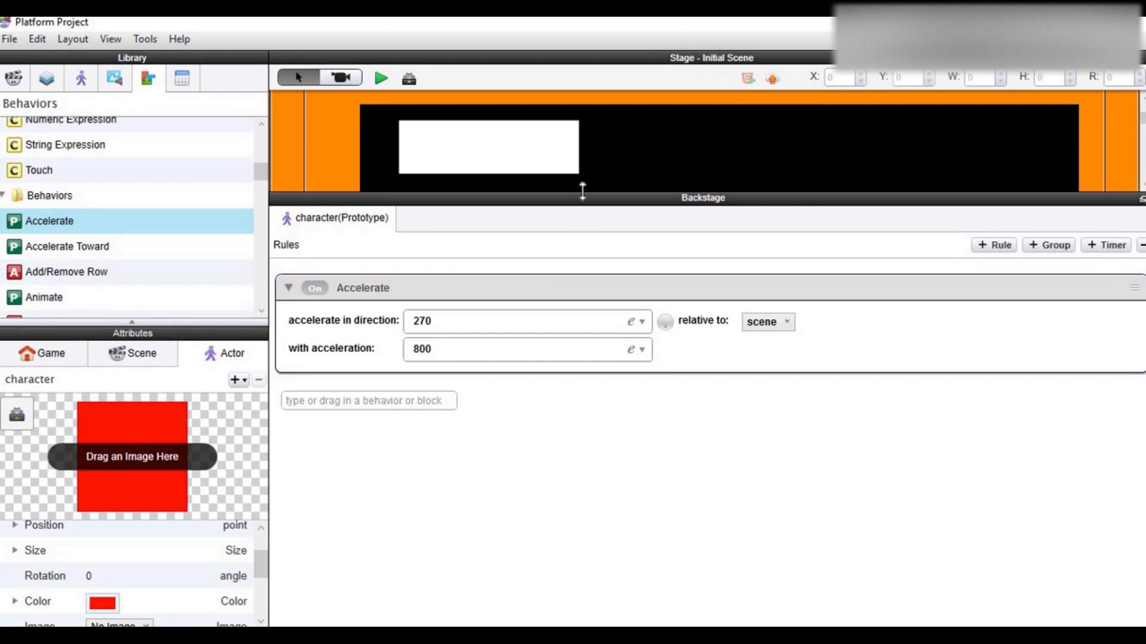
Rename the character's Accelerate behavior to "gravity".
double_click(383, 290)
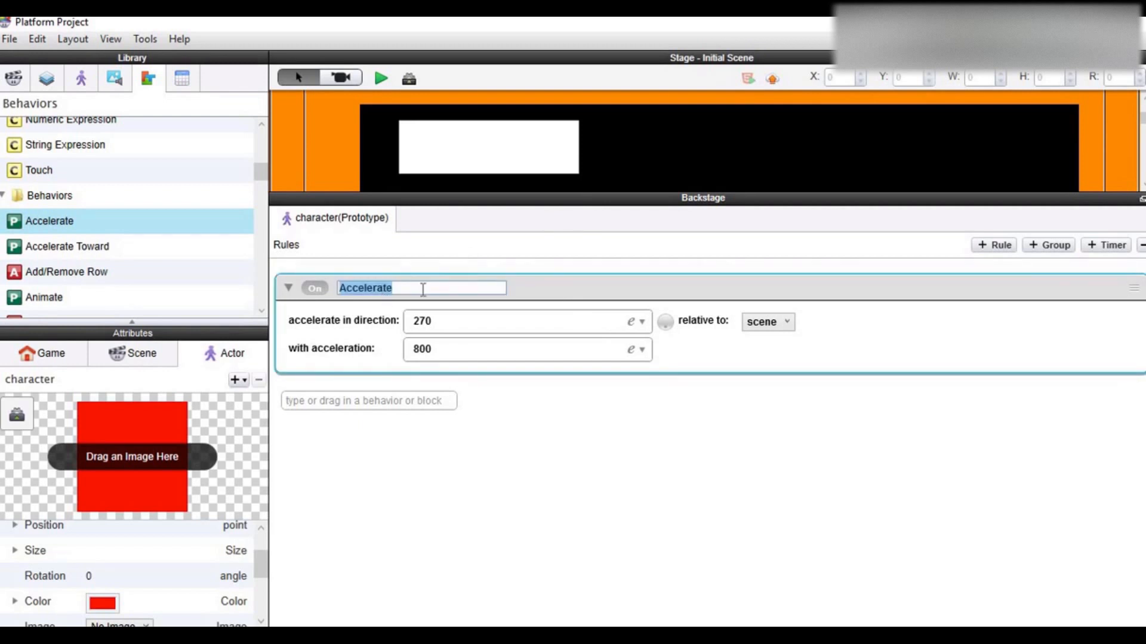
type("gravity")
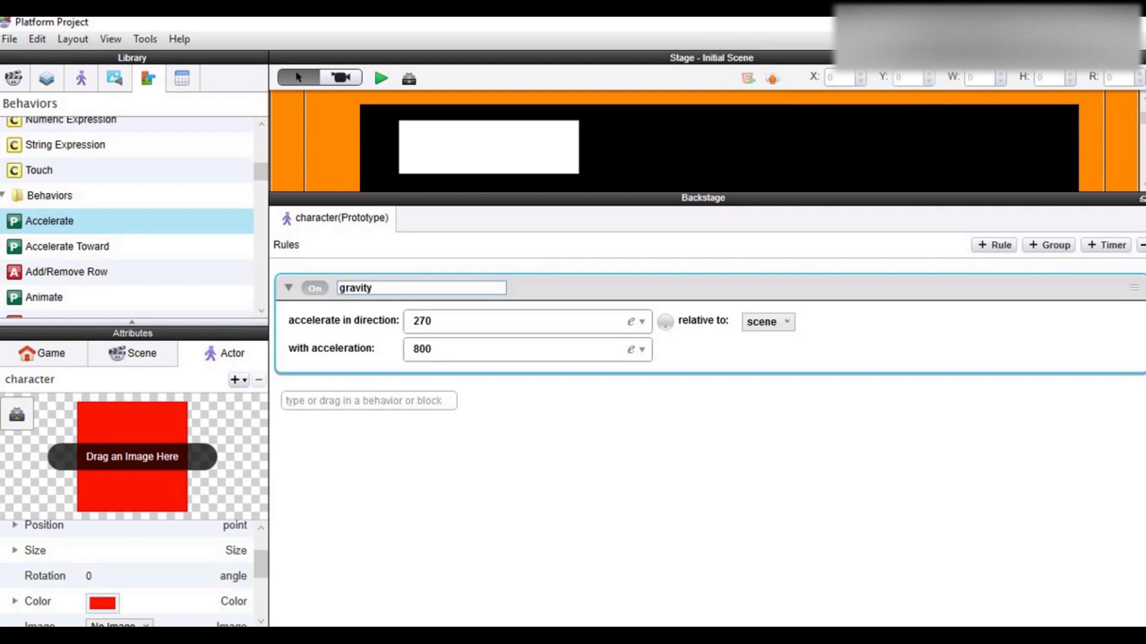
key("Return")
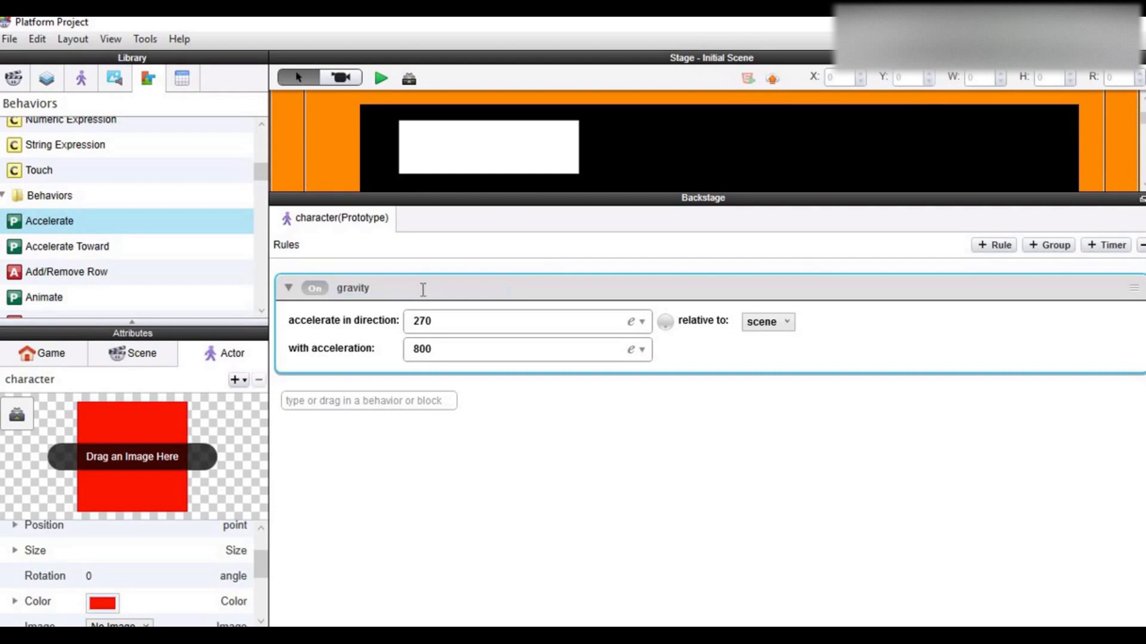
left_click(512, 442)
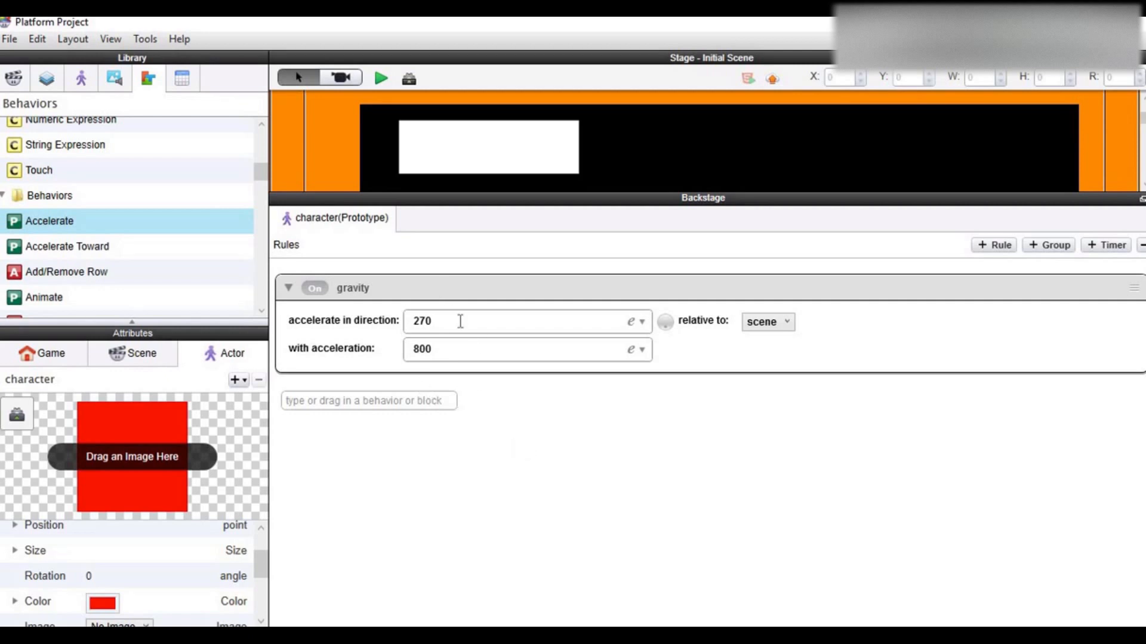
Add a rule to the character with a Key condition that triggers when the left arrow key is down.
left_click(1004, 249)
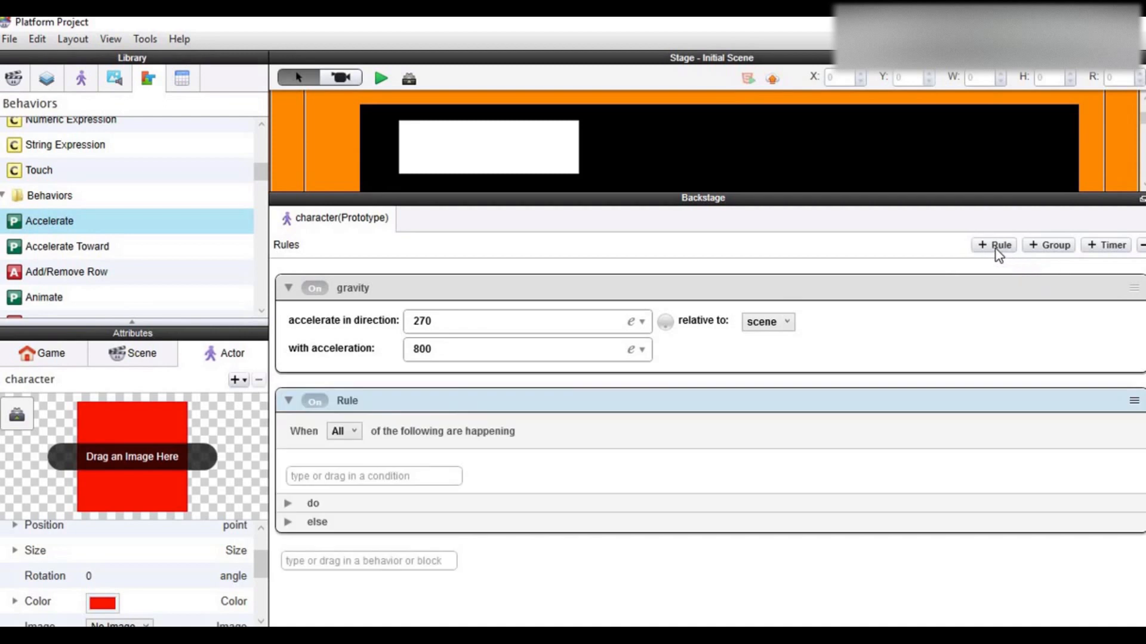
left_click(345, 480)
type("key")
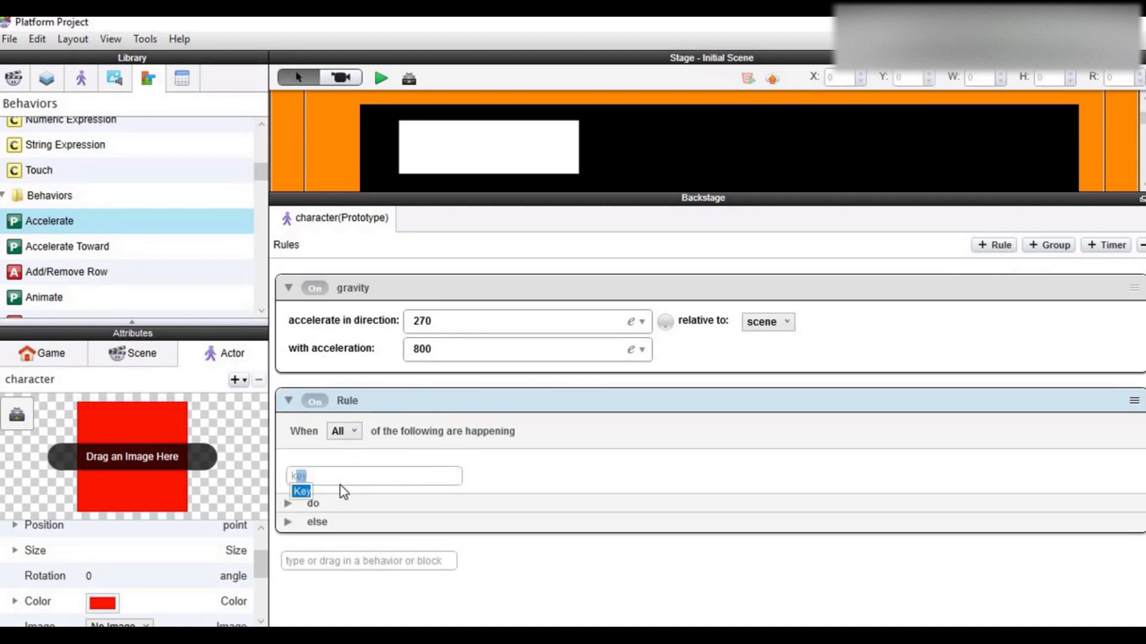
key("Return")
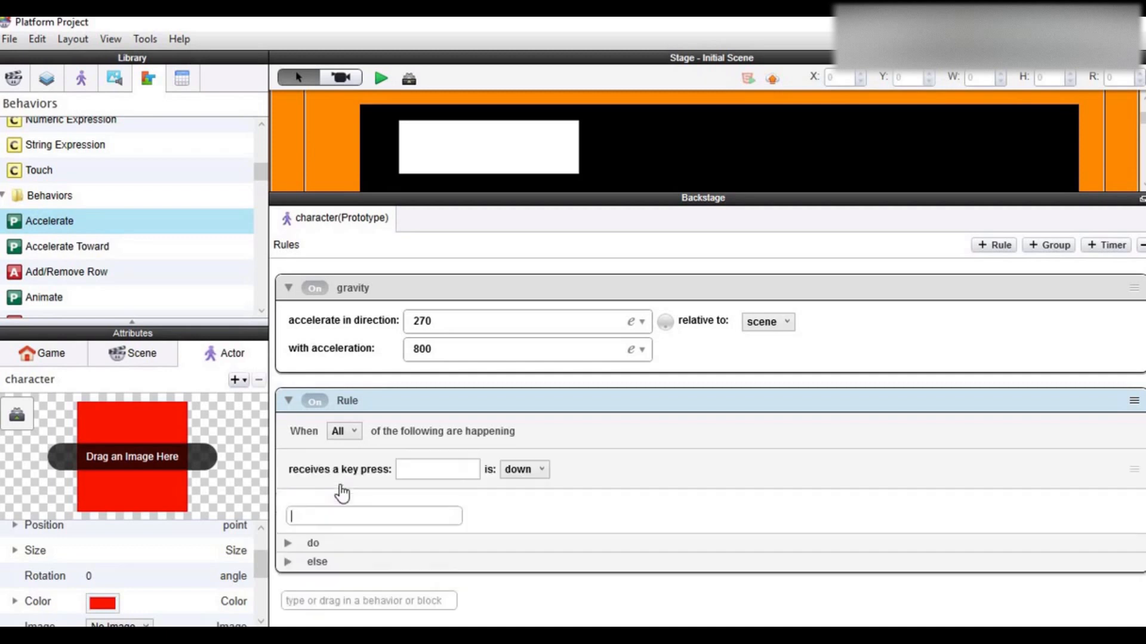
left_click(466, 476)
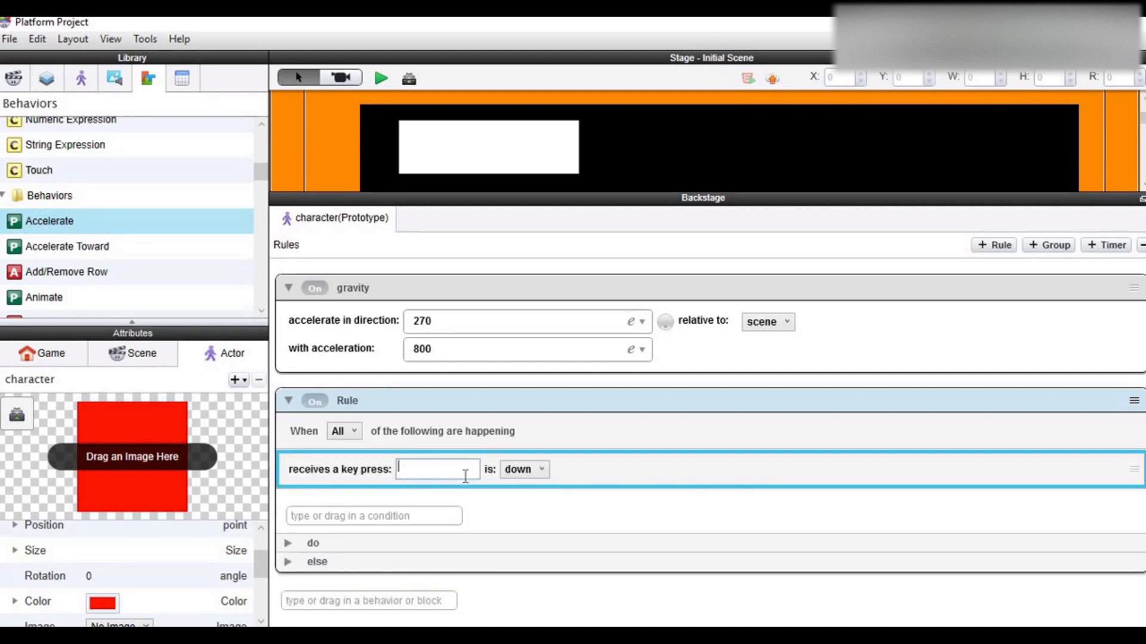
key("Left")
left_click(482, 497)
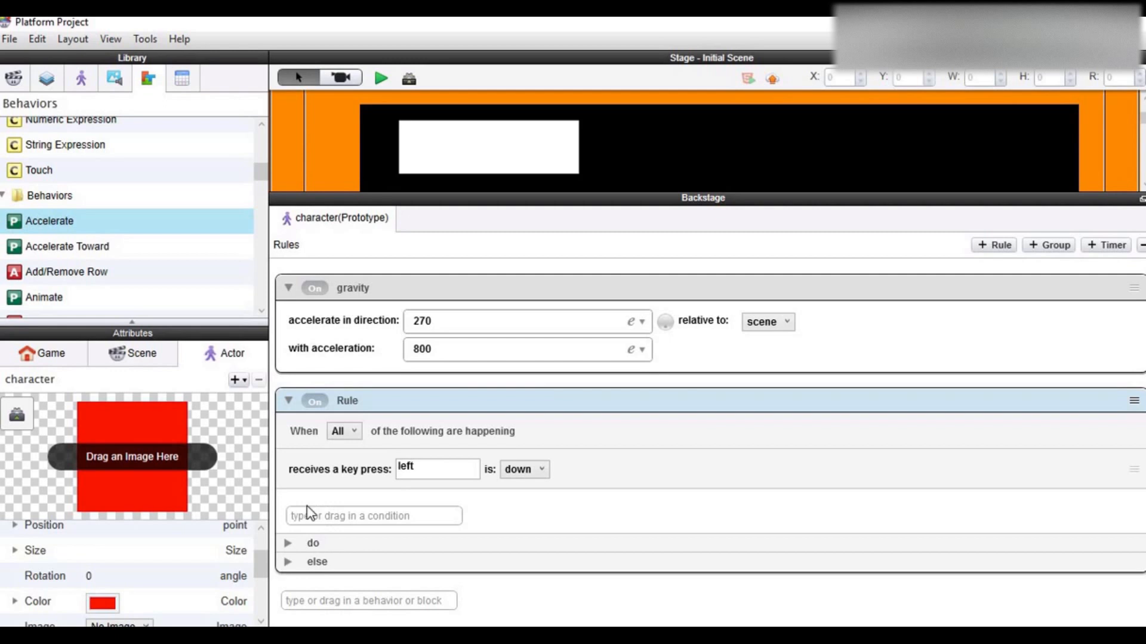
Expand the rule's do section and add a Change Attribute behavior to it.
left_click(288, 544)
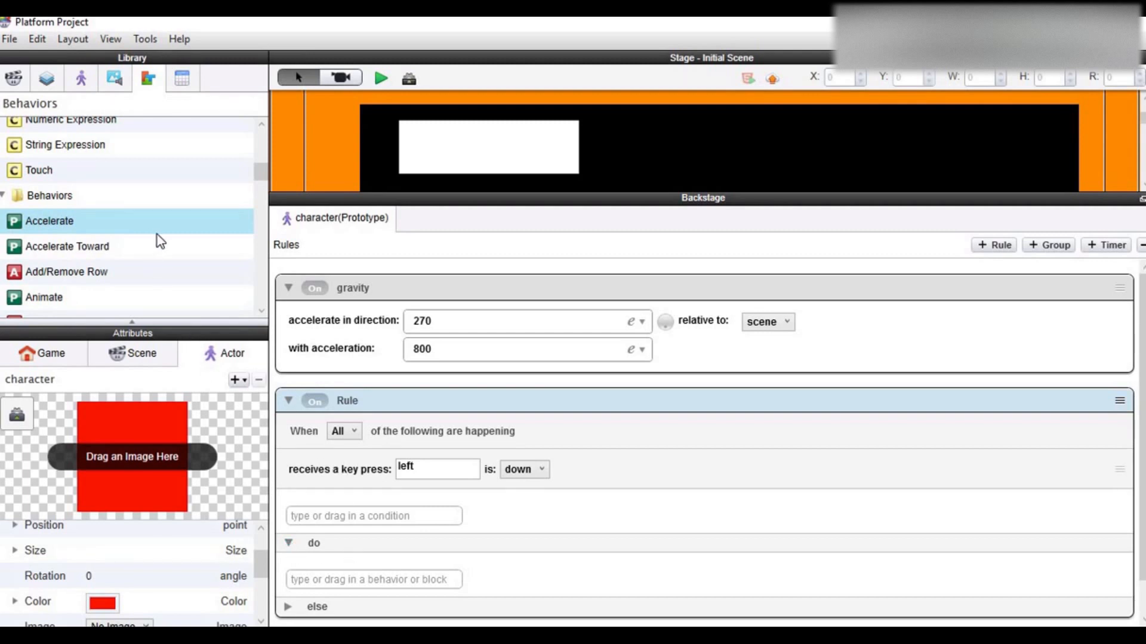
scroll(156, 234, "down", 5)
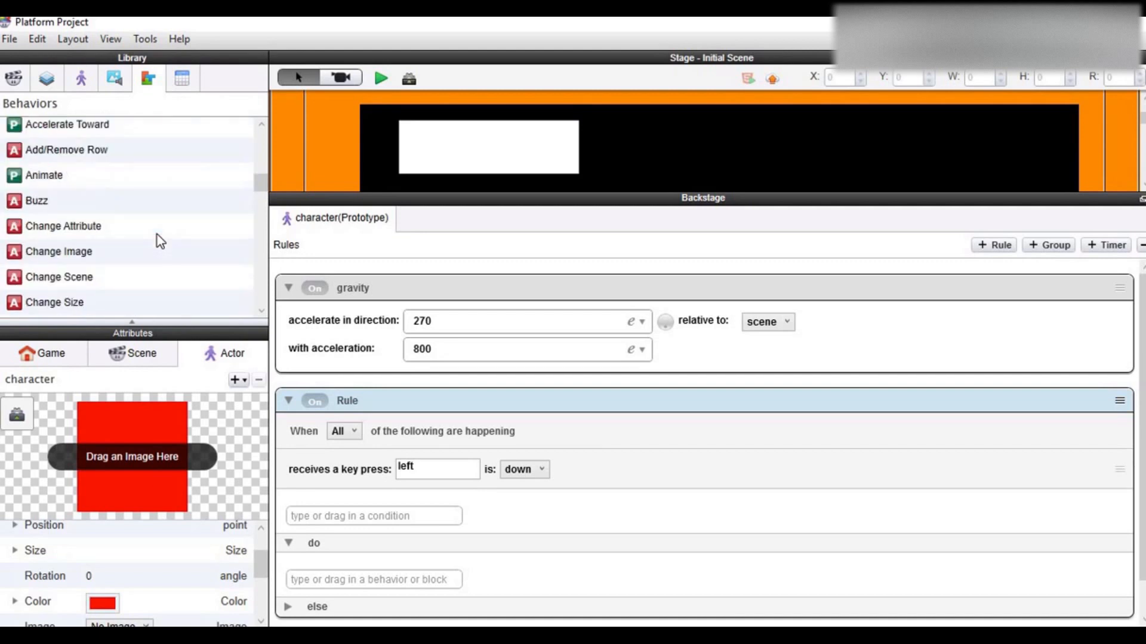
left_click_drag(76, 232, 357, 525)
scroll(357, 525, "down", 2)
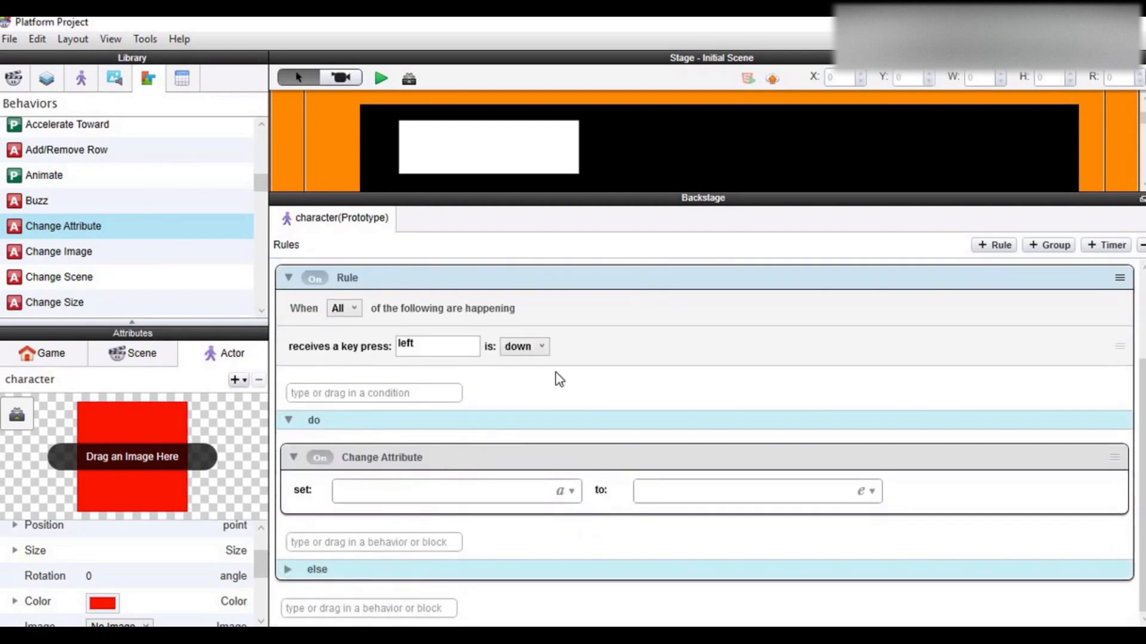
Choose the character's Motion > Linear Velocity > X as the attribute changed in the do section.
left_click(567, 493)
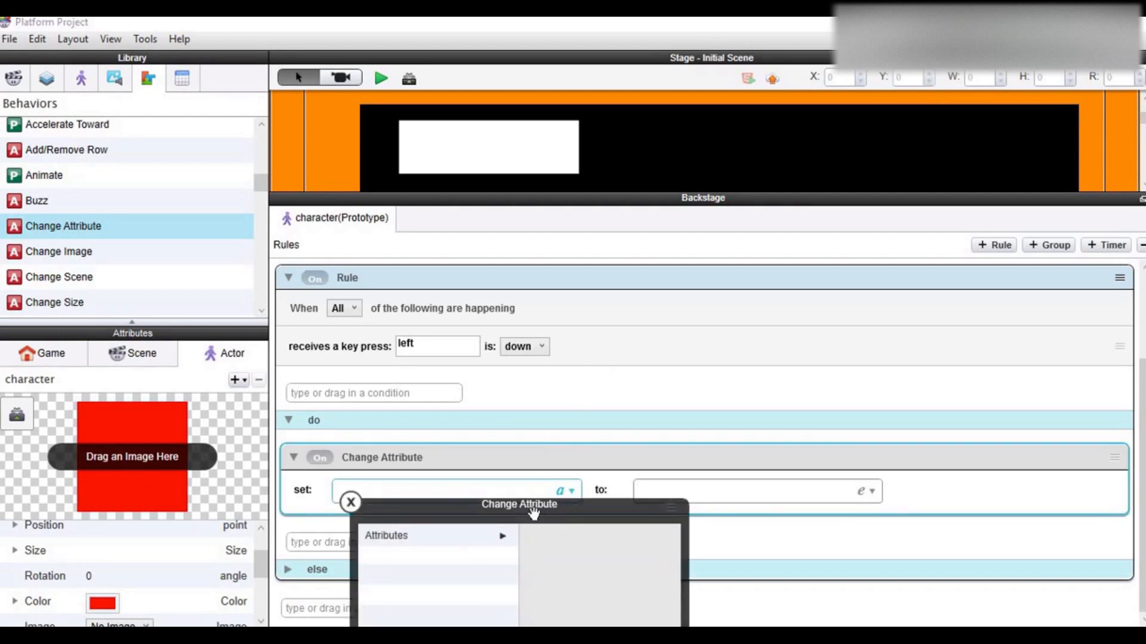
left_click_drag(532, 506, 734, 242)
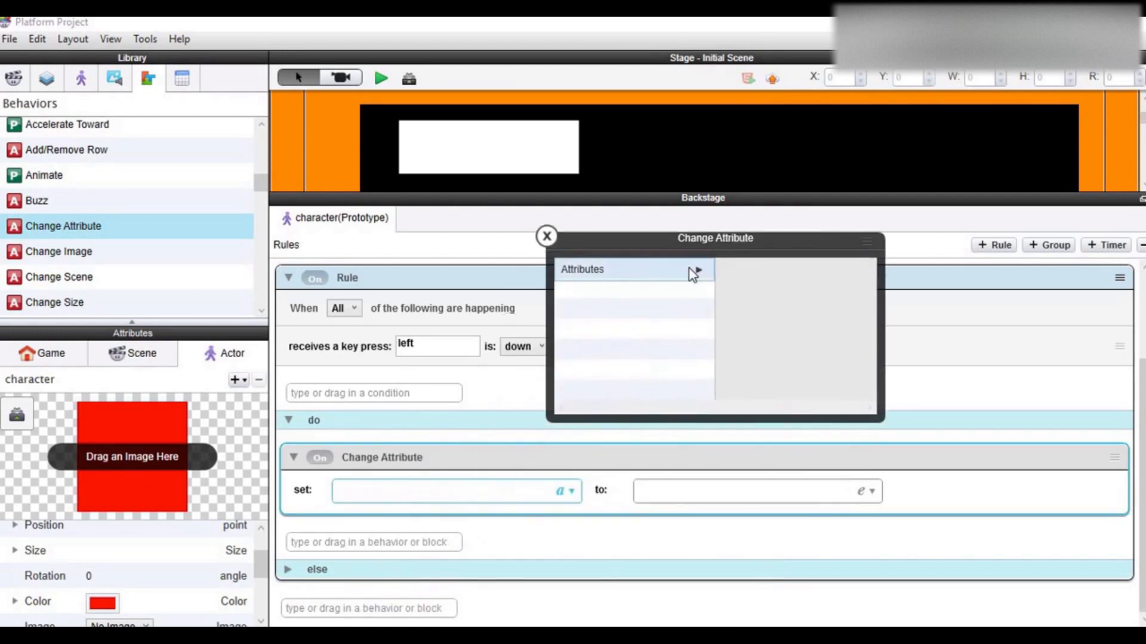
left_click(693, 271)
left_click(740, 325)
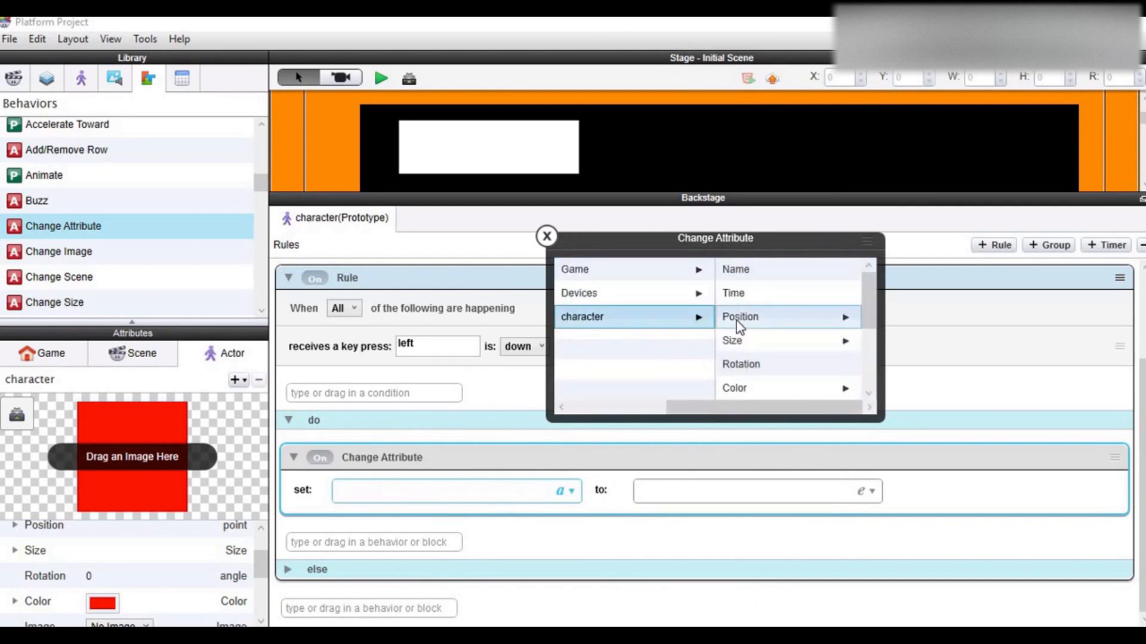
scroll(739, 325, "down", 3)
left_click(738, 365)
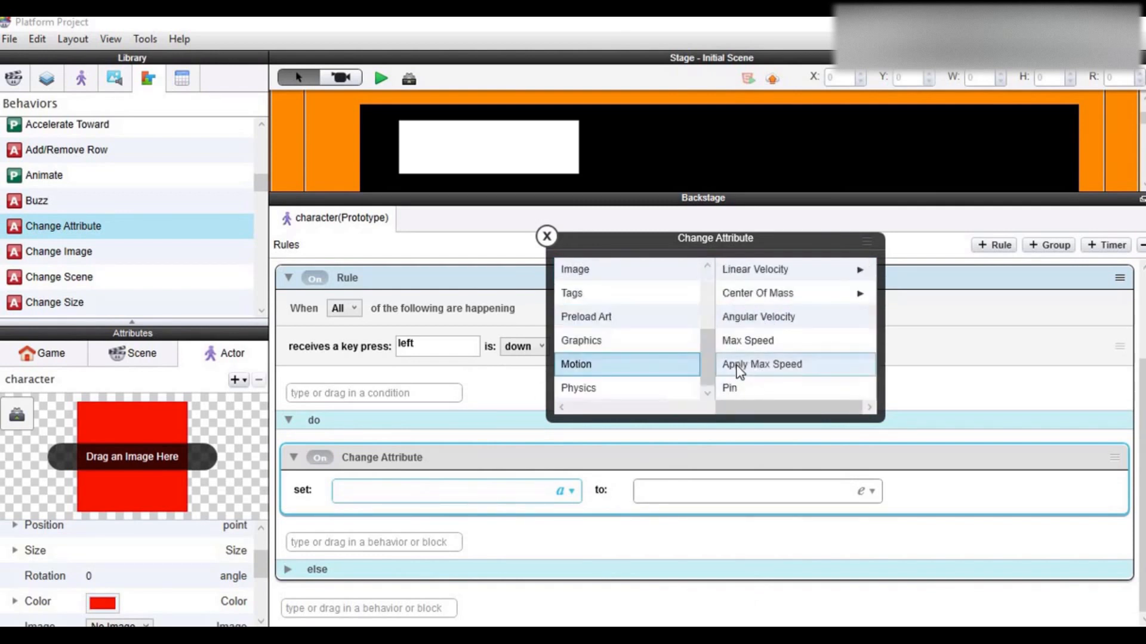
left_click(755, 275)
double_click(756, 278)
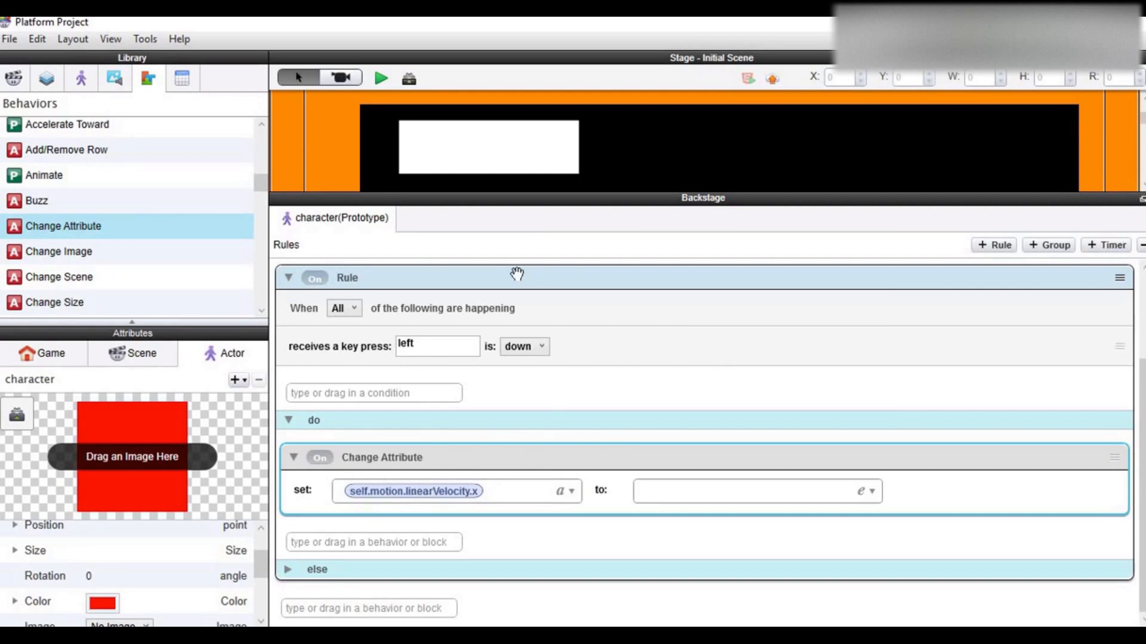
Set the do section's horizontal linear velocity to -200.
left_click_drag(545, 191, 545, 311)
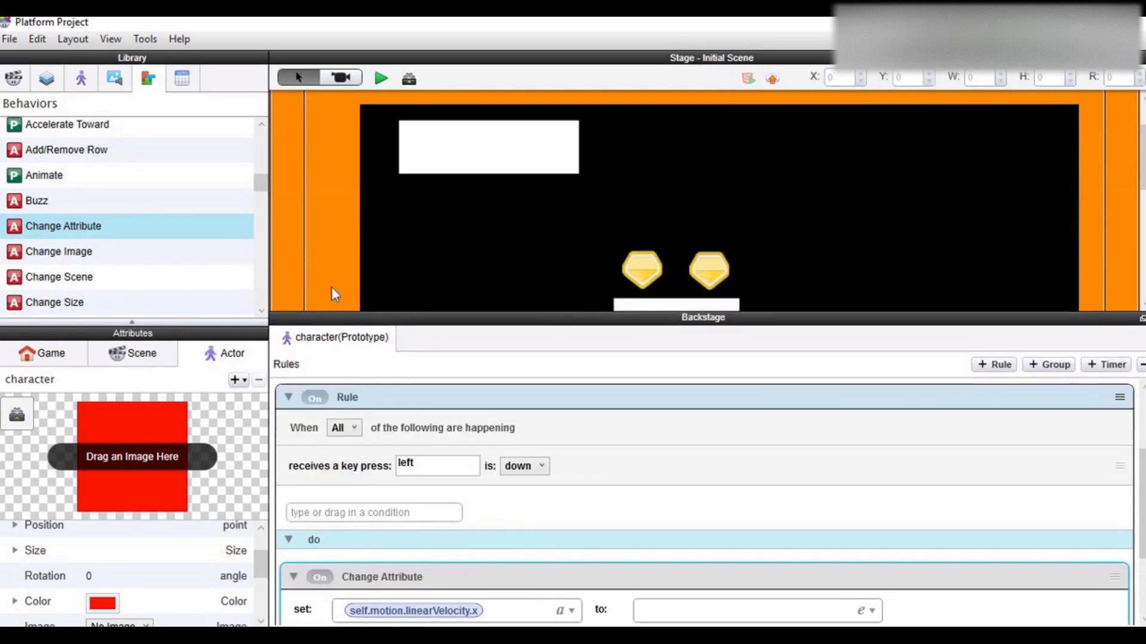
left_click_drag(764, 307, 765, 194)
left_click(710, 491)
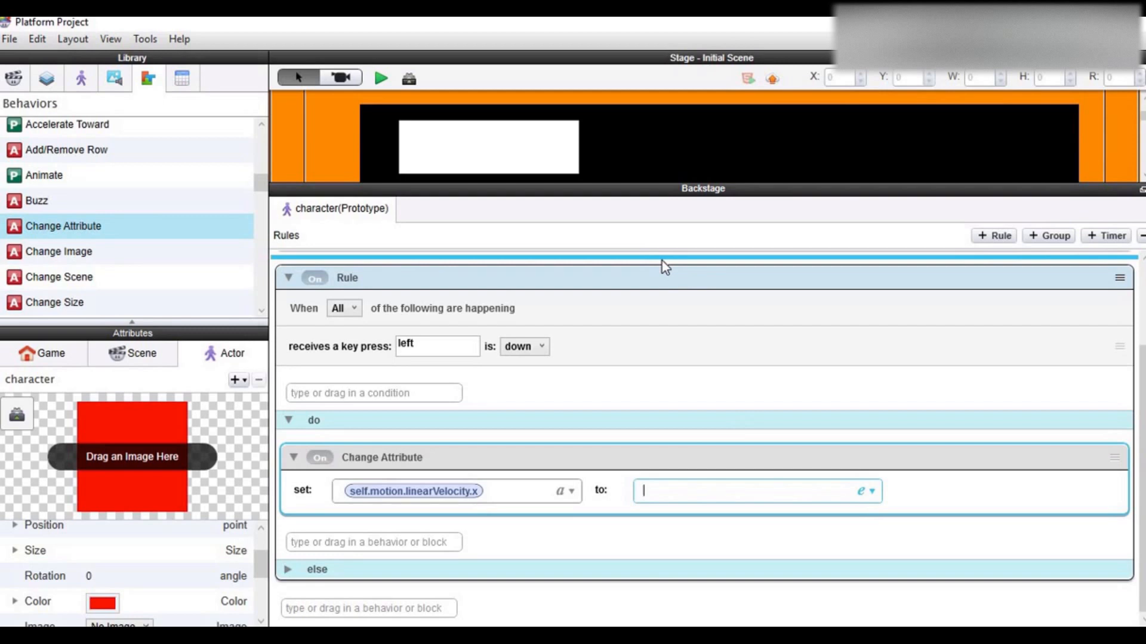
type("-200")
Expand the rule's else section and add a Change Attribute behavior to it.
left_click(288, 570)
scroll(358, 502, "down", 1)
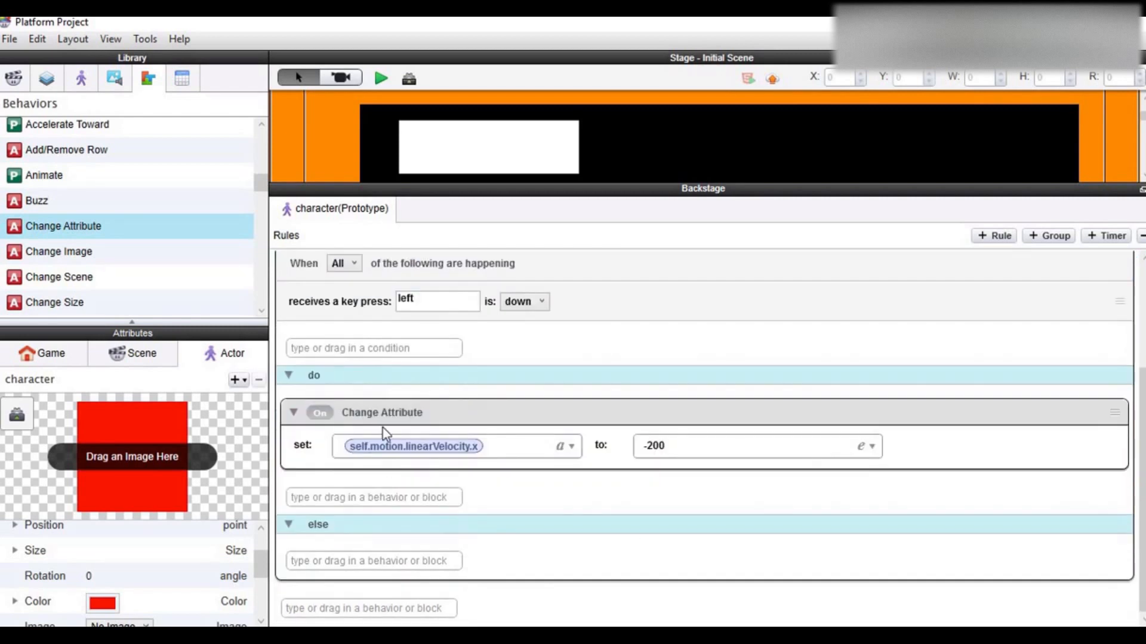
left_click_drag(80, 228, 312, 560)
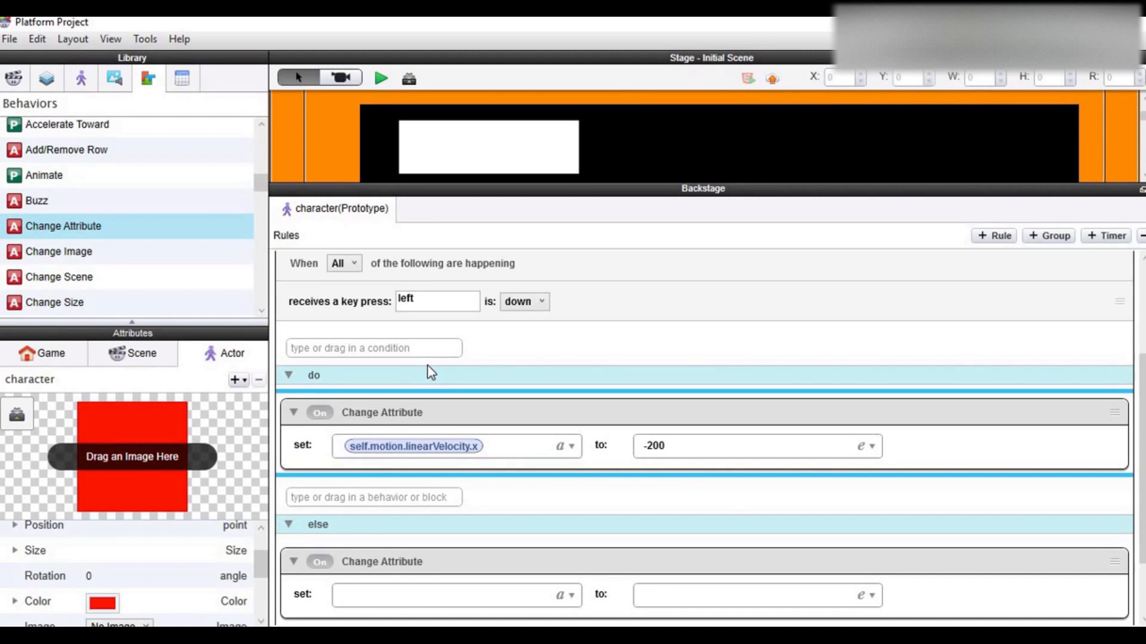
scroll(431, 421, "down", 2)
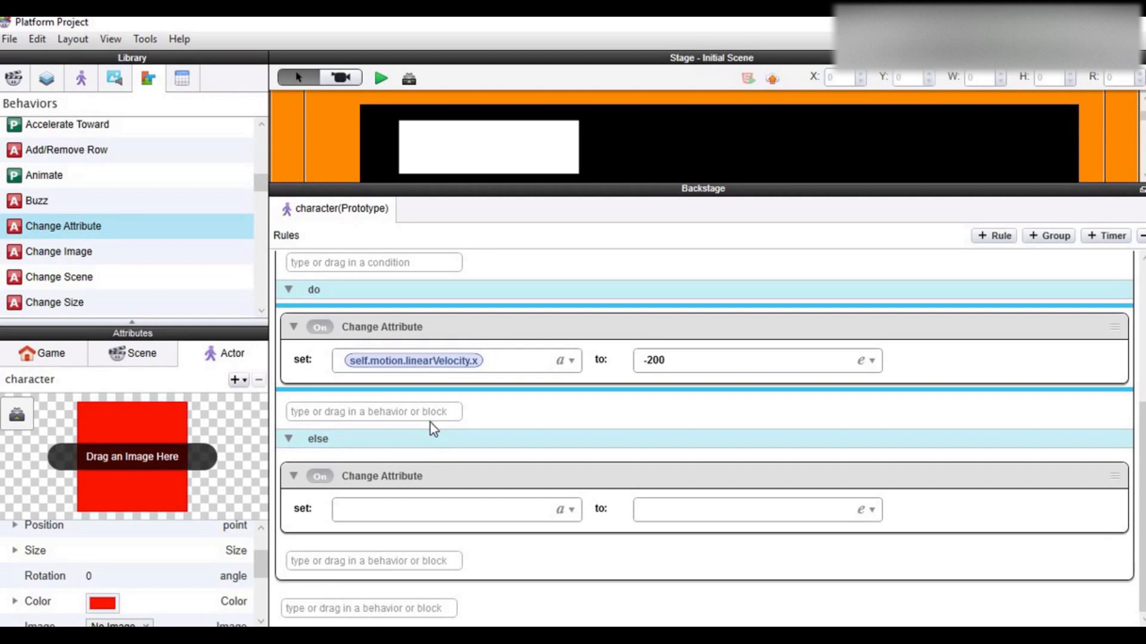
Make the else section's Change Attribute set the character's Motion > Linear Velocity > X to 0.
left_click(568, 509)
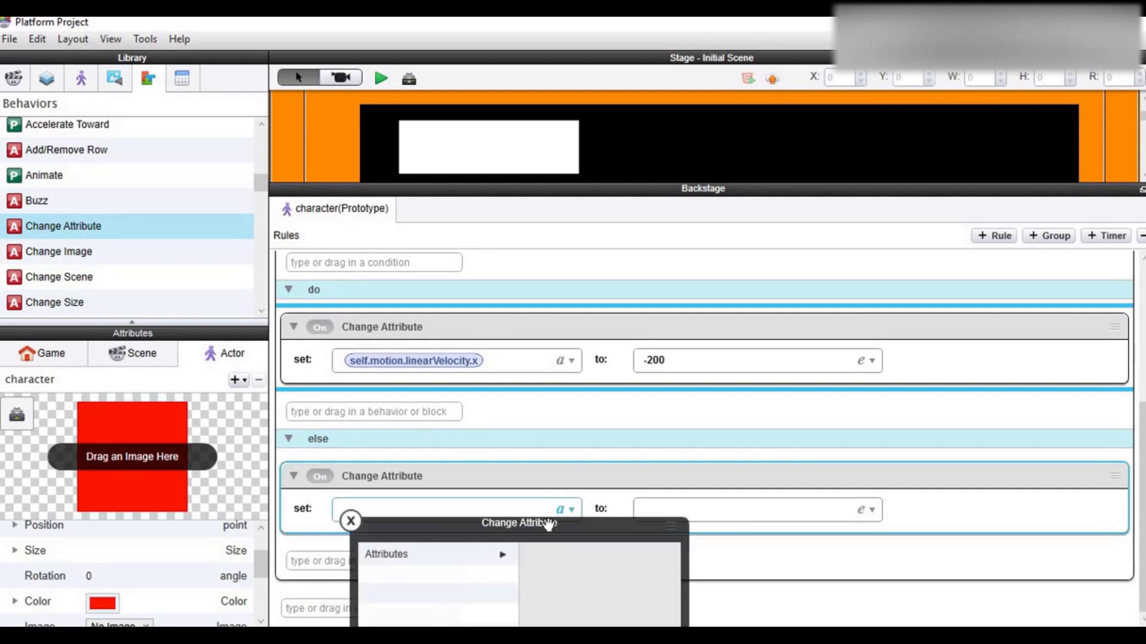
left_click(457, 296)
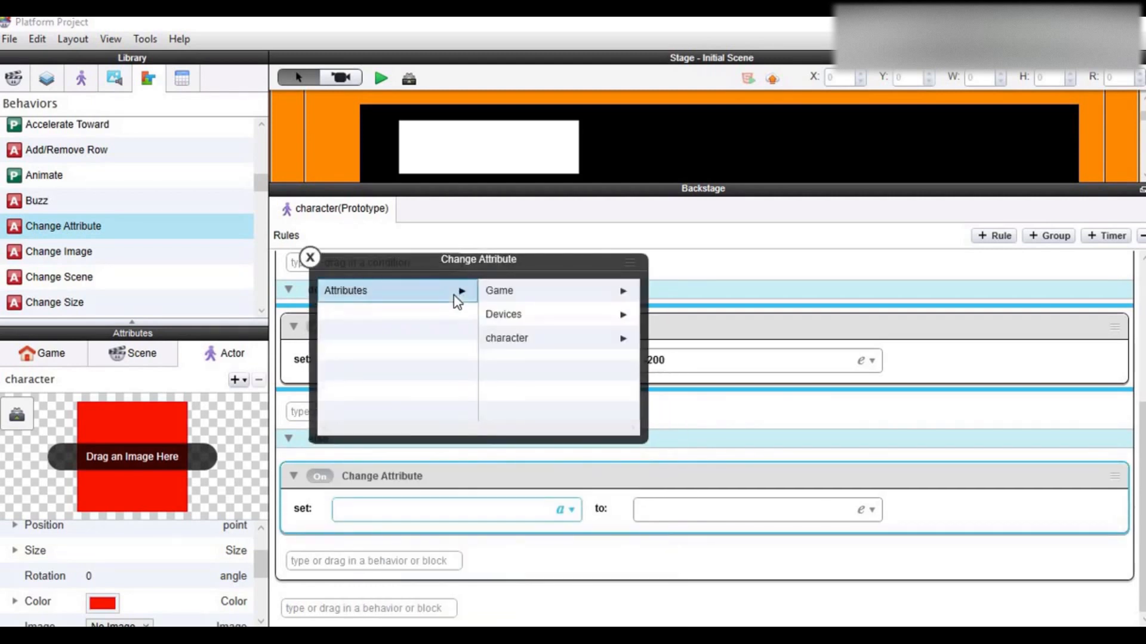
left_click(543, 295)
scroll(543, 322, "down", 5)
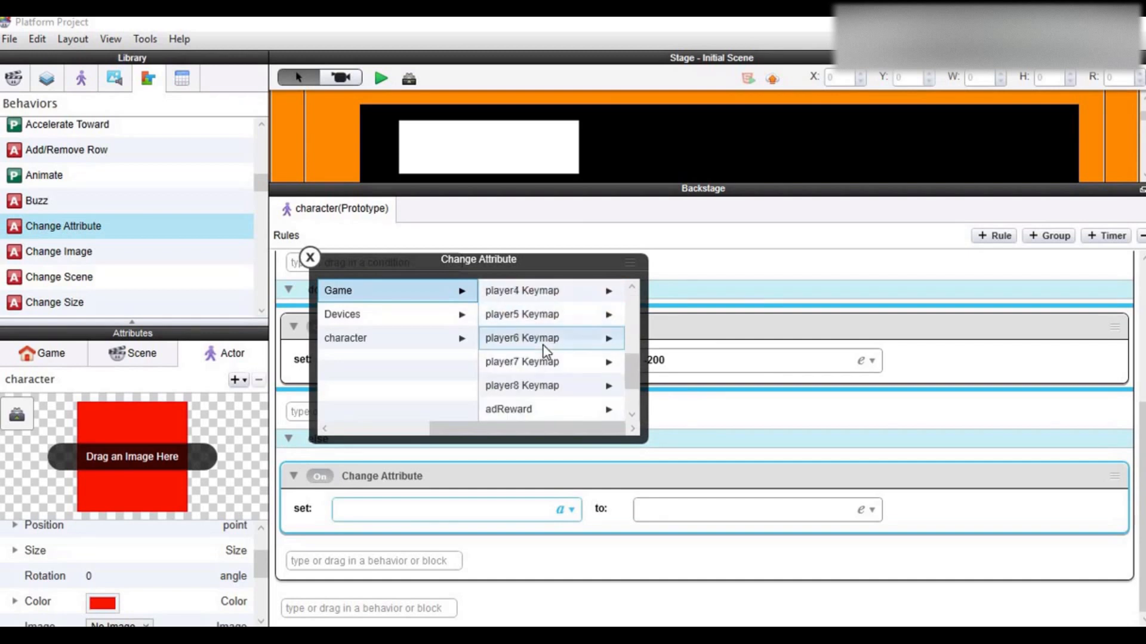
scroll(545, 350, "down", 3)
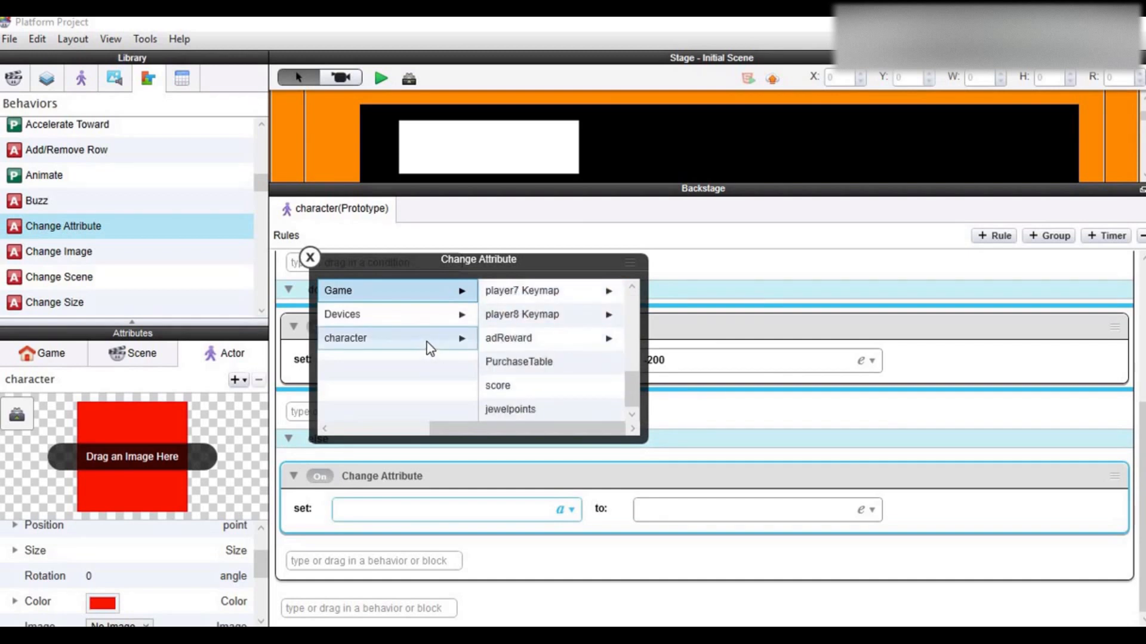
left_click(430, 342)
scroll(515, 358, "down", 6)
left_click(516, 385)
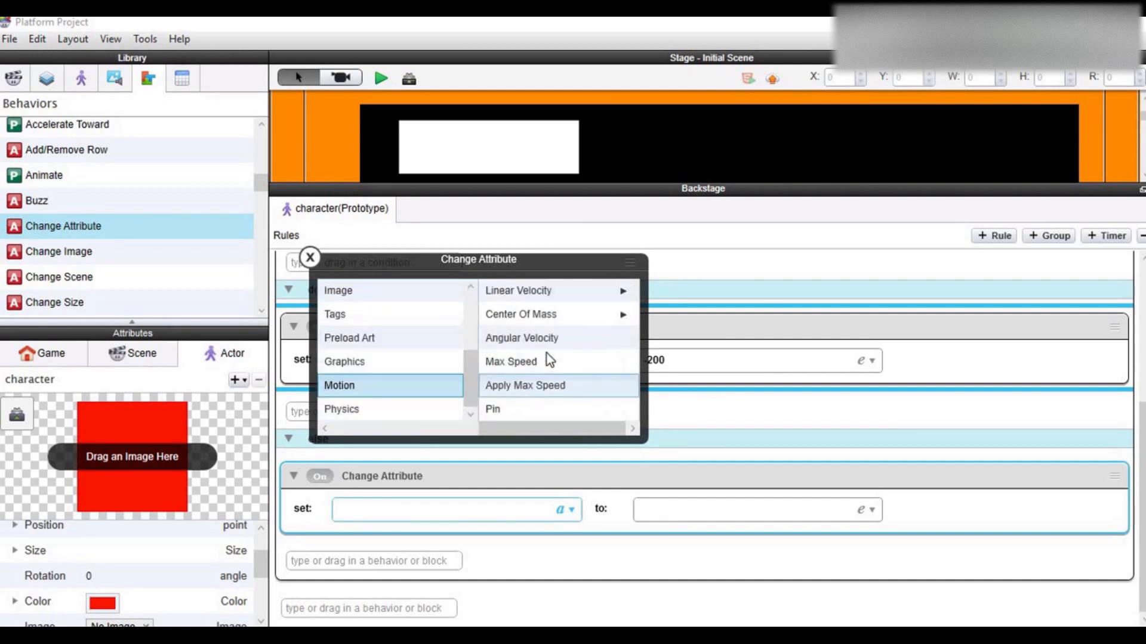
left_click(544, 293)
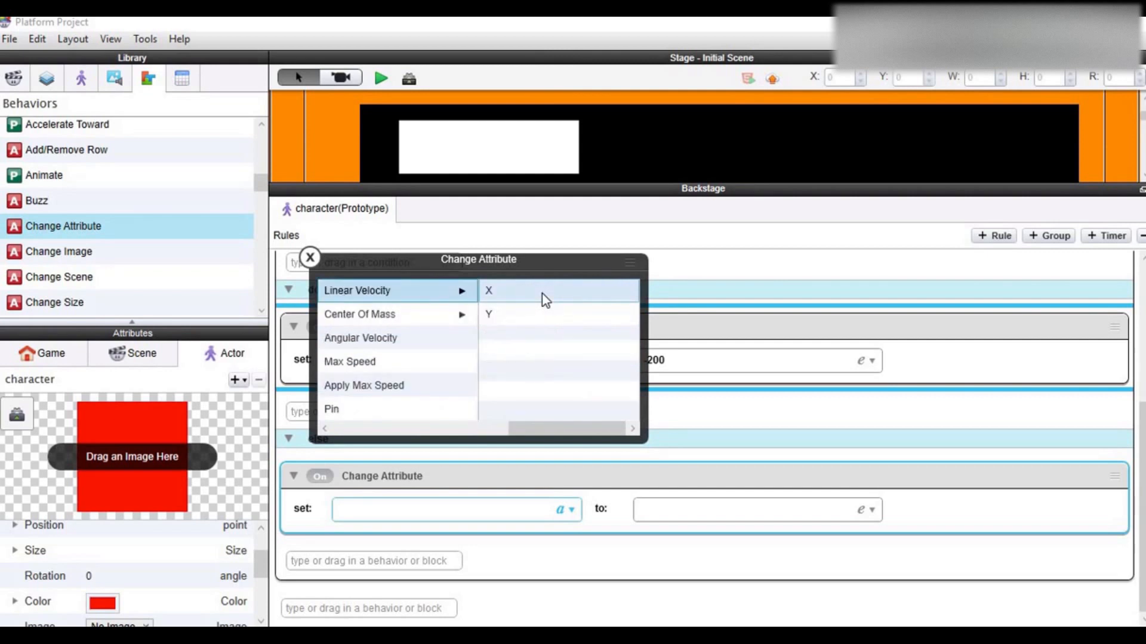
left_click(543, 294)
left_click(729, 517)
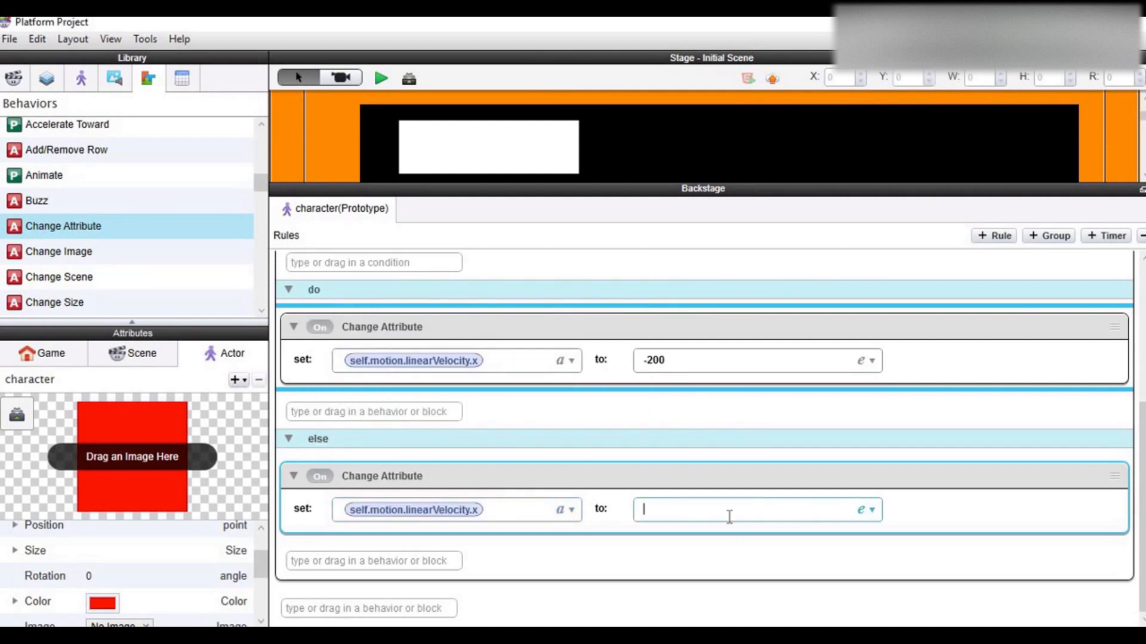
type("0")
Rename the key-press rule to "left", review its settings and collapse it.
scroll(596, 428, "up", 4)
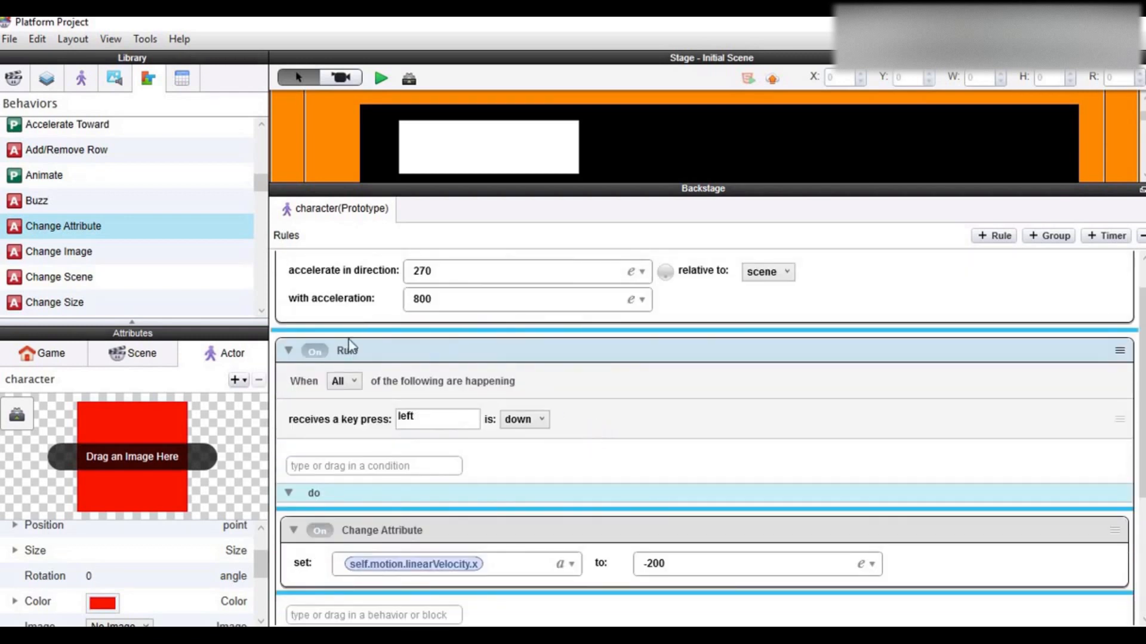
double_click(343, 351)
type("left")
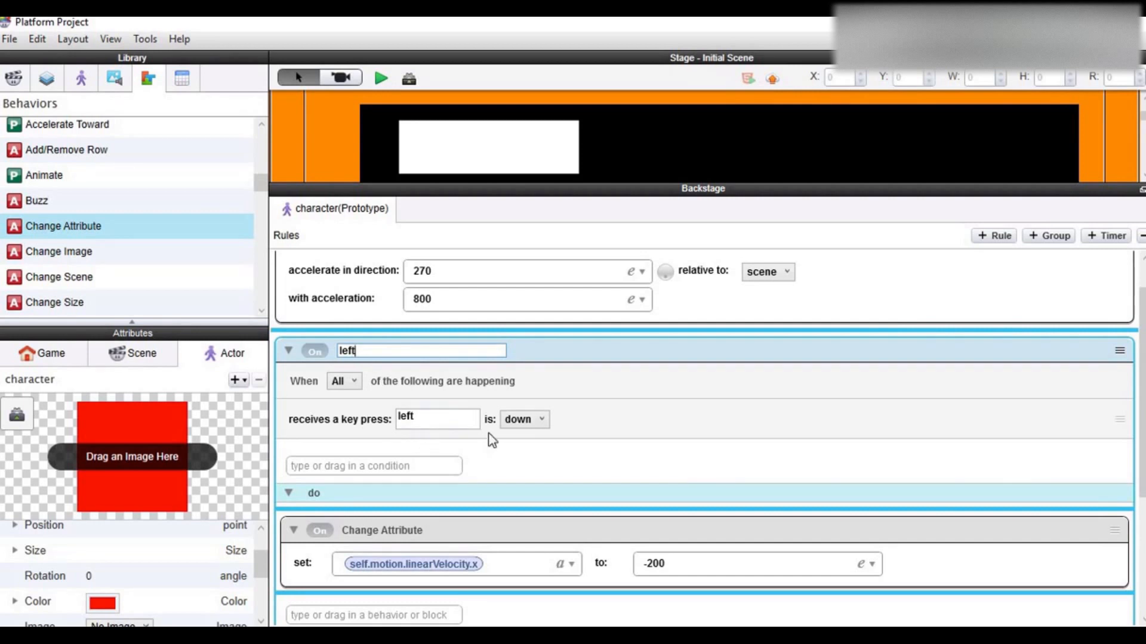
scroll(489, 441, "down", 1)
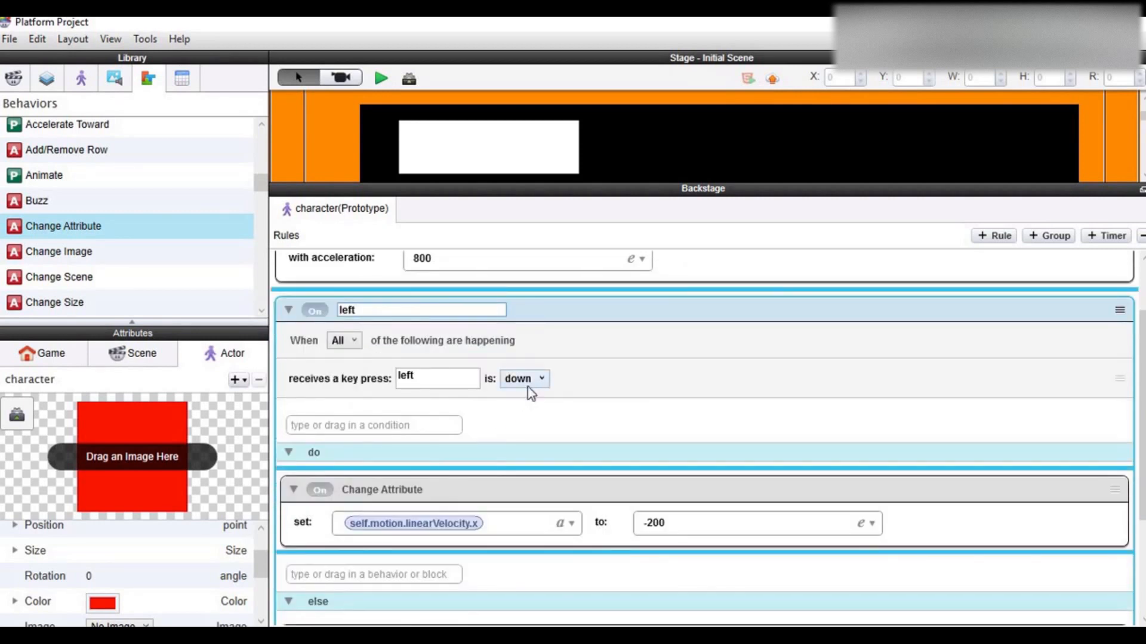
scroll(527, 386, "down", 1)
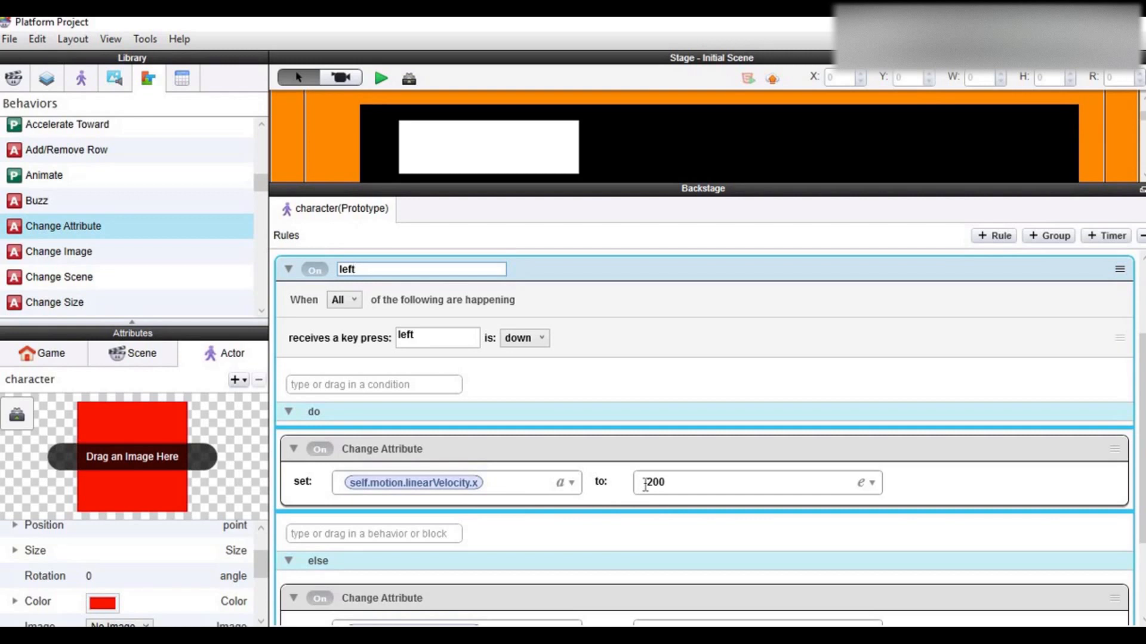
scroll(563, 529, "down", 3)
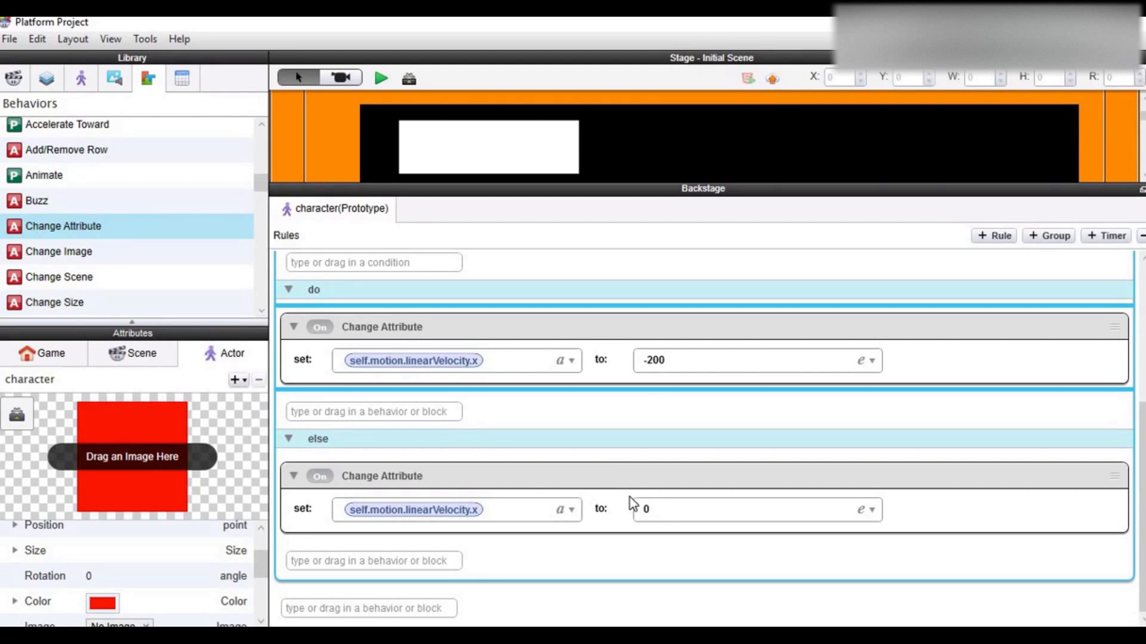
scroll(629, 496, "up", 6)
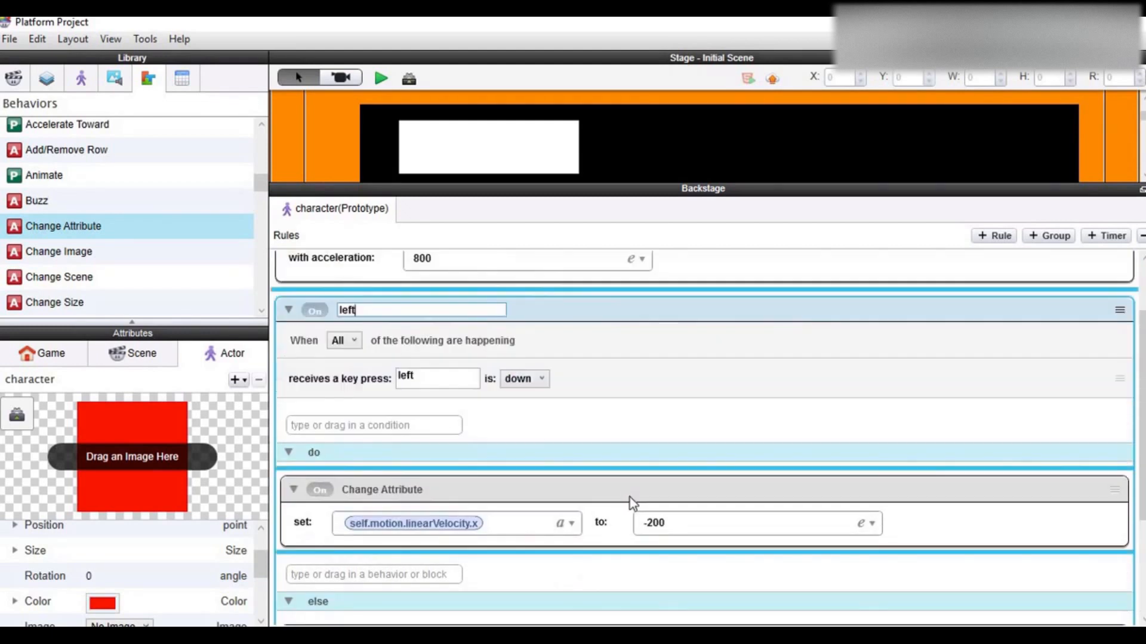
left_click(618, 454)
left_click(399, 390)
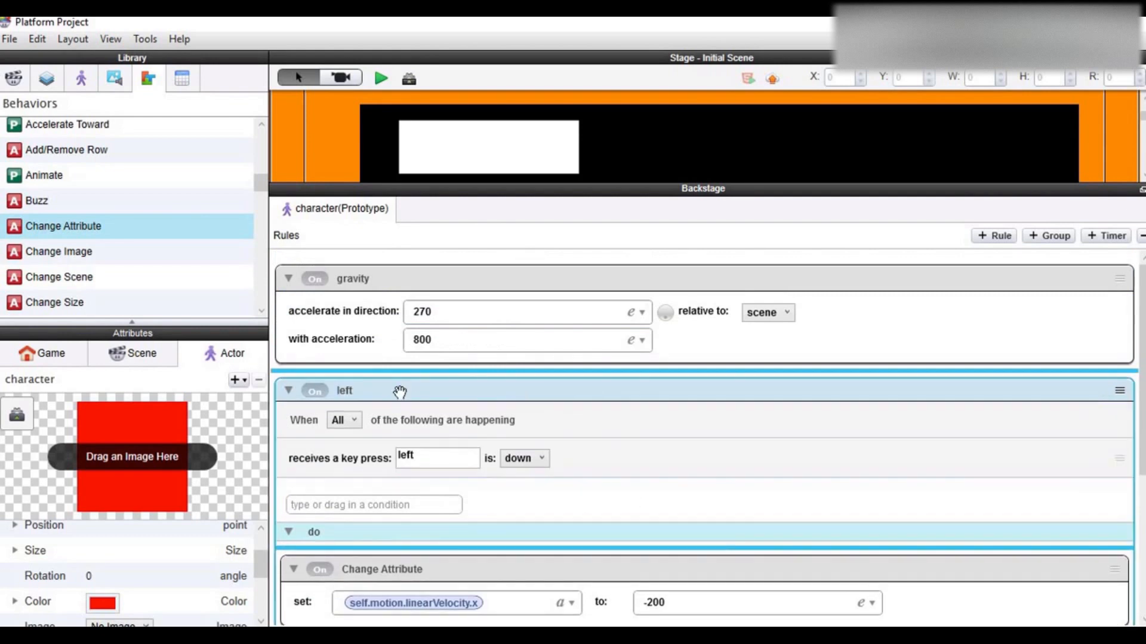
left_click(288, 390)
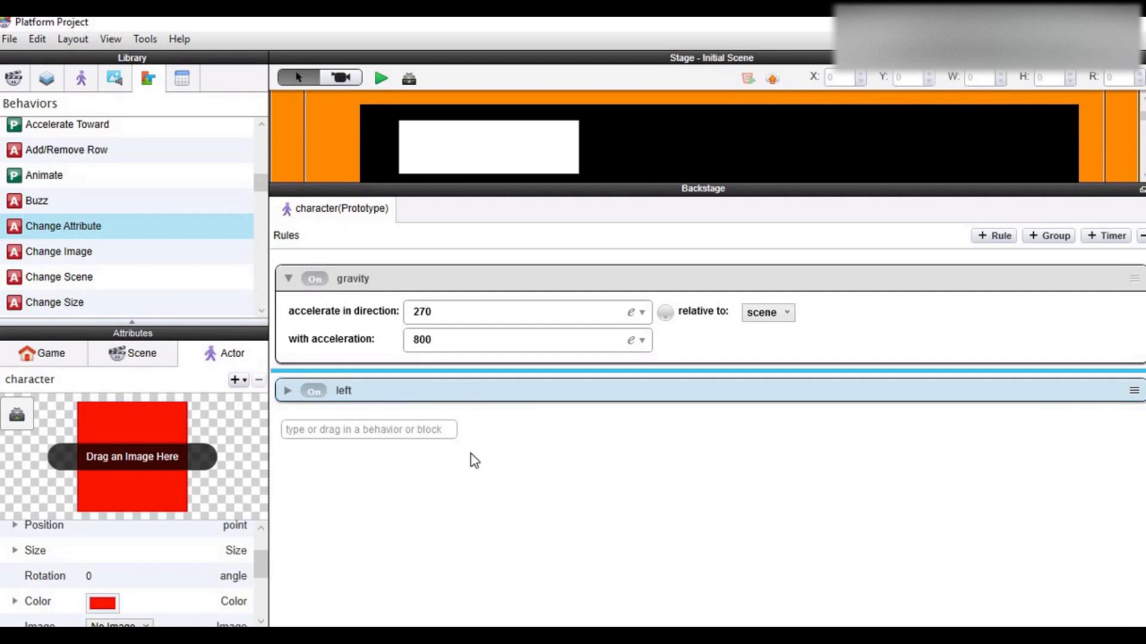
Paste a copy of the left rule, set its key press to right and rename the copy "right".
key("ctrl+v")
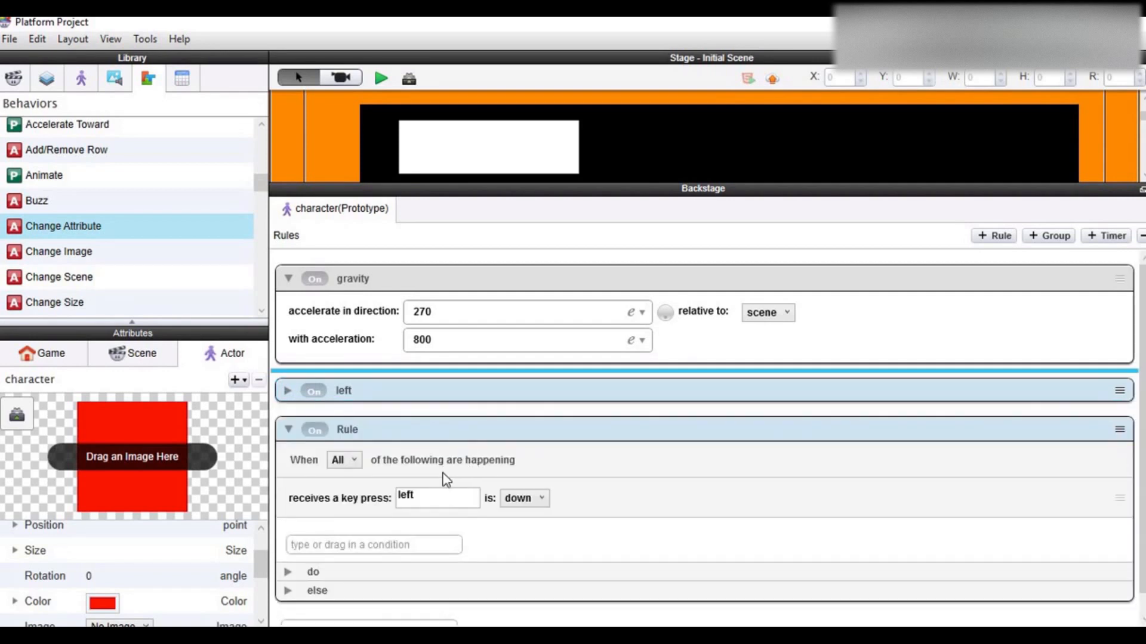
left_click(416, 499)
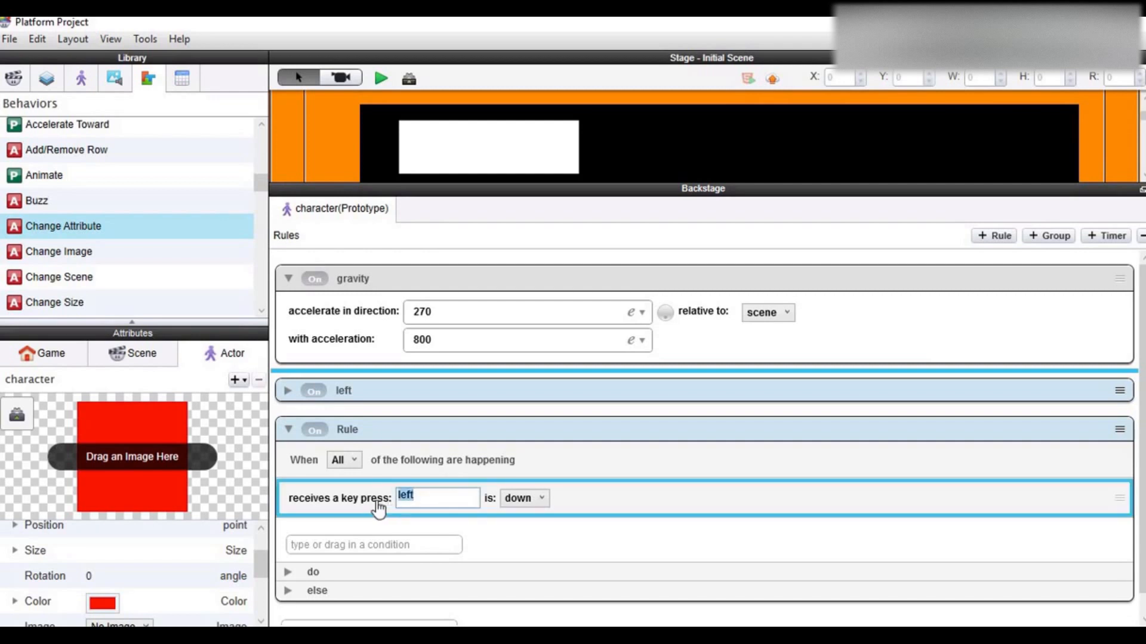
key("Right")
double_click(352, 429)
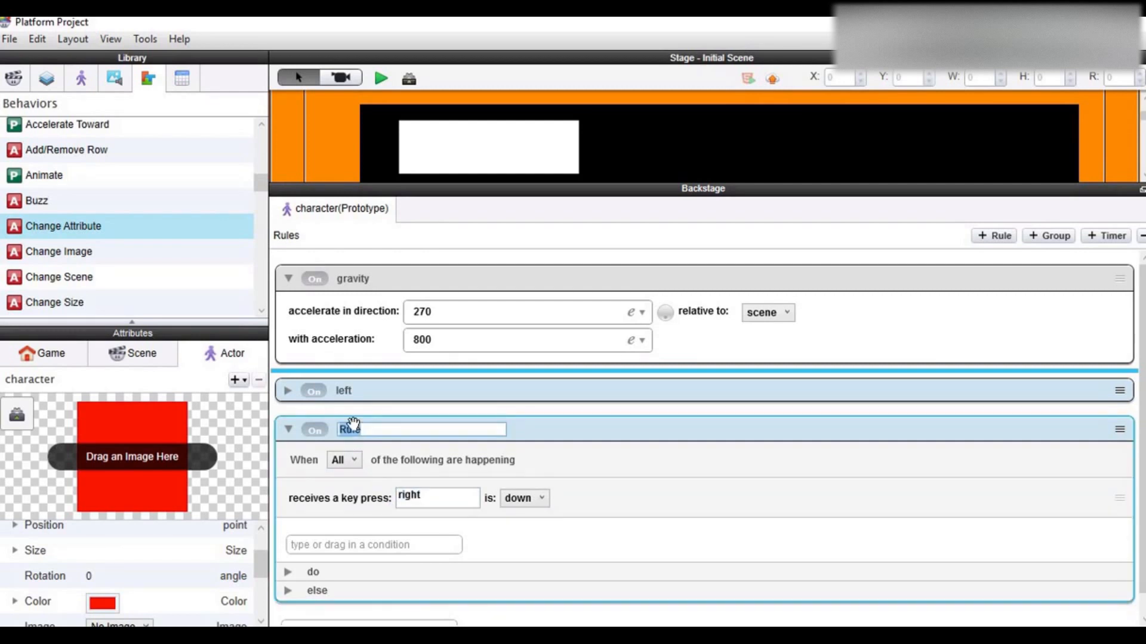
type("right")
key("Return")
Expand the right rule's do and else sections and set the do section's horizontal linear velocity to 200.
scroll(340, 504, "down", 1)
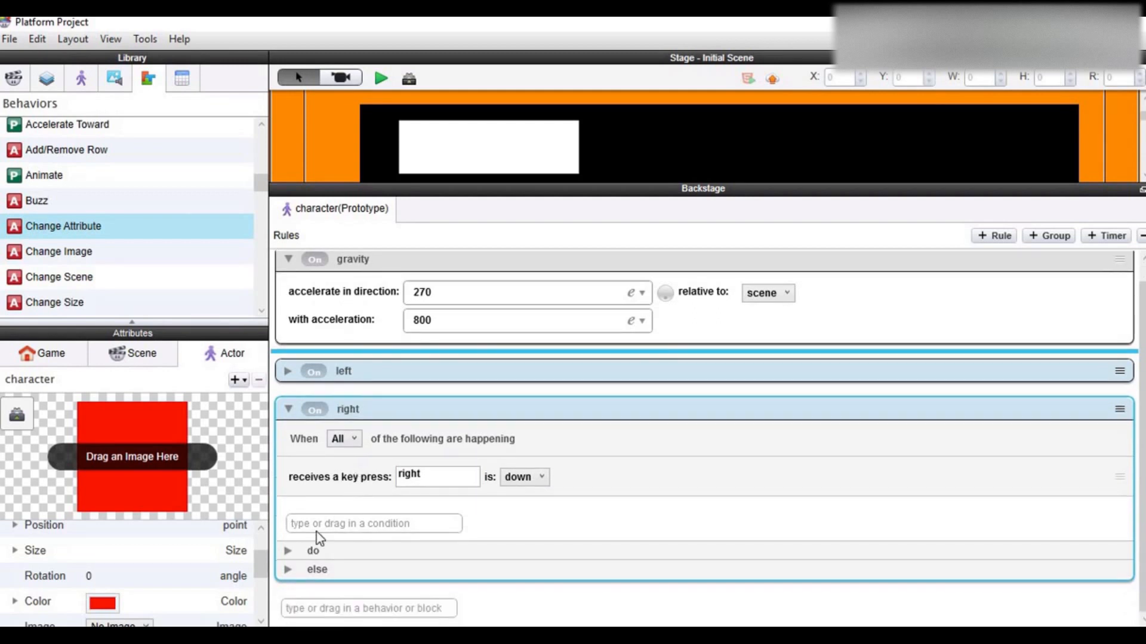
left_click(288, 551)
scroll(341, 507, "down", 5)
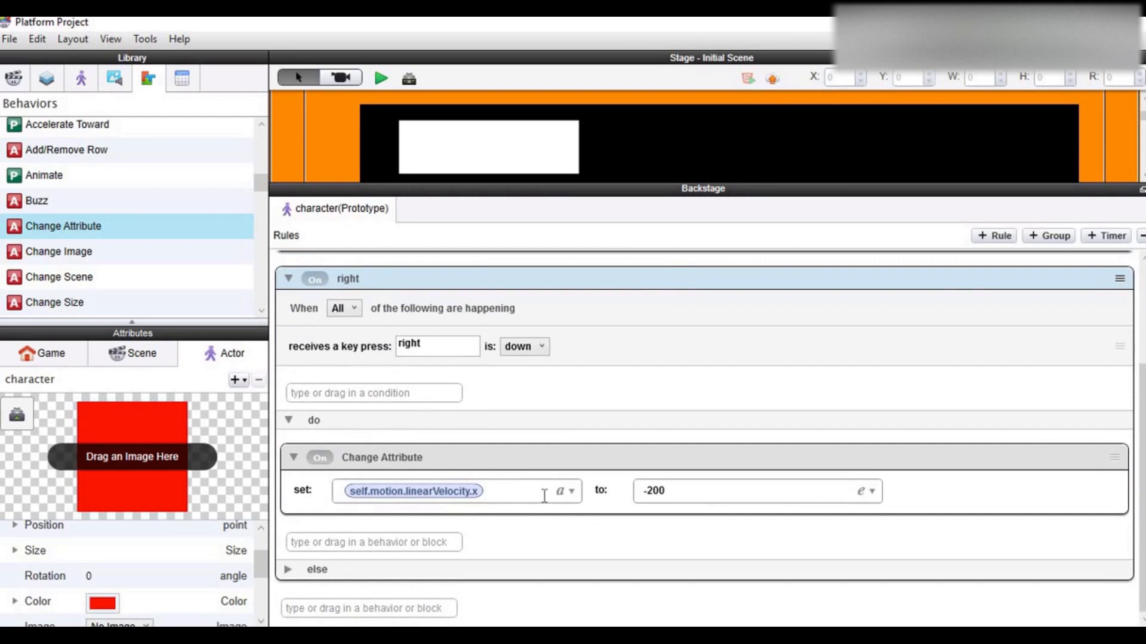
left_click(288, 571)
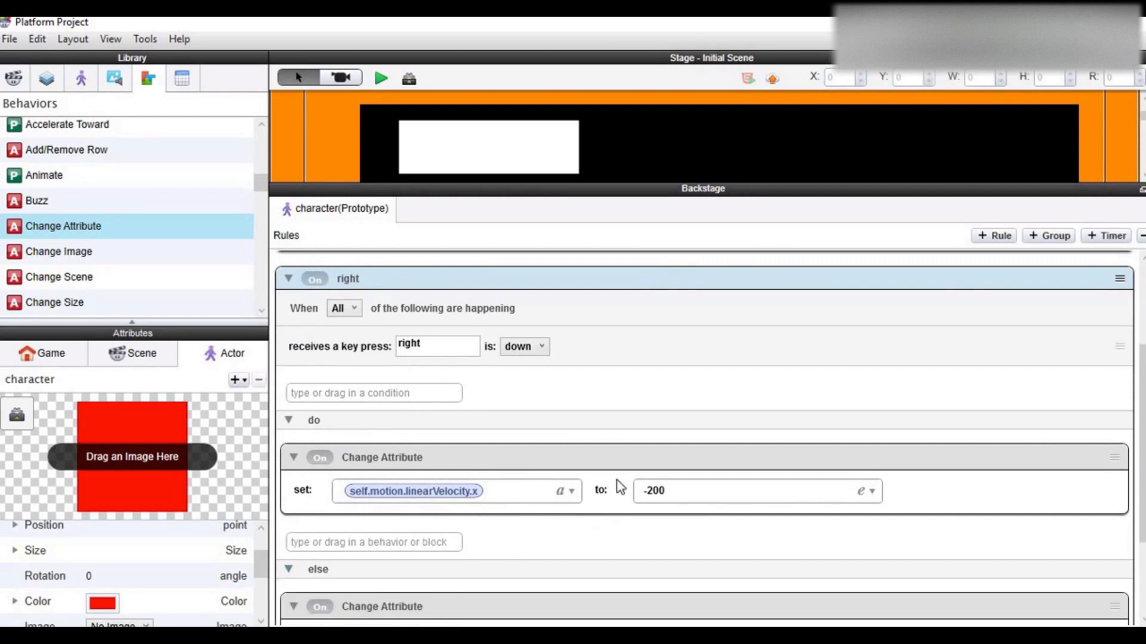
left_click_drag(691, 499, 615, 500)
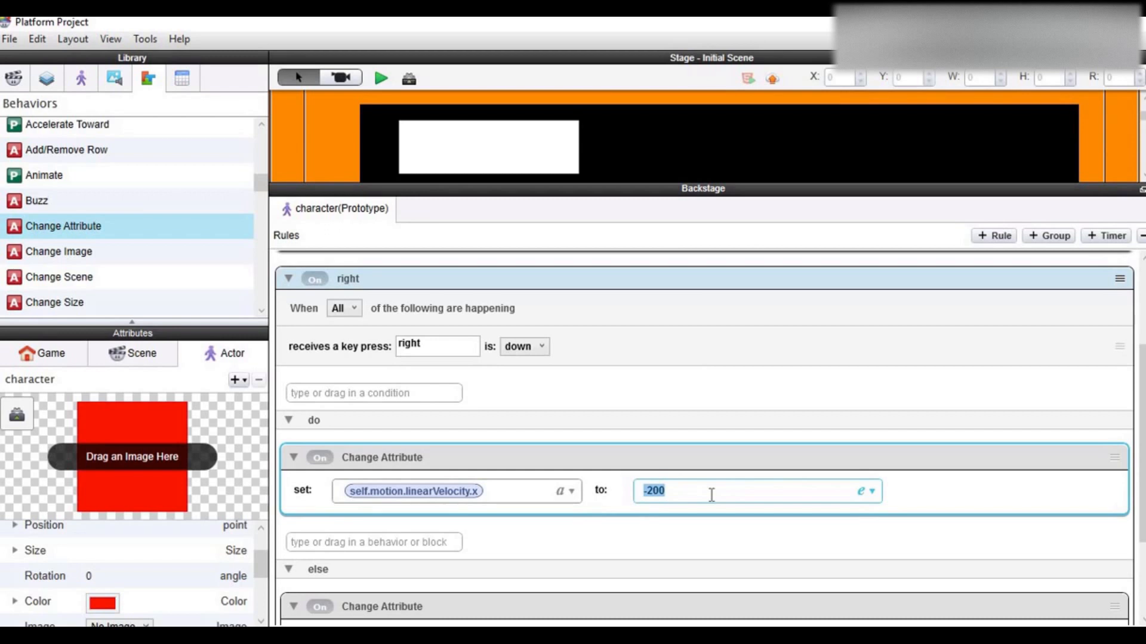
type("200")
scroll(577, 343, "up", 3)
scroll(545, 374, "down", 4)
scroll(545, 374, "down", 2)
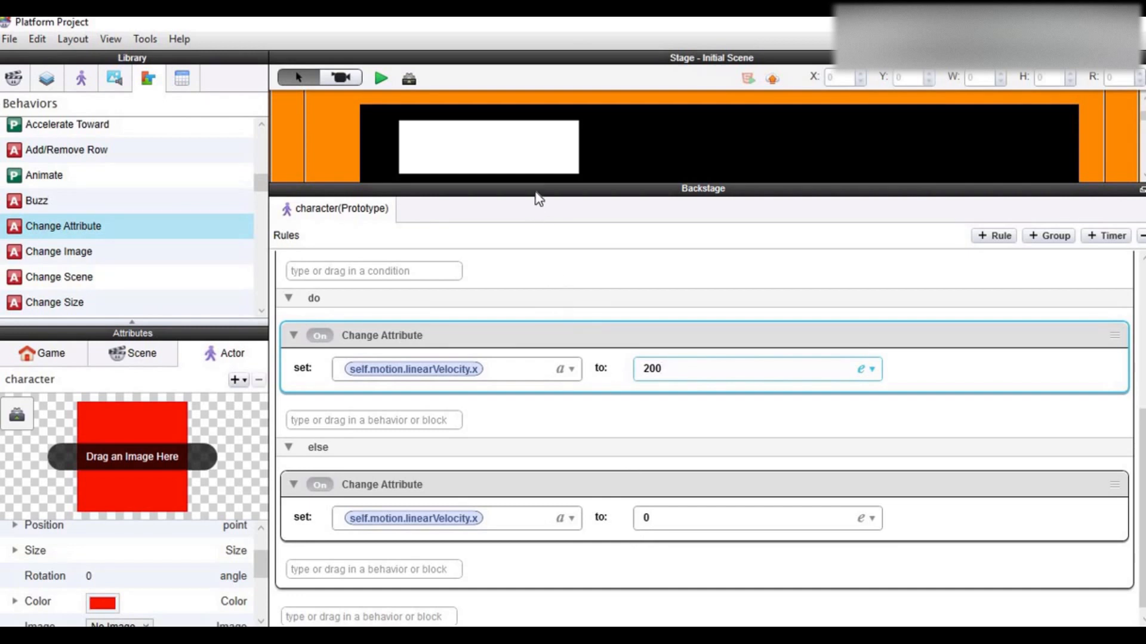
Collapse the right rule and the gravity behavior in the character's rules.
left_click_drag(535, 184, 507, 457)
left_click_drag(506, 353, 504, 179)
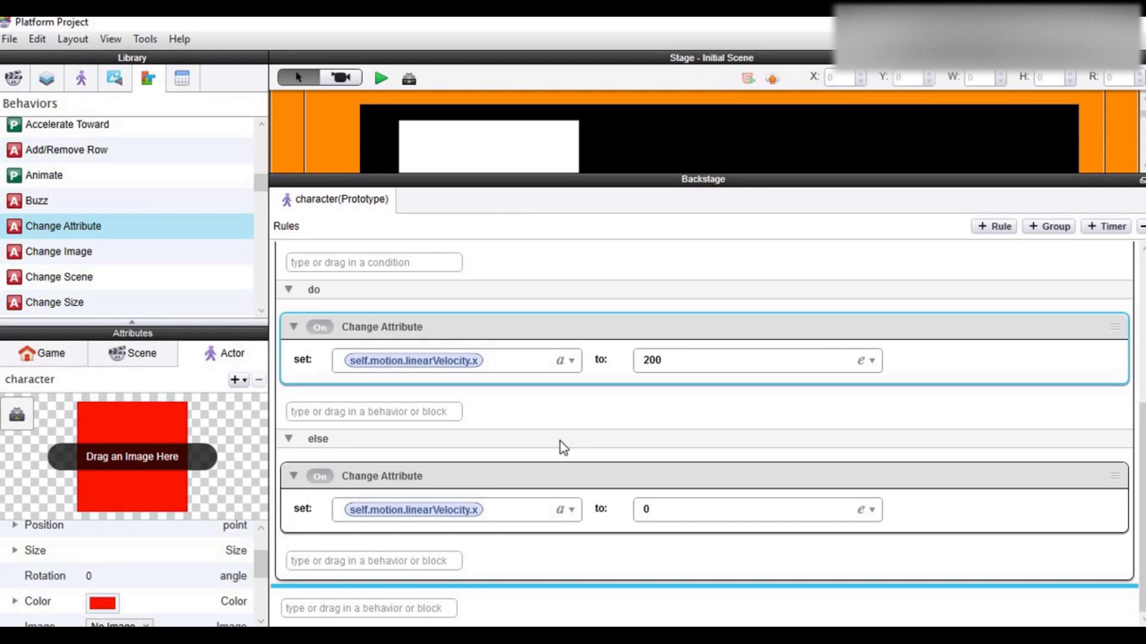
scroll(416, 398, "up", 3)
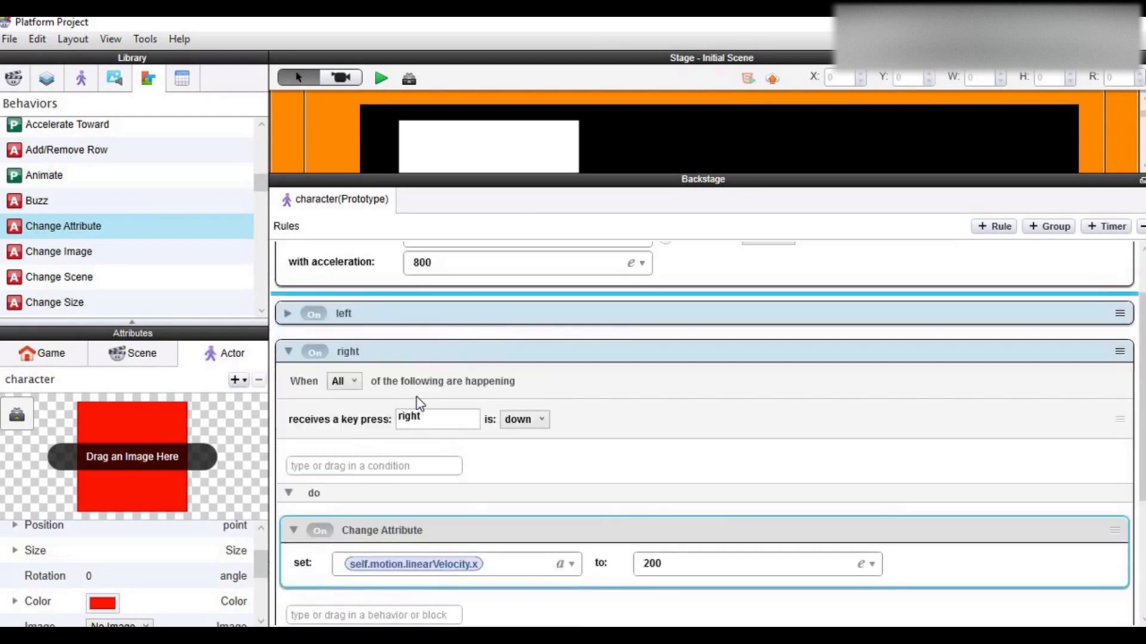
scroll(417, 396, "up", 1)
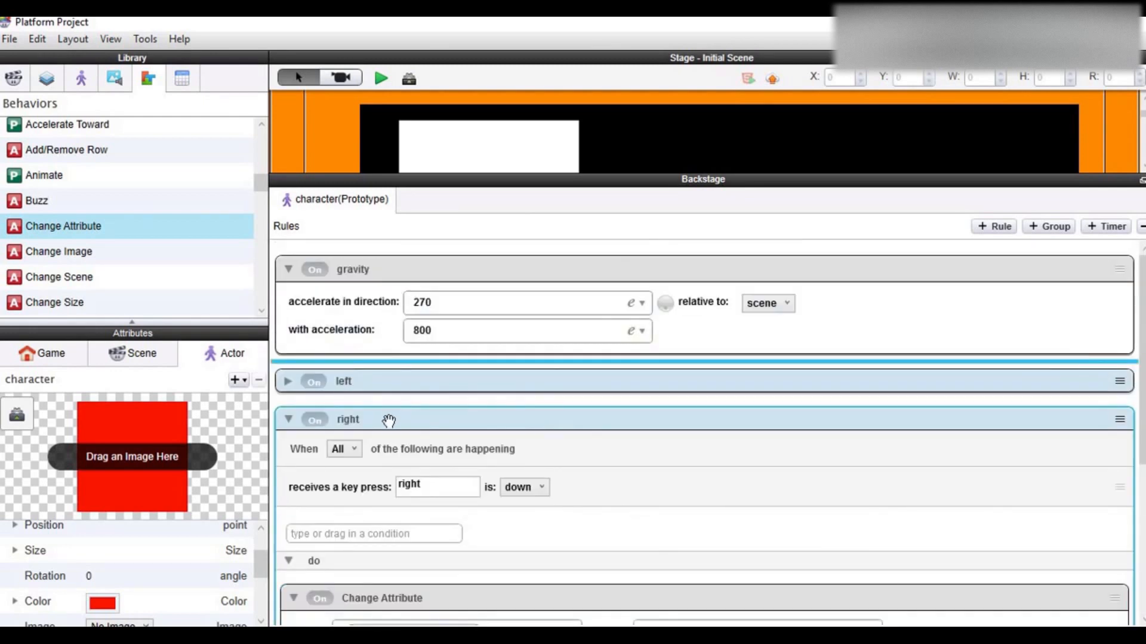
left_click(525, 413)
left_click(425, 271)
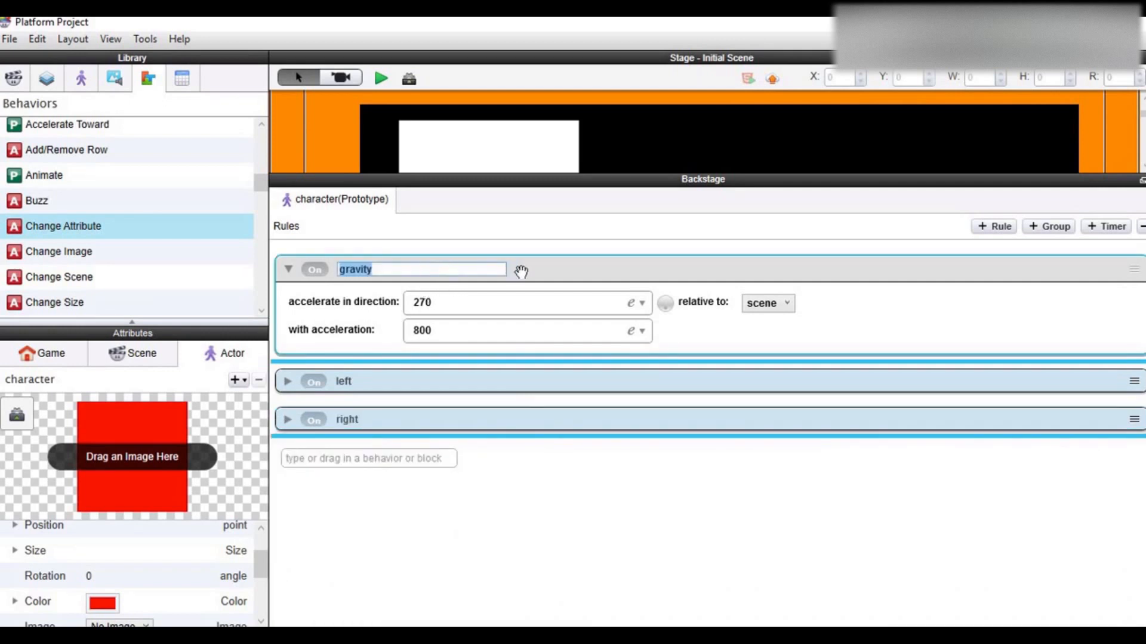
left_click(529, 271)
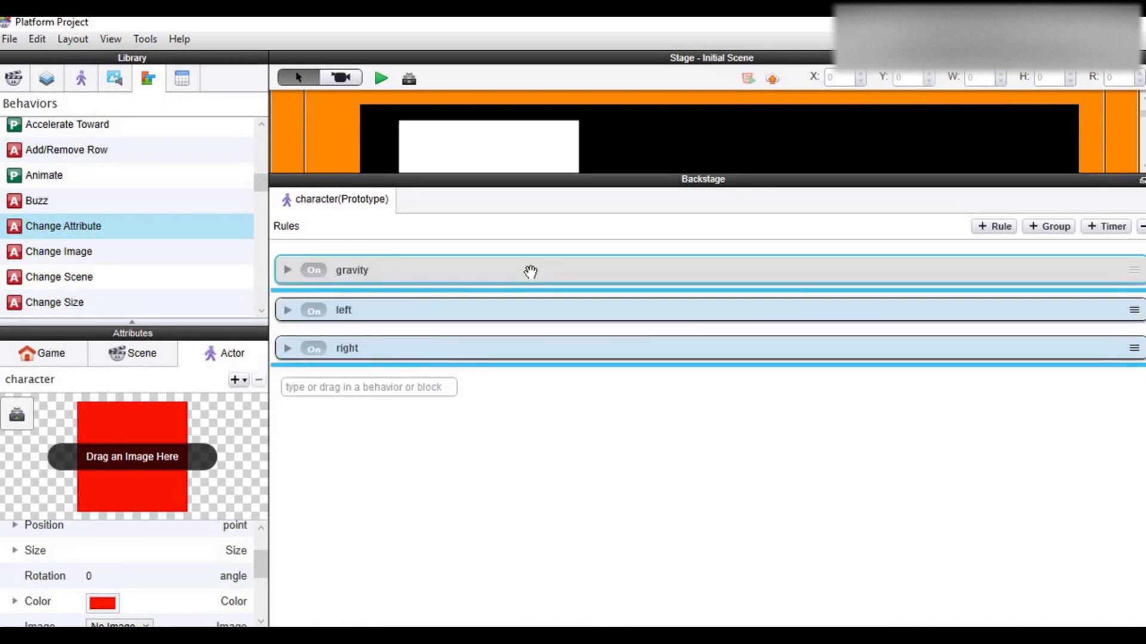
left_click(435, 524)
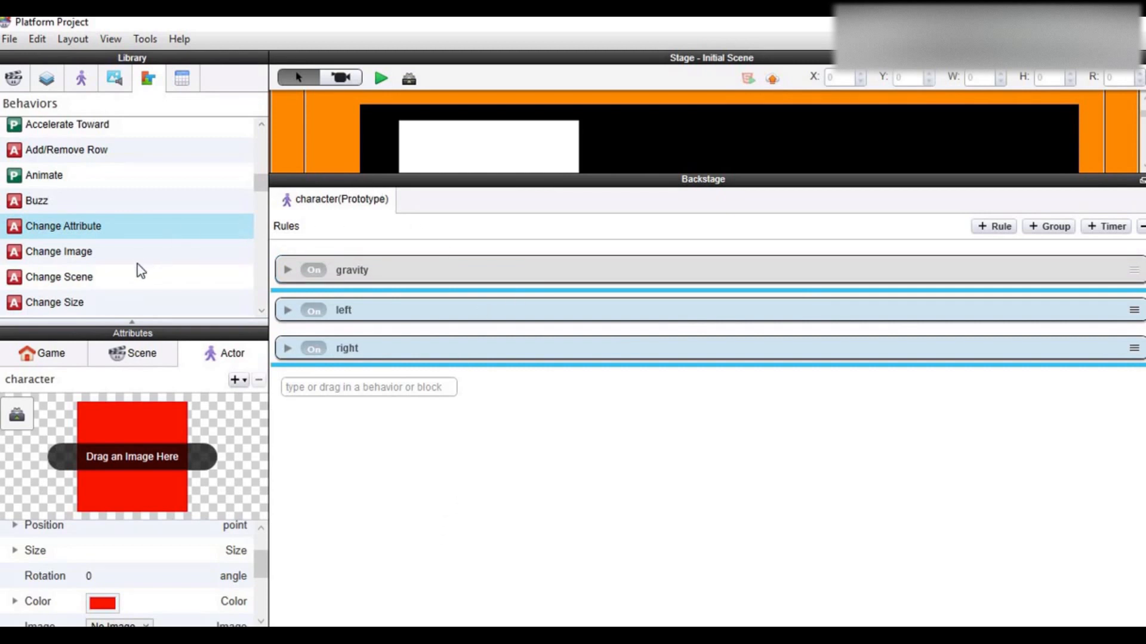
Add two Collide behaviors below the right rule of the character.
scroll(138, 261, "down", 5)
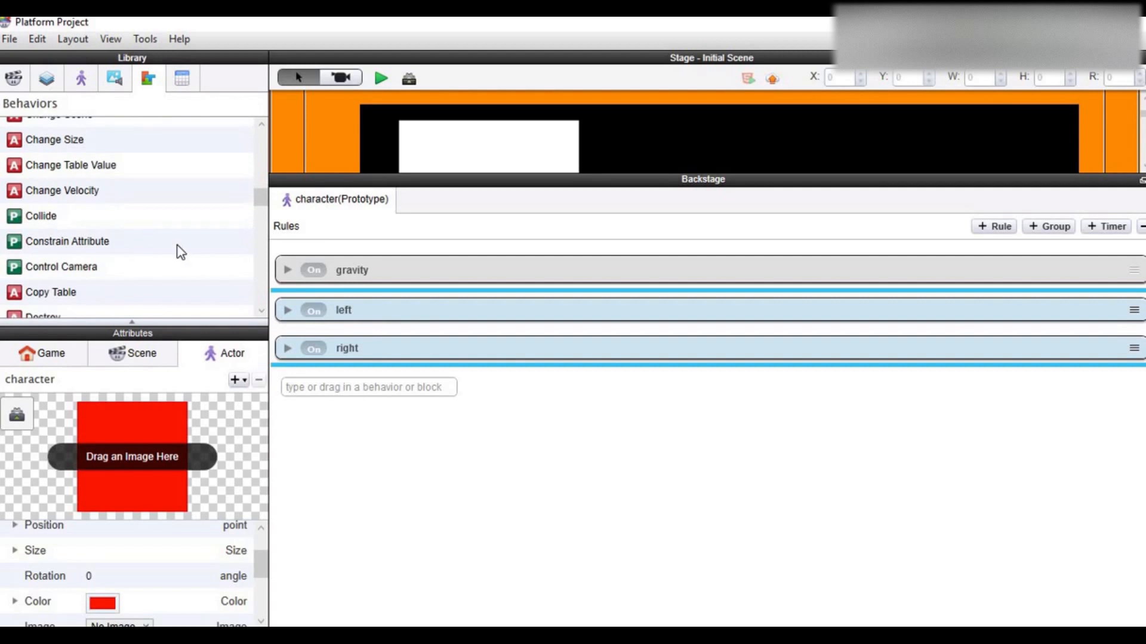
left_click(44, 216)
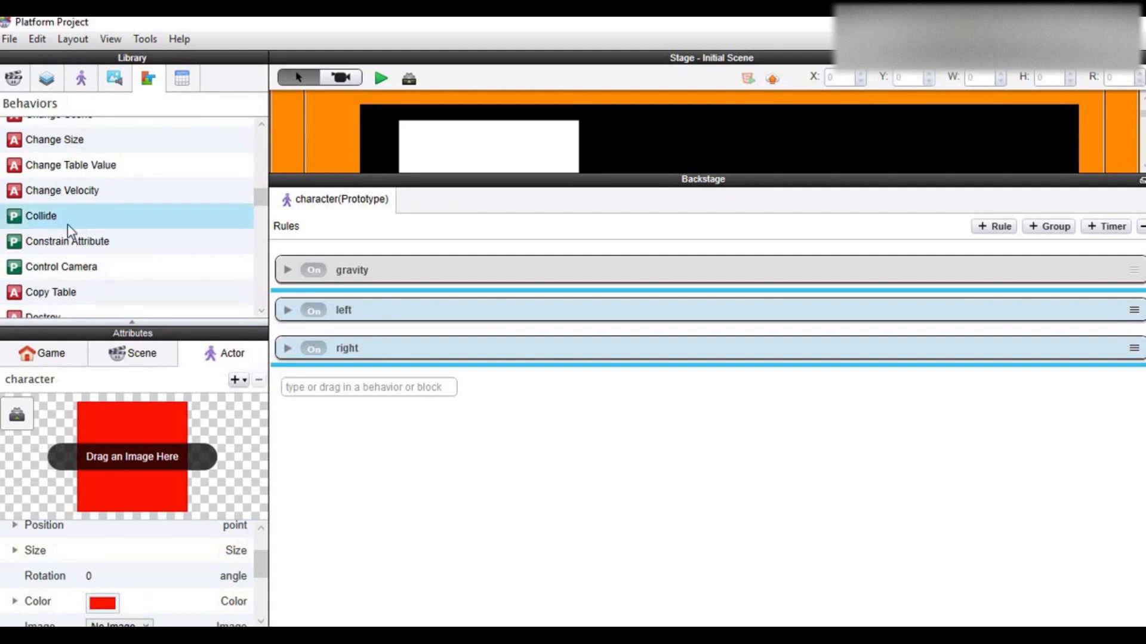
left_click_drag(67, 224, 307, 430)
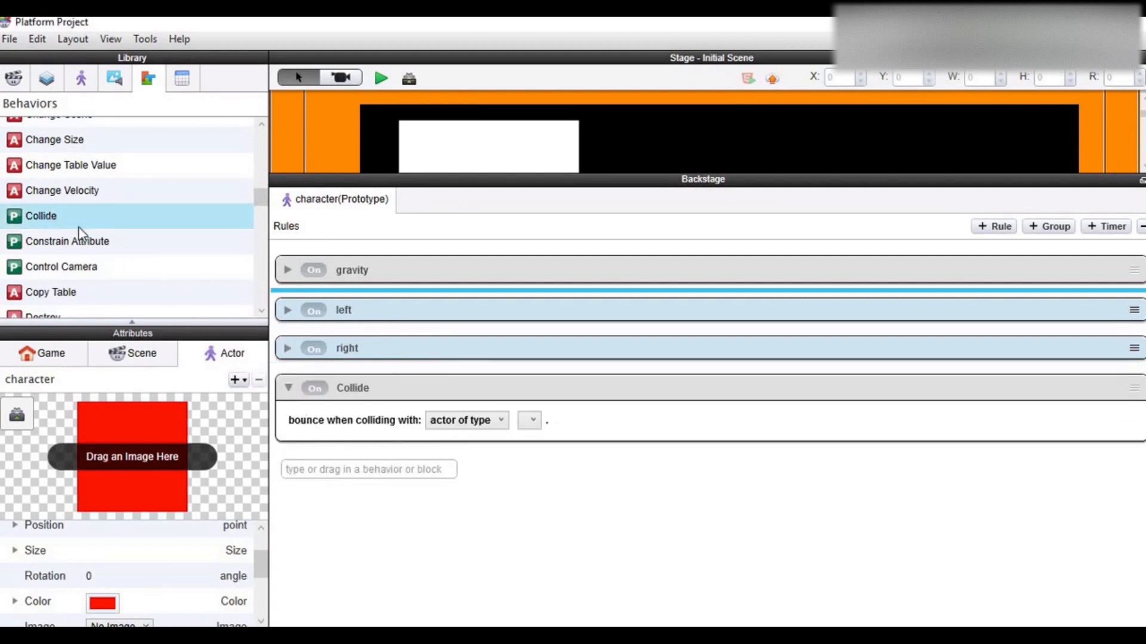
left_click_drag(48, 217, 300, 475)
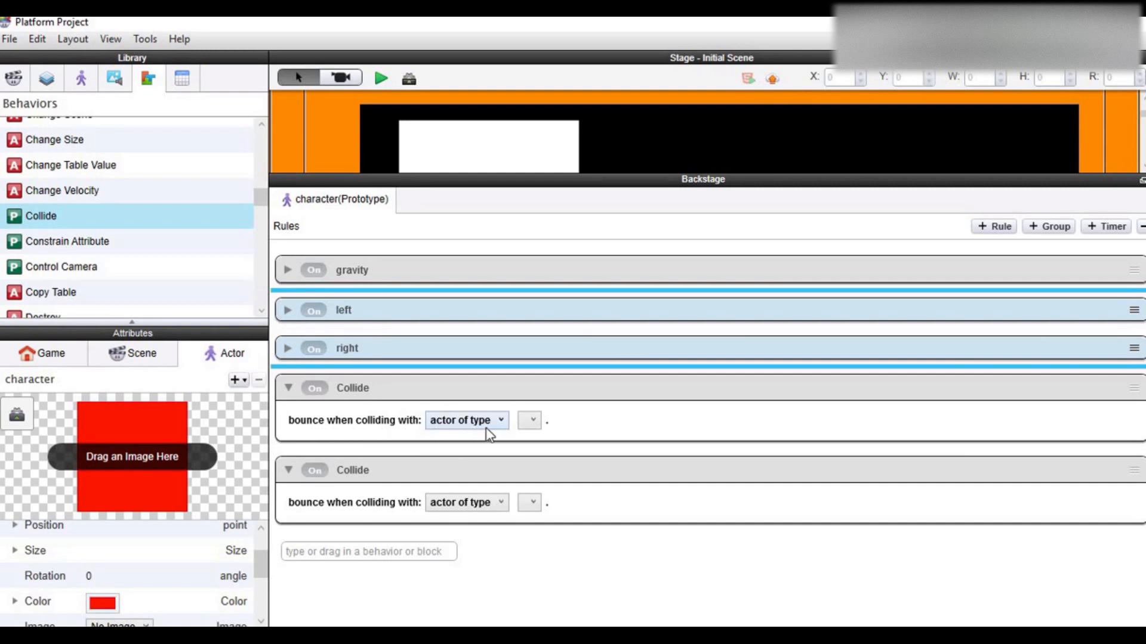
Make the first Collide behavior bounce on actors of type surface and the second on actors of type platforms.
left_click(529, 420)
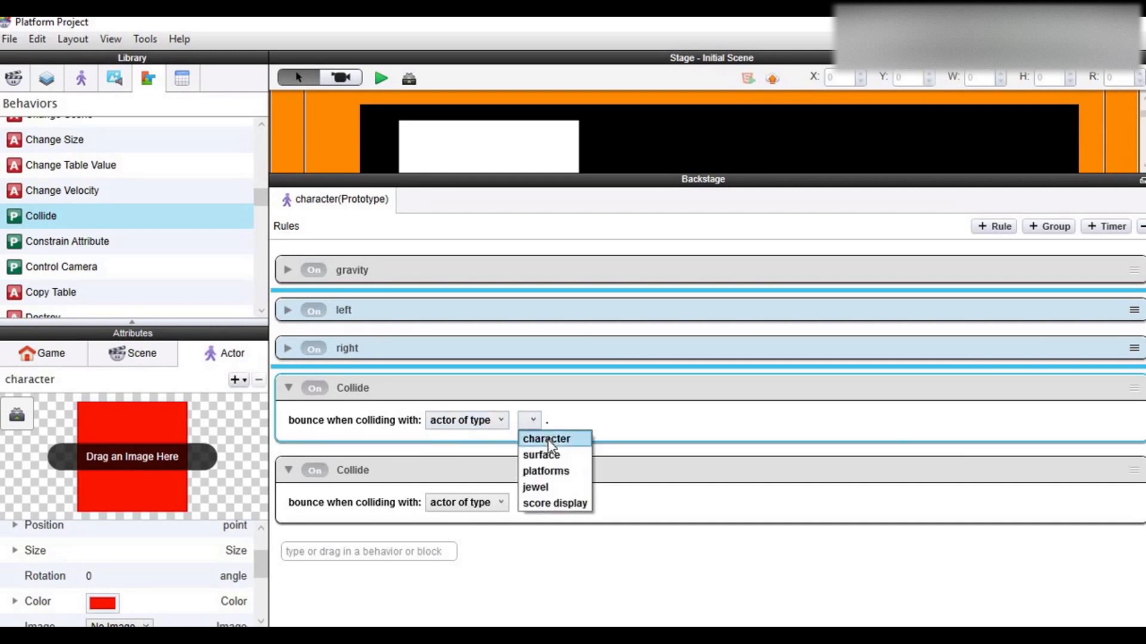
left_click(556, 457)
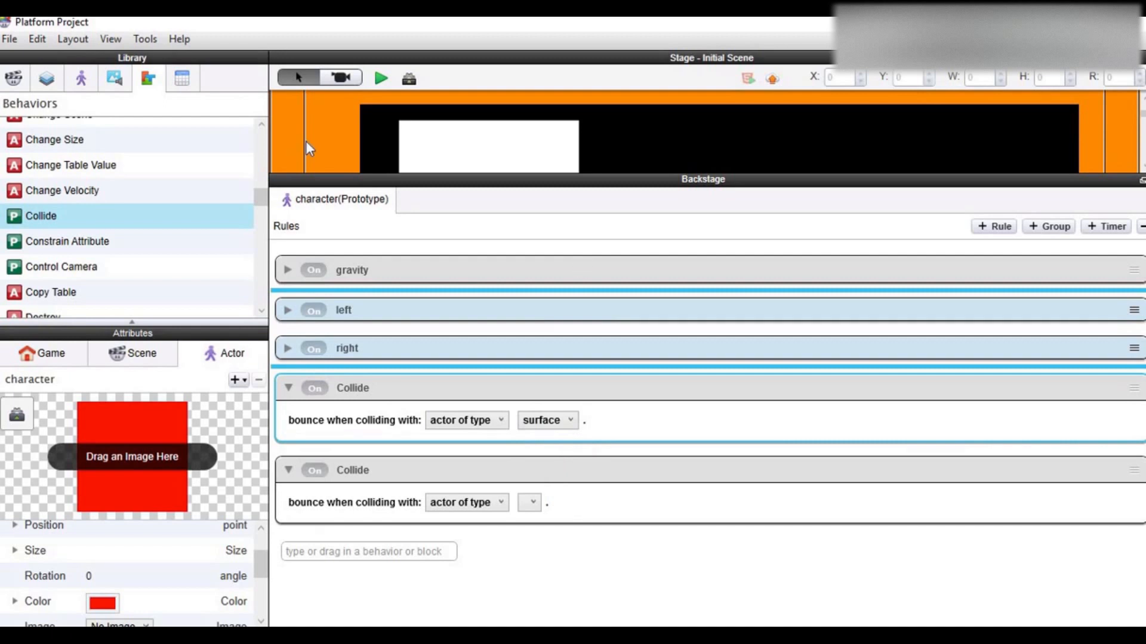
left_click_drag(344, 176, 353, 120)
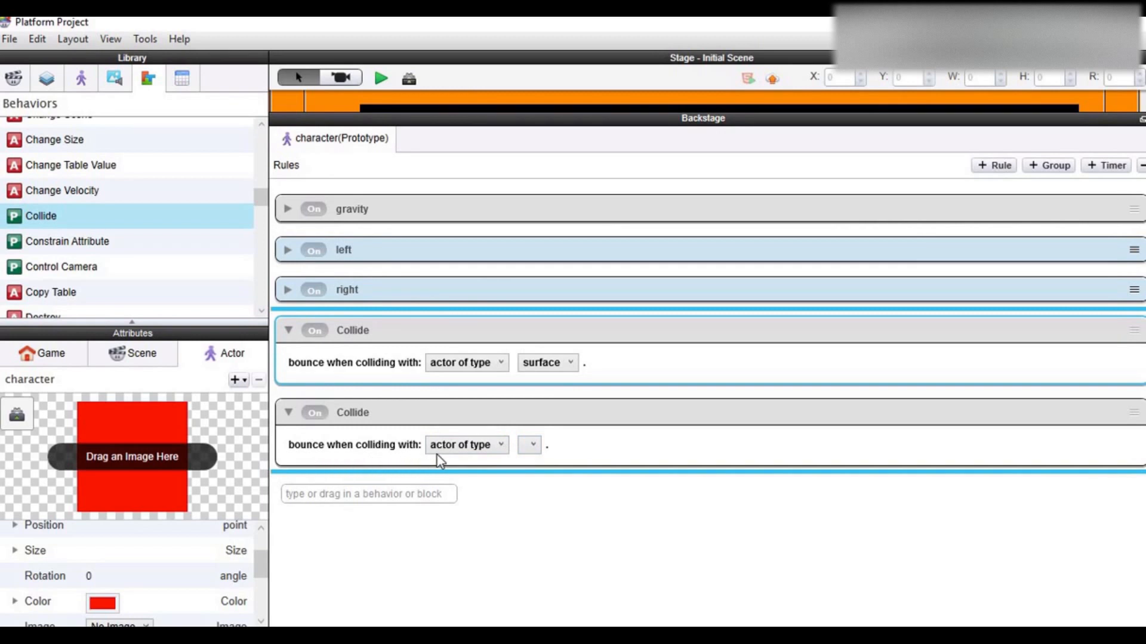
left_click(530, 444)
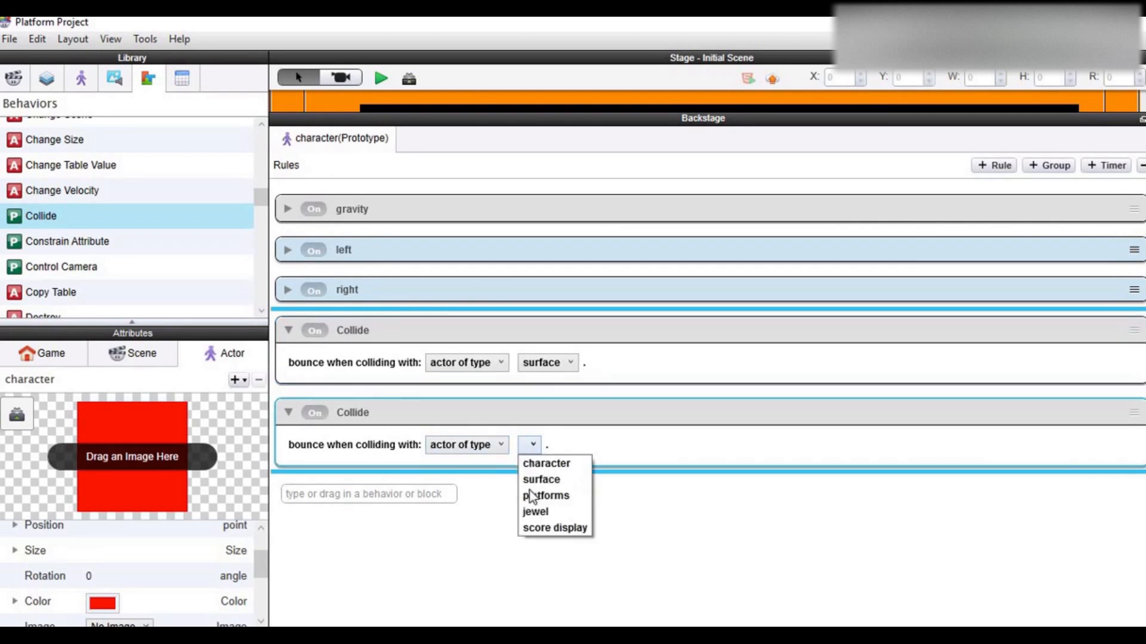
left_click(529, 494)
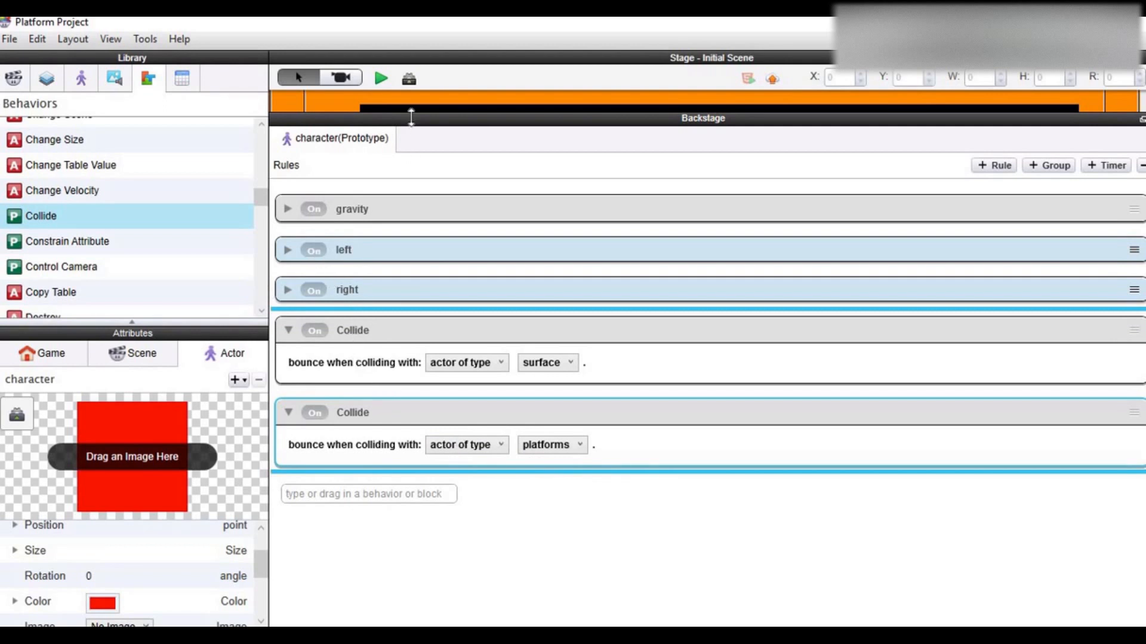
Check the surfaces and platforms on the stage, and collapse both Collide behaviors.
left_click_drag(411, 117, 403, 489)
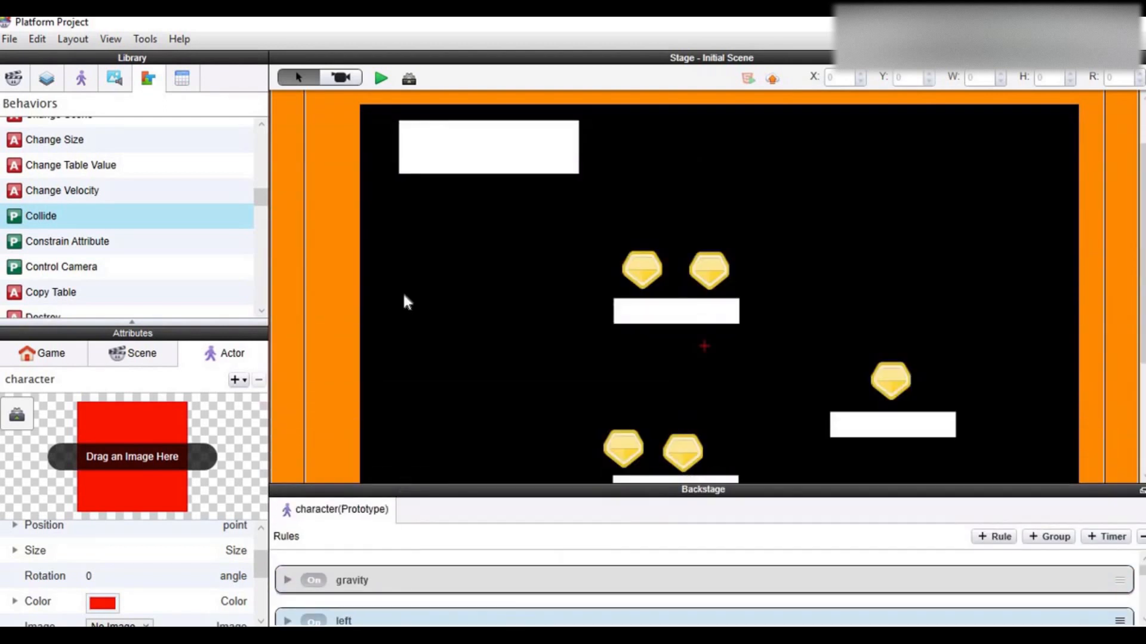
scroll(409, 292, "down", 3)
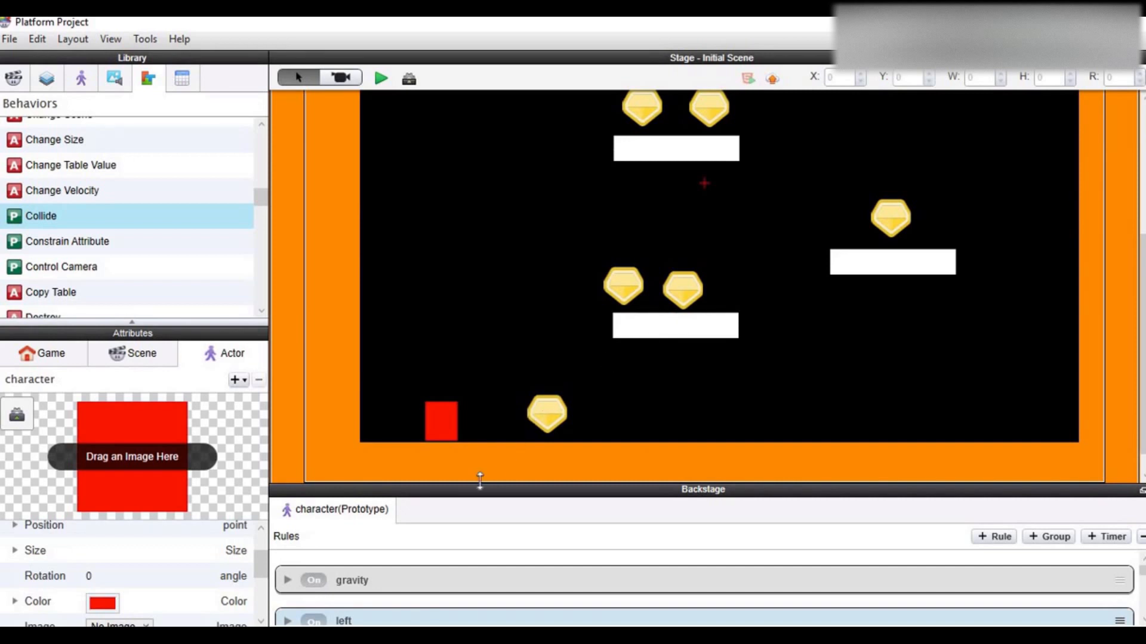
left_click_drag(480, 481, 476, 472)
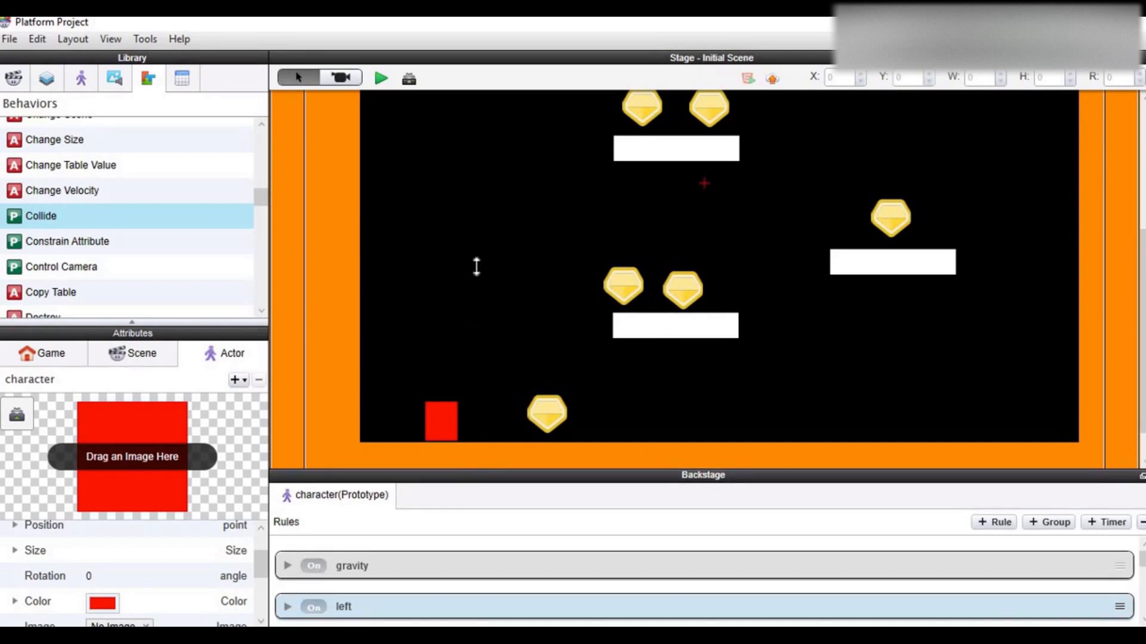
left_click_drag(476, 267, 473, 168)
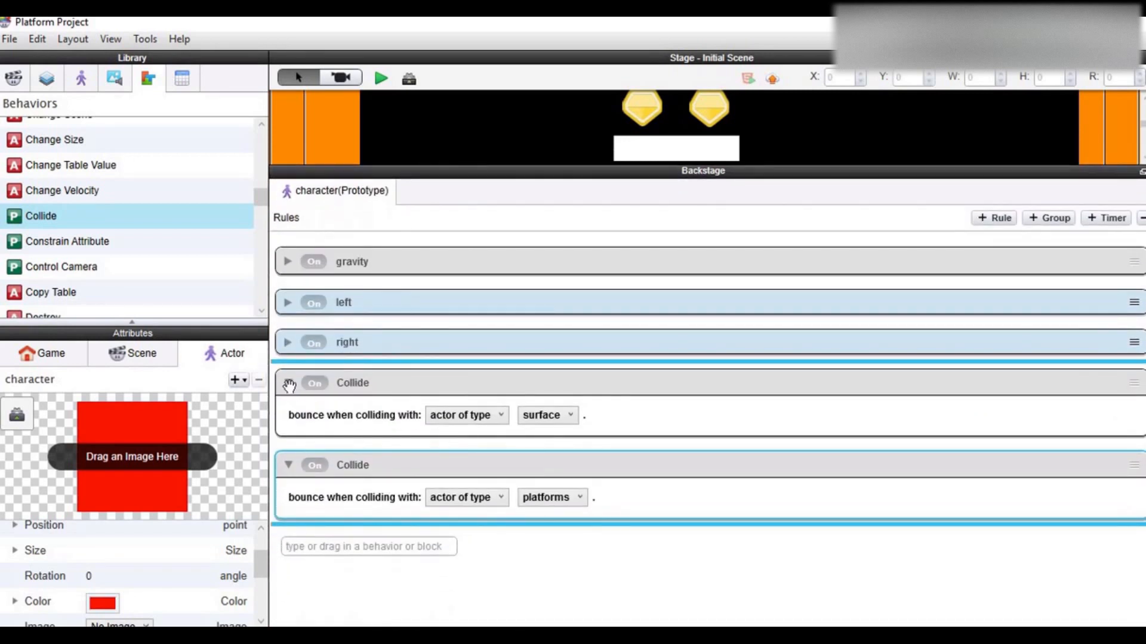
left_click(287, 383)
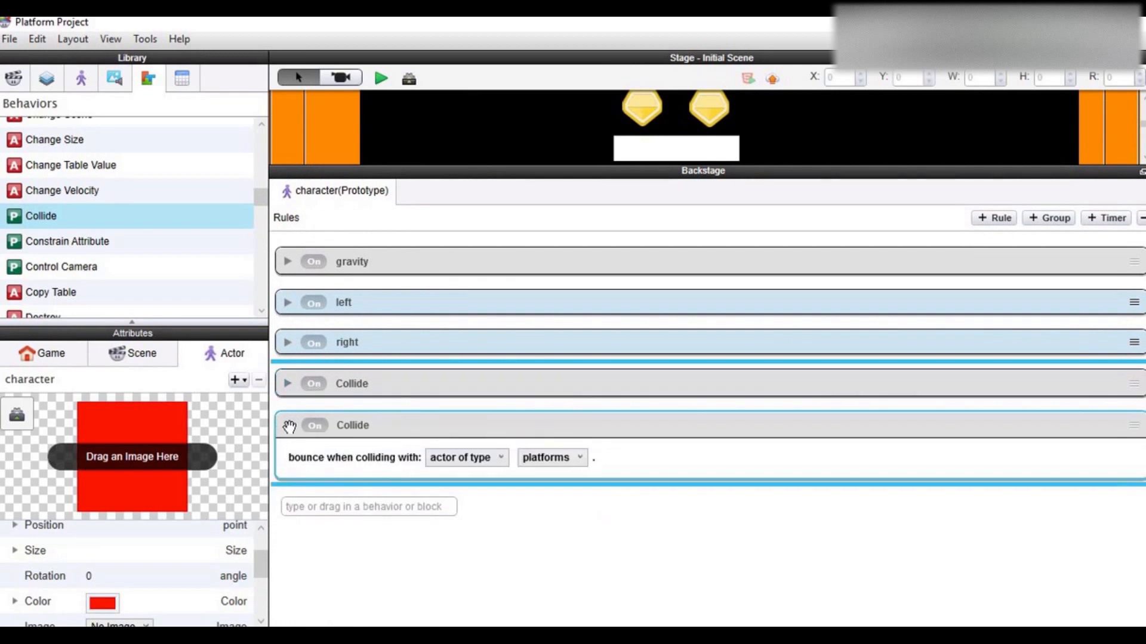
left_click(287, 425)
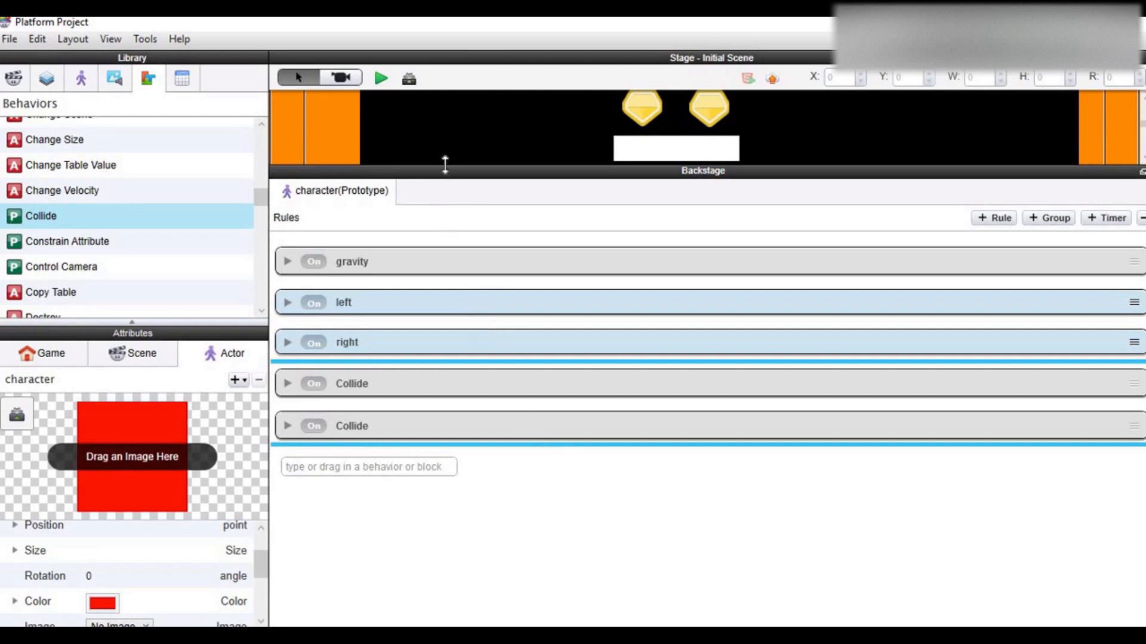
Look over the platforms and surfaces on the stage, and review the settings of the character's left rule.
left_click_drag(442, 167, 446, 503)
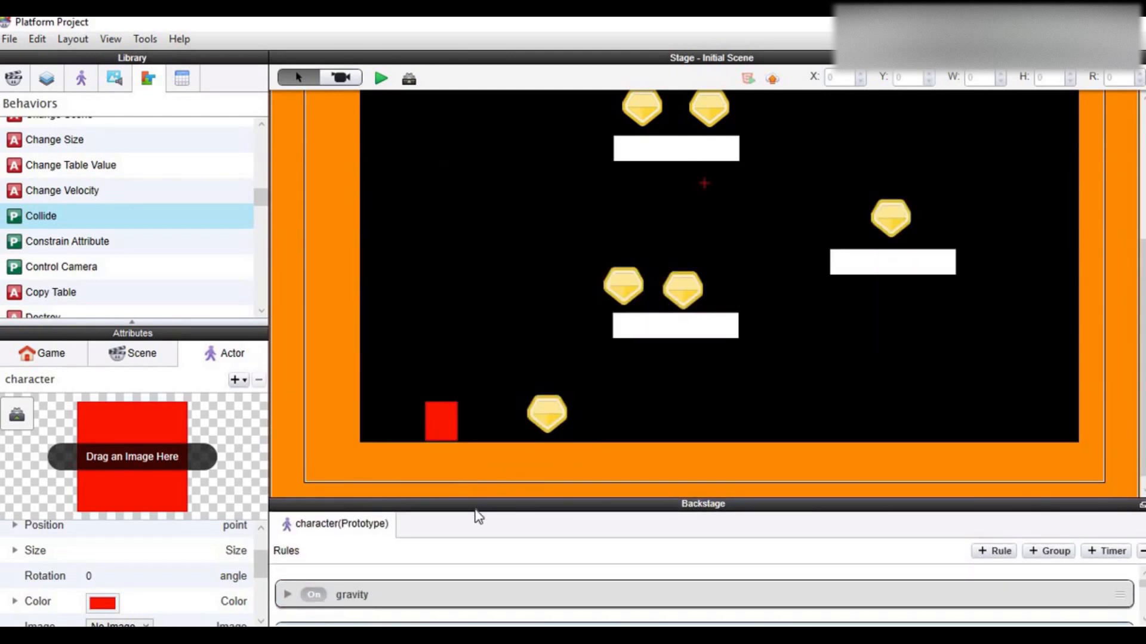
left_click_drag(475, 501, 465, 177)
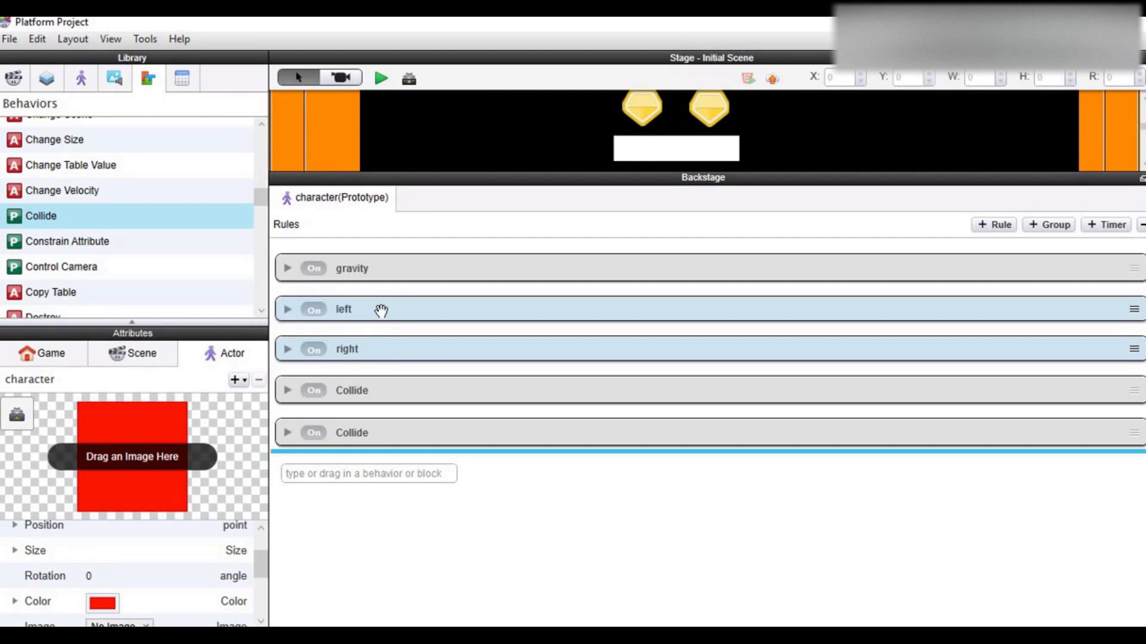
left_click(287, 309)
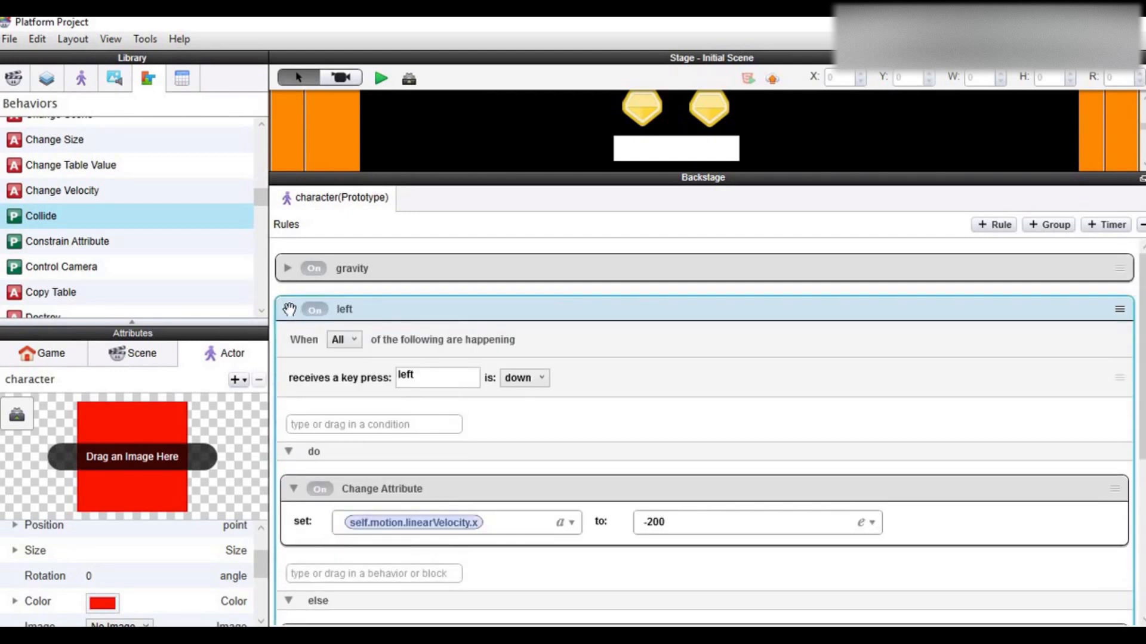
left_click(289, 309)
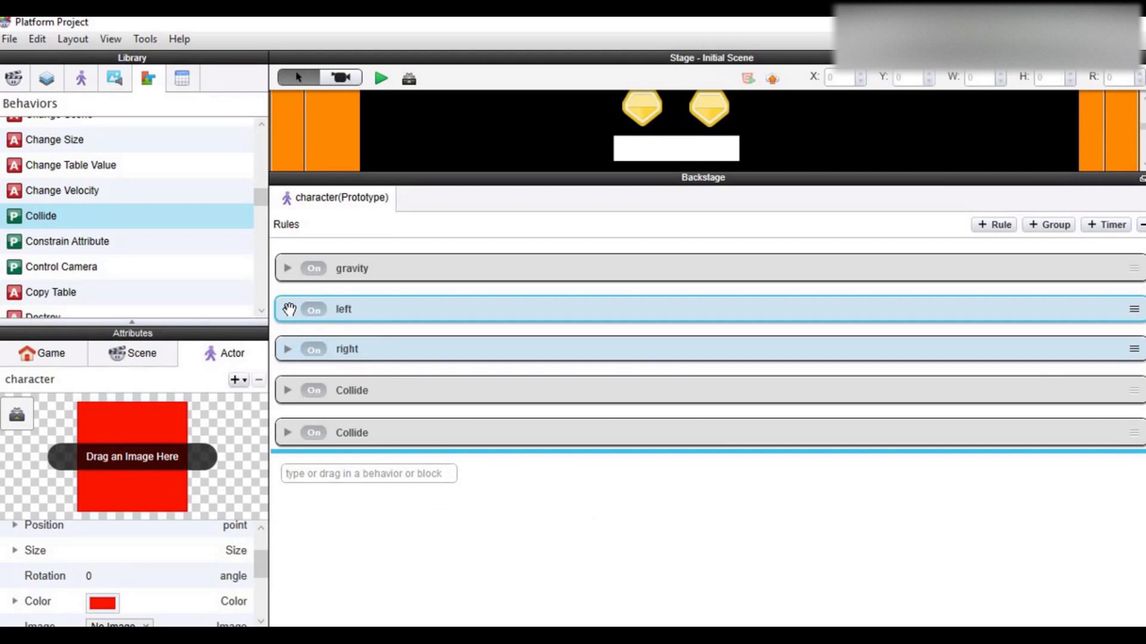
left_click(529, 500)
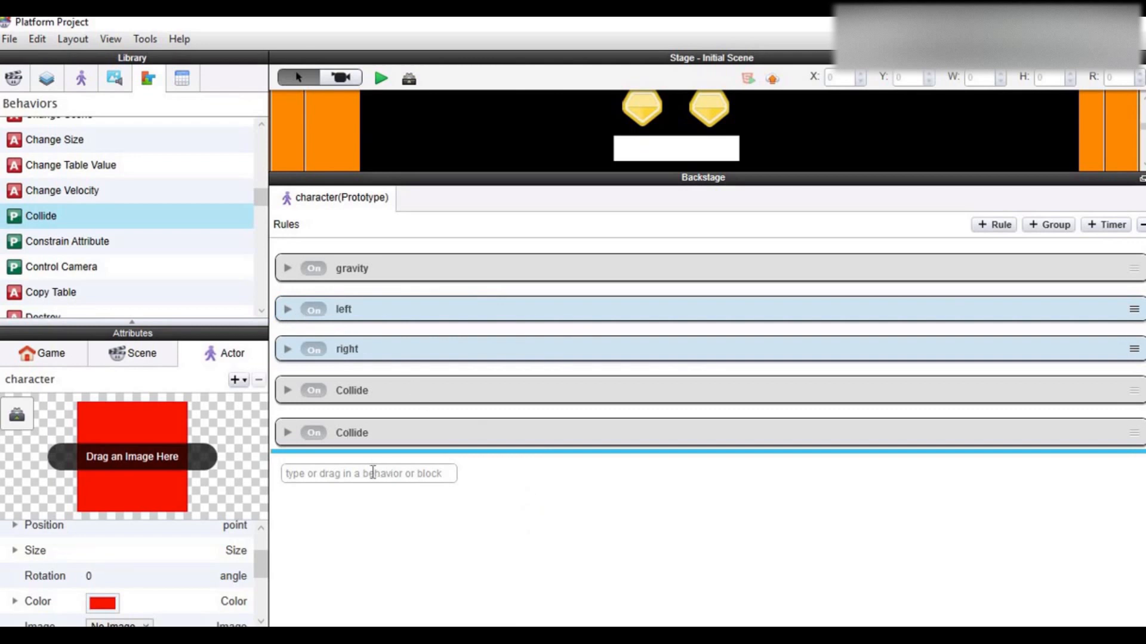
left_click(372, 472)
type("keyboard Input")
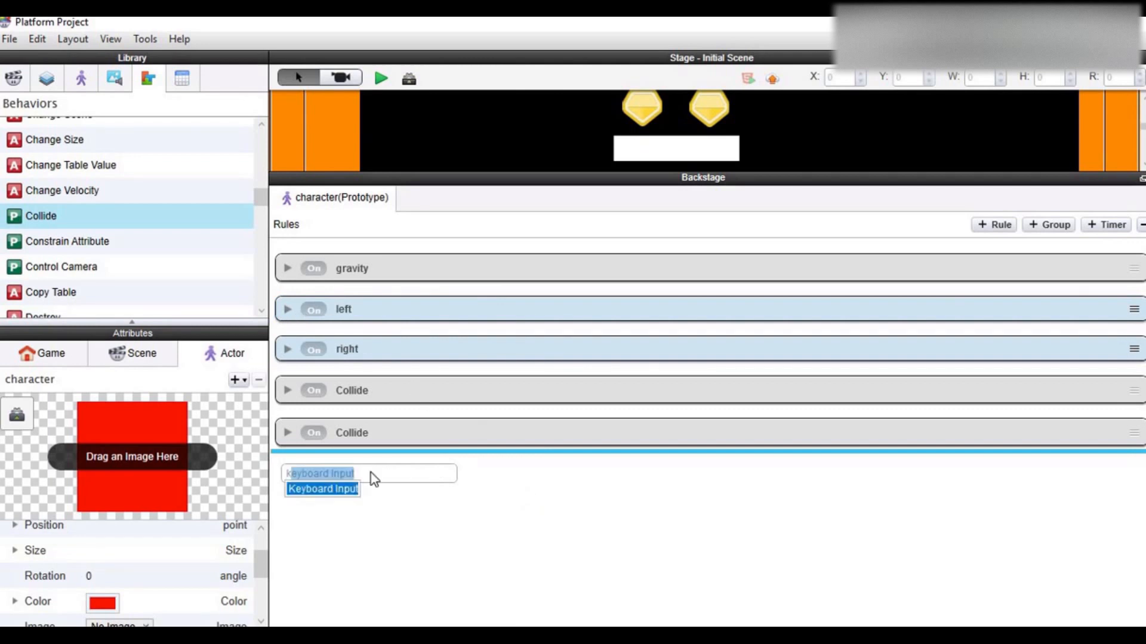
left_click(387, 473)
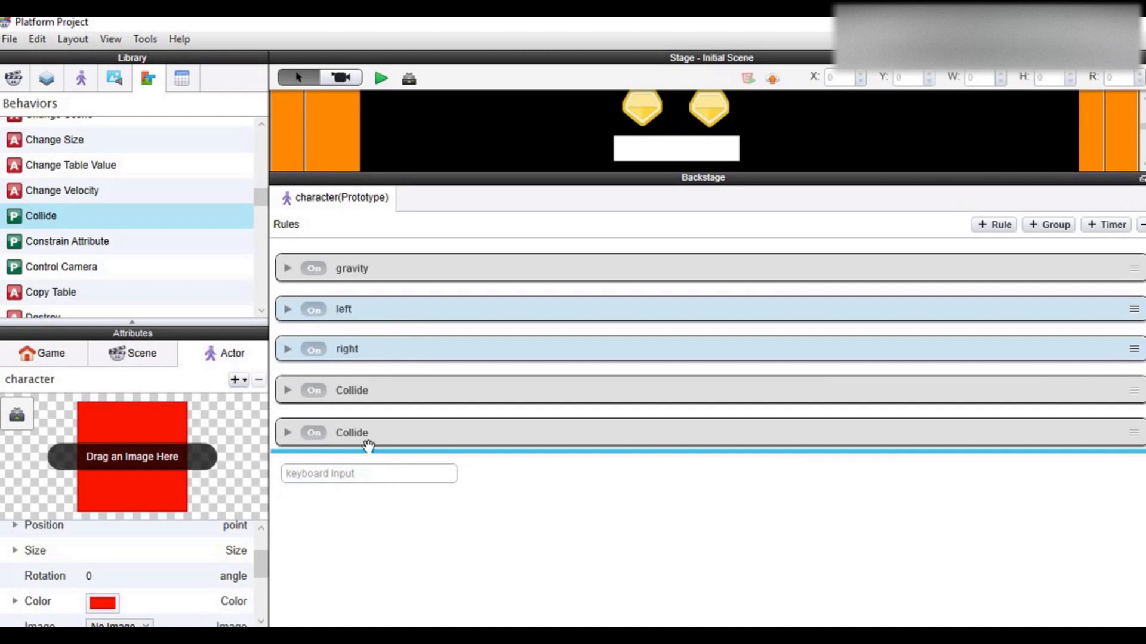
Add a rule below the second Collide behavior with the condition that the space key is down.
left_click(287, 309)
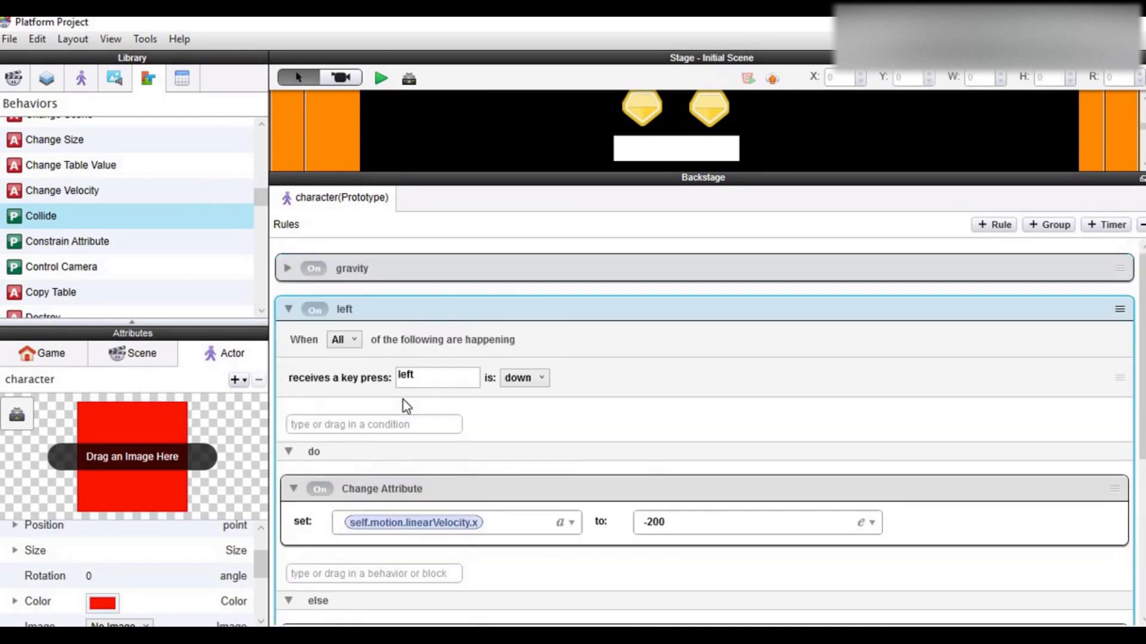
left_click(287, 309)
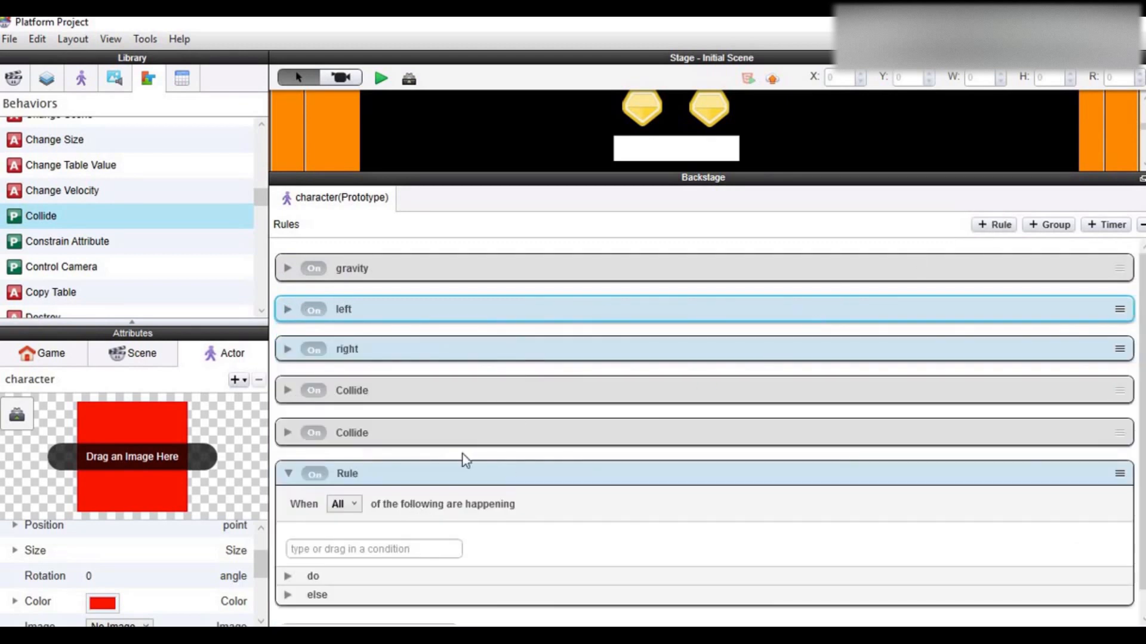
left_click(366, 549)
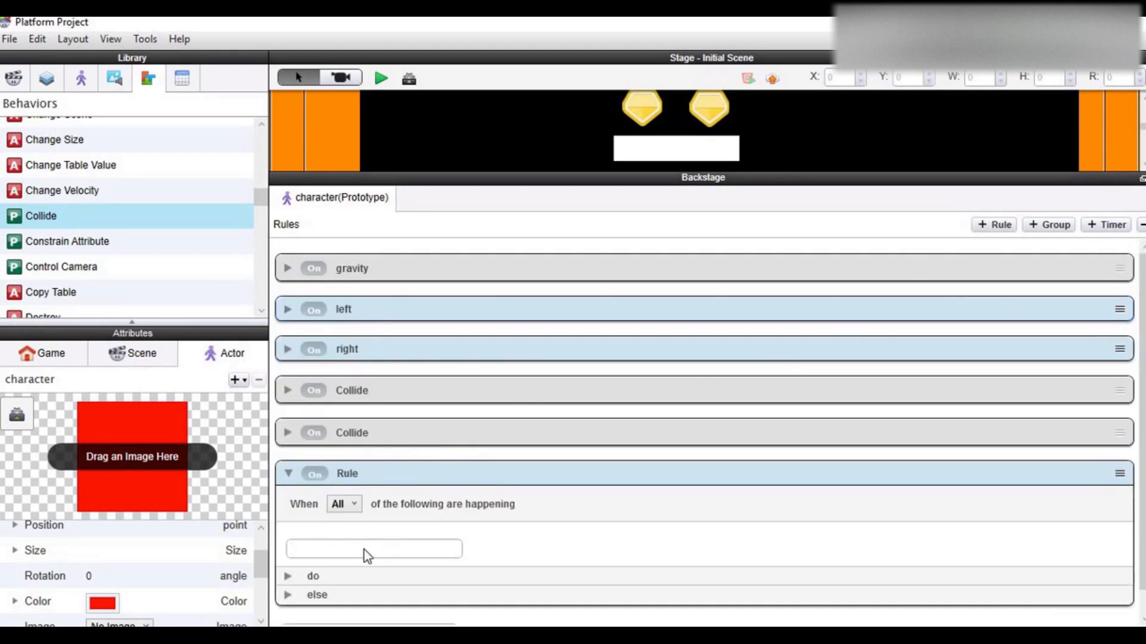
type("key")
left_click(292, 560)
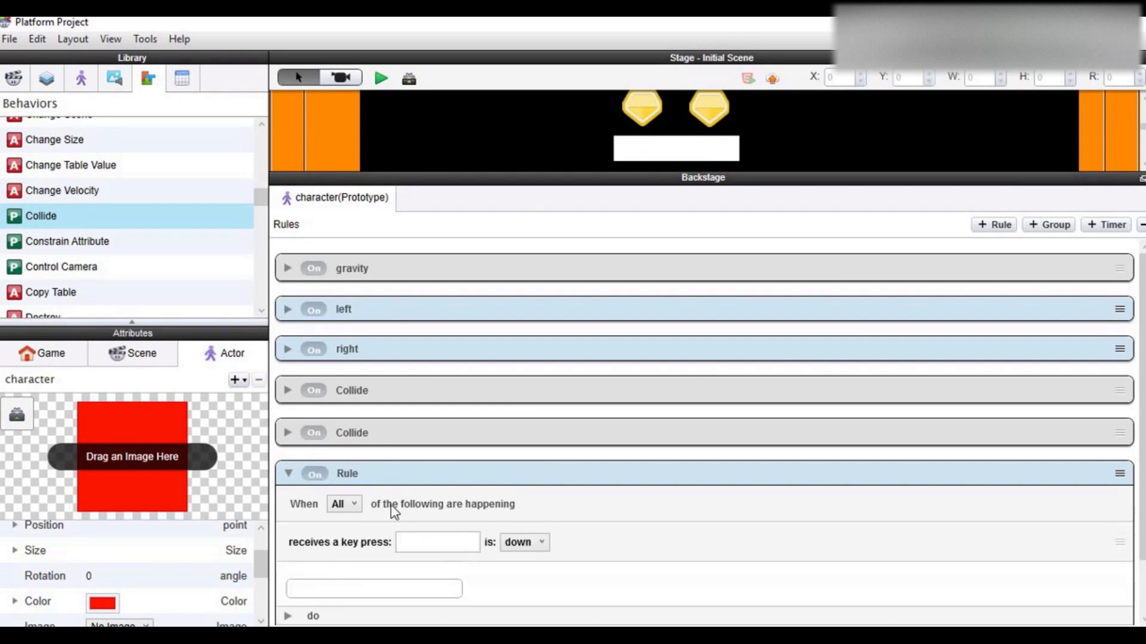
scroll(422, 512, "down", 1)
left_click(424, 509)
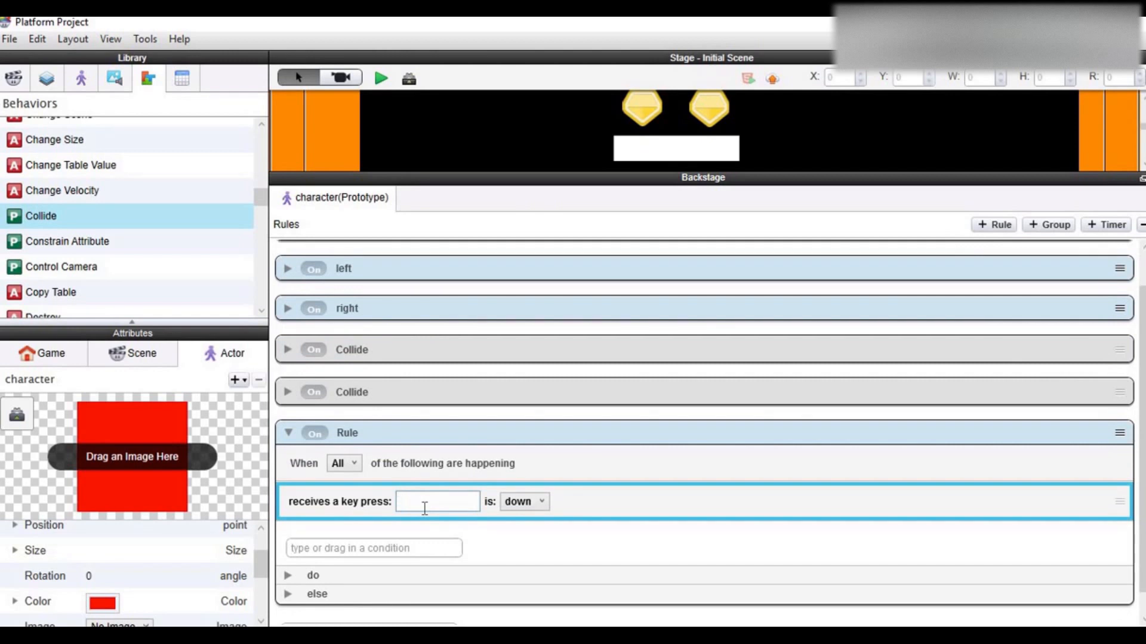
key("space")
left_click(535, 531)
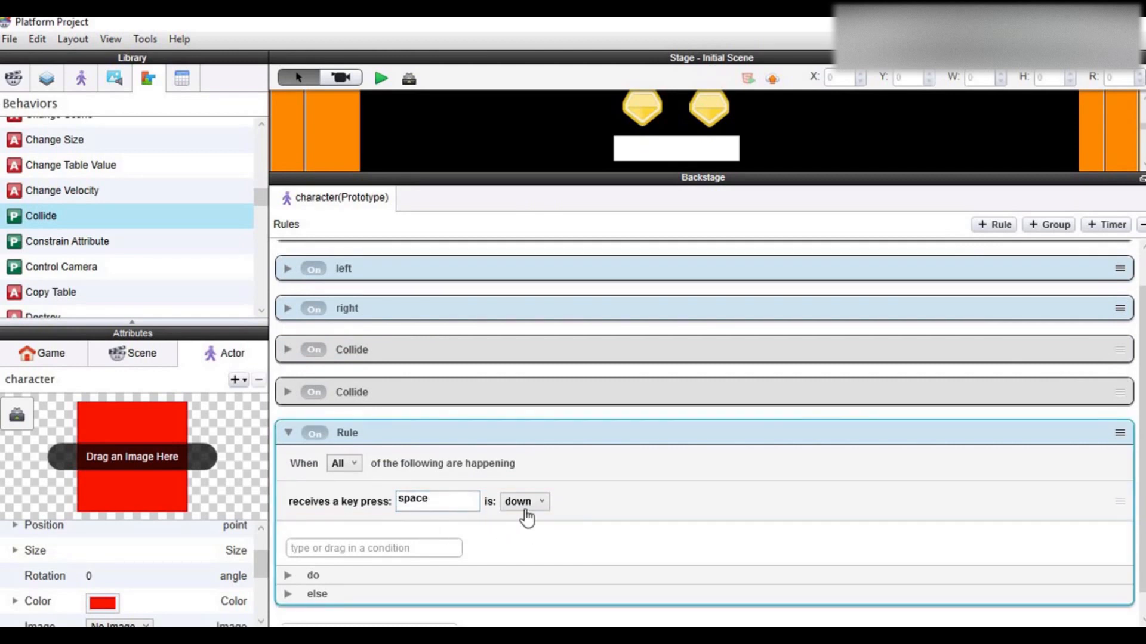
Add a Change Attribute behavior to the do section of the new space-key rule.
scroll(388, 540, "down", 1)
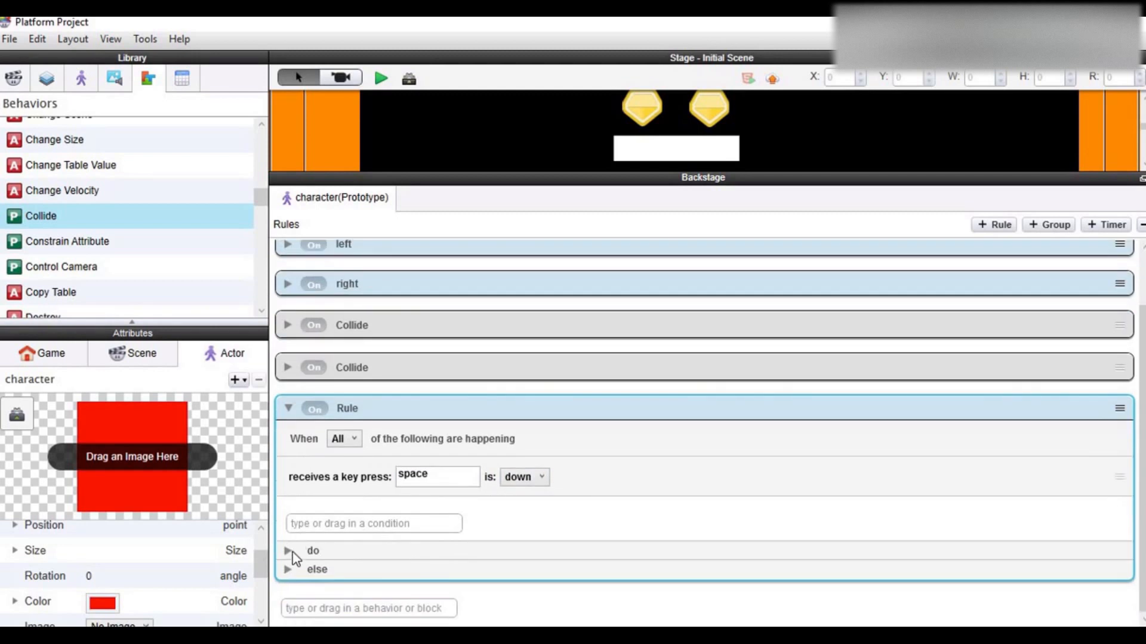
left_click(288, 552)
scroll(320, 531, "down", 2)
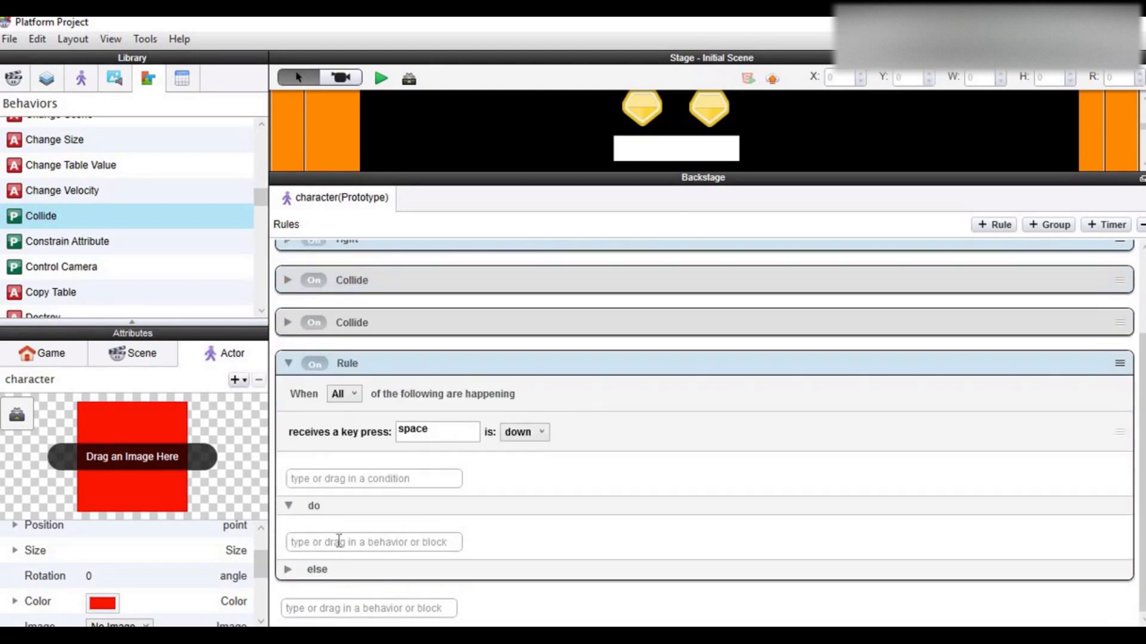
left_click(339, 541)
scroll(106, 230, "up", 3)
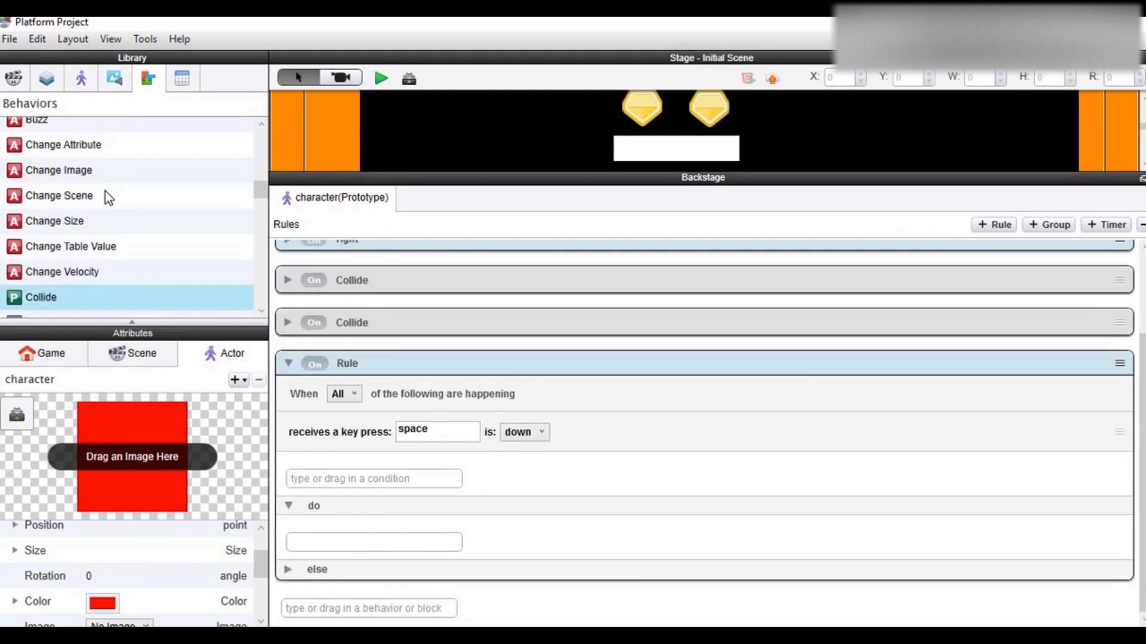
scroll(89, 191, "up", 2)
left_click_drag(83, 187, 329, 534)
scroll(537, 513, "down", 3)
Make the Change Attribute behavior set self.motion.linearVelocity.y to 500.
left_click(572, 495)
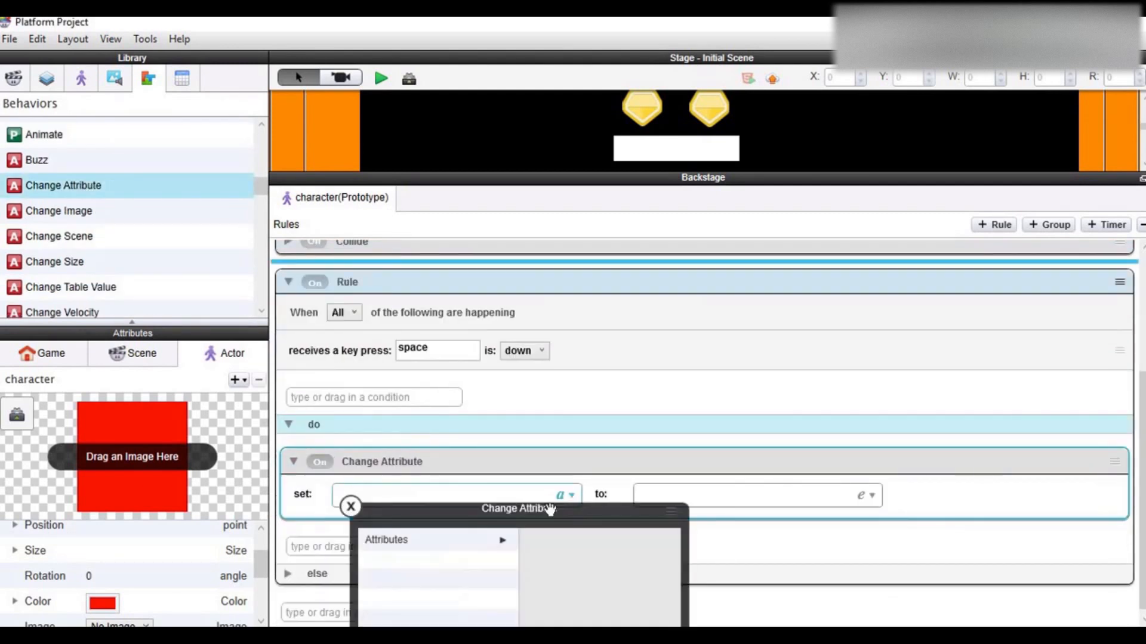
left_click_drag(549, 509, 547, 324)
left_click(495, 356)
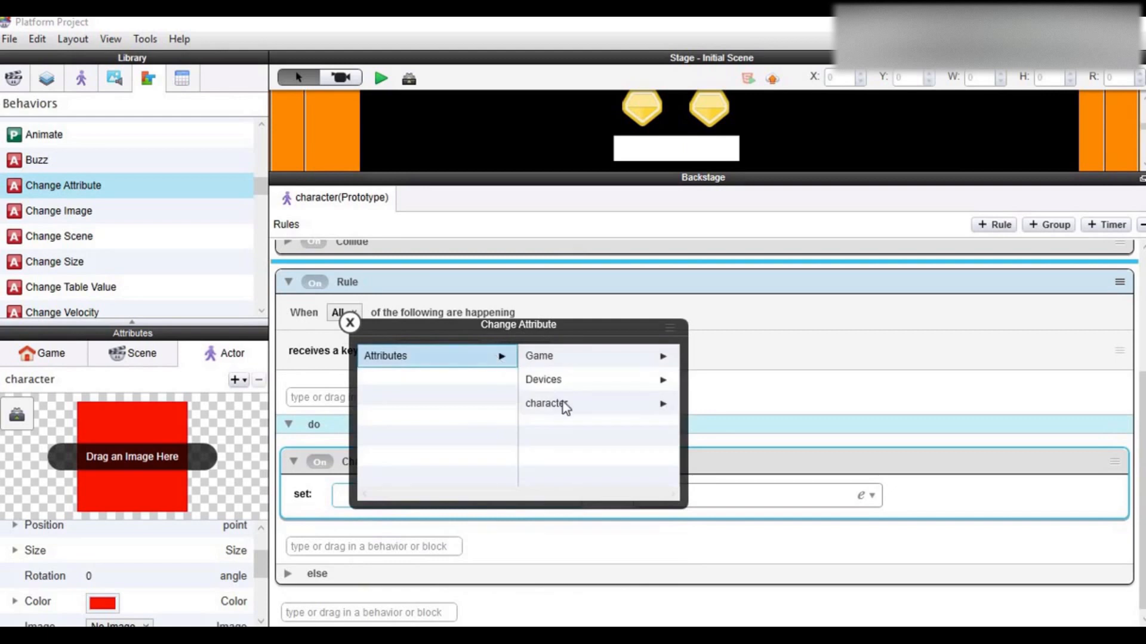
left_click(563, 402)
scroll(563, 418, "down", 3)
left_click(552, 452)
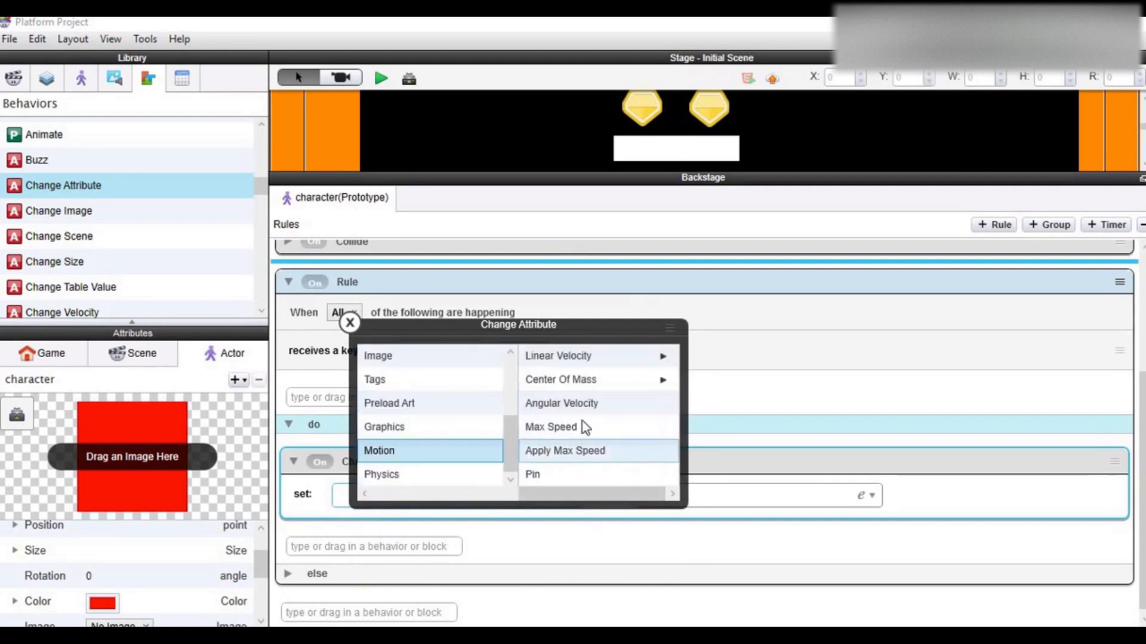
left_click(583, 356)
left_click(560, 382)
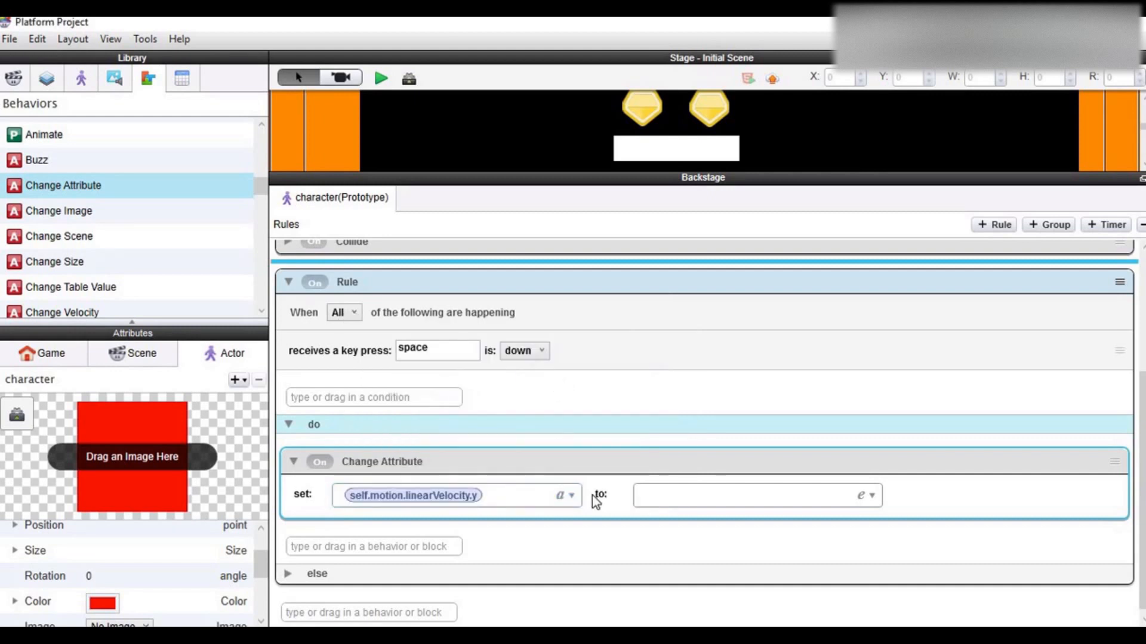
left_click(685, 500)
type("500")
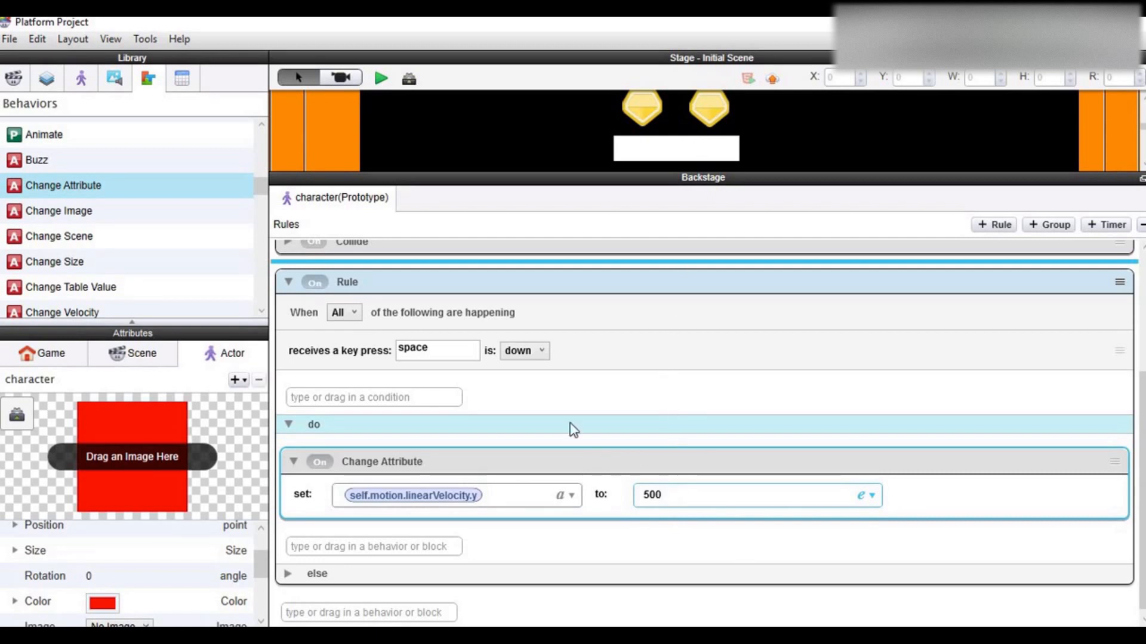
Rename the space-key rule as jump and collapse it.
left_click(344, 281)
left_click(346, 282)
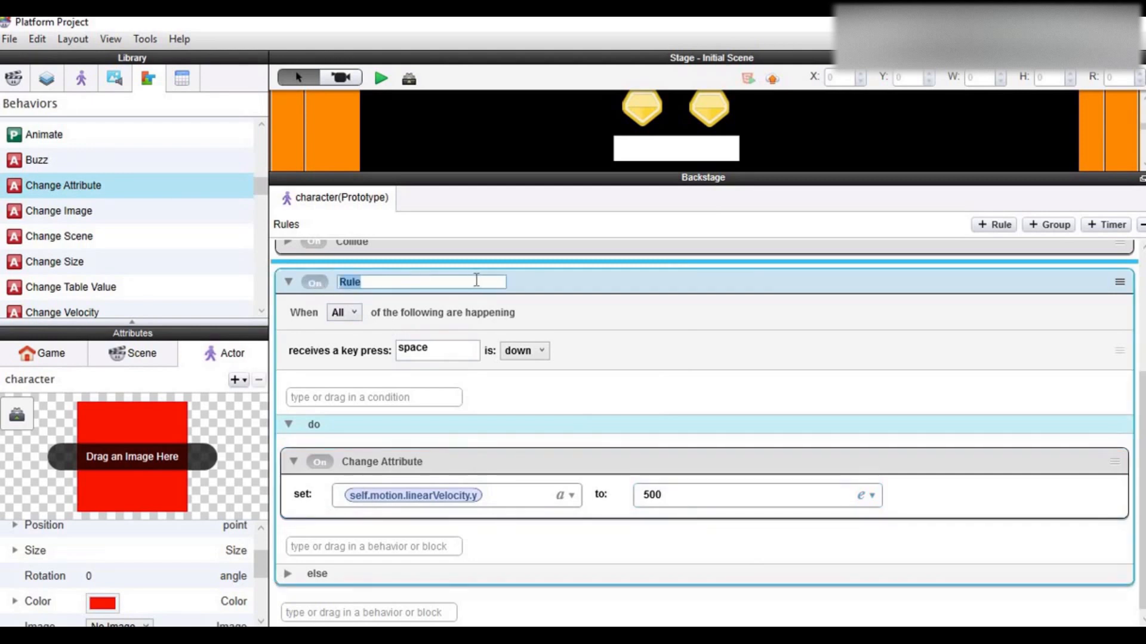
type("jump")
left_click(513, 389)
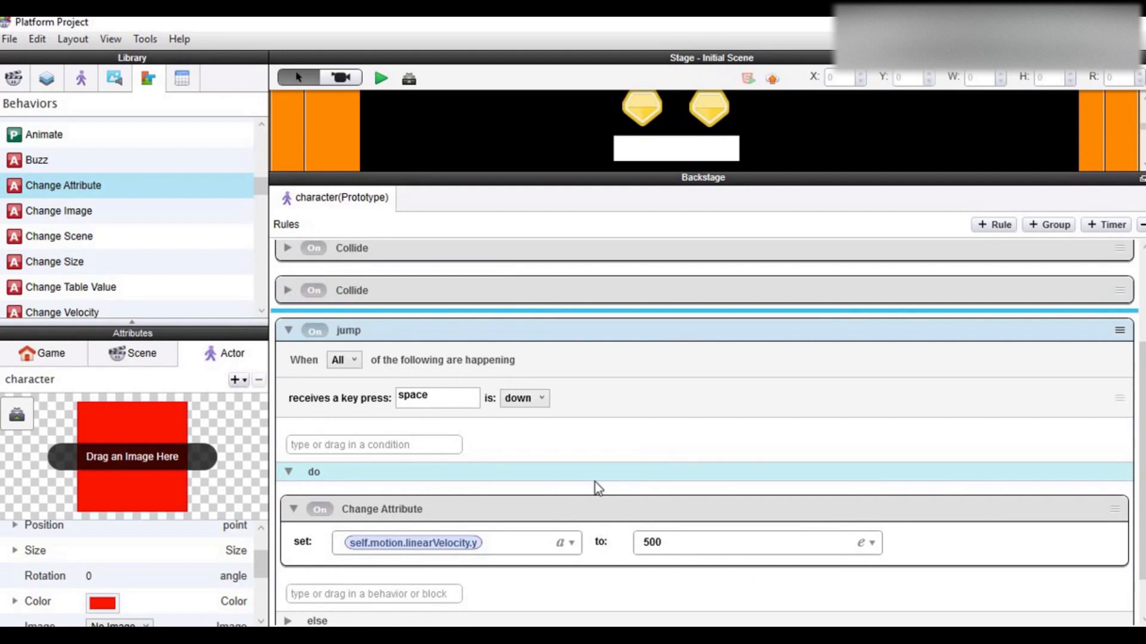
left_click(289, 330)
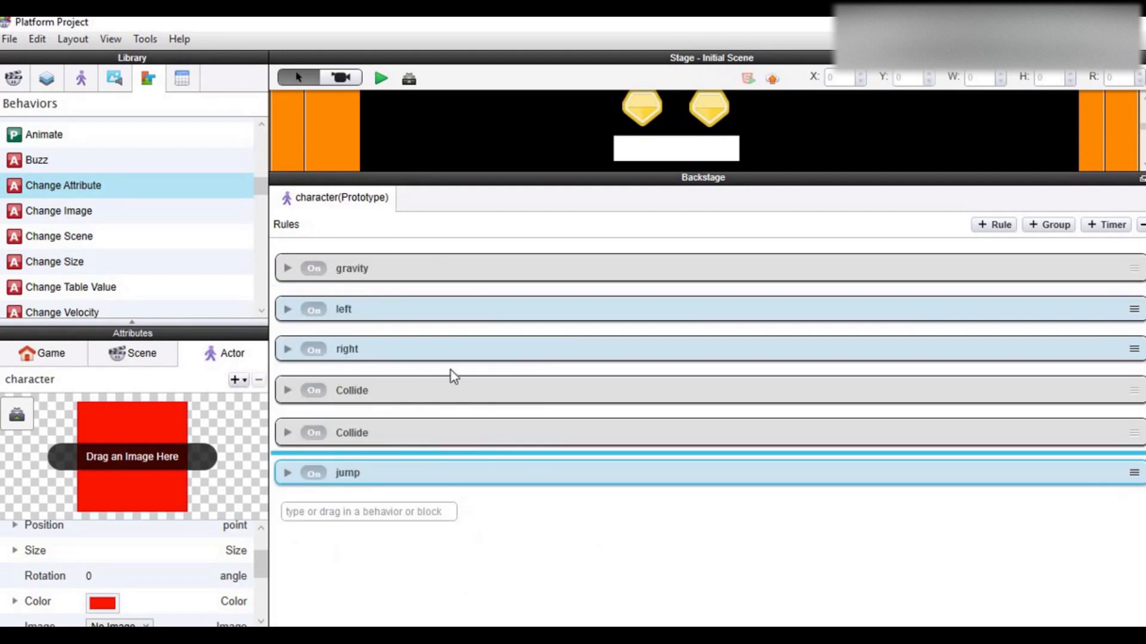
Enlarge the stage area, preview the game, and test moving the character right and left.
left_click_drag(413, 172, 409, 351)
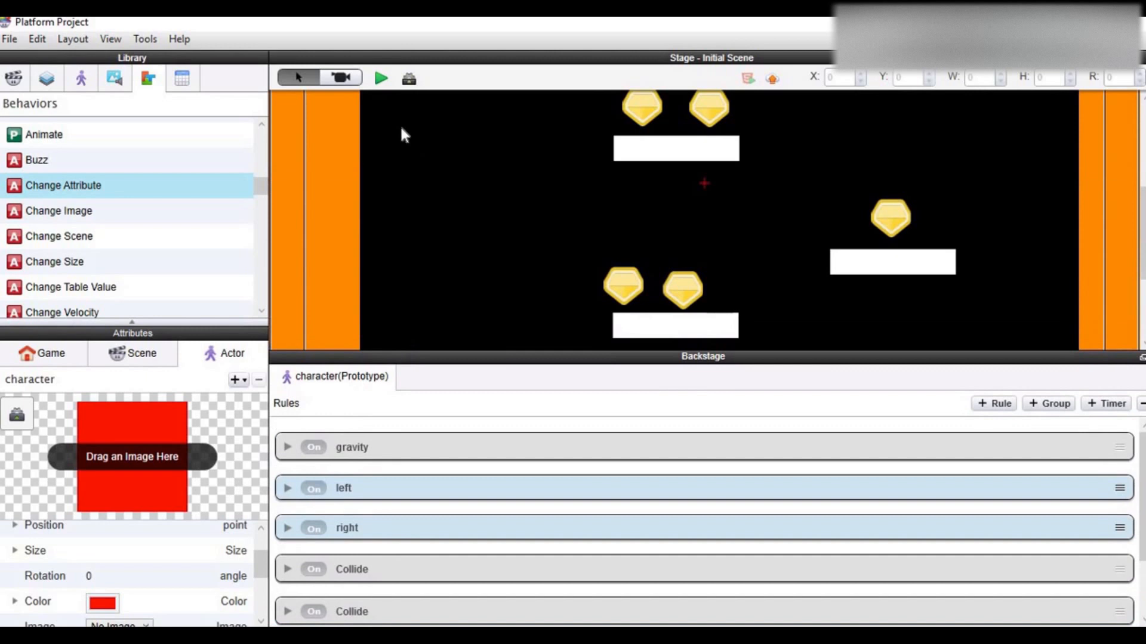
left_click(382, 79)
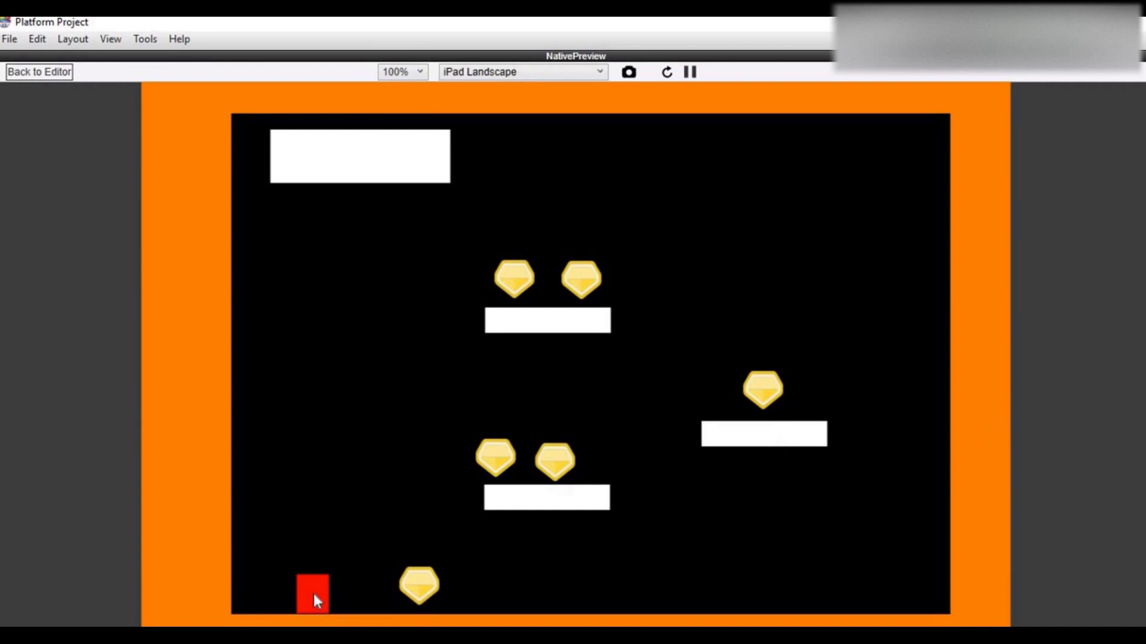
key("Right")
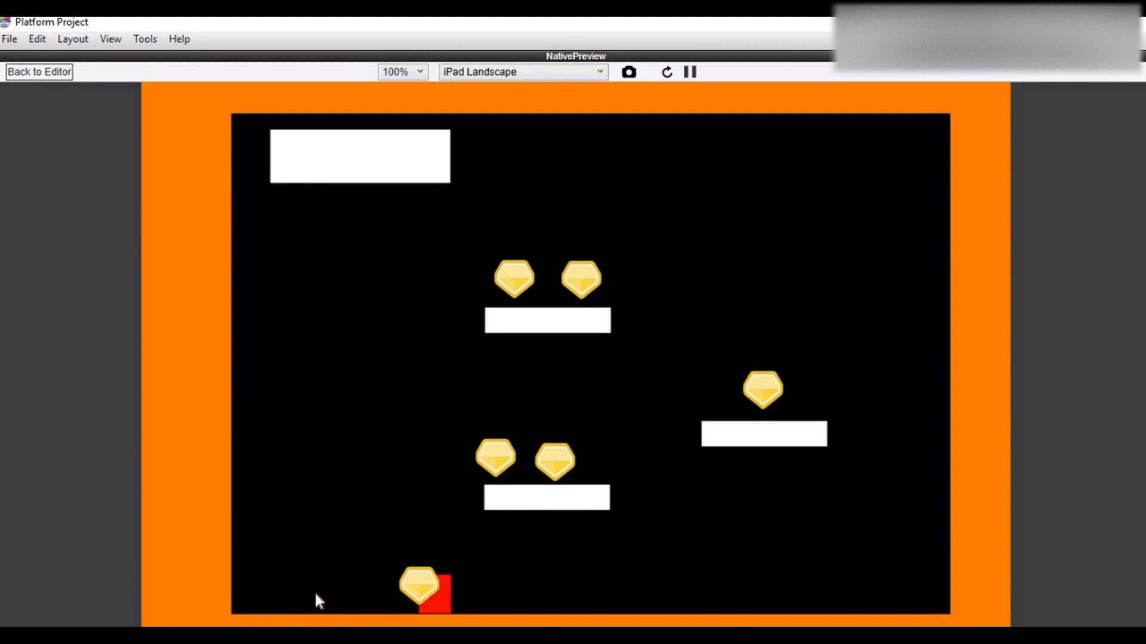
key("Left")
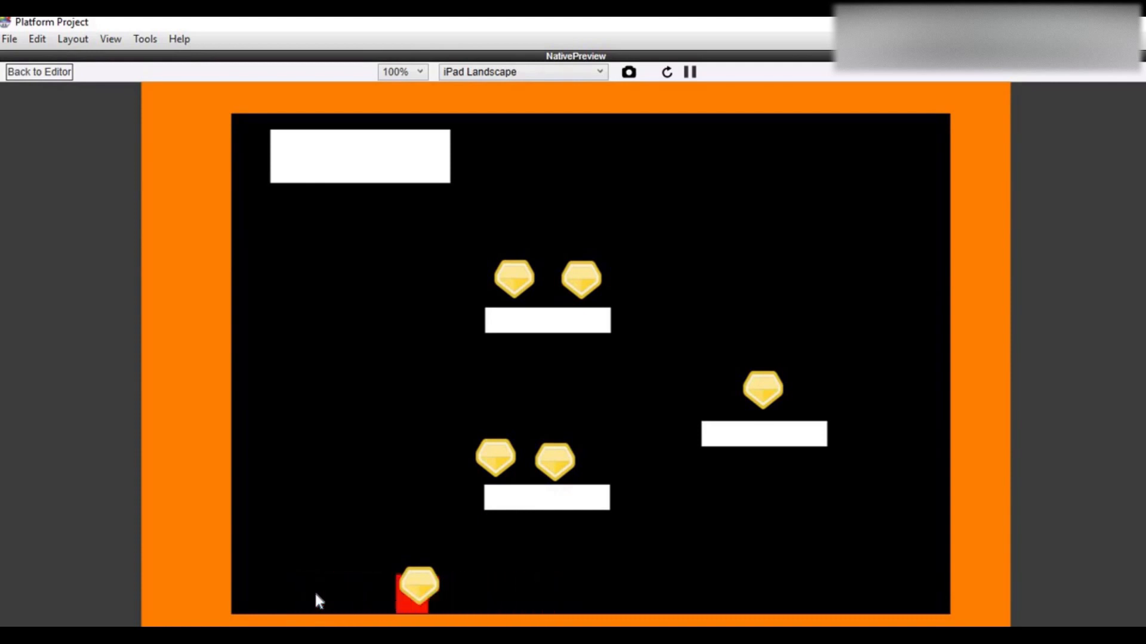
Test the character's jump repeatedly in the preview, including while moving right below the platforms.
key("Up")
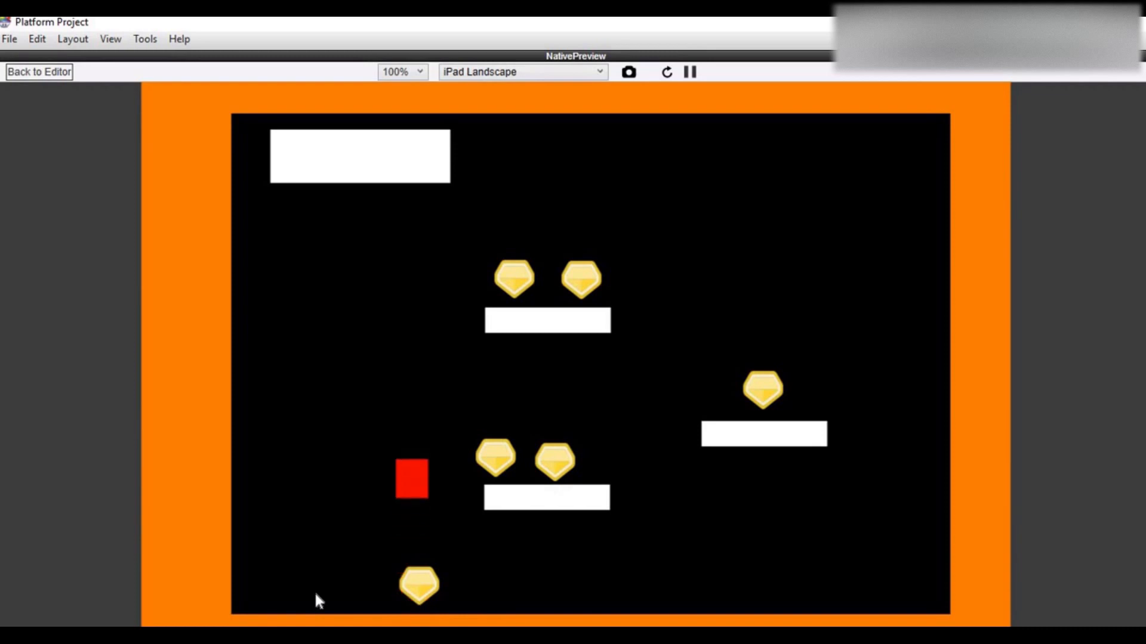
key("Up")
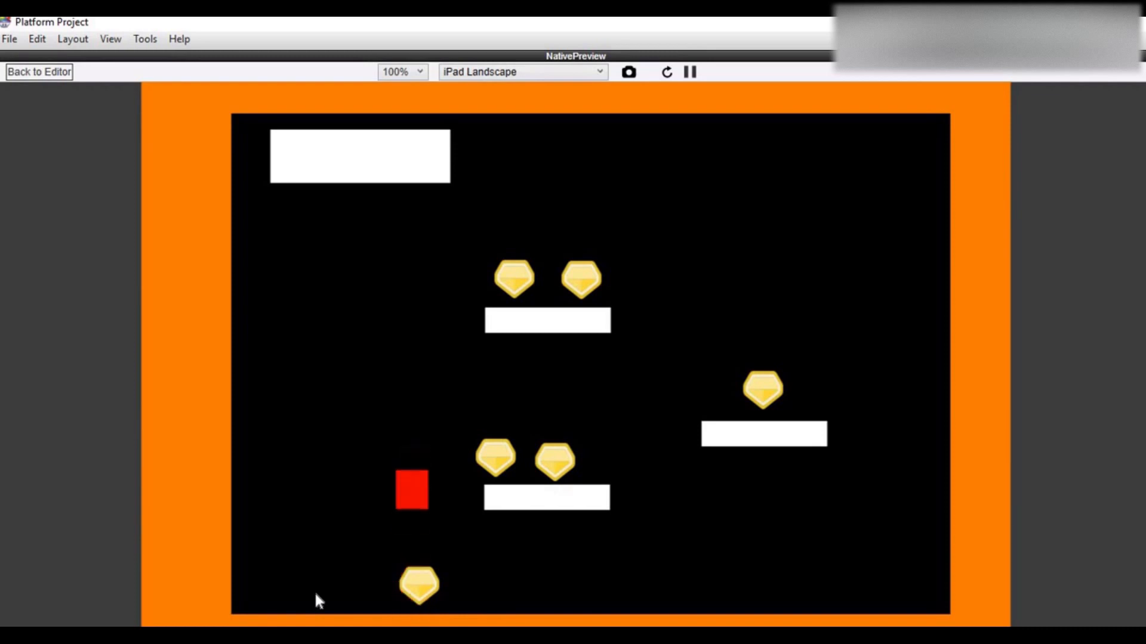
key("Up")
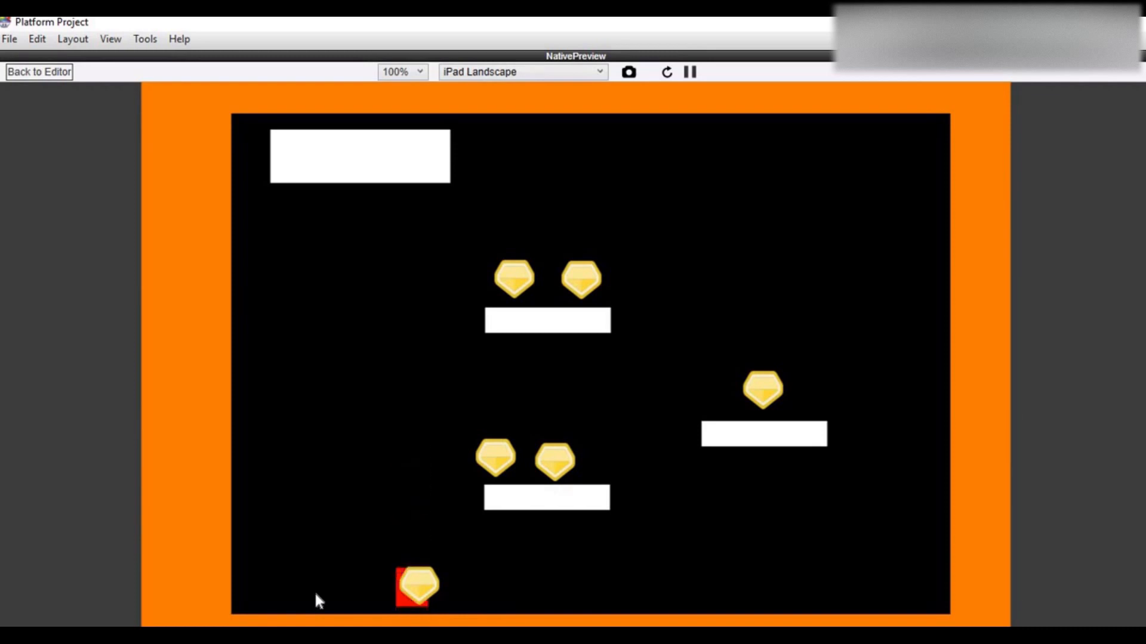
key("Up")
key("Up")
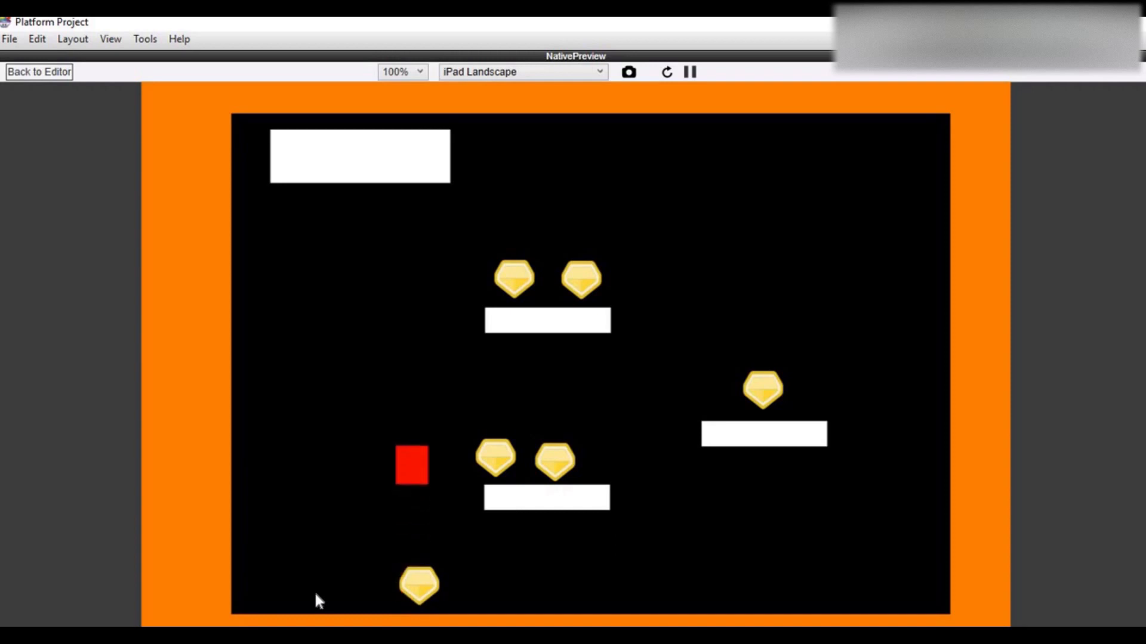
key("Right")
key("Right")
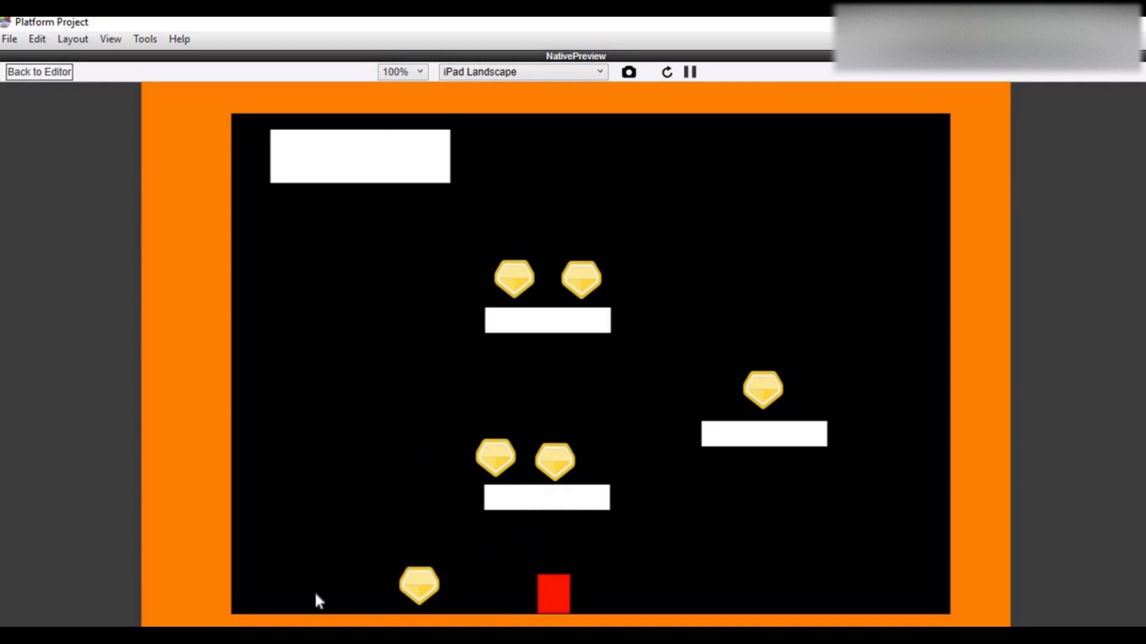
key("Up")
key("Up")
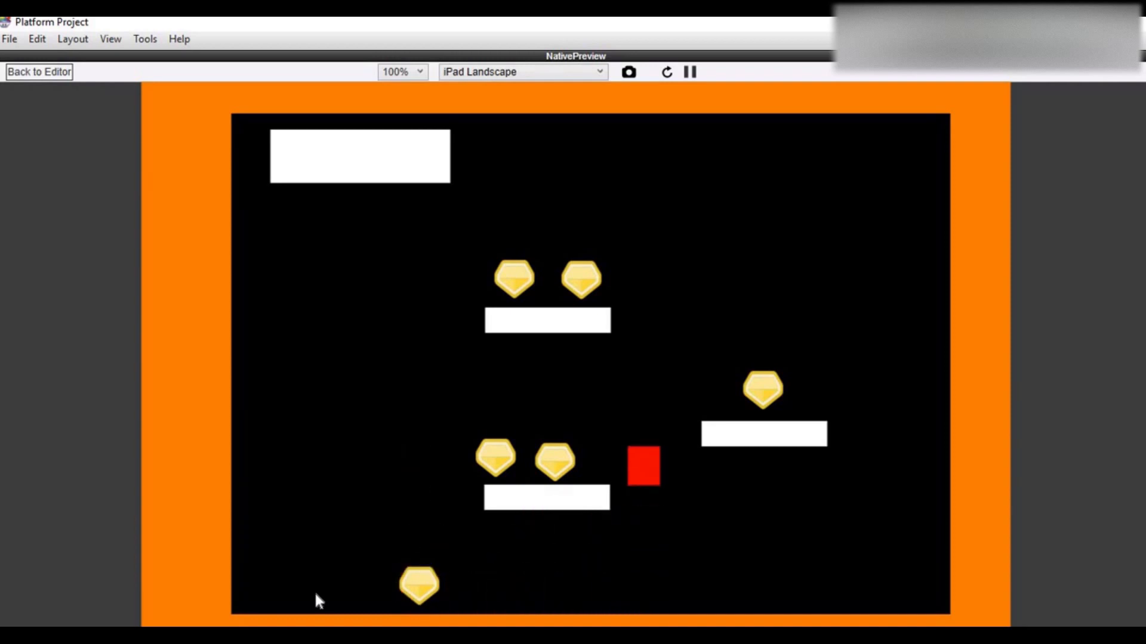
key("Up")
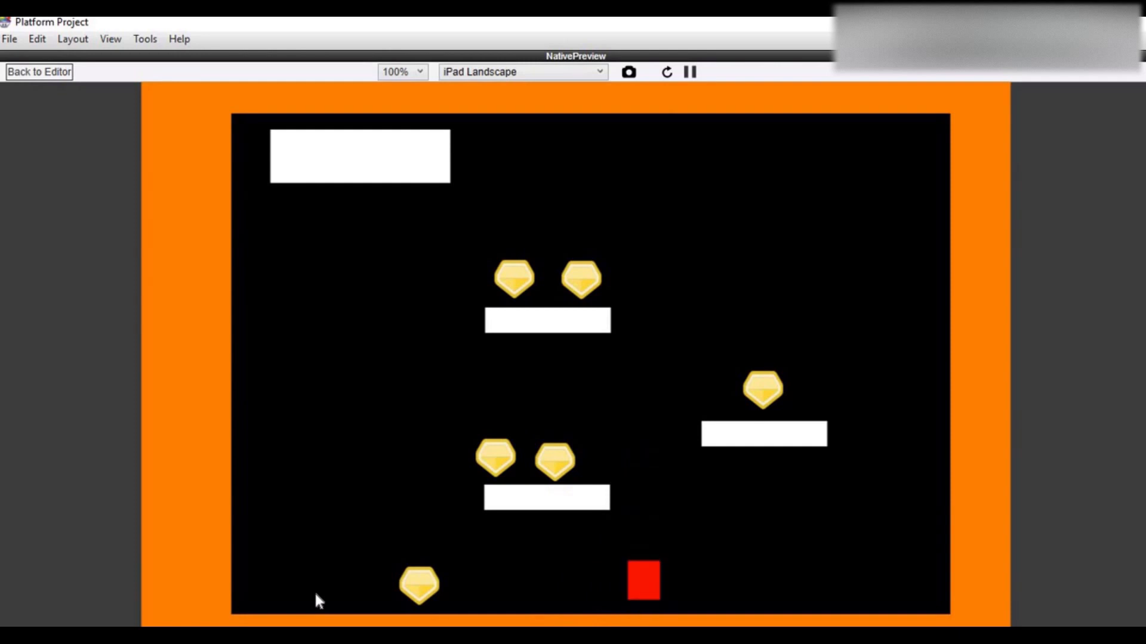
Test the character's vertical jump beside the lower middle platform, and return to the editor.
key("Up")
key("Up")
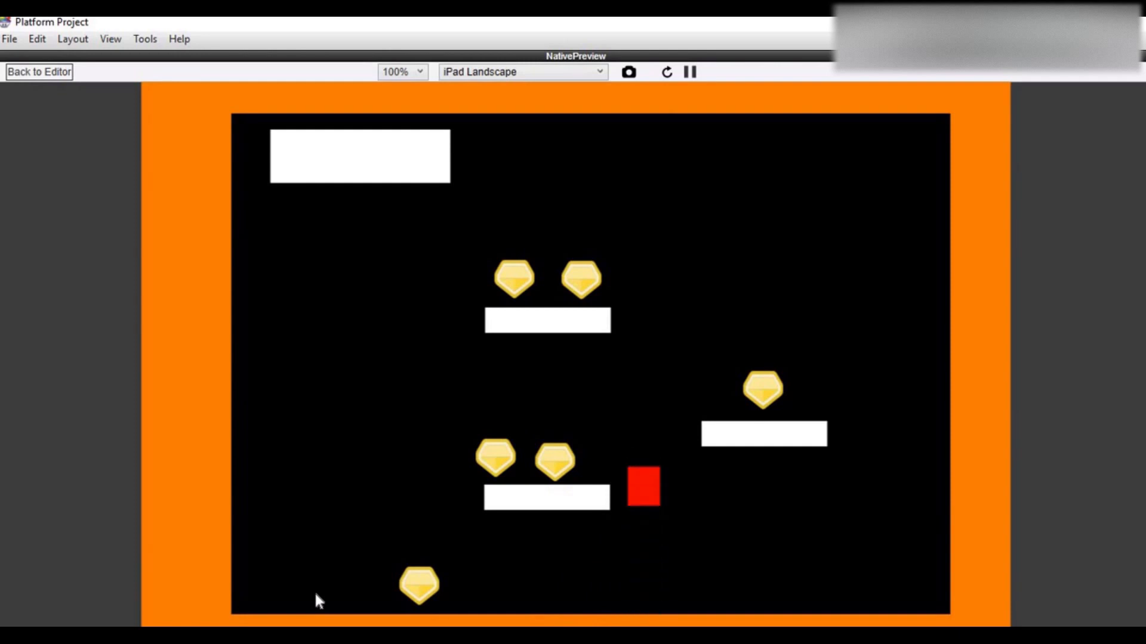
key("Up")
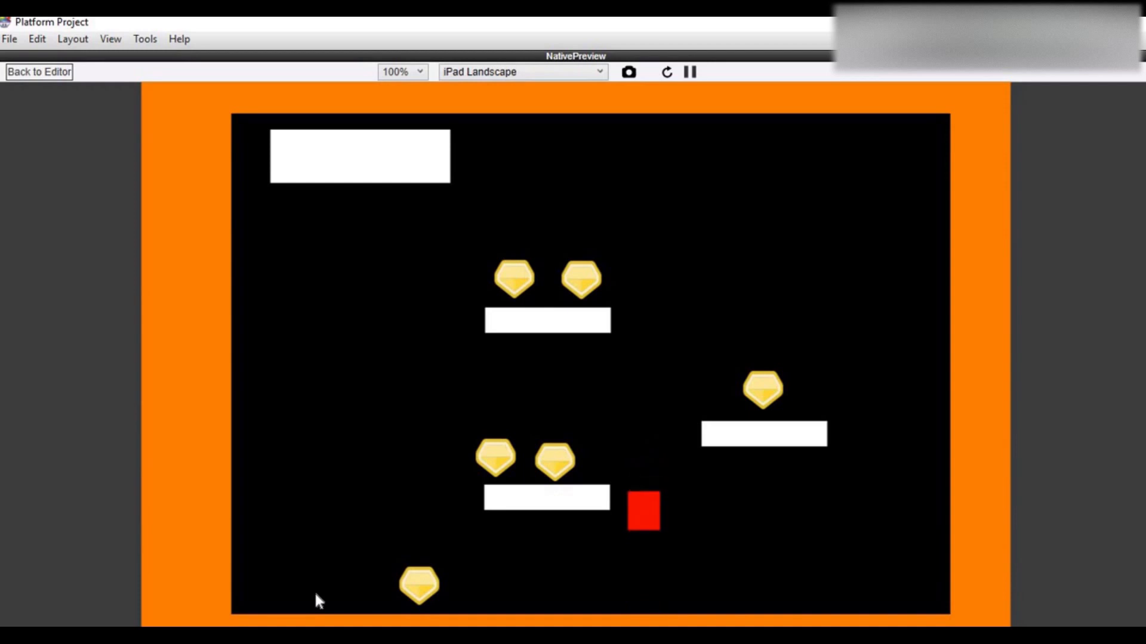
left_click(56, 73)
Enlarge the stage, lower the bottom middle platform to about X 477, Y 177, and move its two jewels down just above it.
left_click_drag(555, 349, 551, 523)
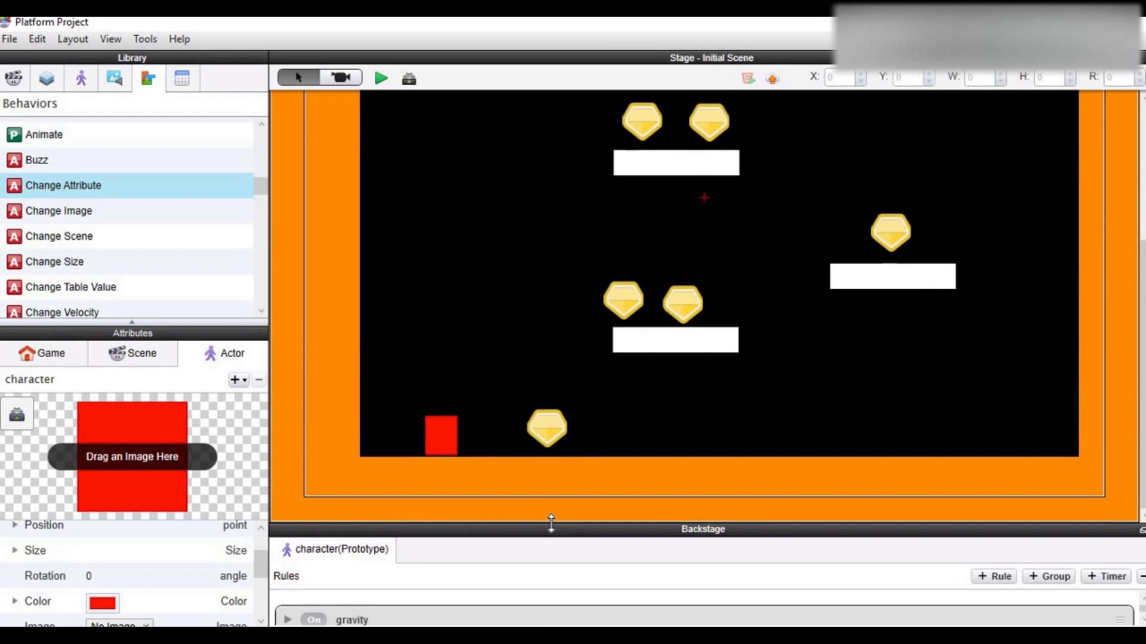
left_click(654, 341)
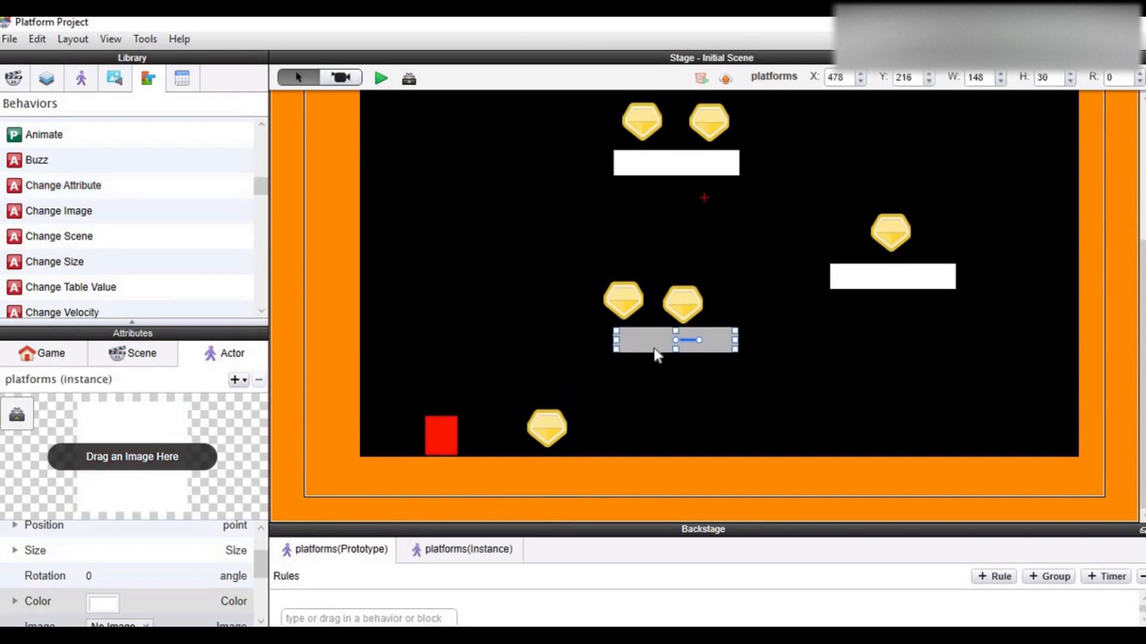
left_click_drag(655, 349, 655, 383)
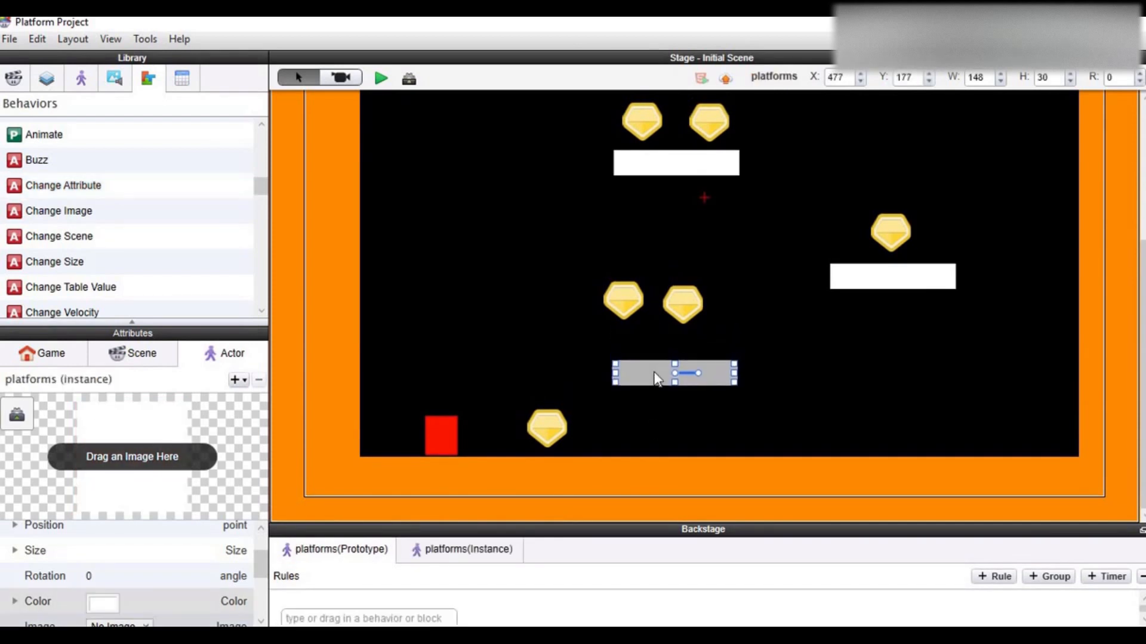
left_click(626, 301)
left_click_drag(625, 299, 635, 320)
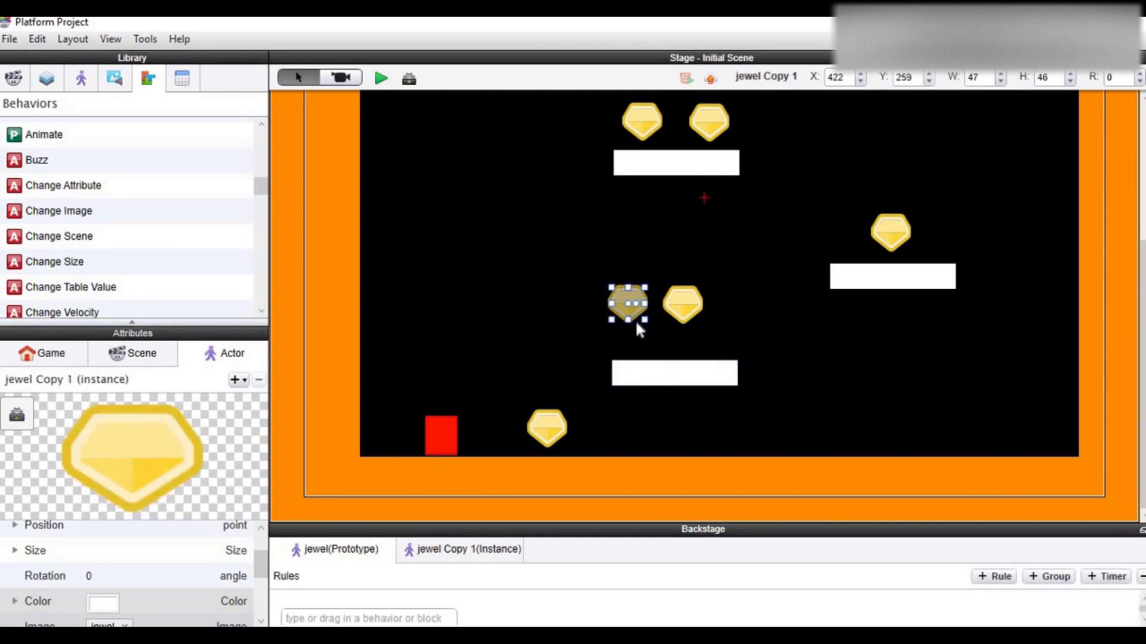
left_click(685, 305)
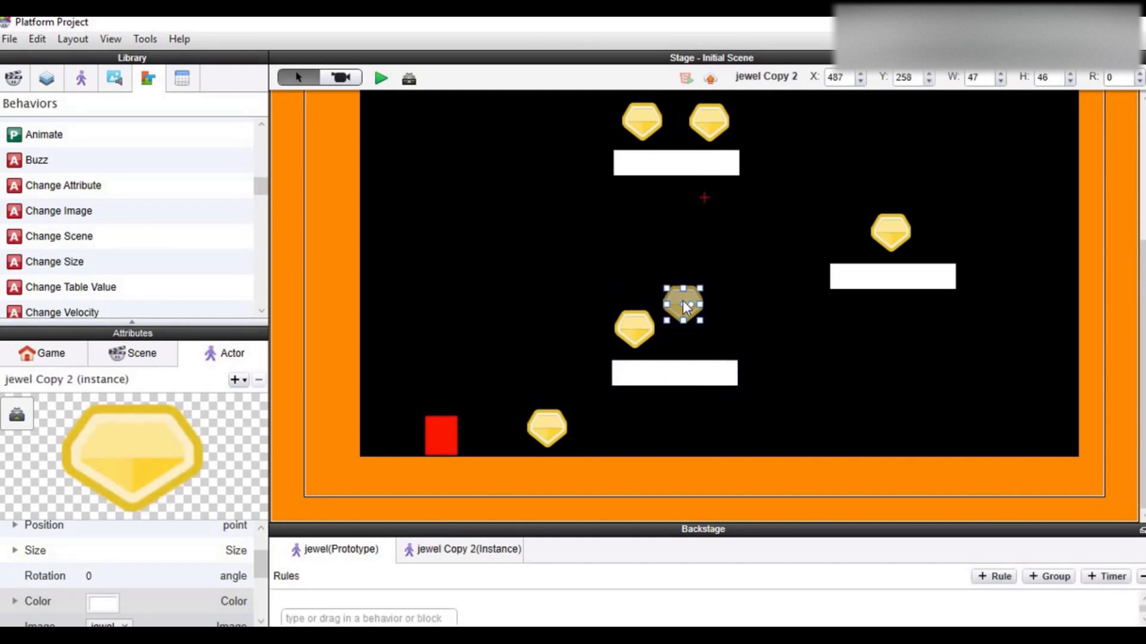
left_click_drag(684, 305, 699, 333)
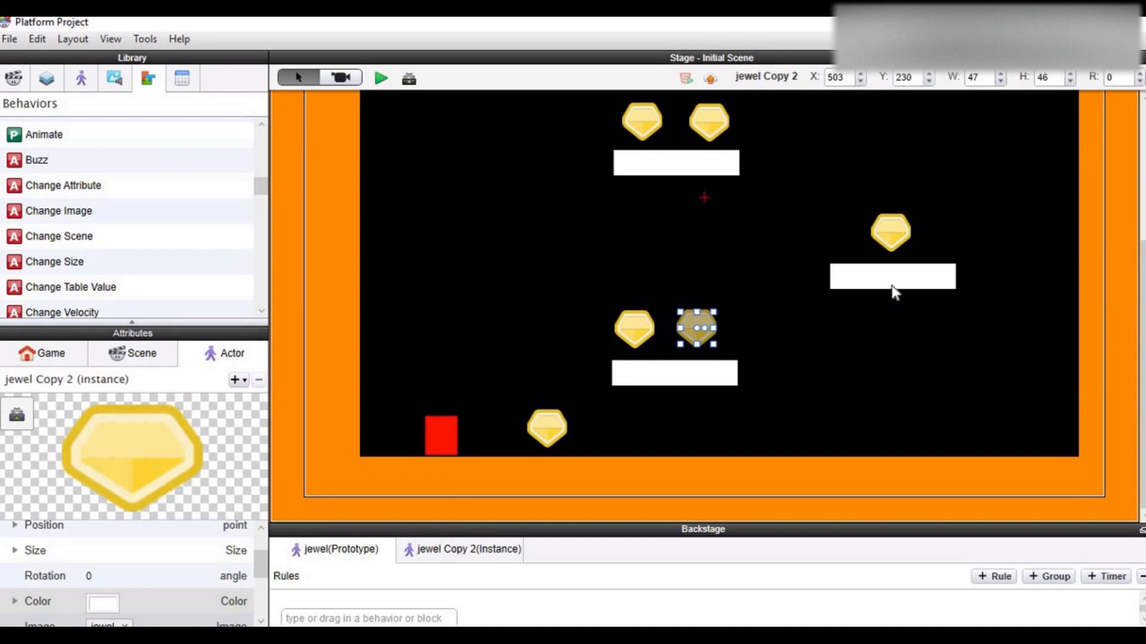
Move the right-hand platform to about X 708, Y 252 and place its jewel just above it at about X 712, Y 306.
left_click(894, 292)
left_click(885, 281)
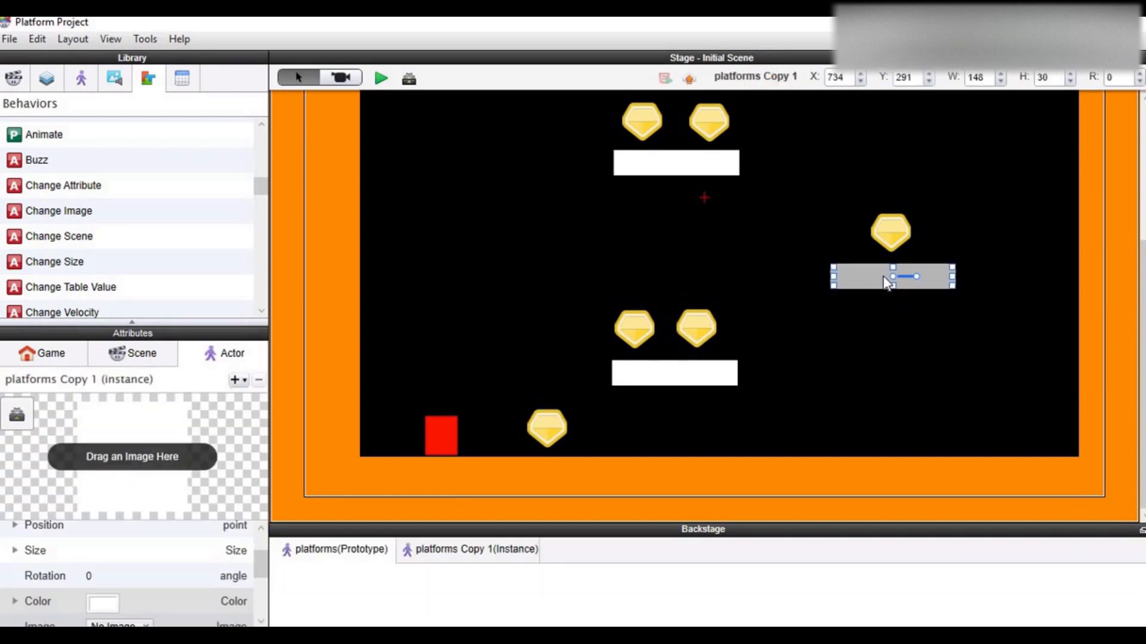
left_click_drag(885, 280, 859, 314)
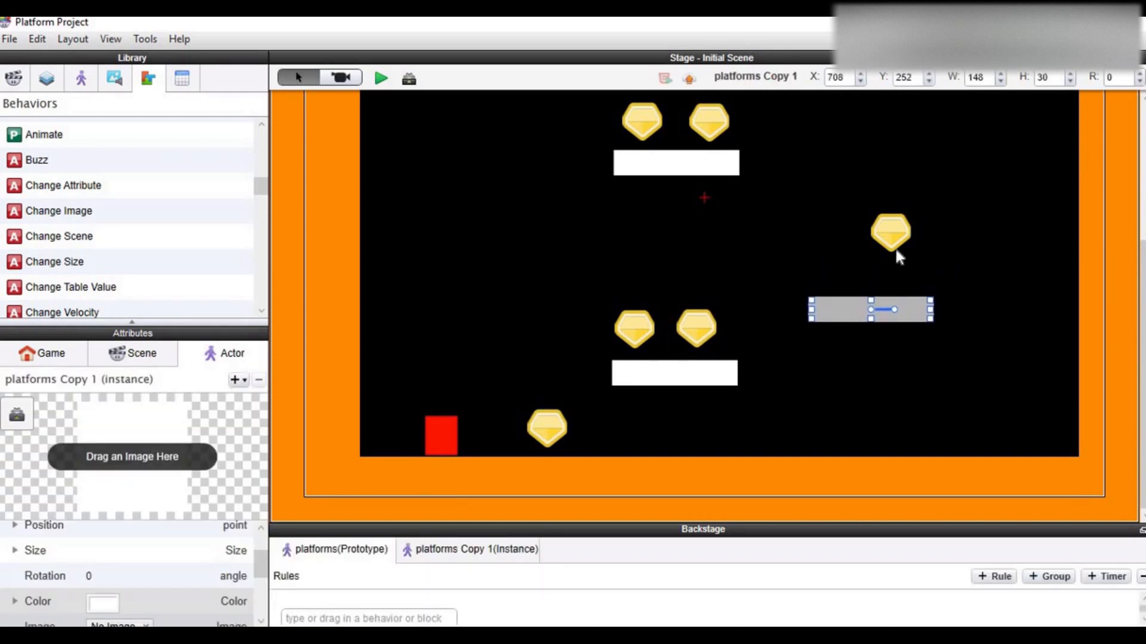
left_click_drag(891, 234, 869, 280)
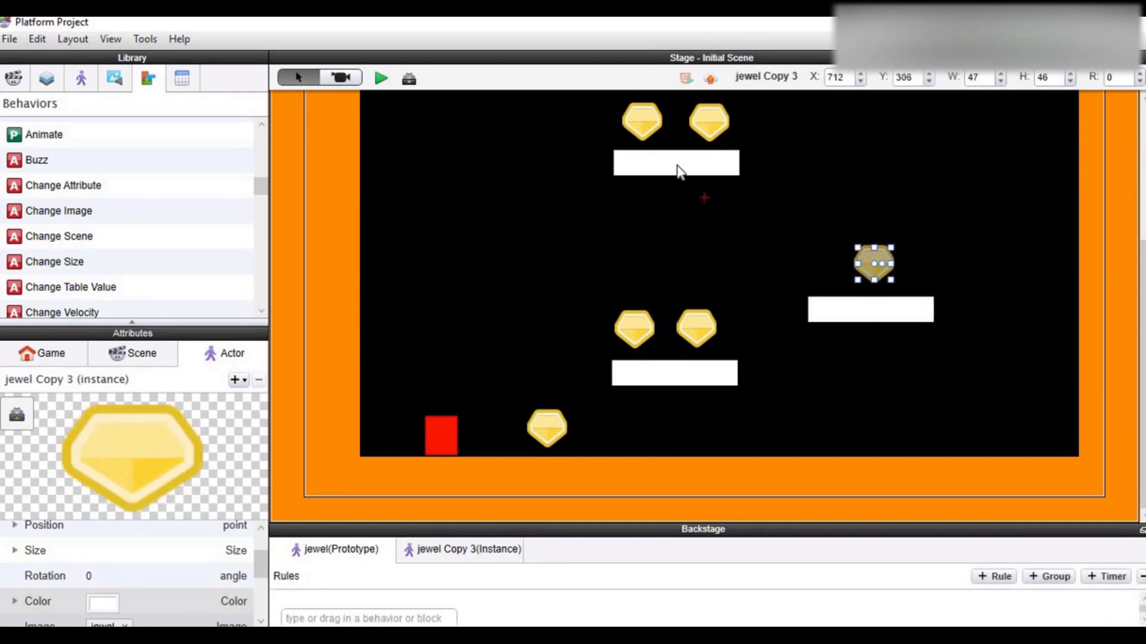
Lower the upper middle platform to about X 482, Y 374 and move its two jewels down just above it.
left_click(677, 165)
left_click_drag(655, 168, 658, 211)
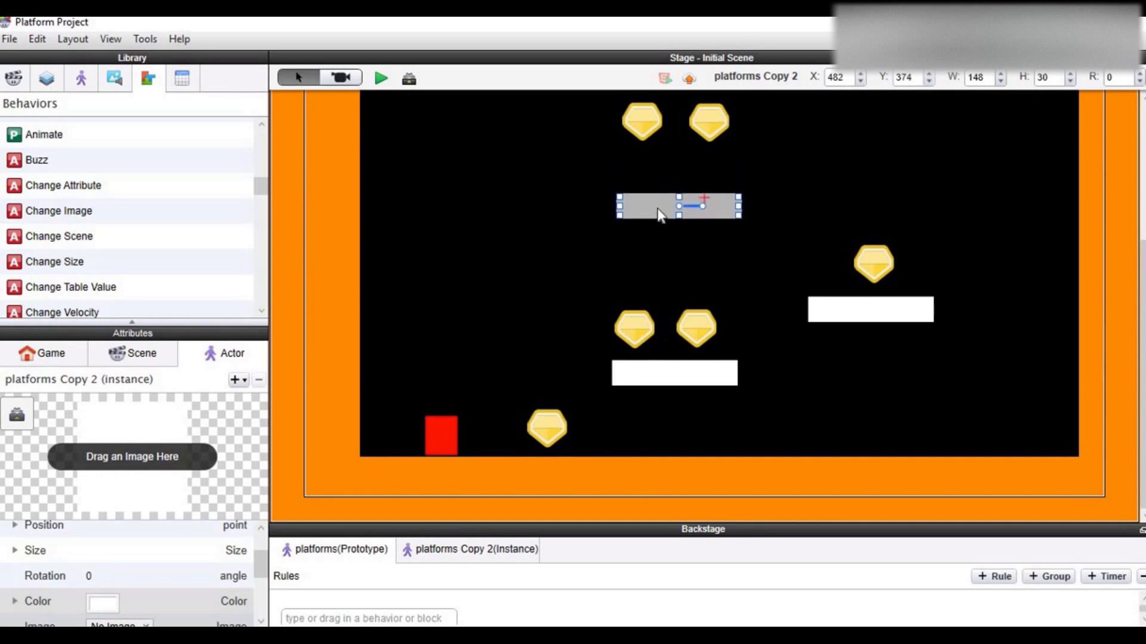
left_click(644, 122)
left_click_drag(646, 120, 657, 172)
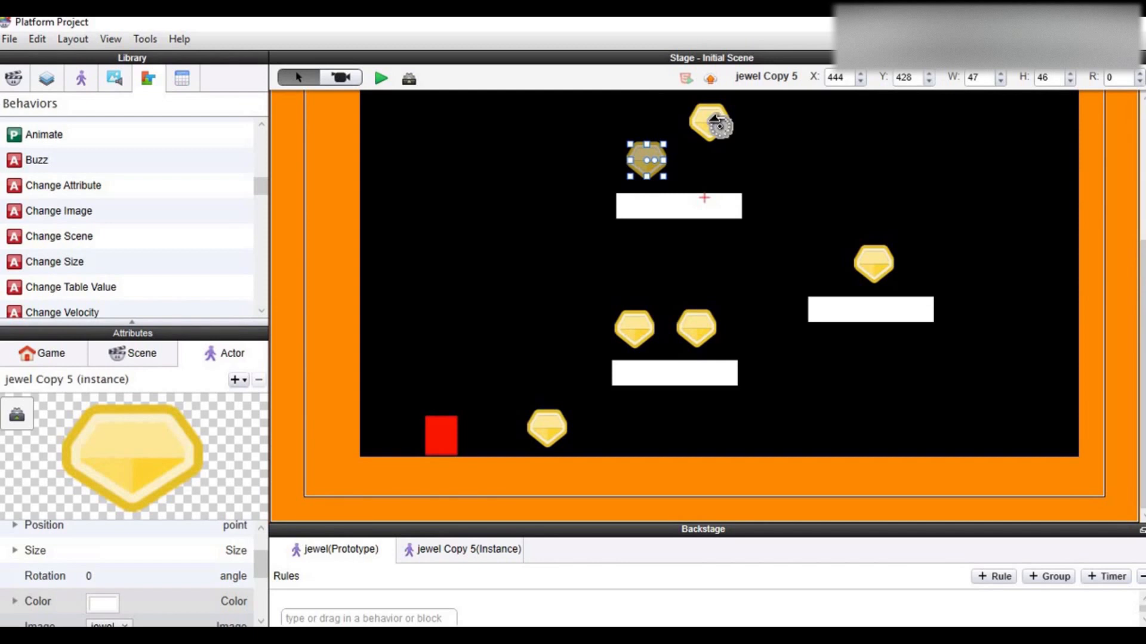
left_click(716, 123)
left_click_drag(713, 116, 712, 153)
Set self.motion.linearVelocity.y to 550 in the character's jump rule.
left_click_drag(517, 530, 508, 161)
left_click(452, 420)
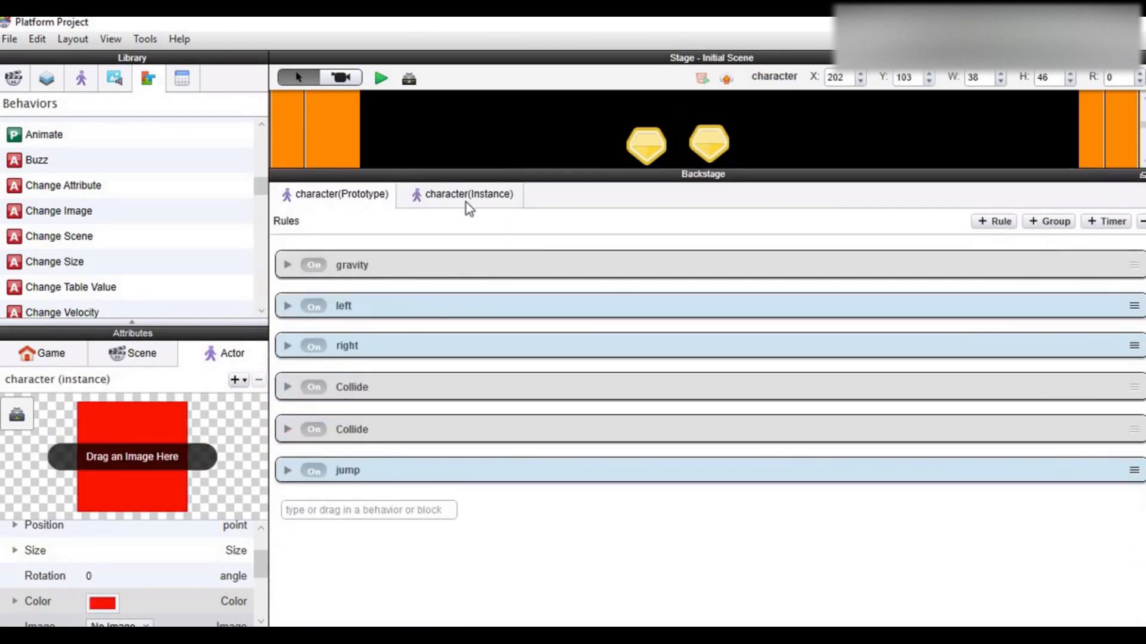
left_click(287, 456)
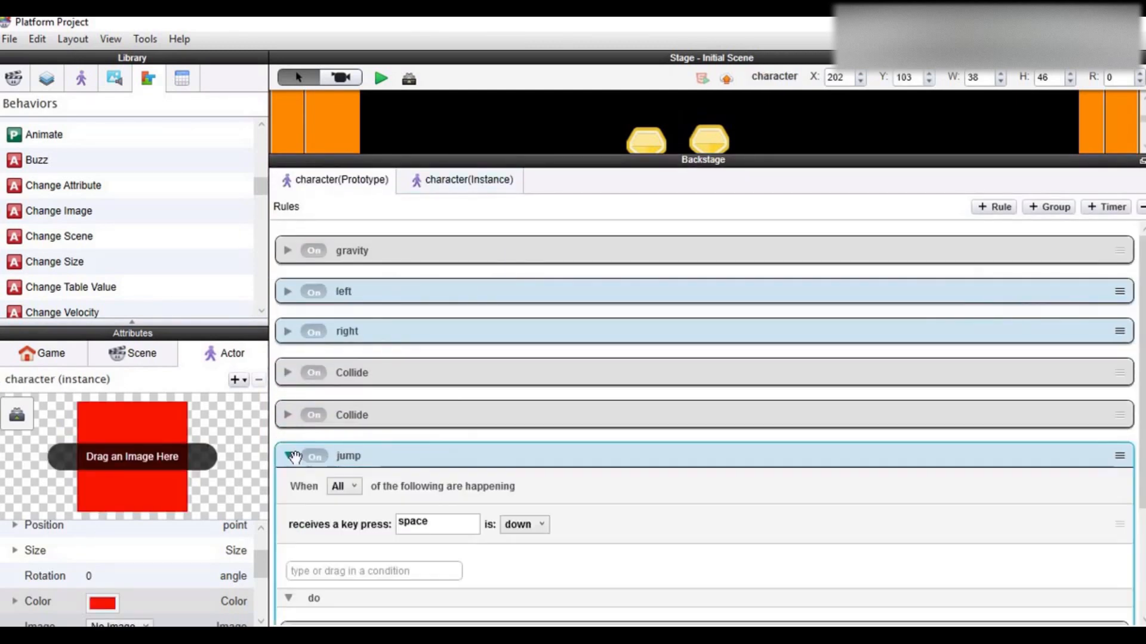
scroll(443, 496, "down", 3)
left_click_drag(666, 508, 653, 512)
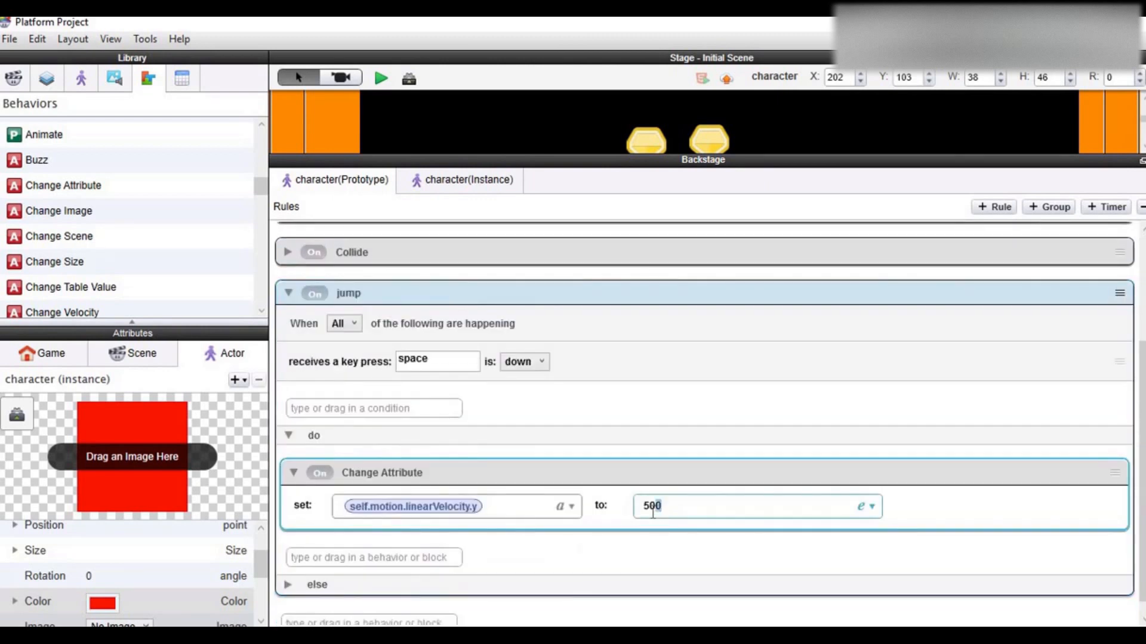
type("50")
Preview the game and test jumping the character from the ground onto the lower middle platform.
left_click(385, 81)
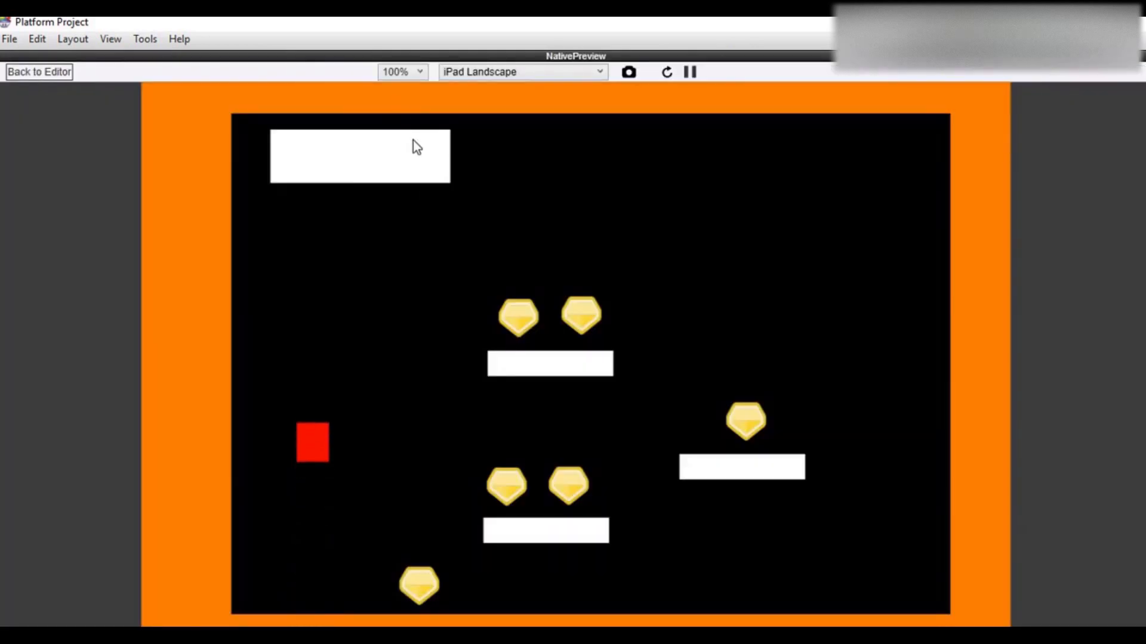
key("Right")
key("Right")
key("Up")
key("Right")
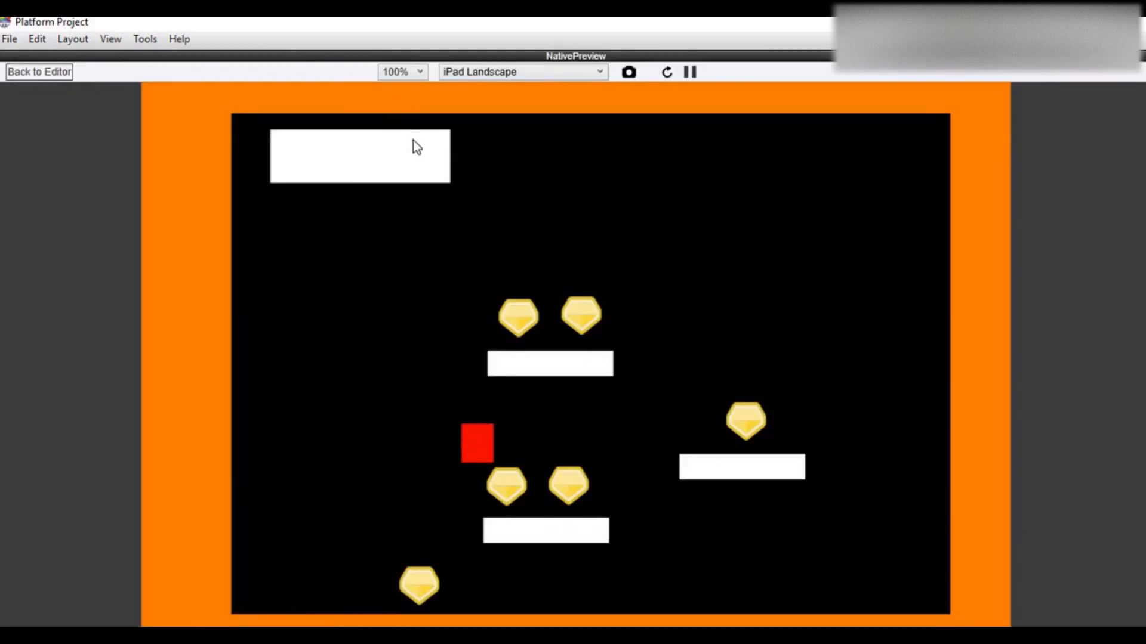
key("Up")
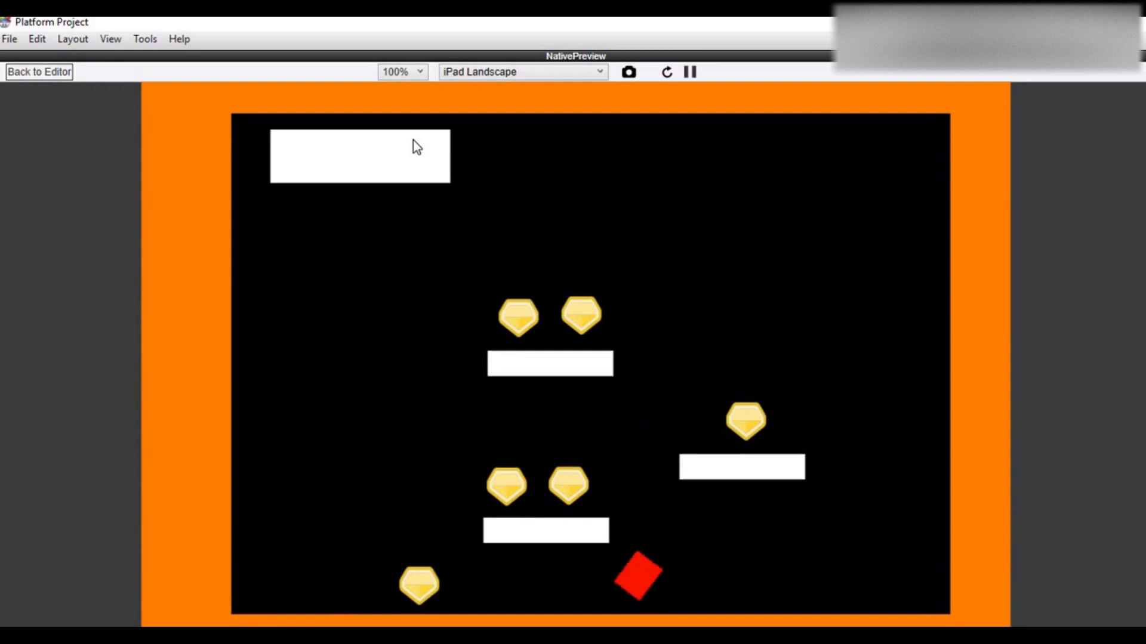
key("Right")
key("Left")
key("Up")
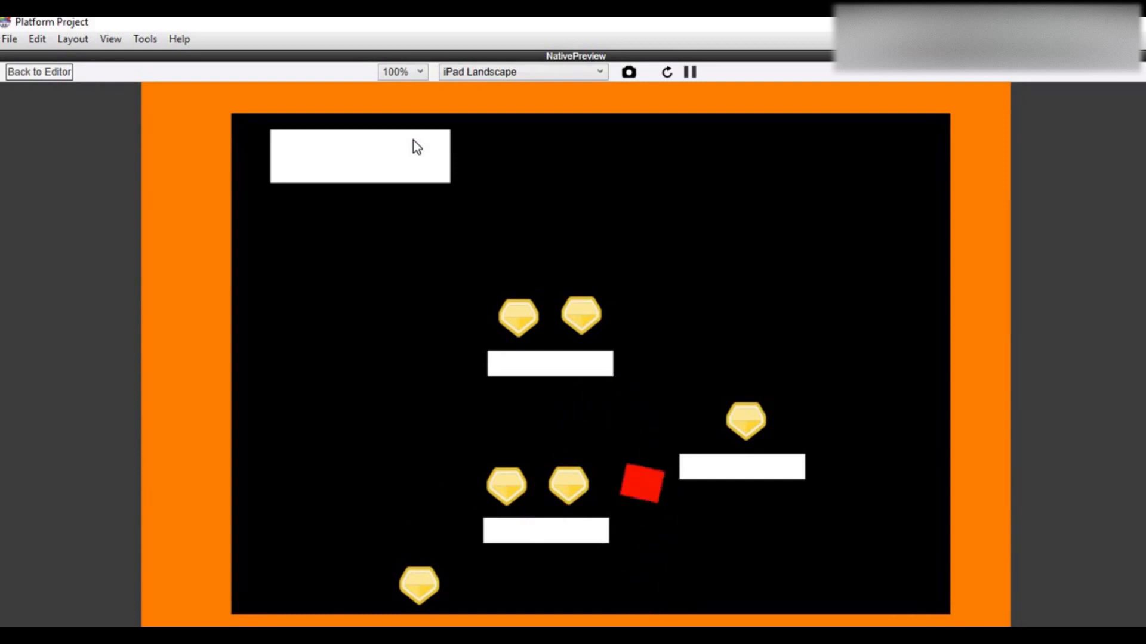
key("Left")
key("Up")
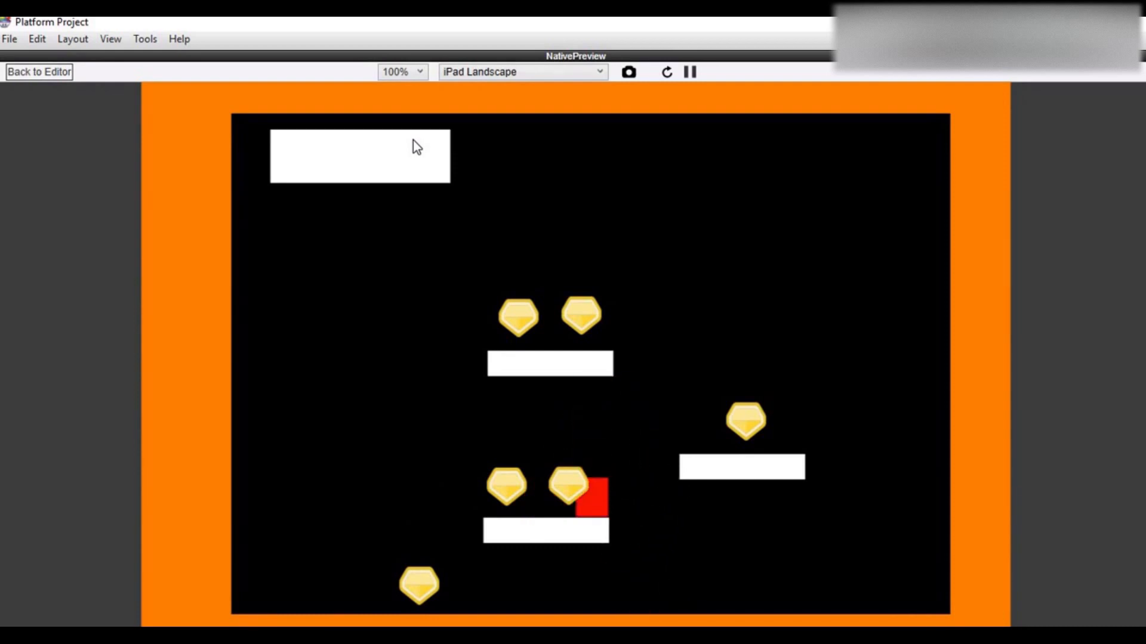
Test jumping from the lower middle platform to the right-hand platform and on to the upper middle platform.
key("Left")
key("Right")
key("Up")
key("Right")
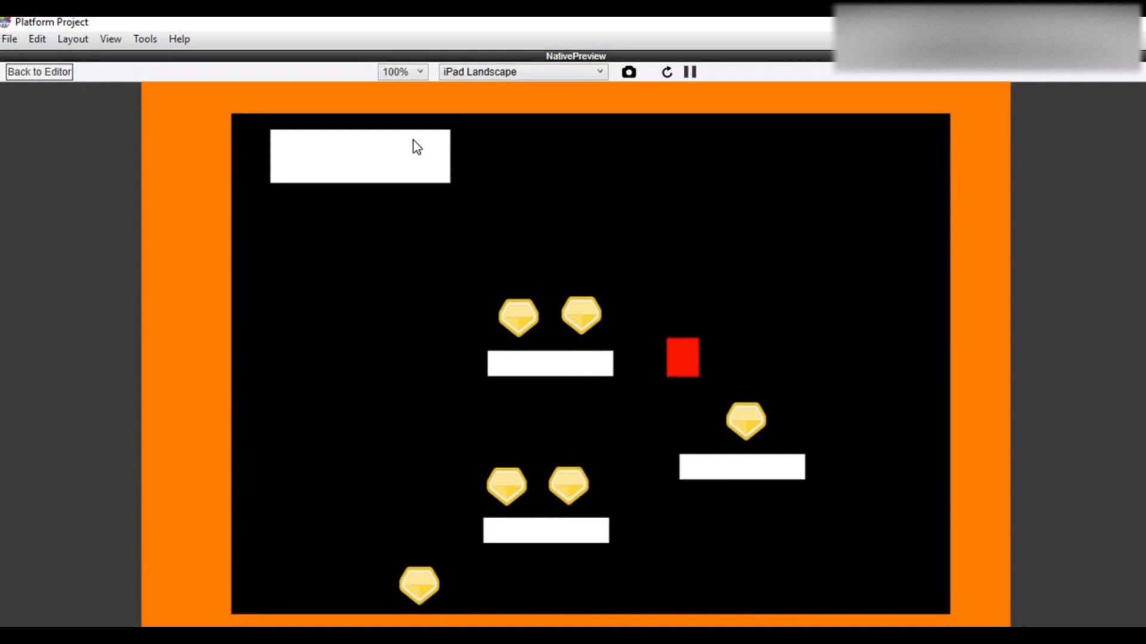
key("Left")
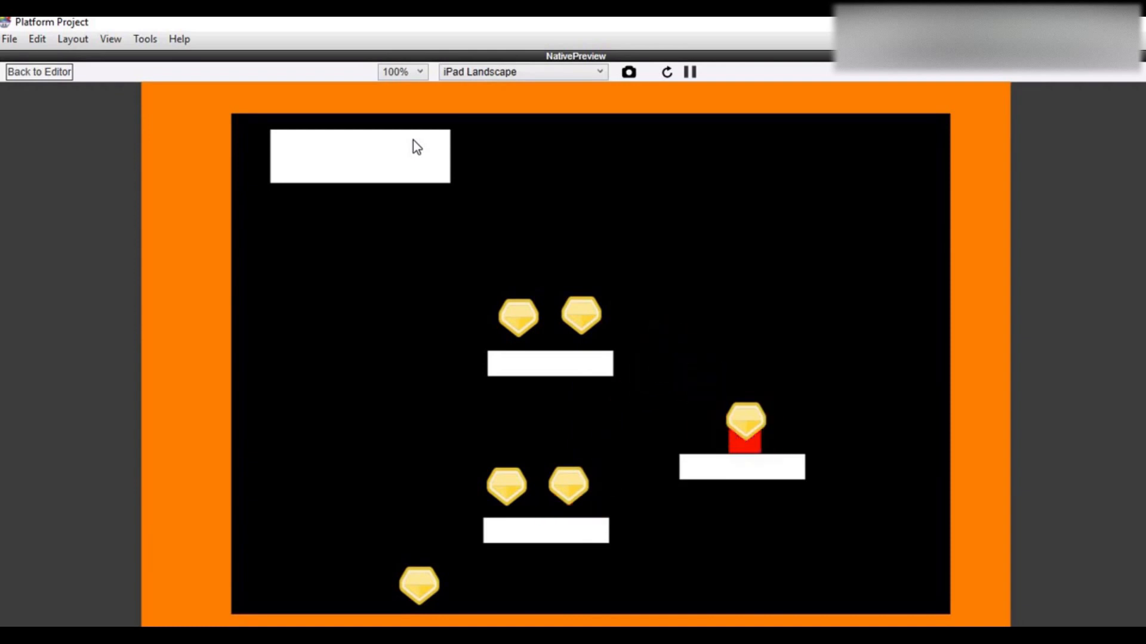
key("Up")
key("Left")
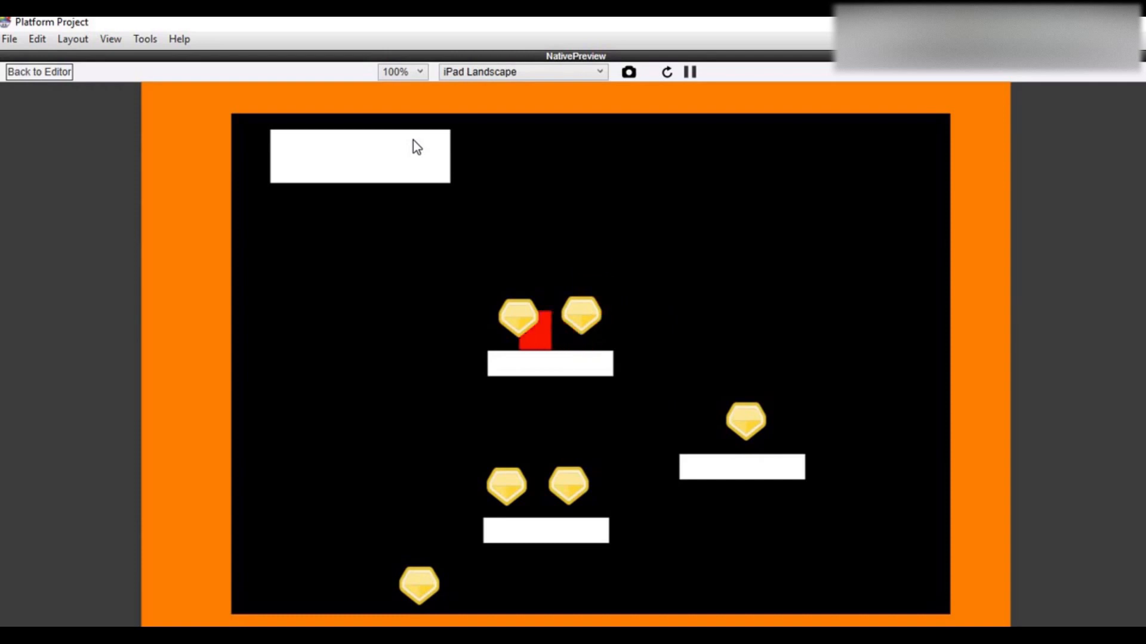
Test jumping off the upper platform to the ground and leftward over the ground jewel.
key("Up")
key("Right")
key("Left")
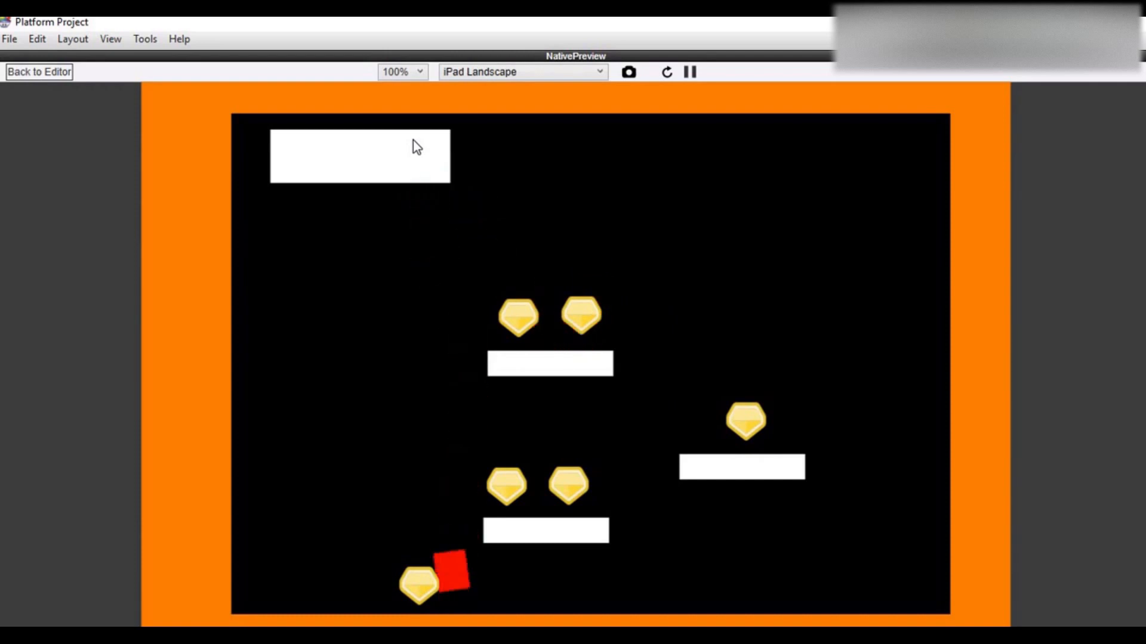
key("Up")
key("Left")
key("Up")
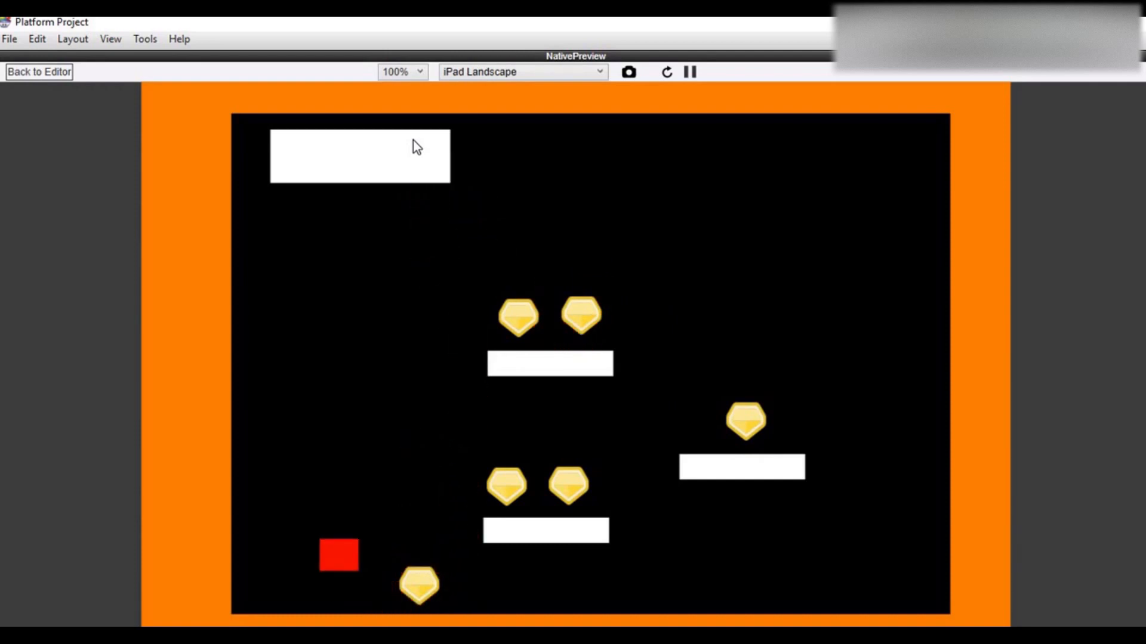
Test jumping rightward across the platforms to the right wall, move back left, and return to the editor.
key("Right")
key("Right")
key("Up")
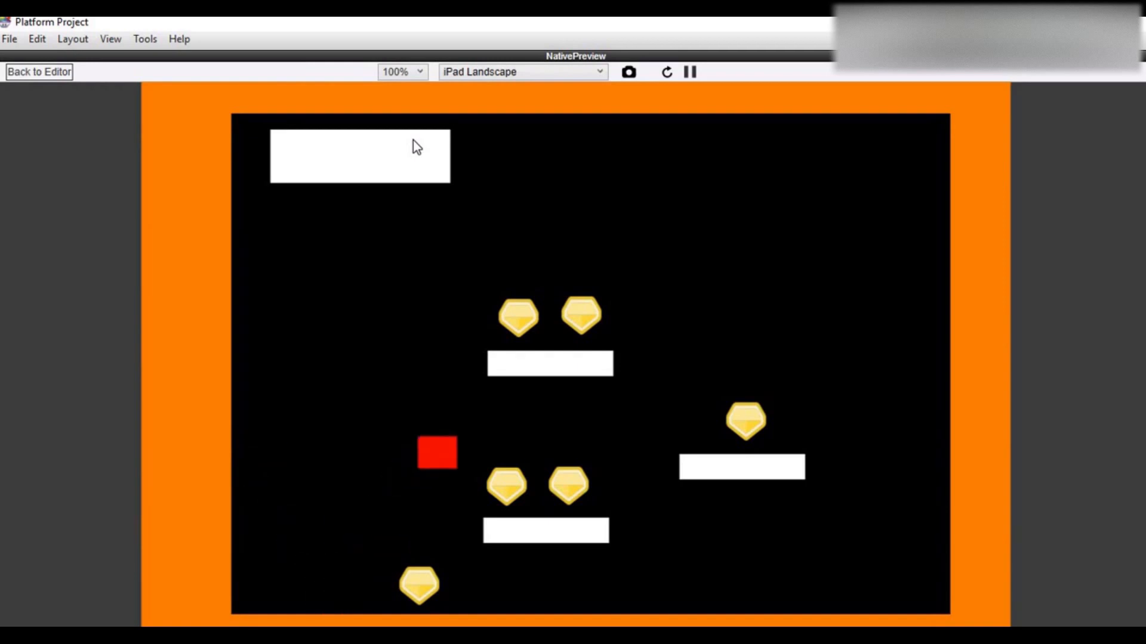
key("Up")
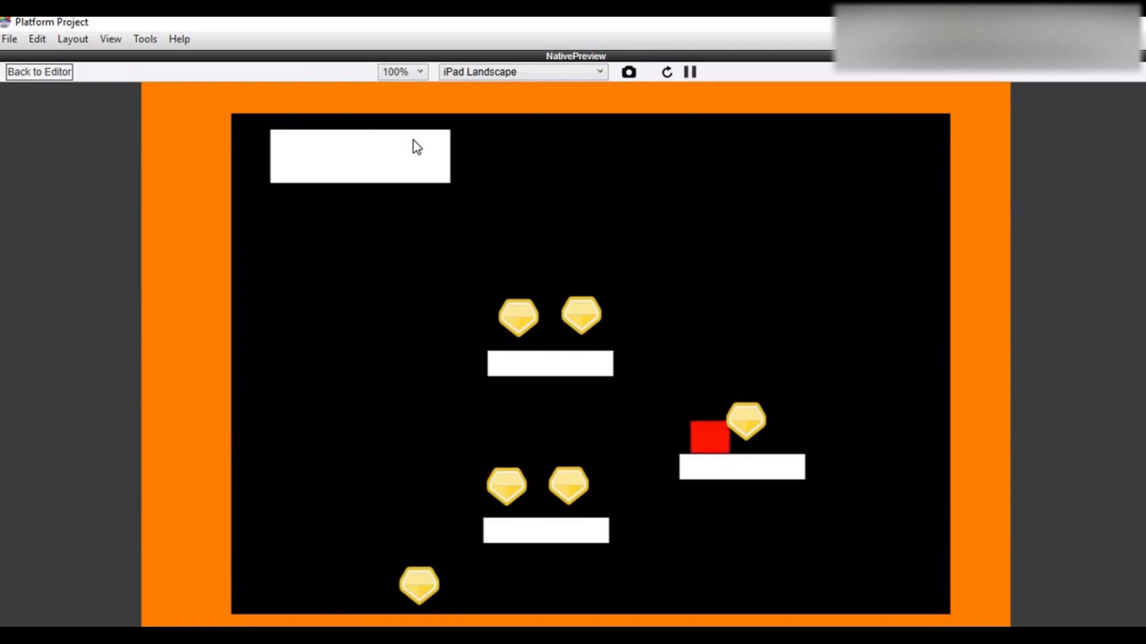
key("Up")
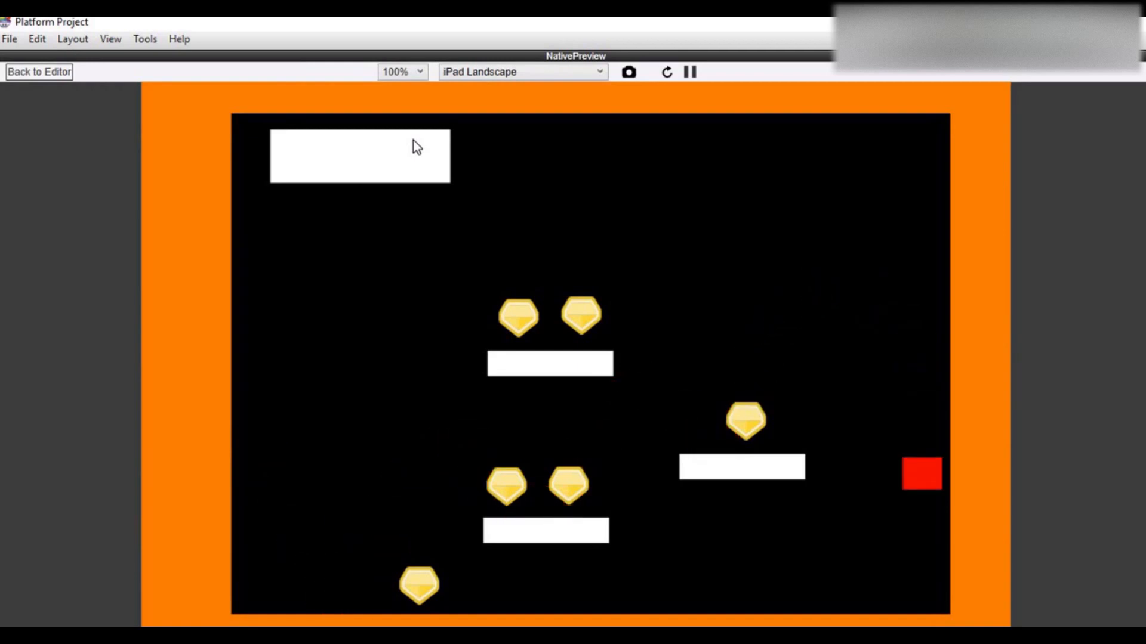
key("Left")
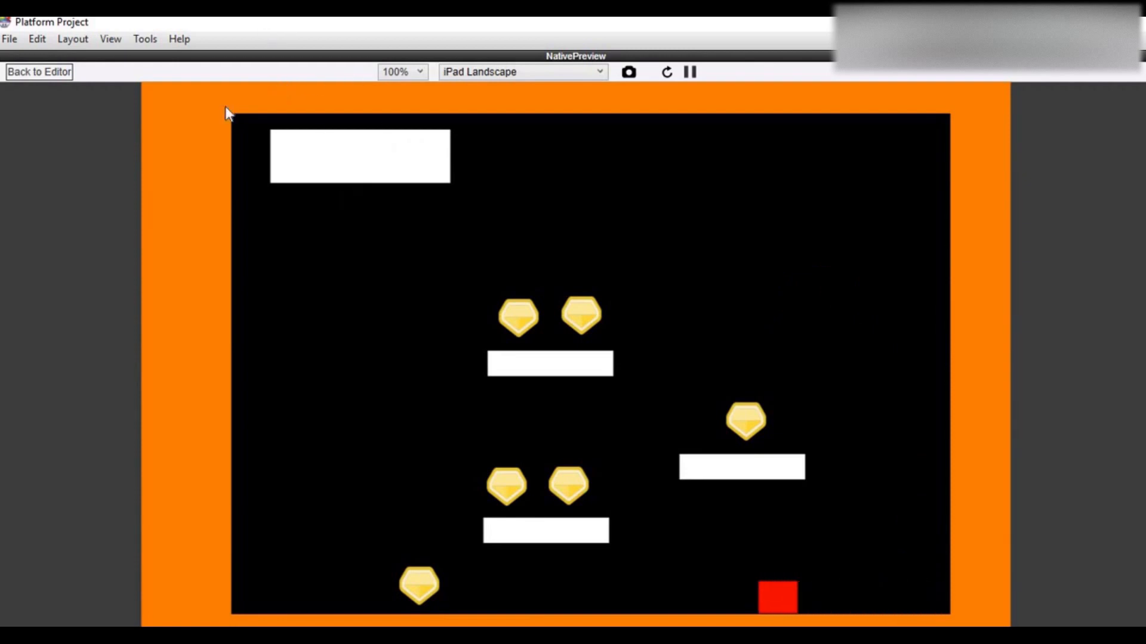
left_click(50, 73)
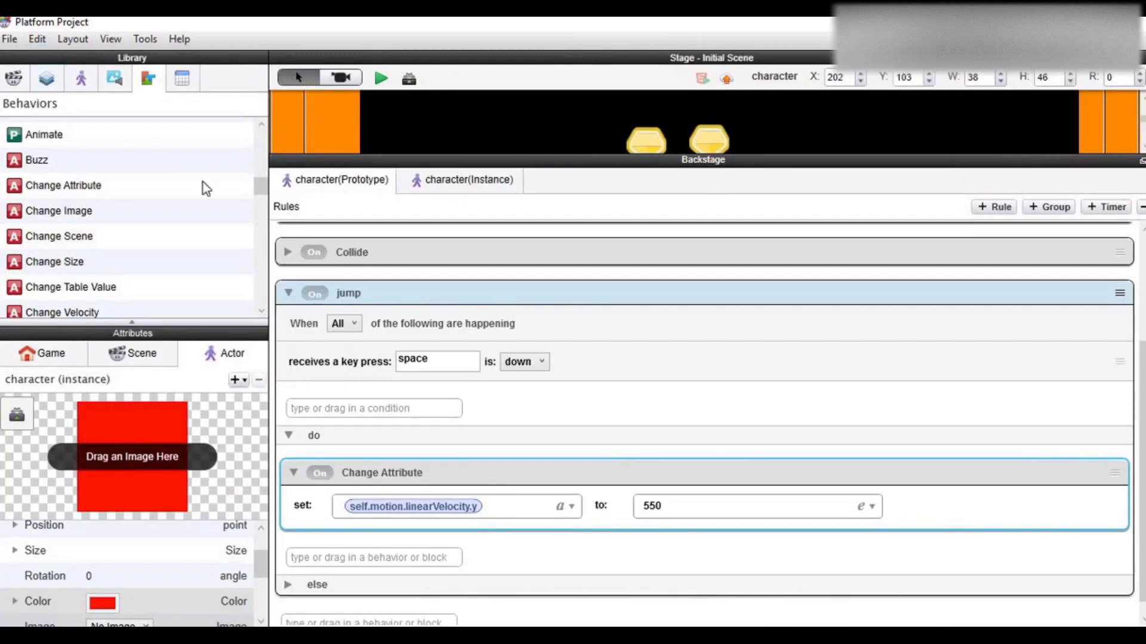
Open the jewel actor's prototype rules and add a new rule from the Collision condition.
left_click(81, 79)
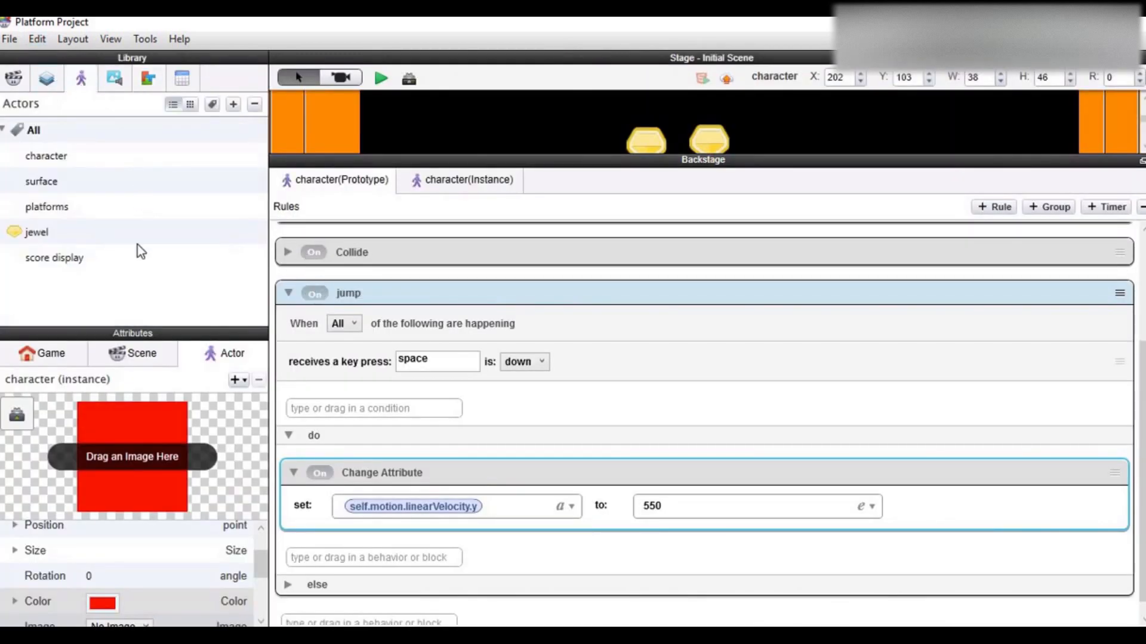
left_click(63, 234)
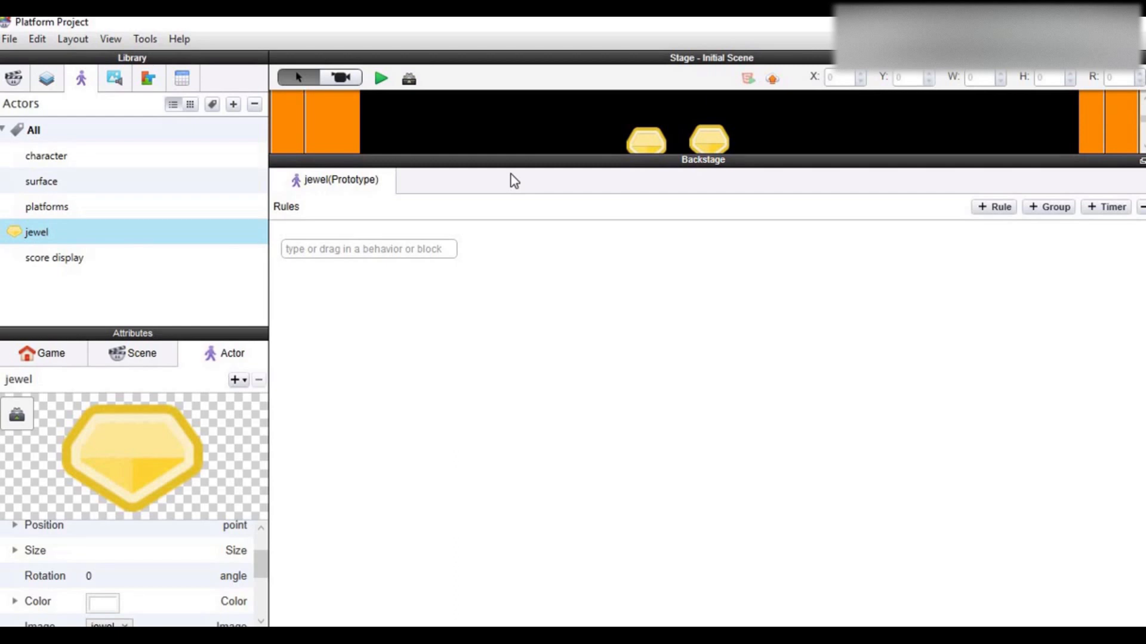
left_click(149, 79)
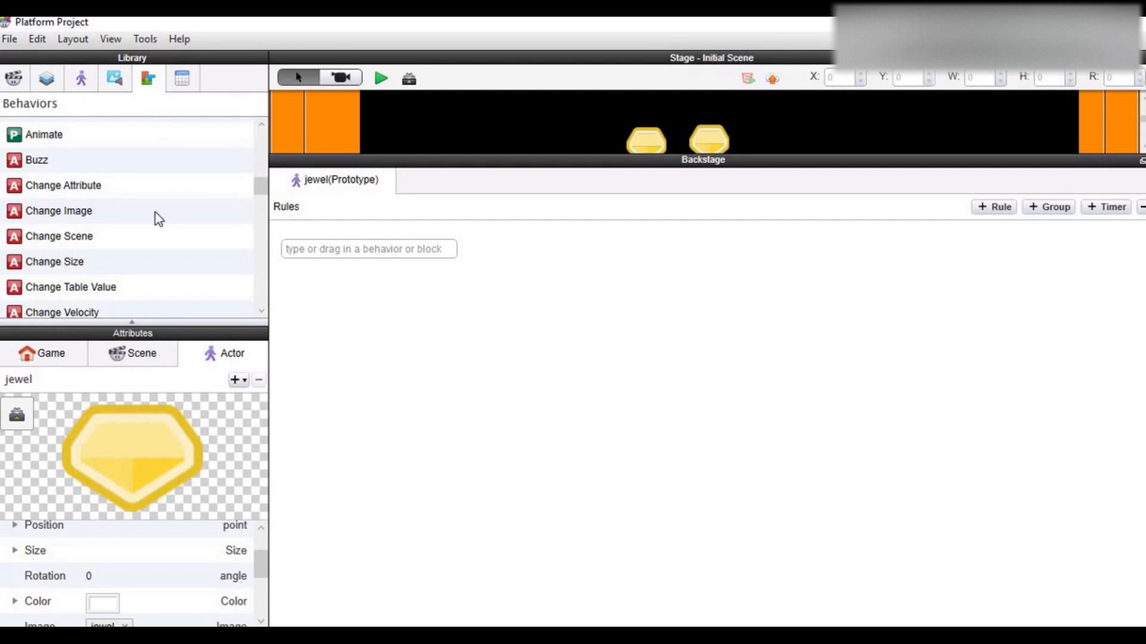
scroll(156, 215, "down", 3)
scroll(154, 213, "down", 3)
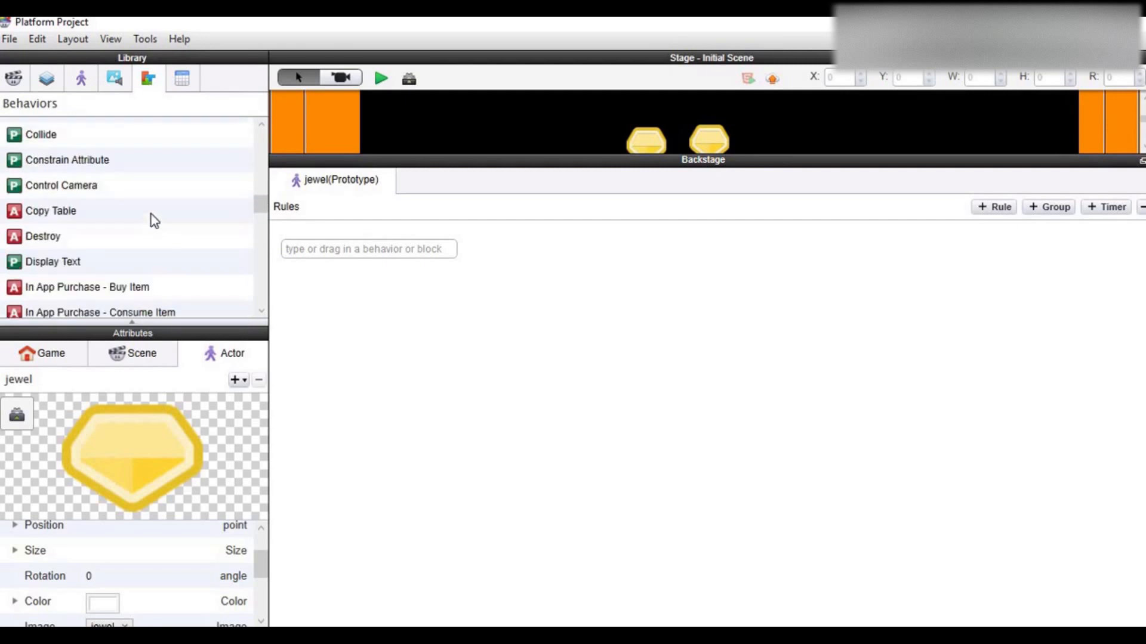
scroll(151, 215, "down", 6)
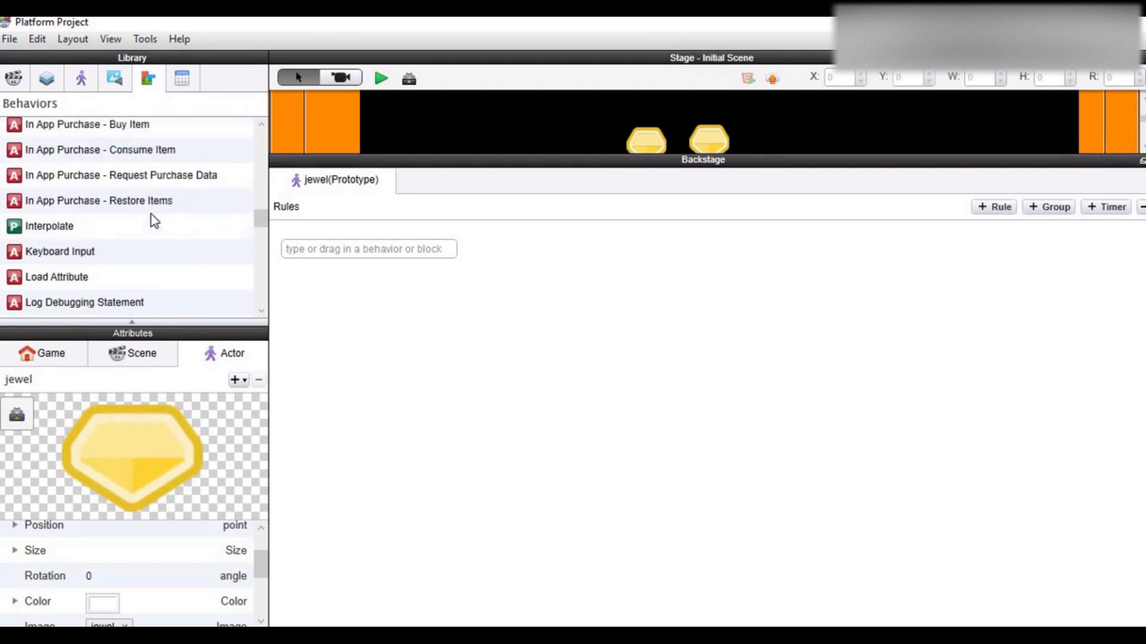
scroll(151, 216, "up", 3)
scroll(153, 216, "up", 5)
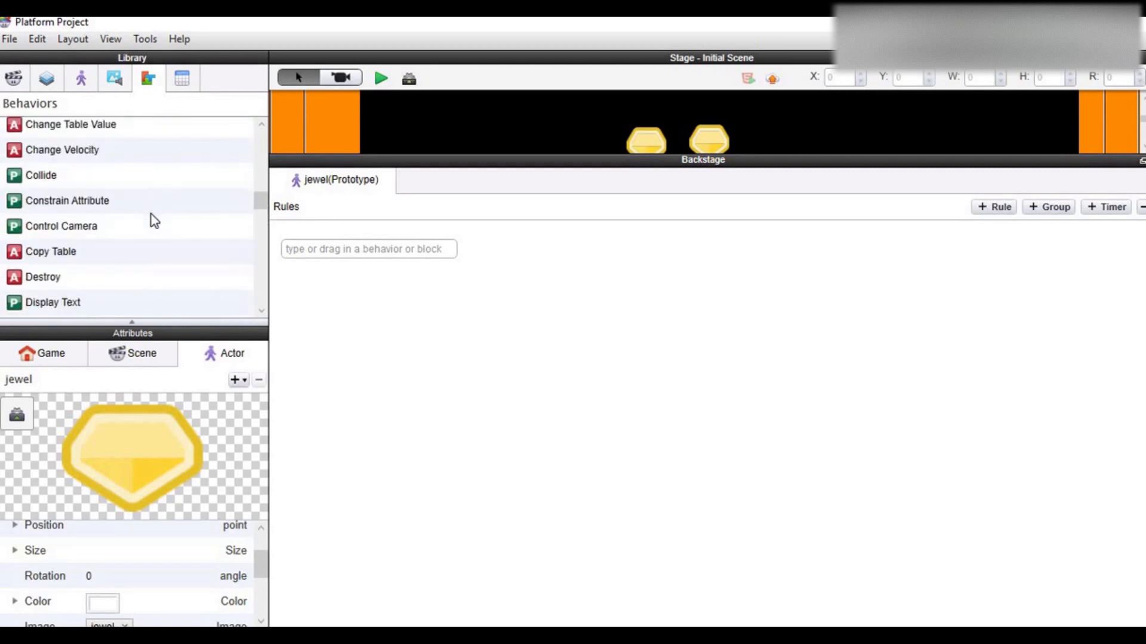
scroll(128, 231, "up", 4)
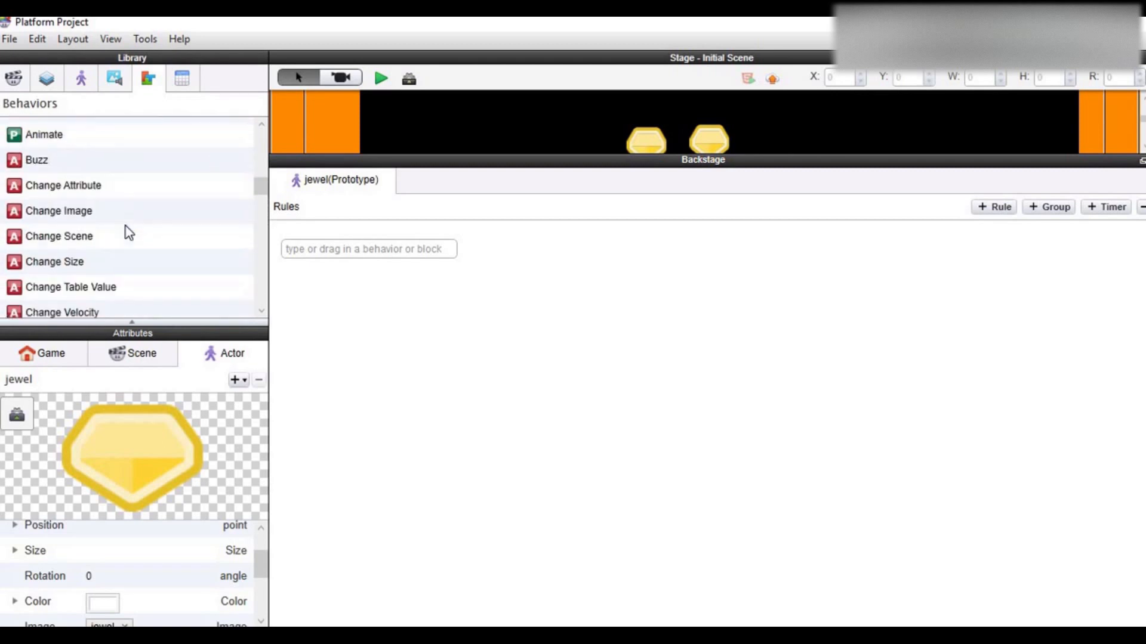
scroll(124, 227, "up", 5)
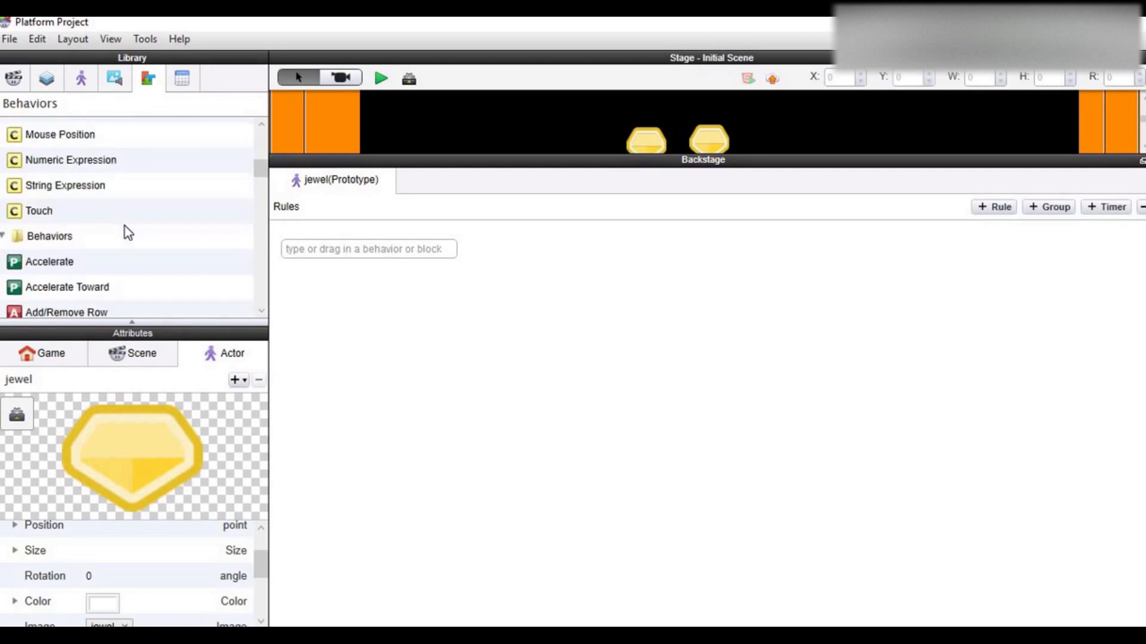
left_click(62, 203)
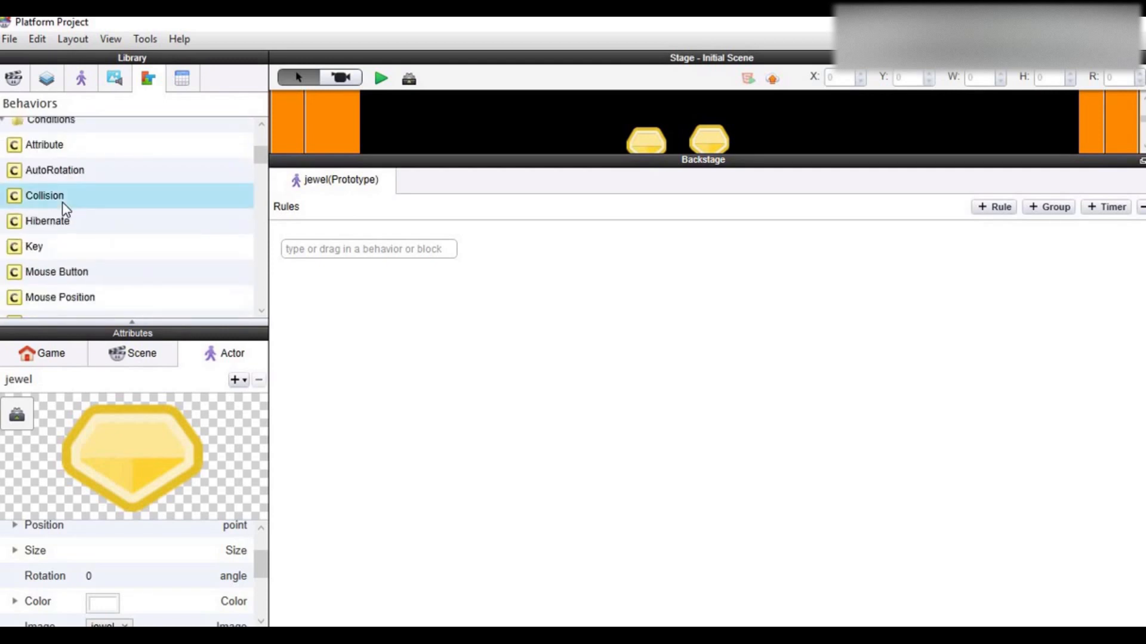
left_click_drag(62, 200, 500, 384)
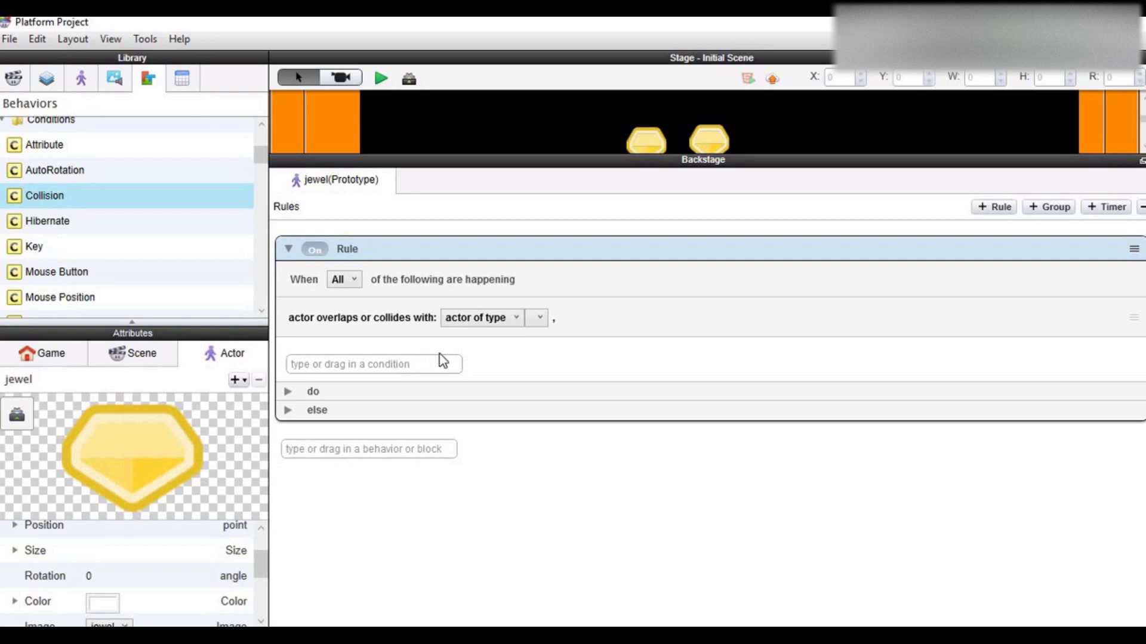
Set the collision condition to actors of type character and rename the rule "jewel".
left_click(540, 326)
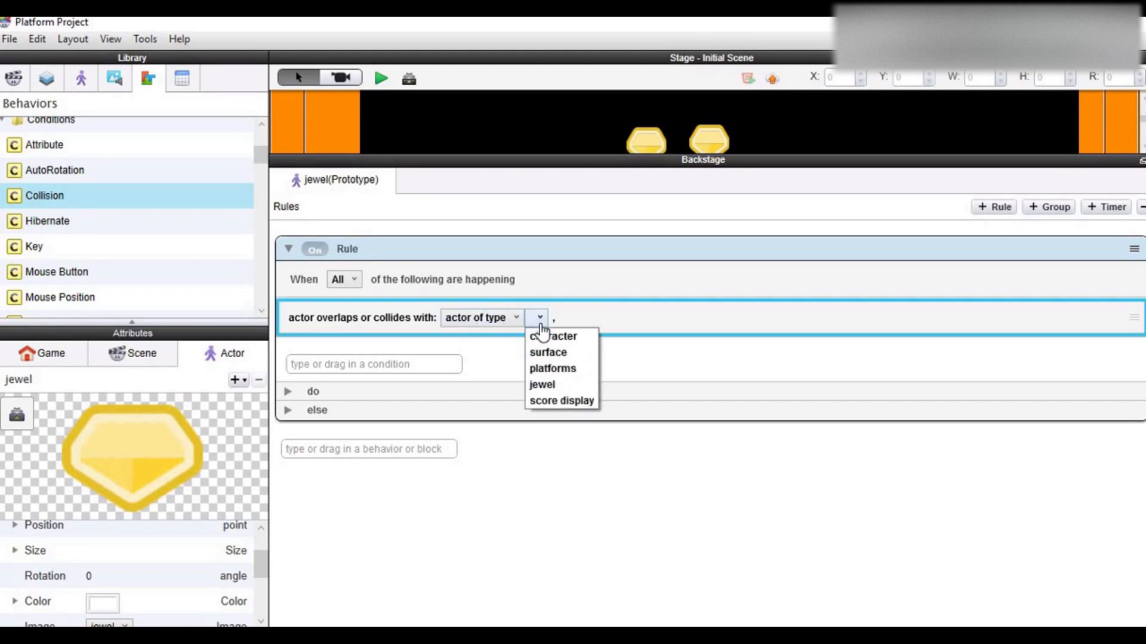
left_click(546, 336)
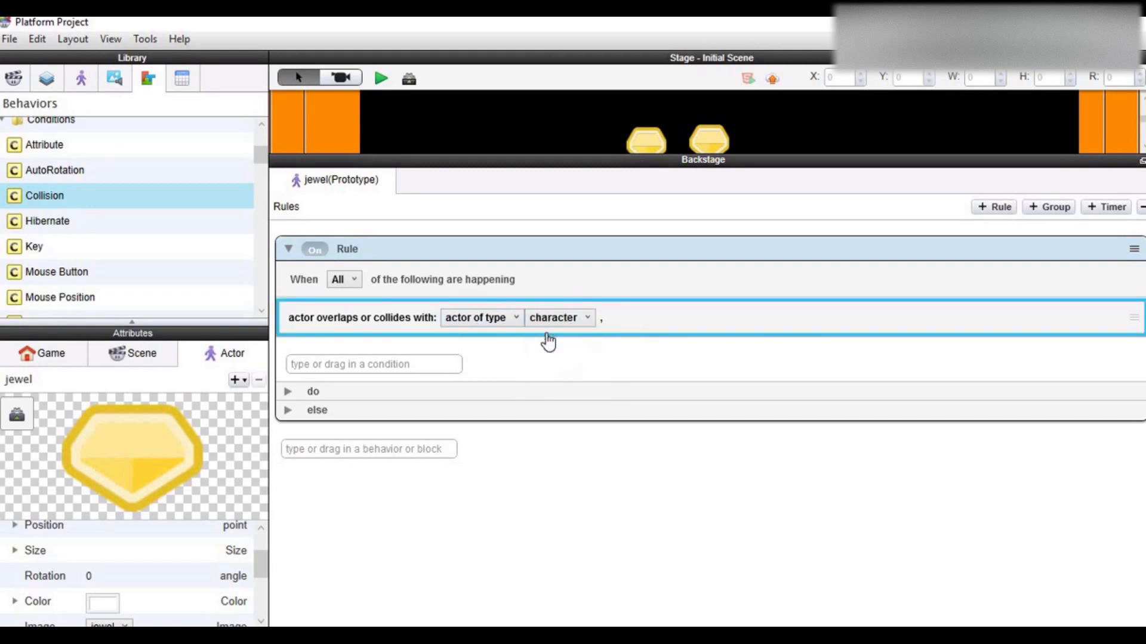
double_click(360, 253)
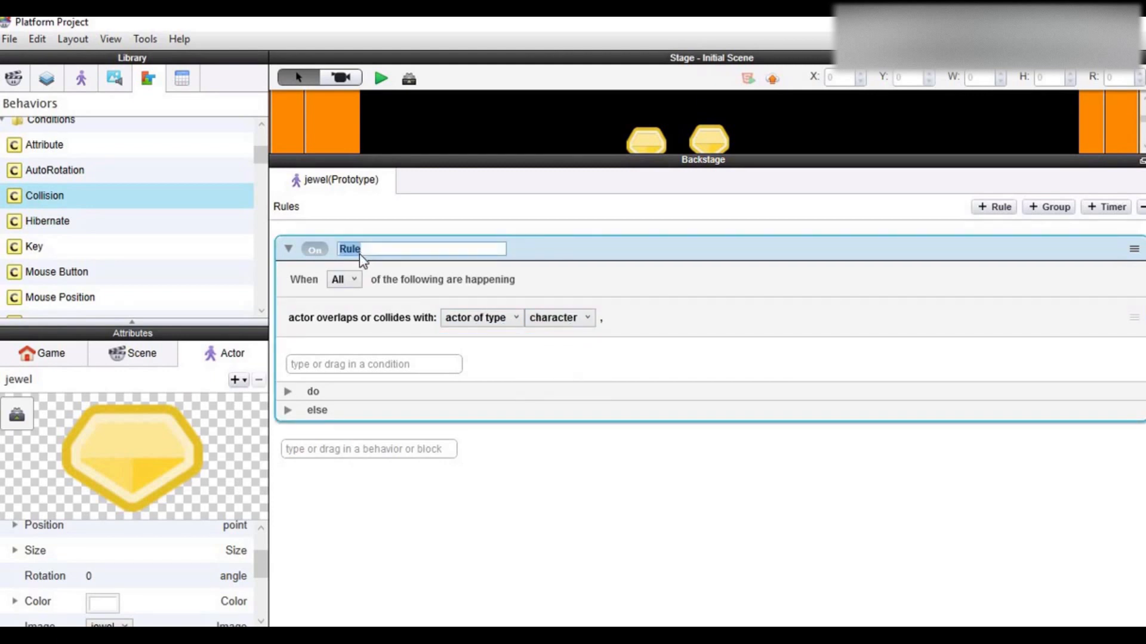
key("BackSpace")
type("jewle")
type("el")
key("Return")
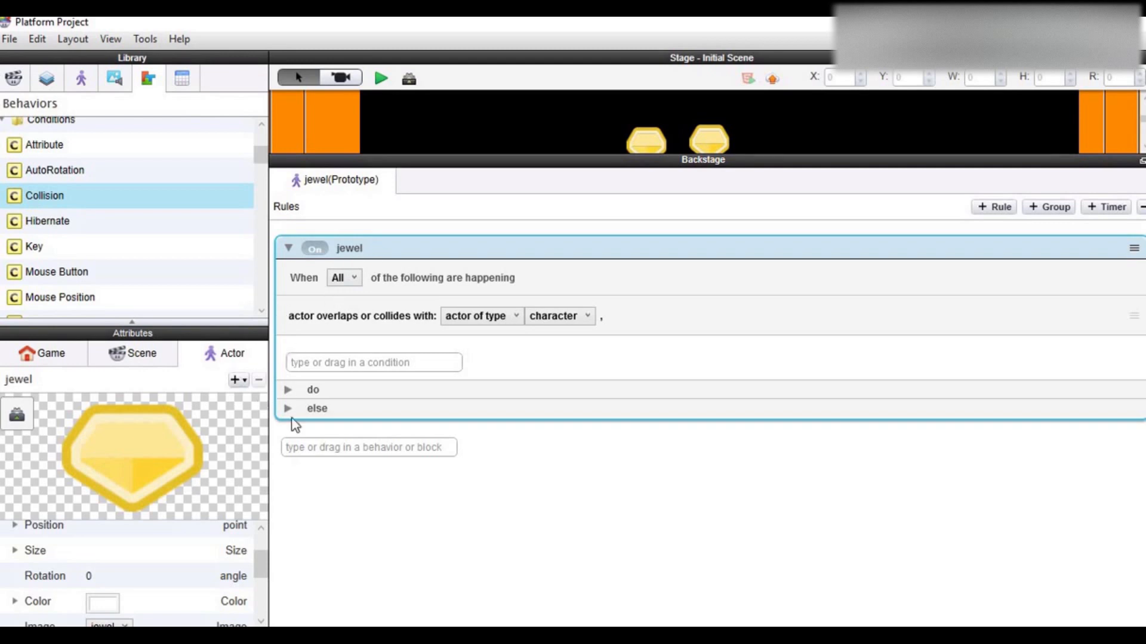
Add a Change Attribute behavior to the do section of the jewel rule.
left_click(288, 389)
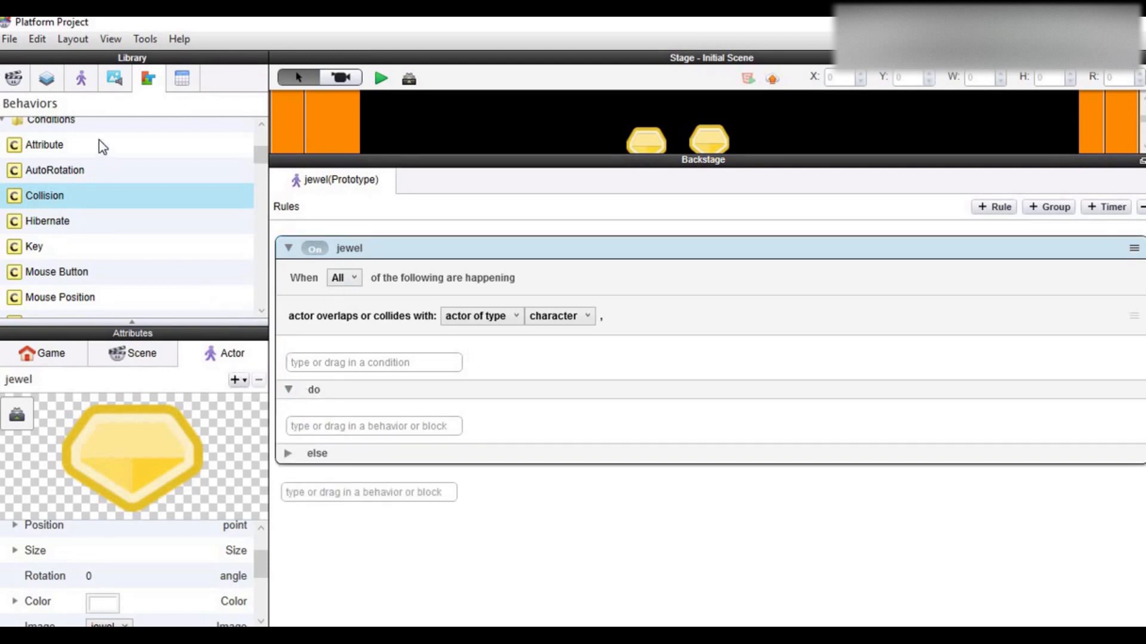
scroll(112, 213, "down", 4)
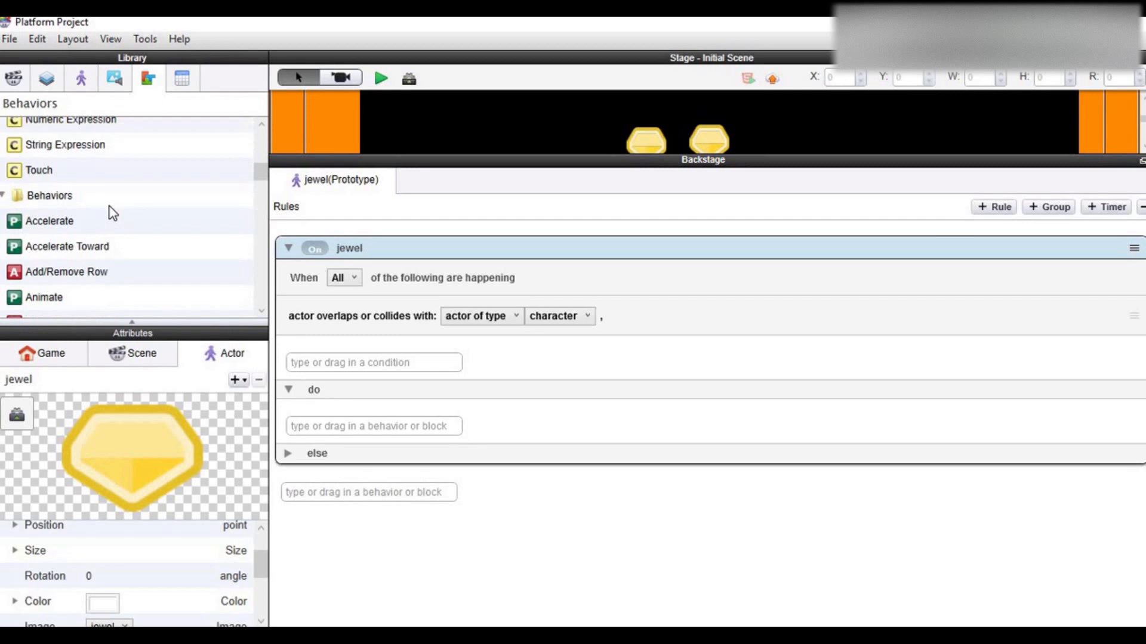
scroll(109, 207, "down", 3)
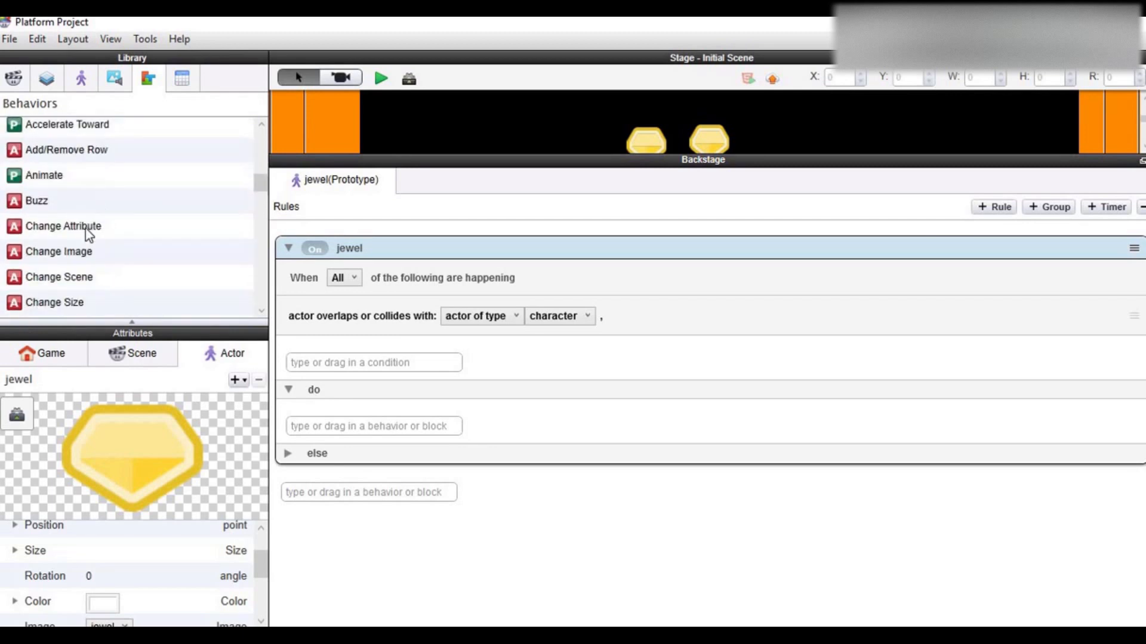
left_click_drag(80, 226, 335, 407)
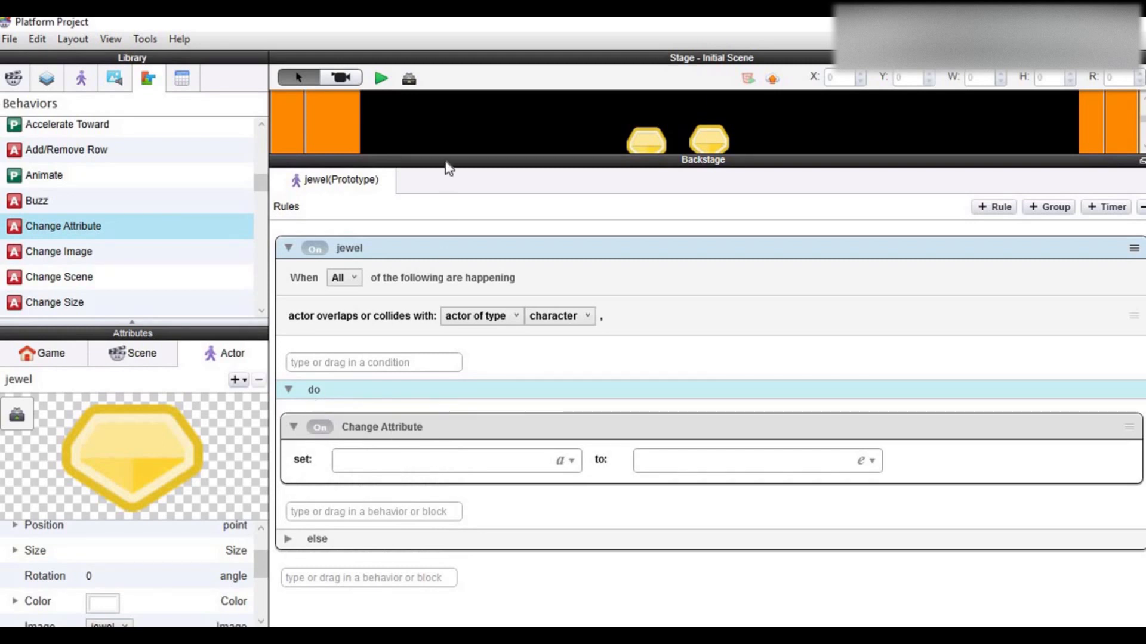
left_click_drag(446, 154, 446, 133)
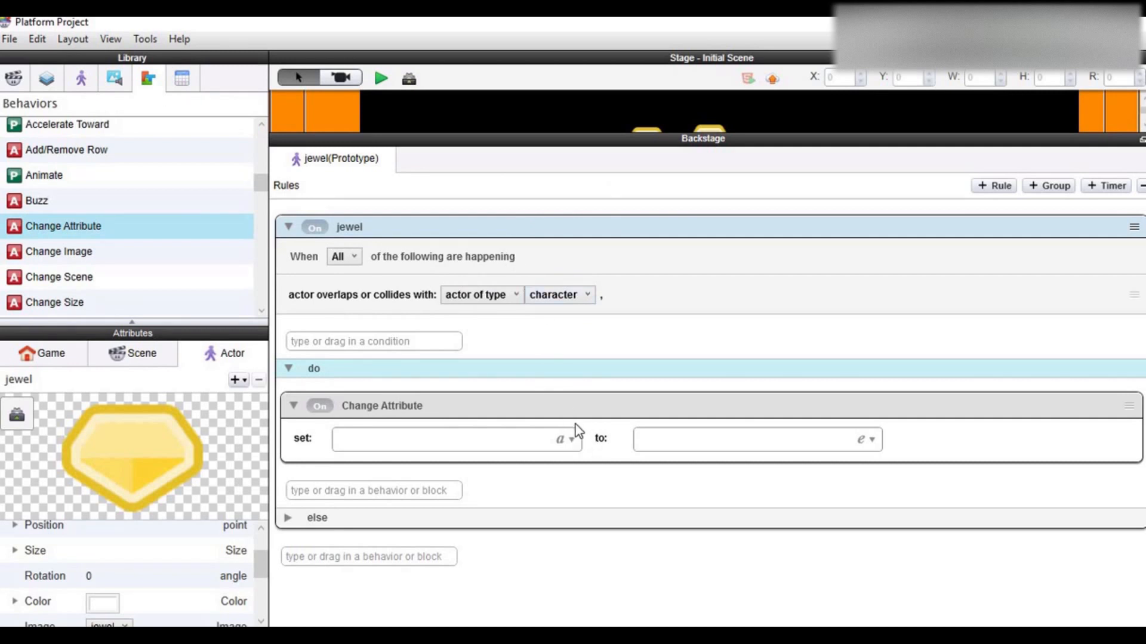
Choose the game attribute score as the attribute that the Change Attribute behavior sets.
left_click(570, 440)
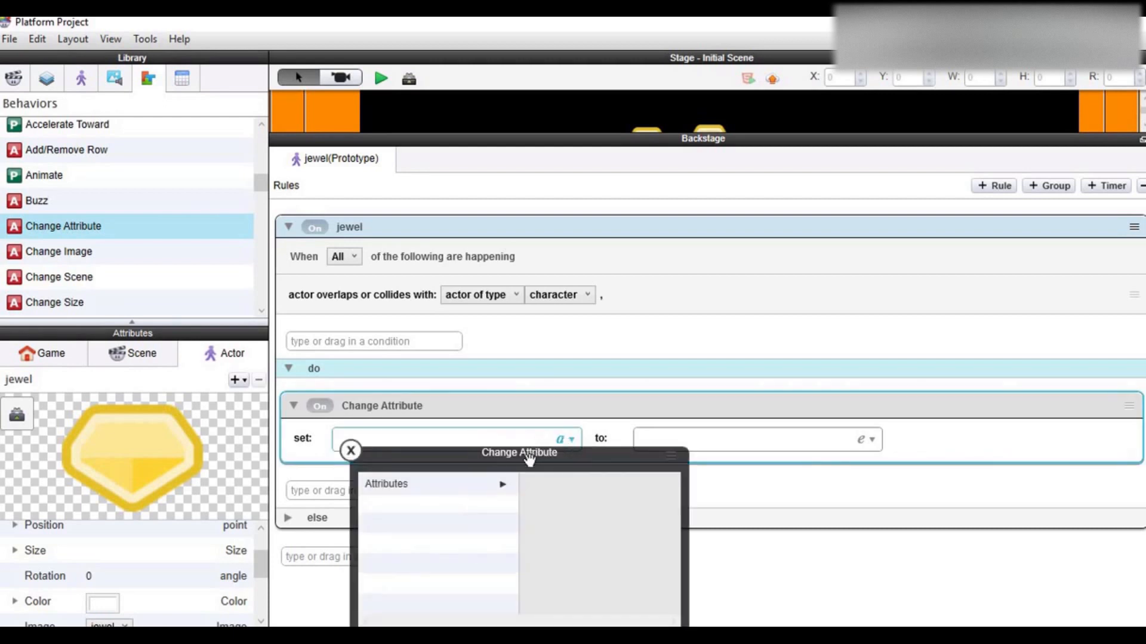
left_click_drag(527, 441, 628, 202)
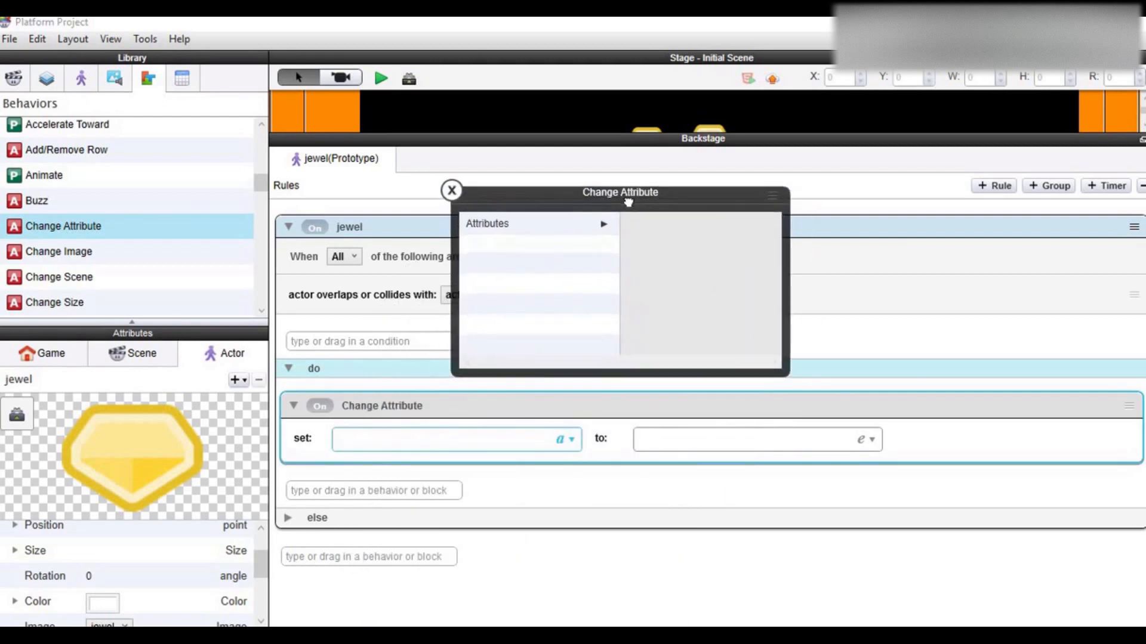
left_click(584, 225)
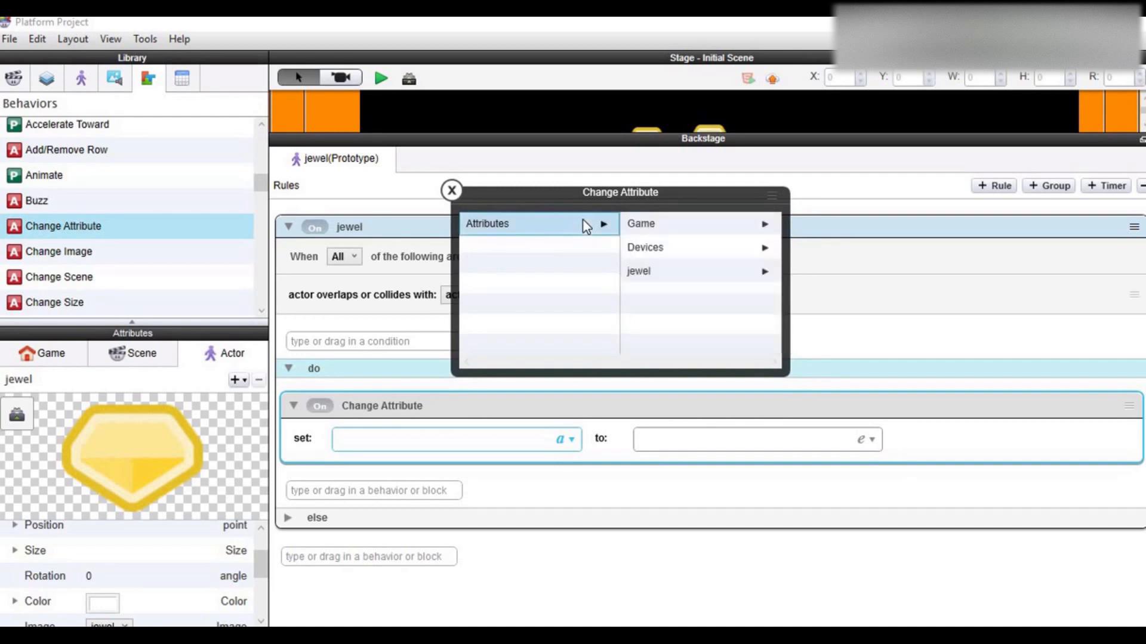
left_click(696, 227)
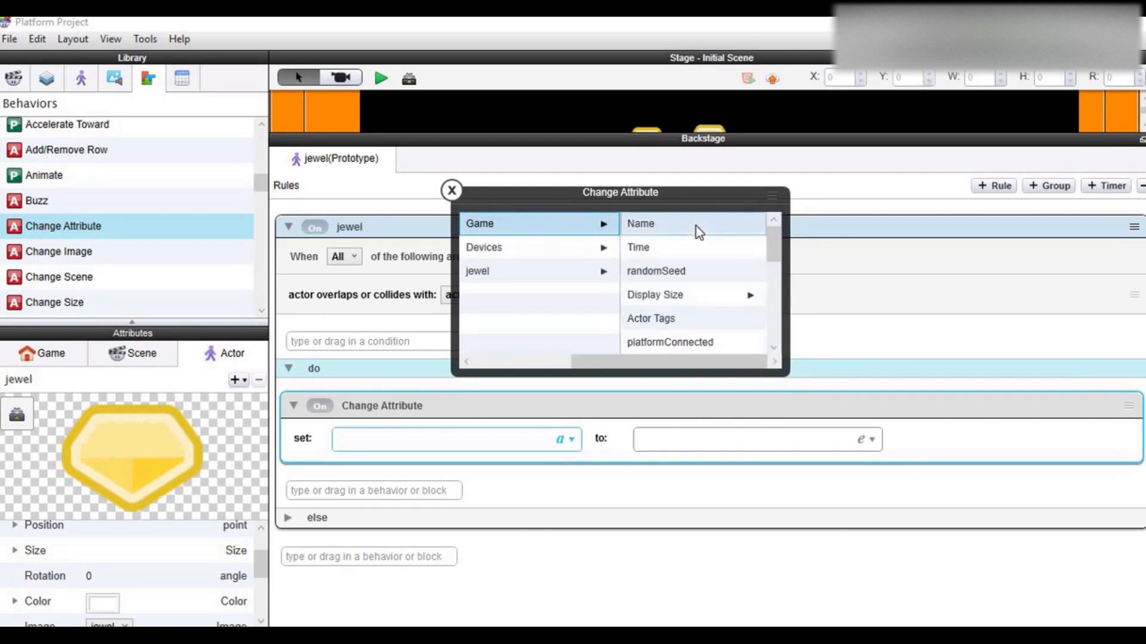
scroll(696, 250, "down", 3)
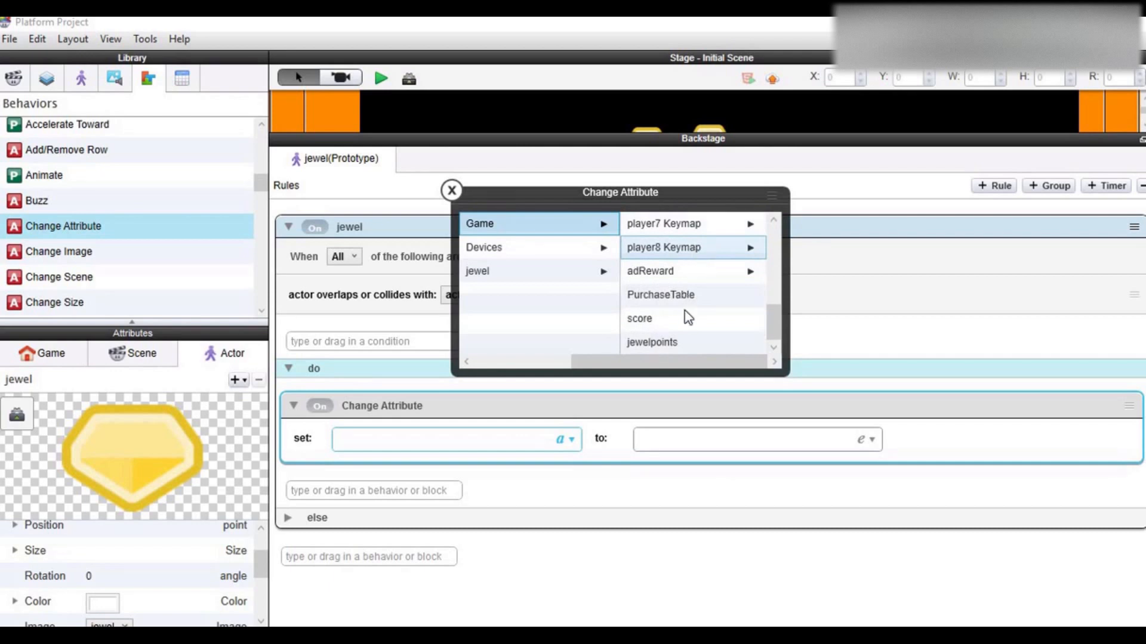
left_click(681, 321)
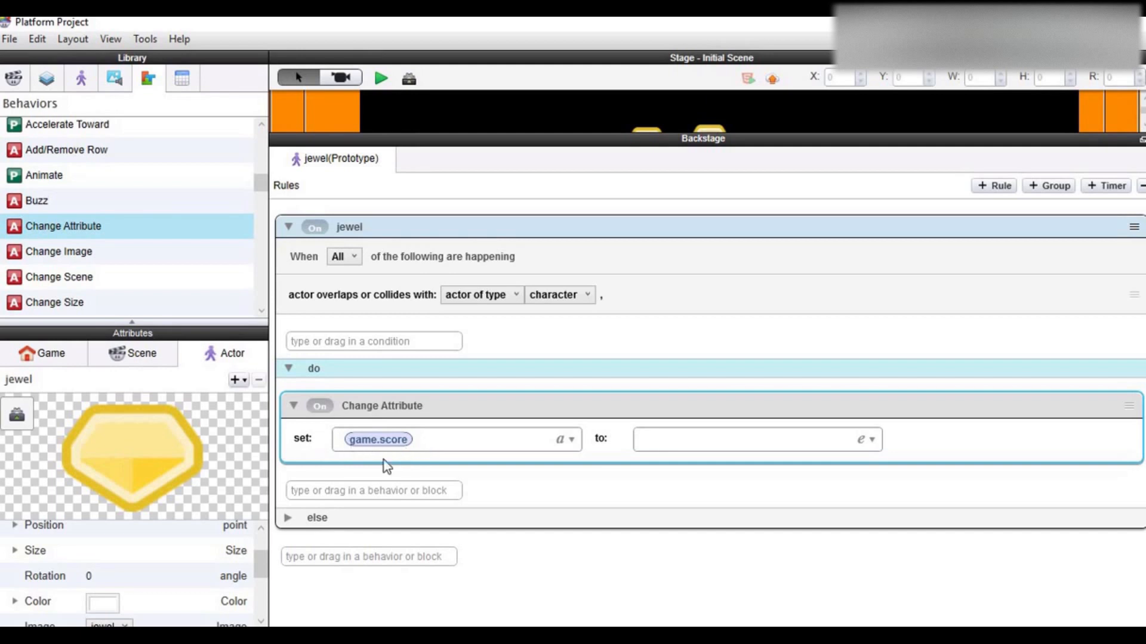
Show the game attributes list and set the Change Attribute value to the expression game.score+game.jewelpoints.
left_click(50, 355)
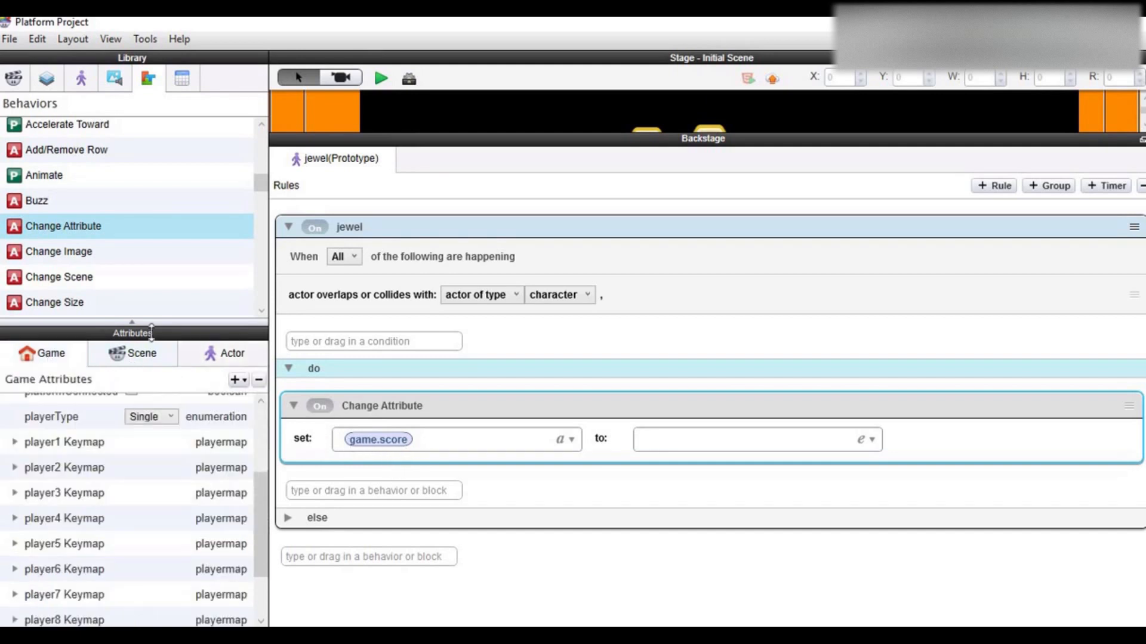
left_click_drag(152, 334, 142, 204)
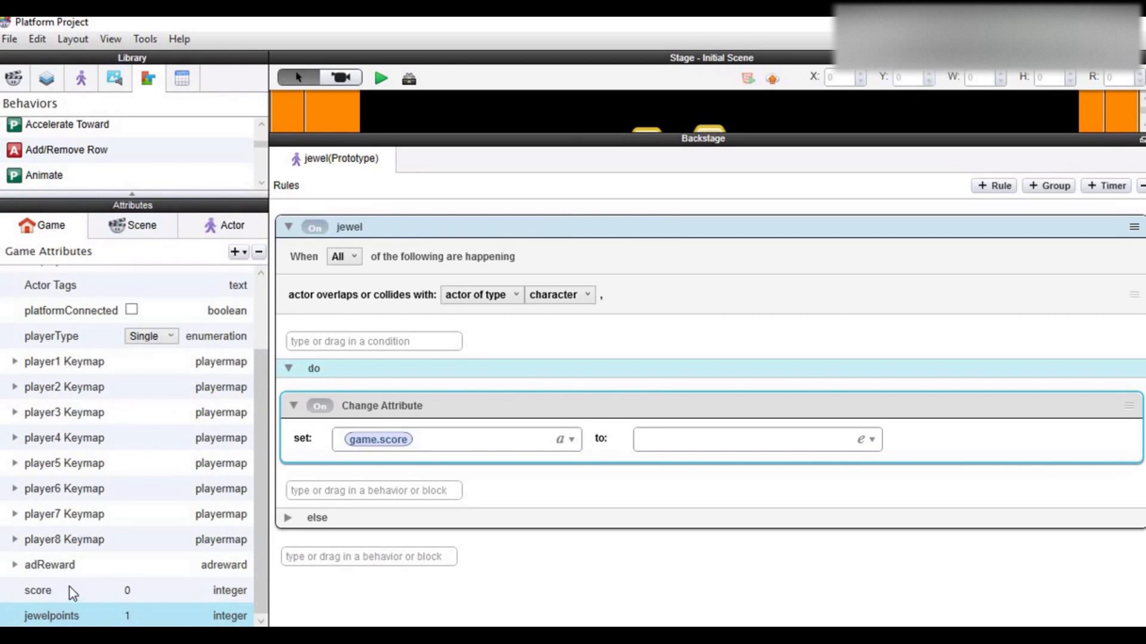
left_click(685, 439)
left_click(865, 441)
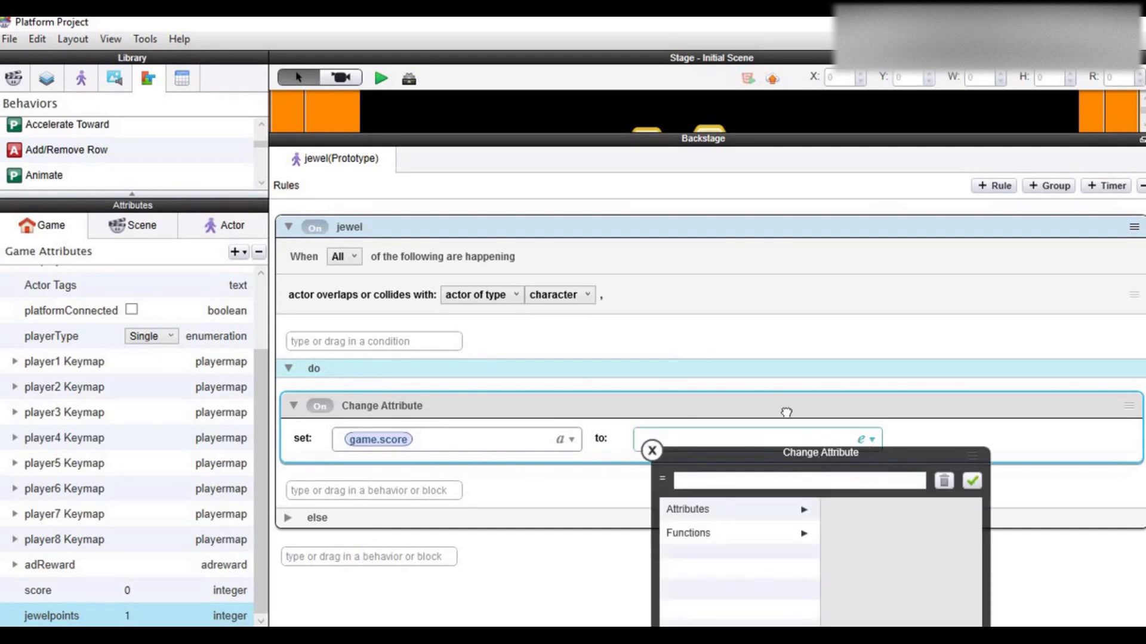
left_click_drag(785, 441, 769, 287)
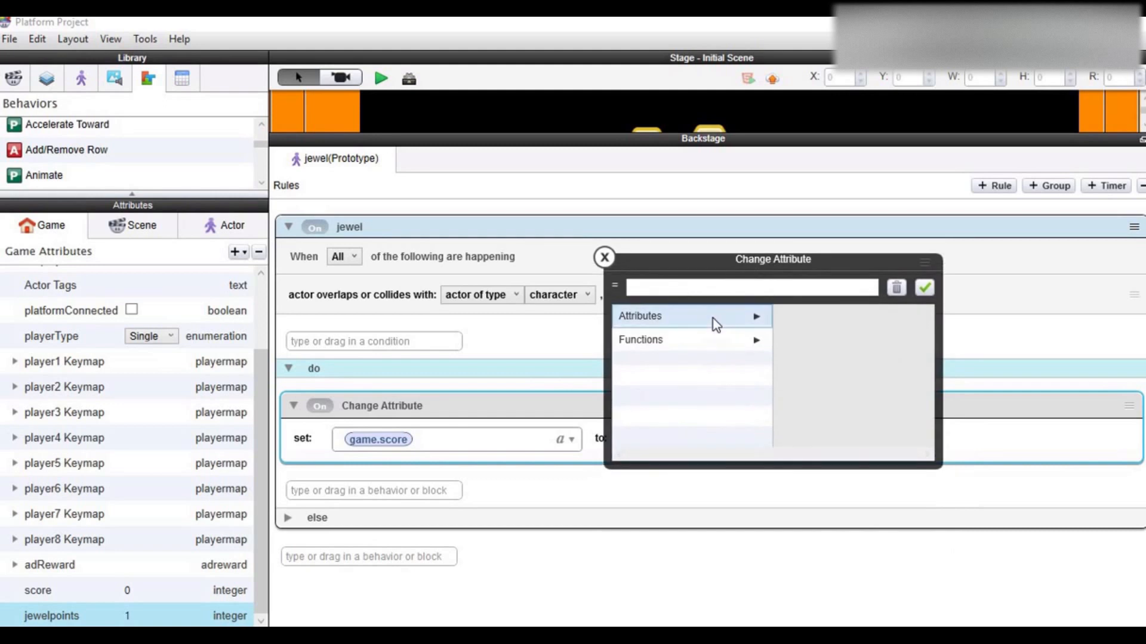
left_click(714, 319)
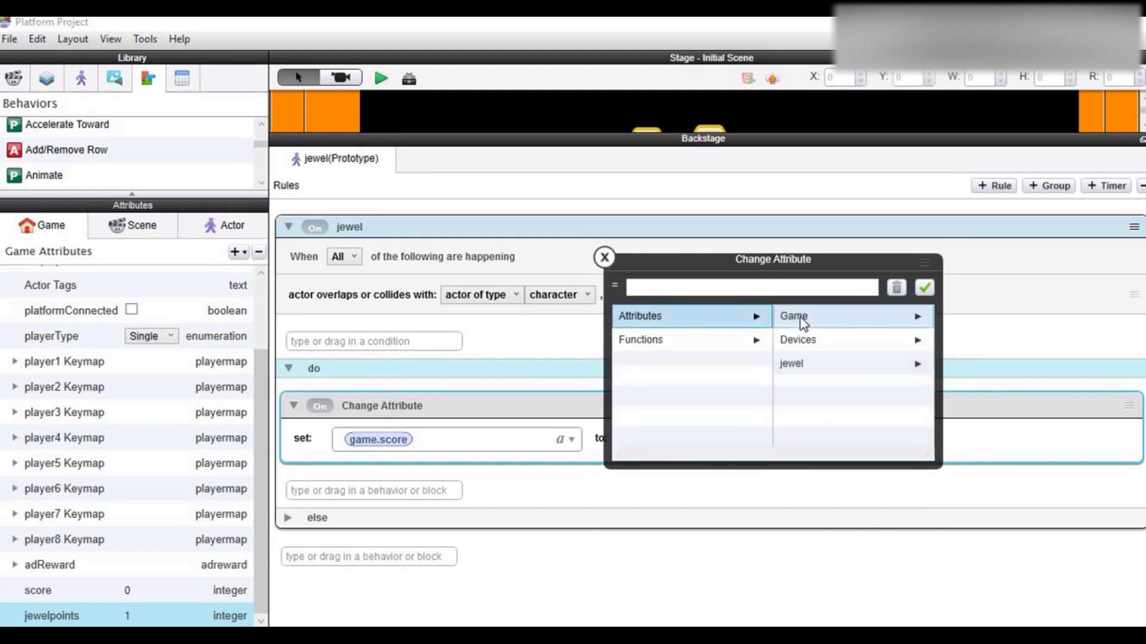
left_click(799, 322)
scroll(802, 361, "down", 4)
left_click(802, 413)
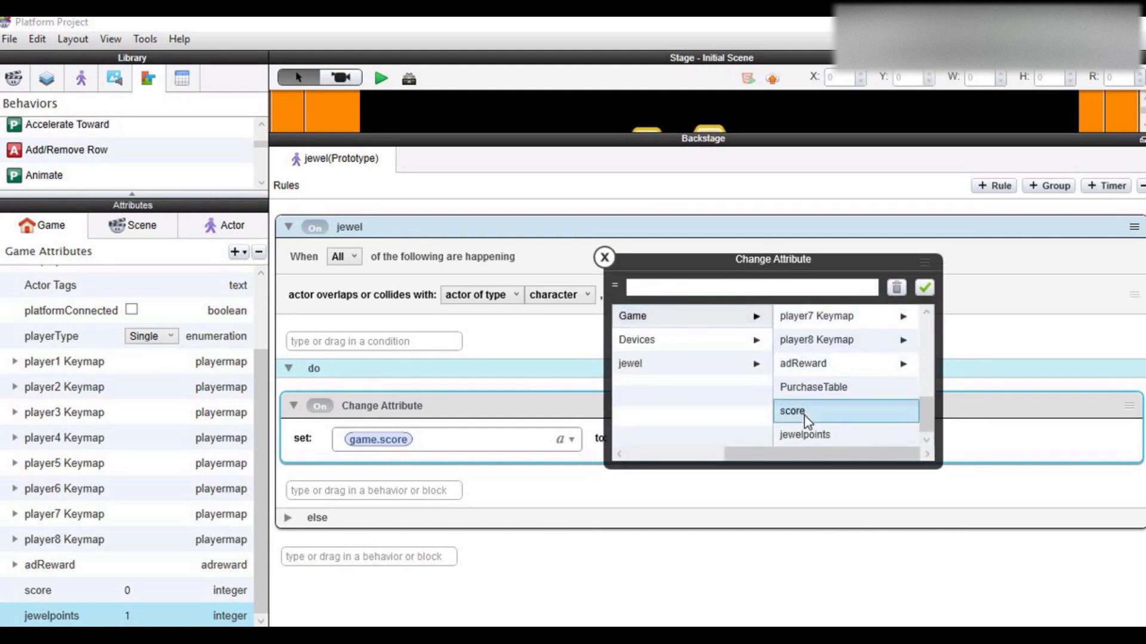
left_click(729, 286)
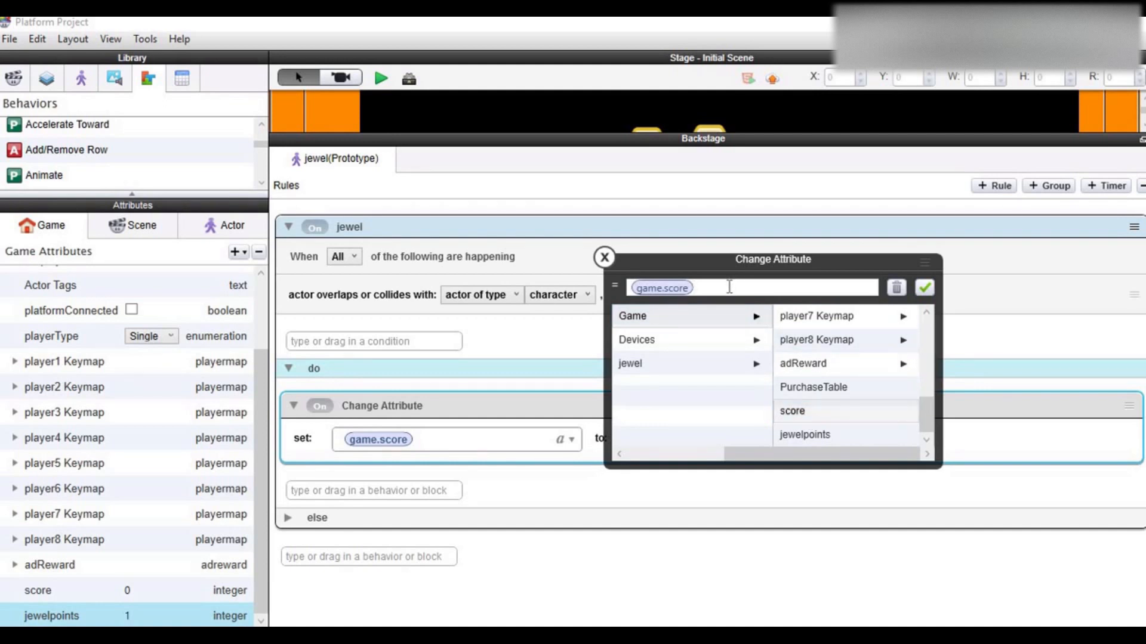
type("+")
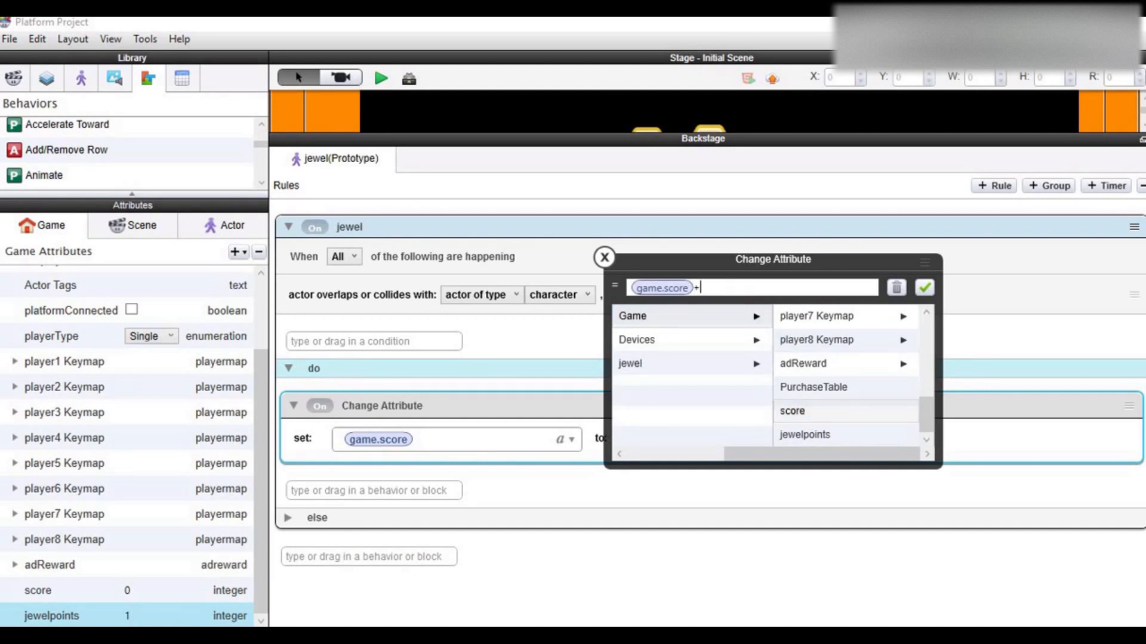
left_click(824, 438)
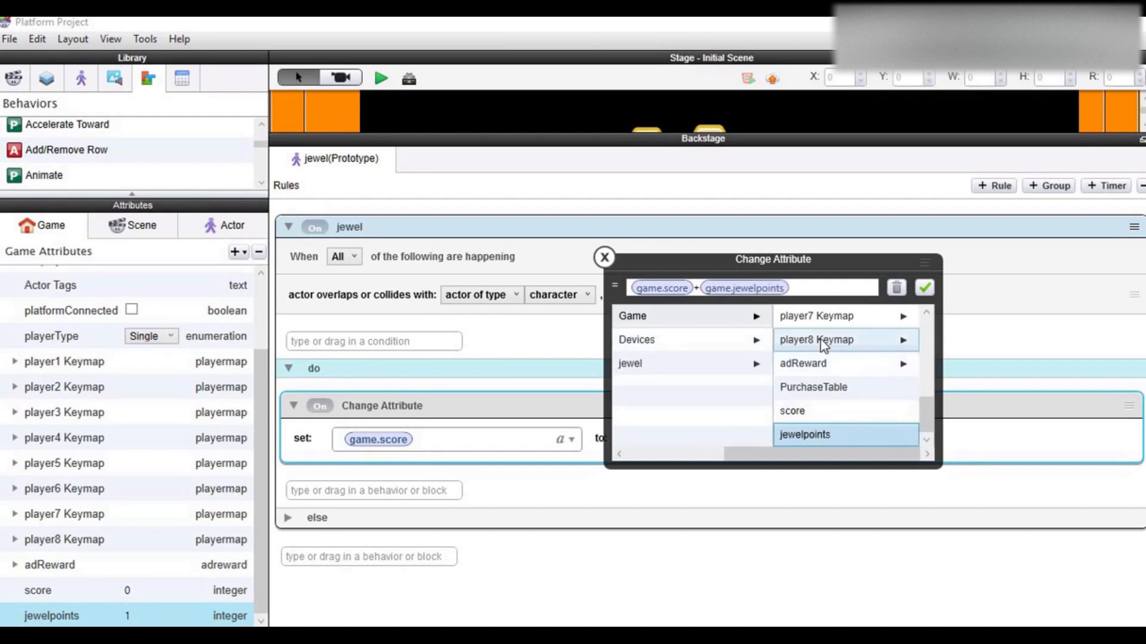
left_click(924, 288)
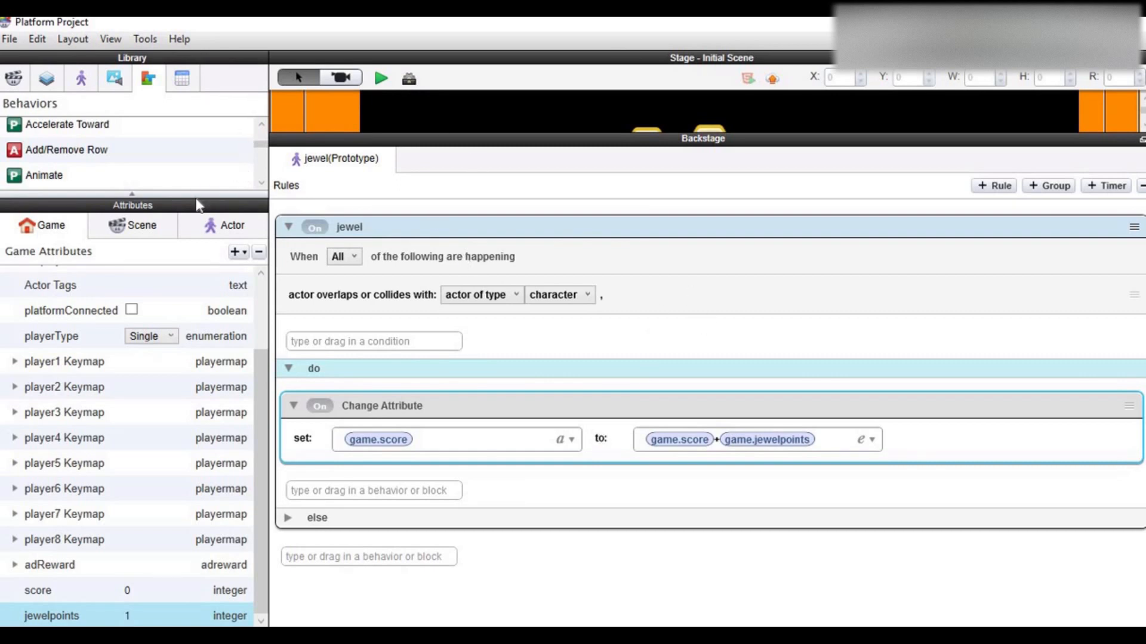
Add a Destroy behavior below Change Attribute in the do section of the jewel rule.
left_click_drag(195, 197, 182, 418)
scroll(181, 358, "down", 3)
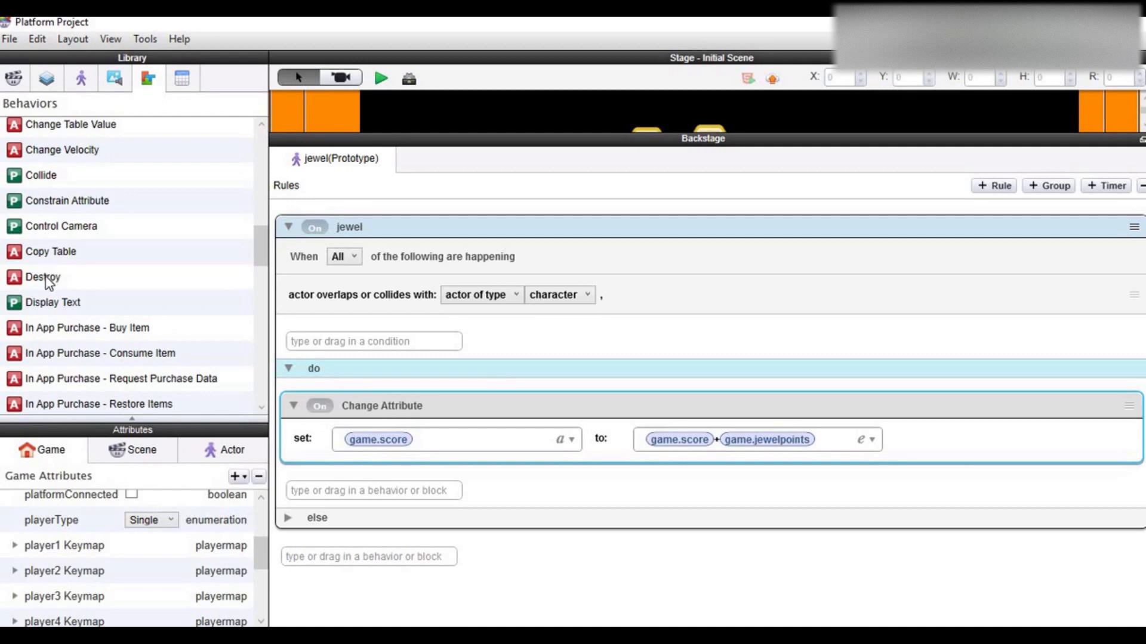
left_click_drag(48, 280, 408, 487)
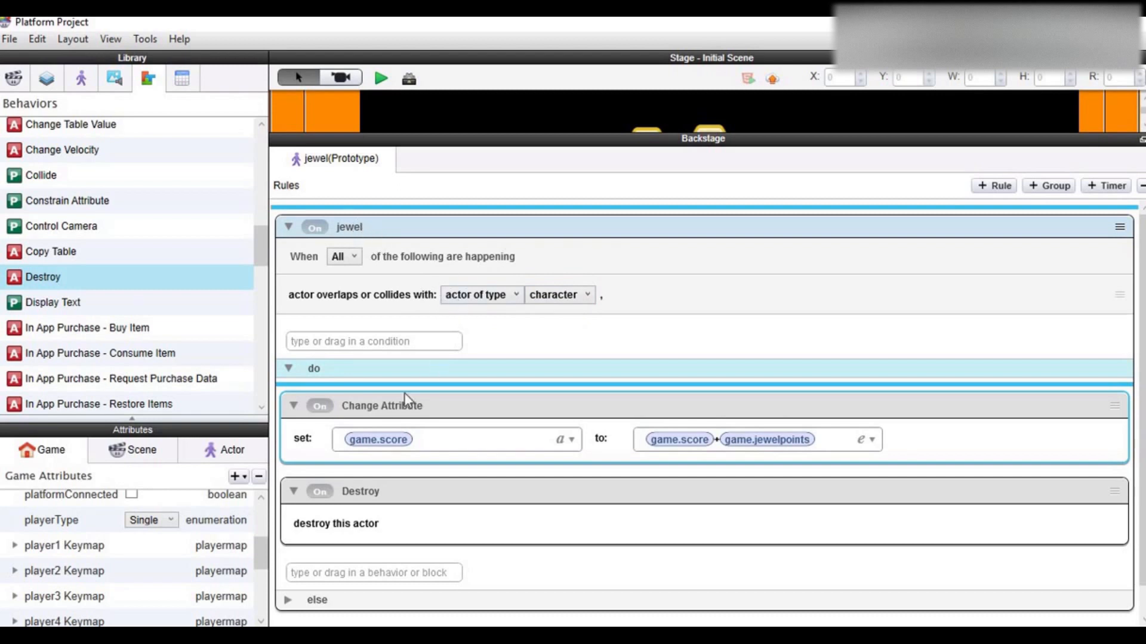
scroll(346, 453, "down", 1)
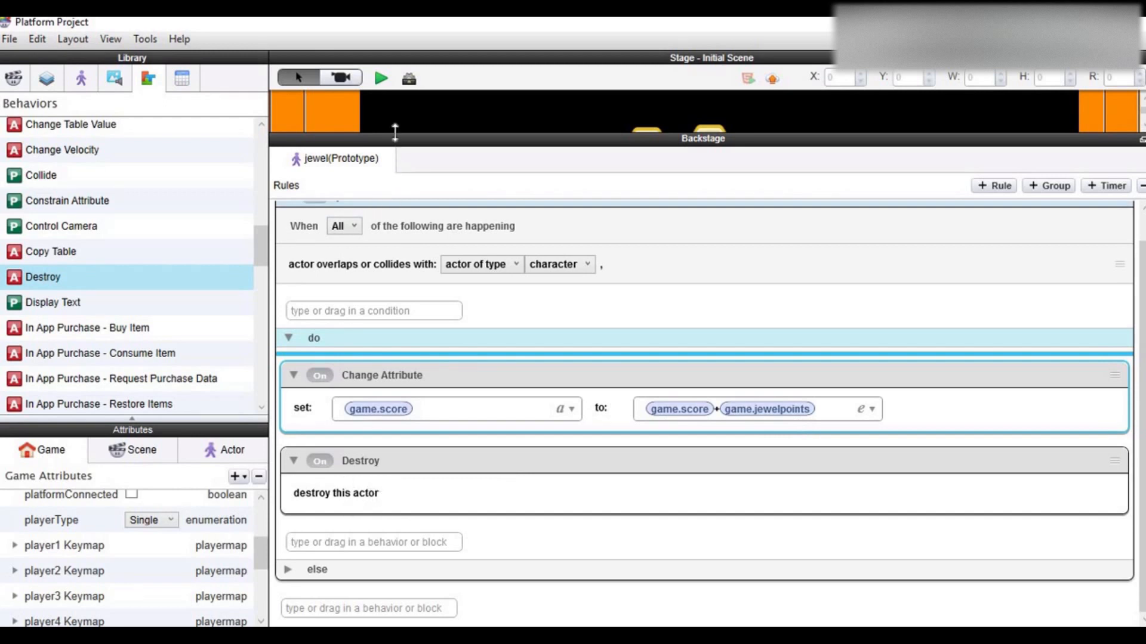
Open the rules of the score display actor and add a Display Text behavior.
left_click_drag(395, 160, 395, 263)
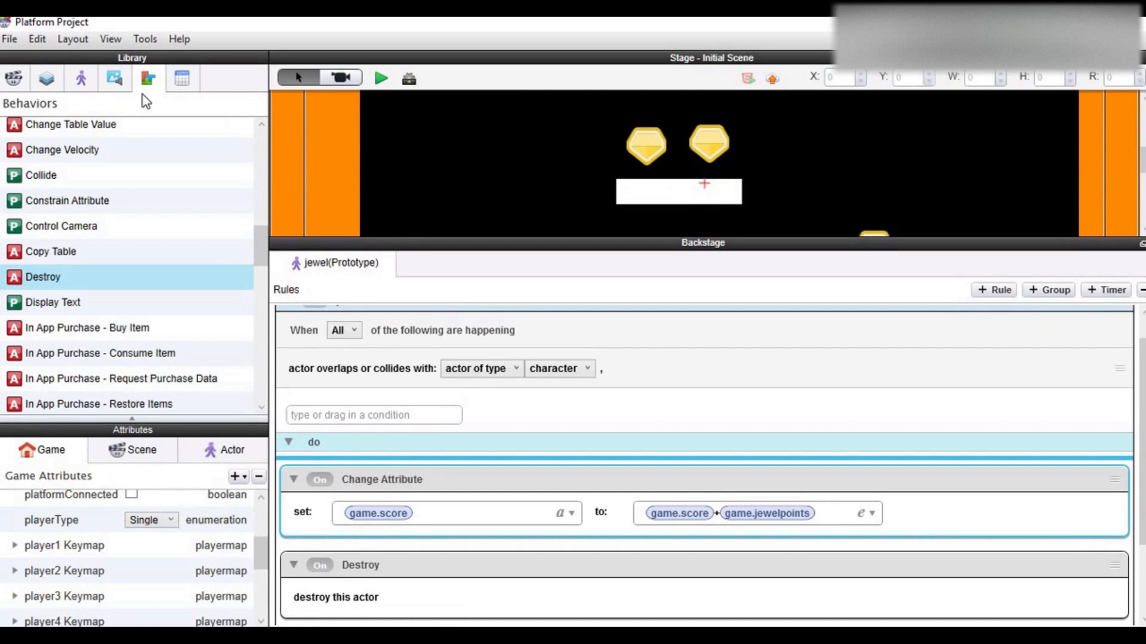
left_click(83, 78)
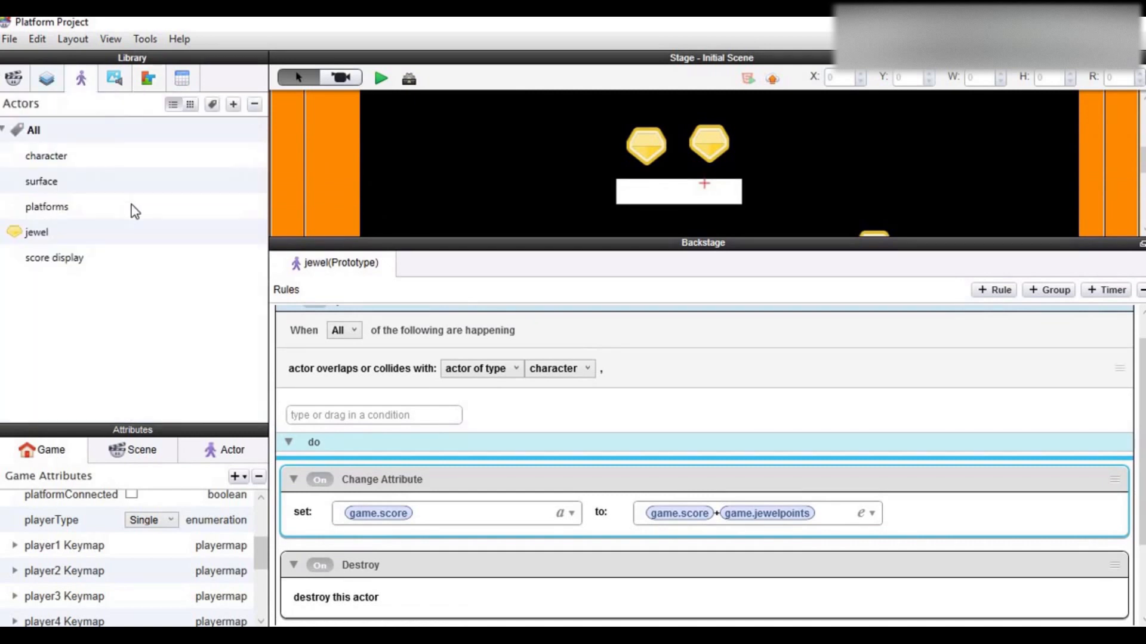
left_click(91, 264)
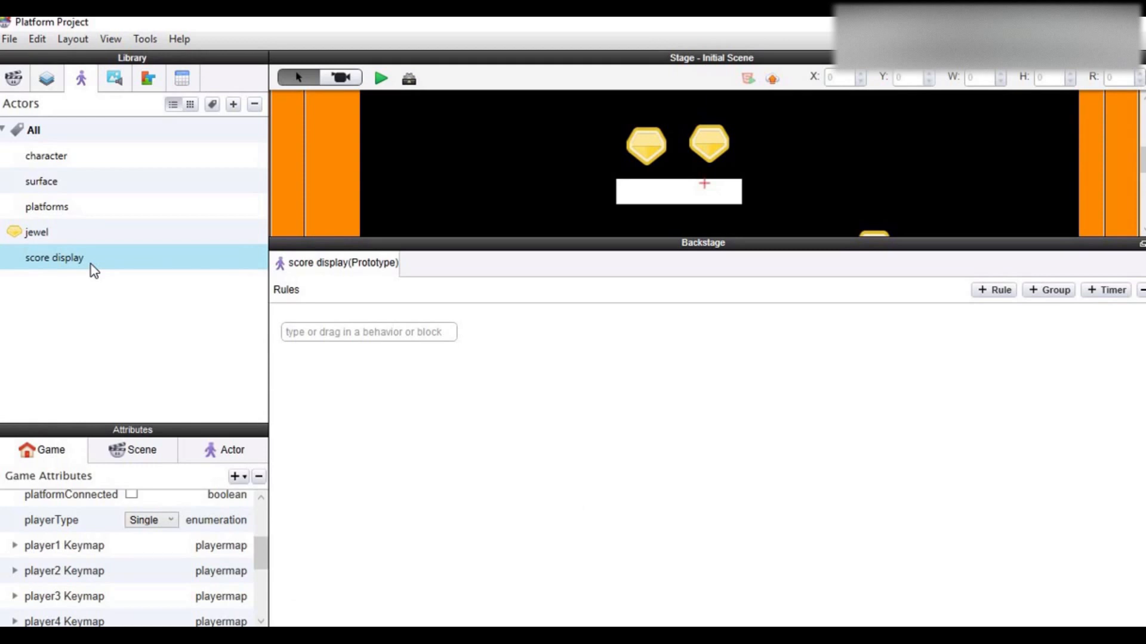
left_click(143, 83)
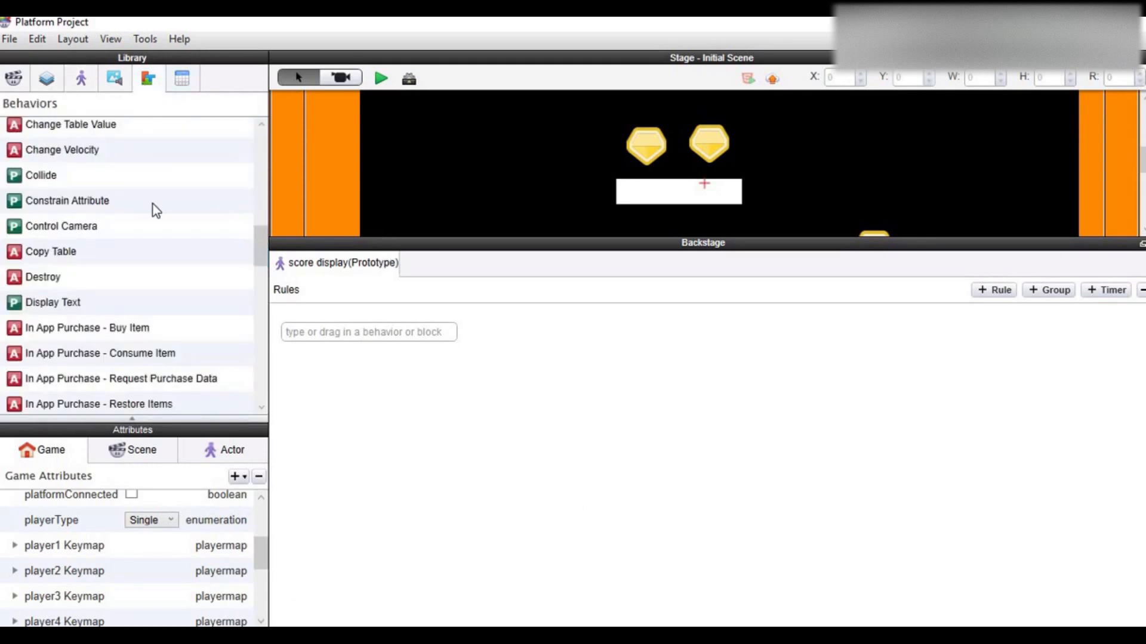
left_click(83, 302)
left_click_drag(65, 304, 384, 388)
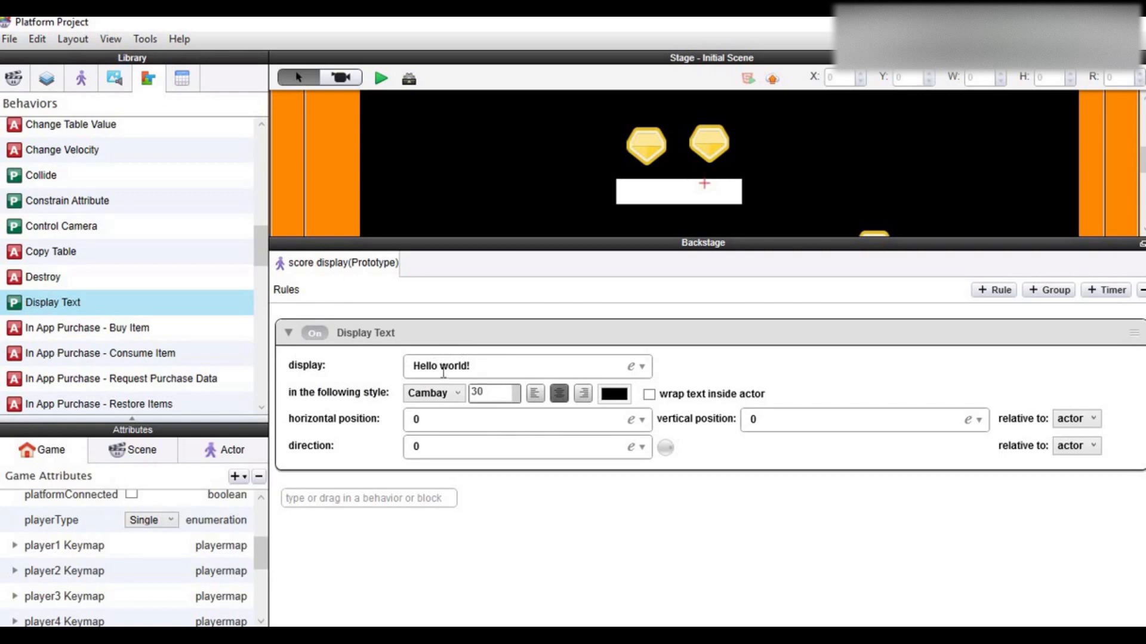
Replace the default display text of the Display Text behavior with the game attribute score.
left_click(508, 364)
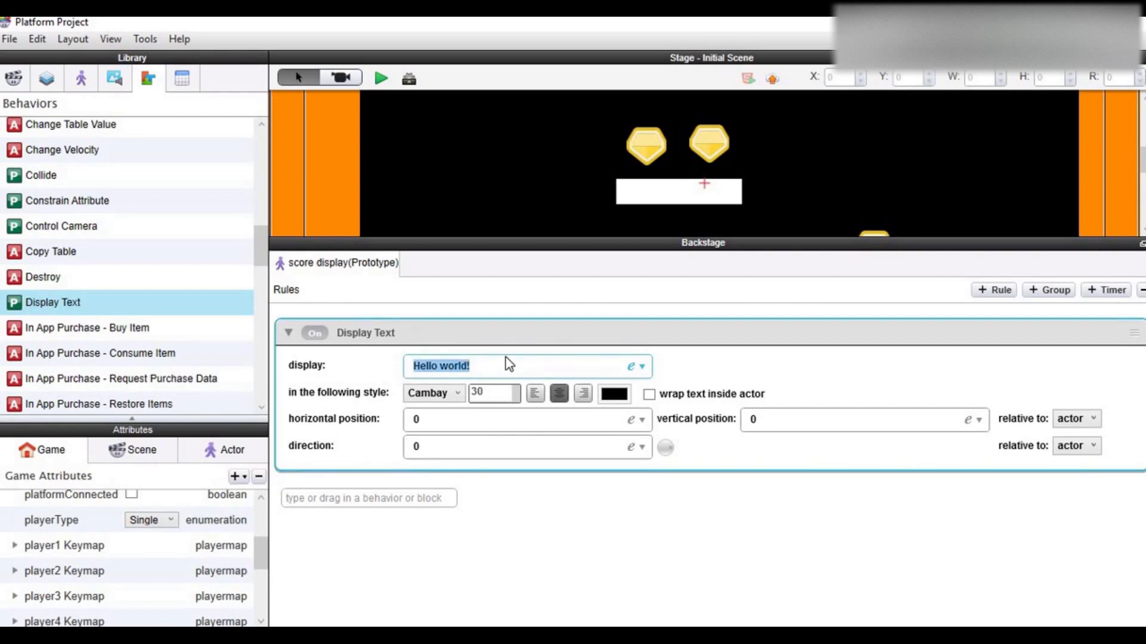
key("BackSpace")
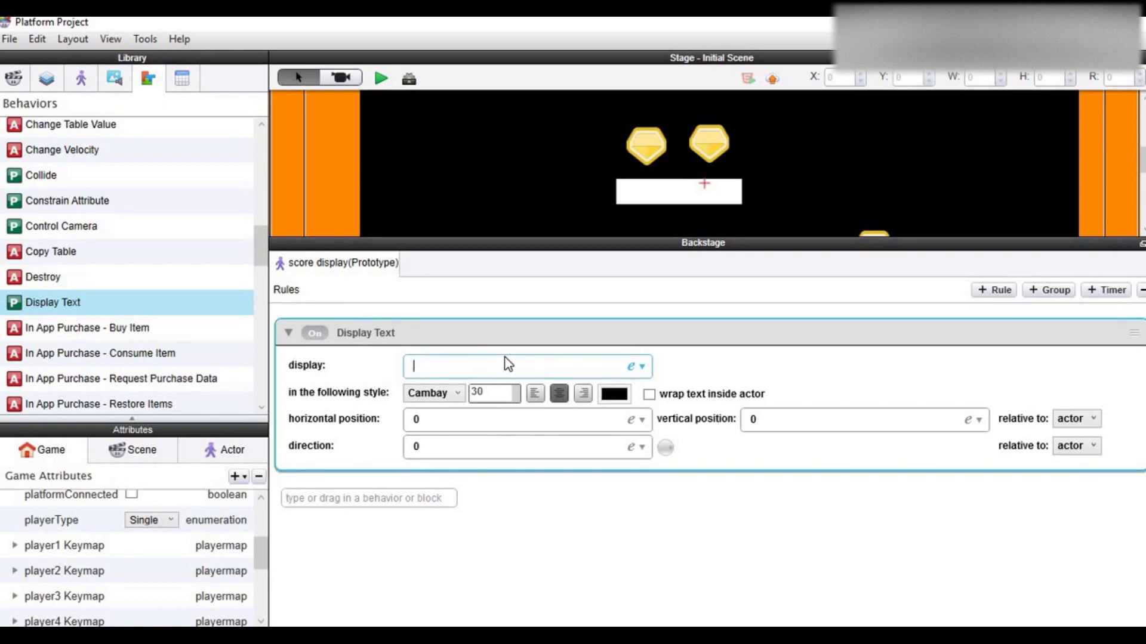
left_click(640, 369)
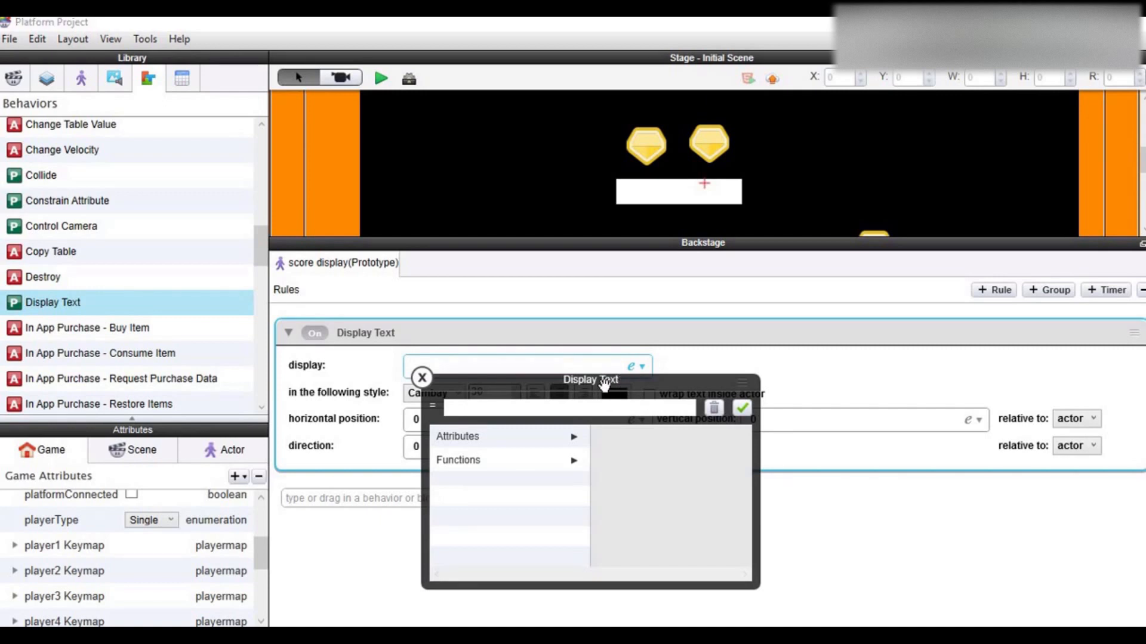
left_click_drag(623, 379, 678, 287)
left_click(595, 321)
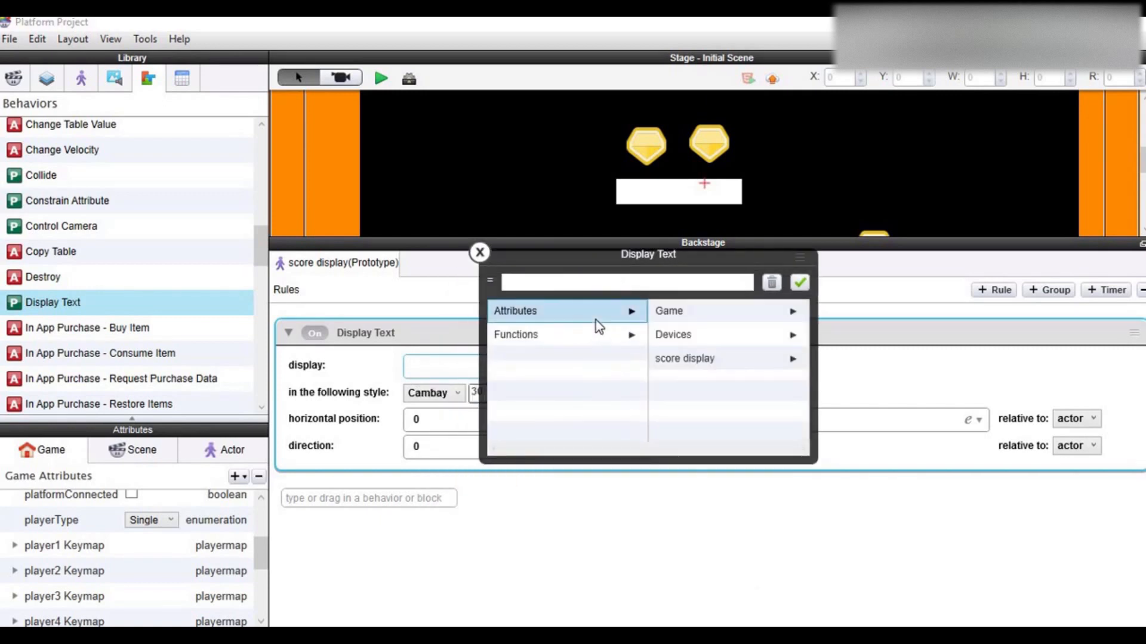
left_click(664, 313)
scroll(667, 319, "down", 4)
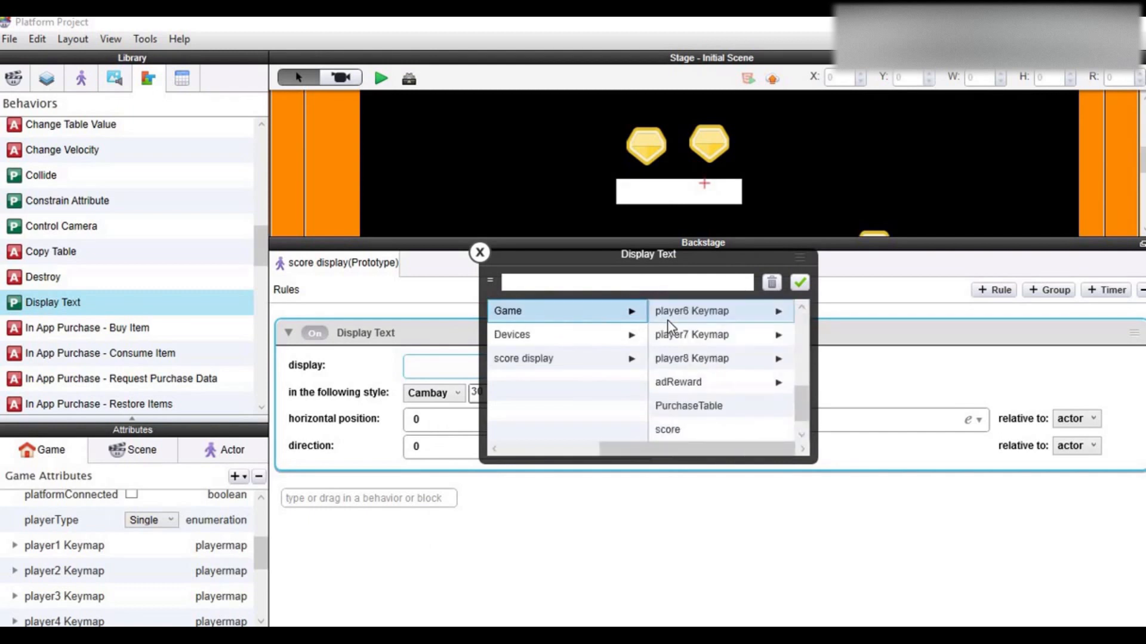
left_click(669, 407)
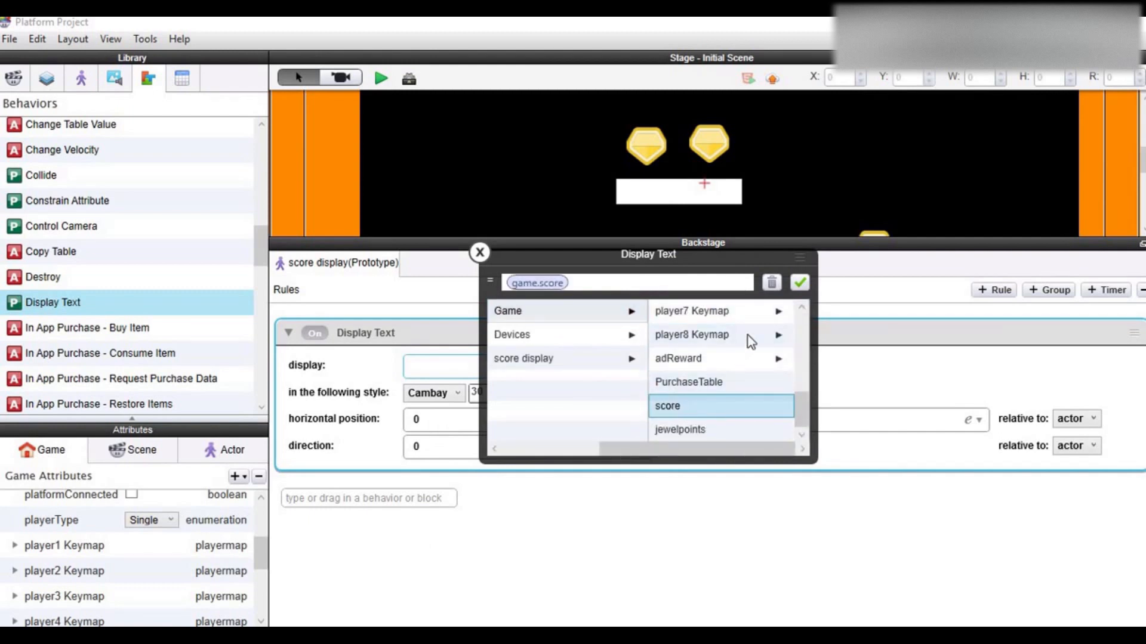
left_click(798, 284)
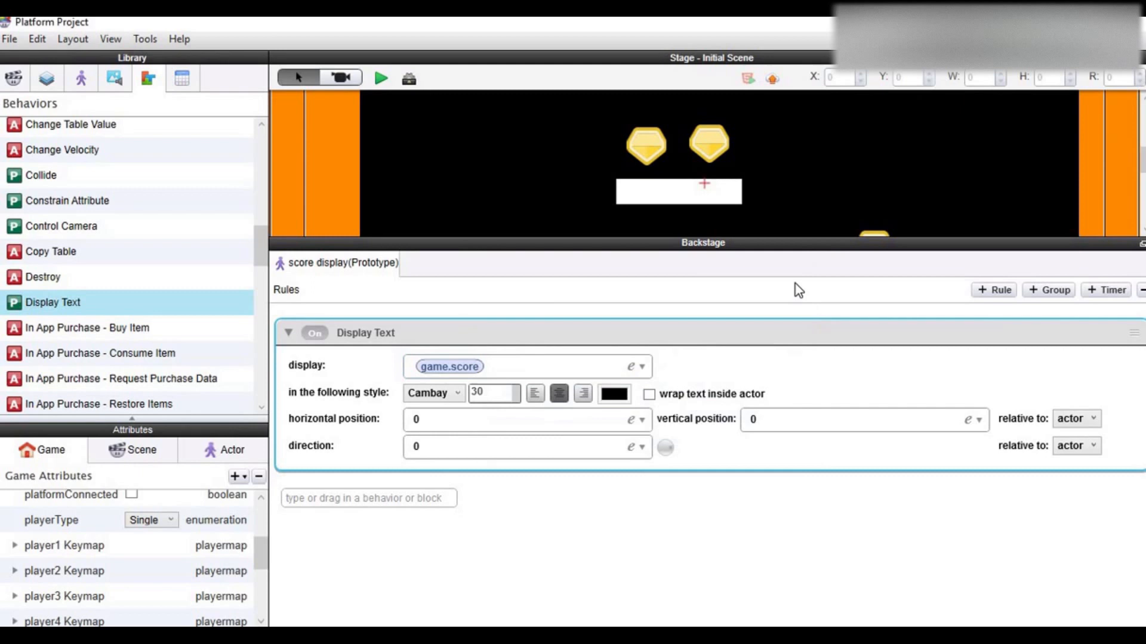
Put the label "Score".. in front of game.score in the Display Text expression.
left_click(636, 366)
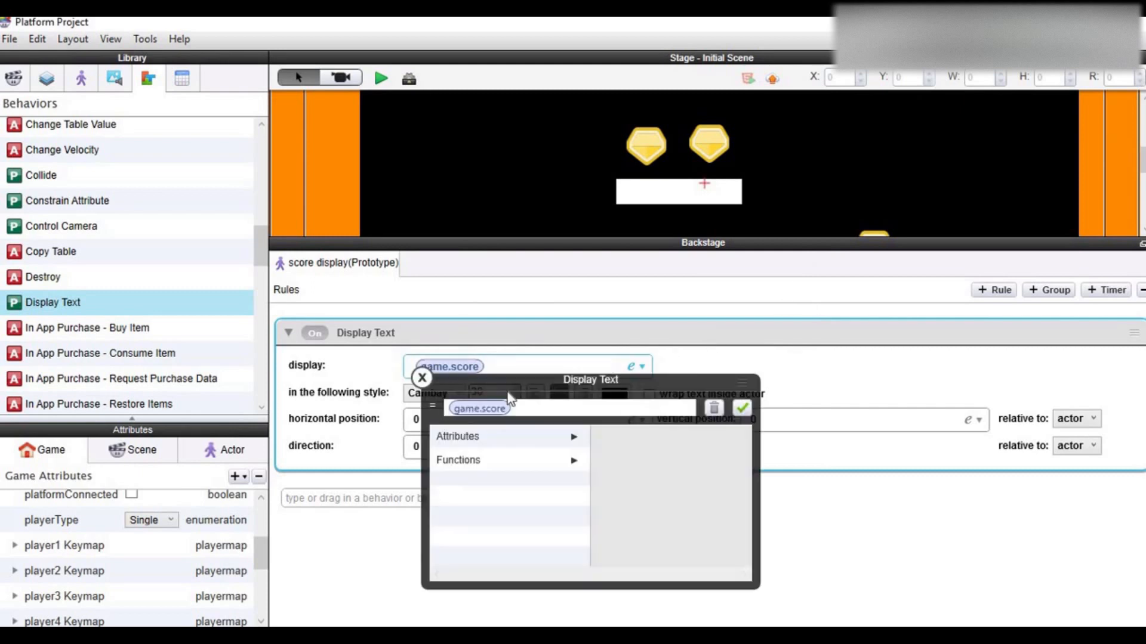
left_click(455, 410)
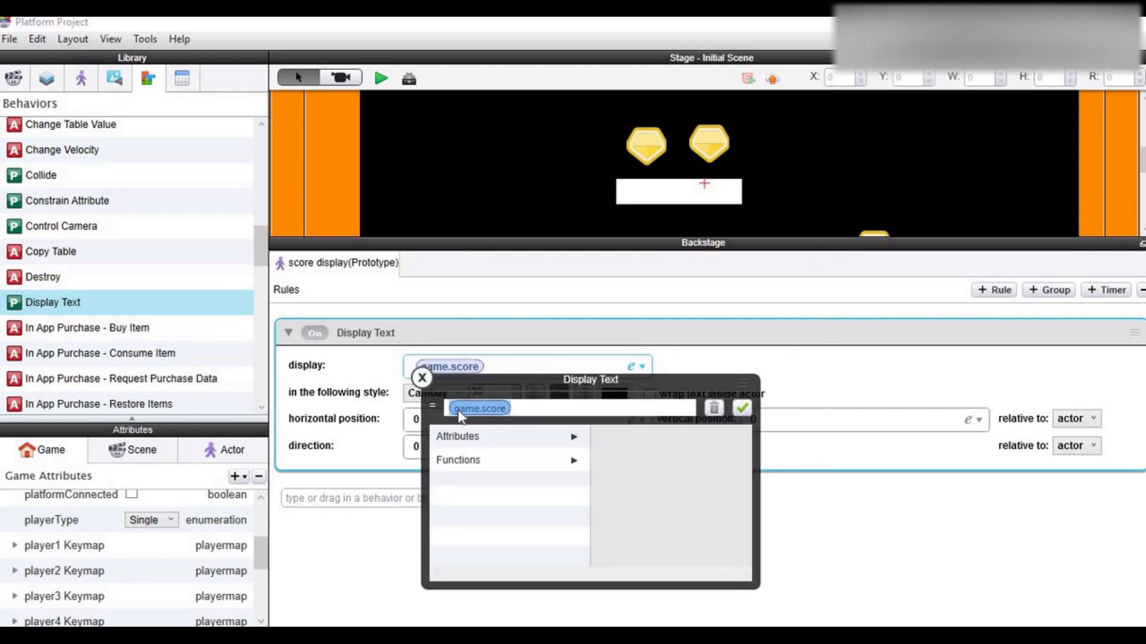
left_click(458, 410)
type("\"Score")
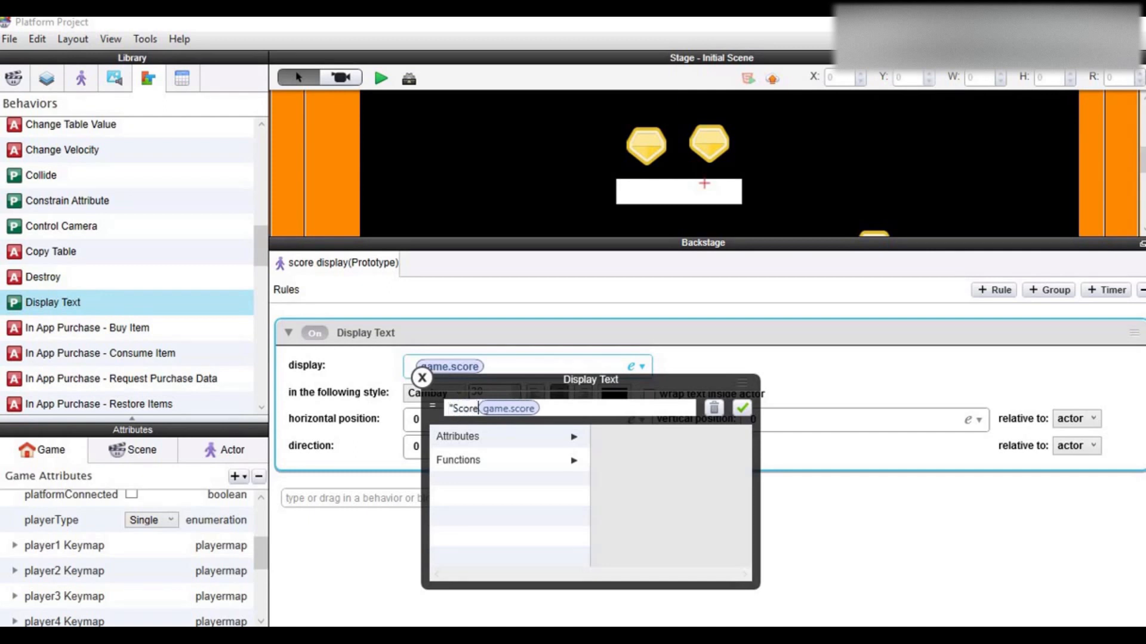
type("\"..")
left_click(742, 407)
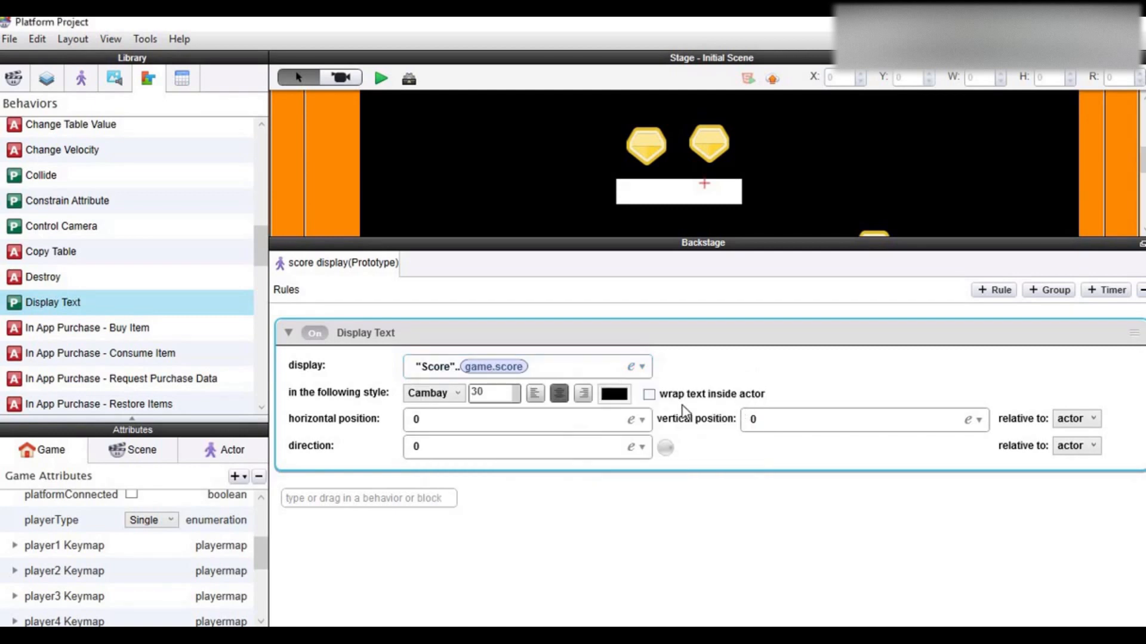
Enlarge the stage area, preview the game, and steer the character across the platforms to collect every jewel.
left_click_drag(472, 239, 472, 477)
scroll(475, 344, "up", 3)
scroll(473, 247, "down", 3)
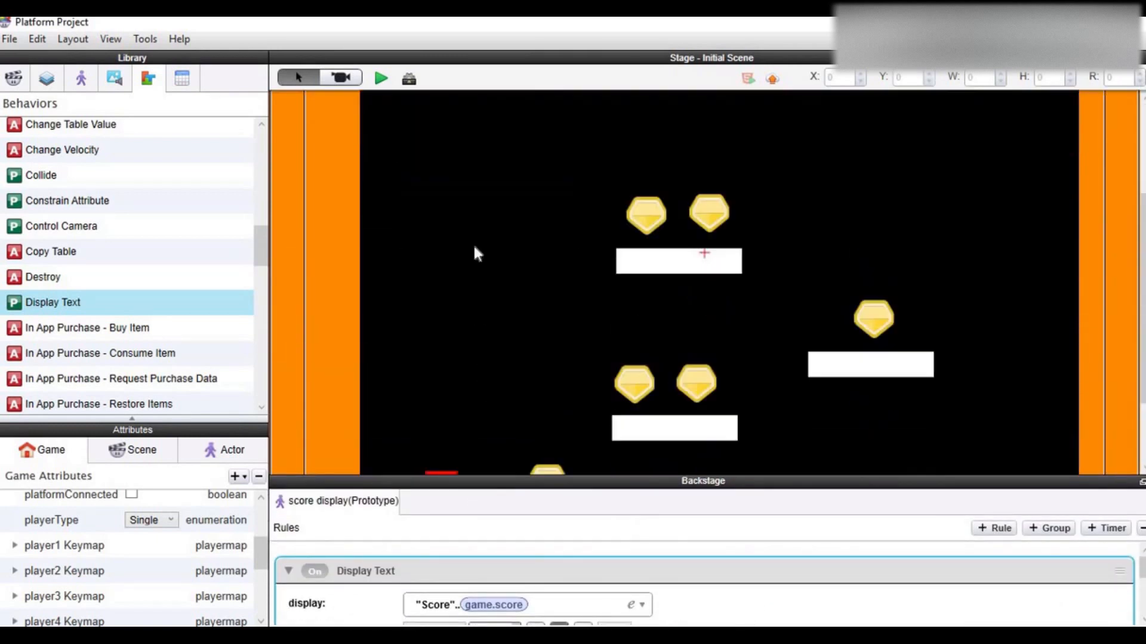
left_click(380, 79)
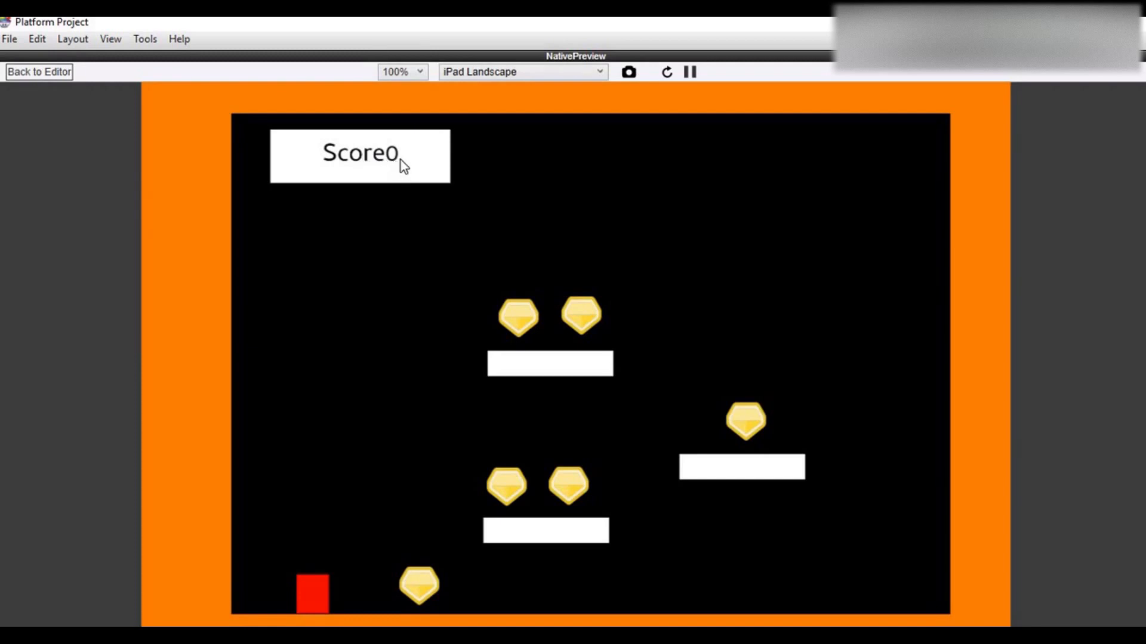
key("Right")
key("Right")
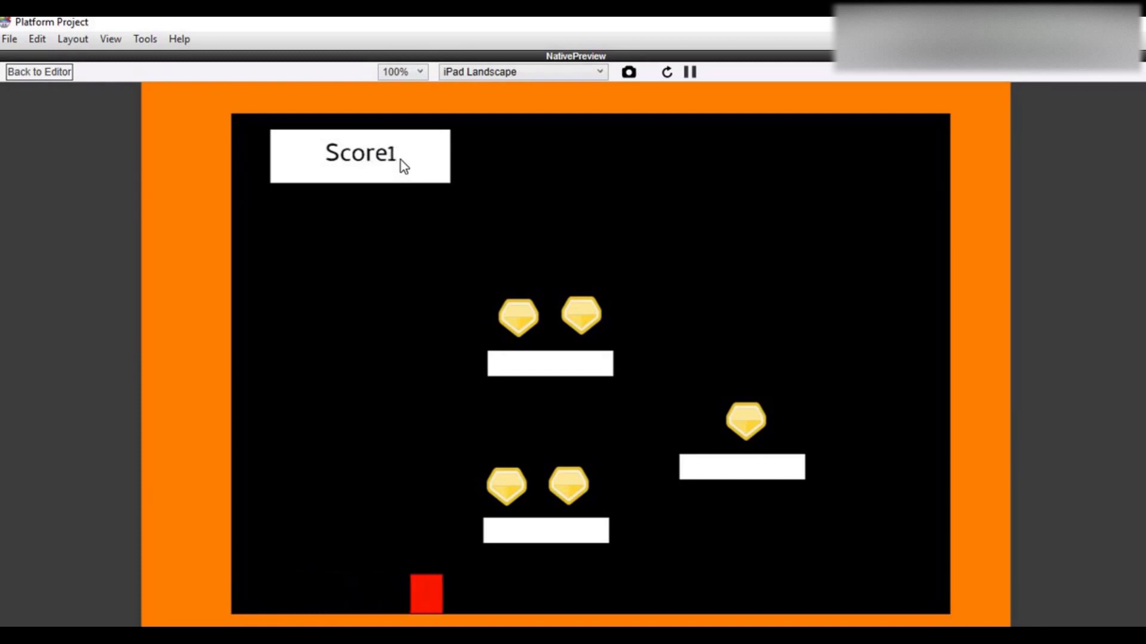
key("Up")
key("Right")
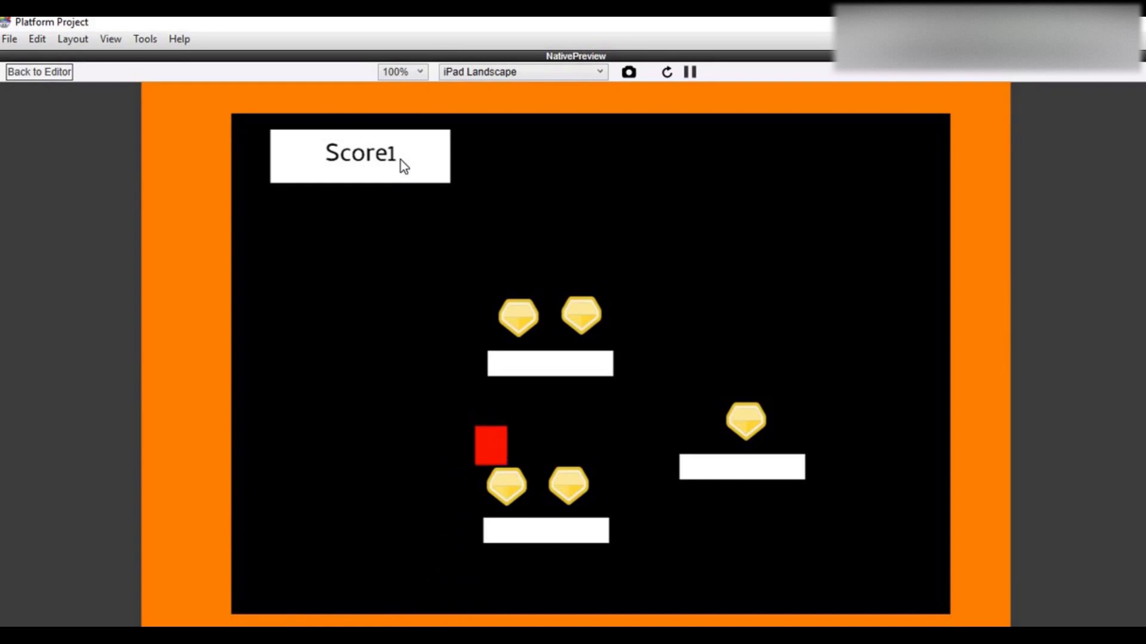
key("Up")
key("Right")
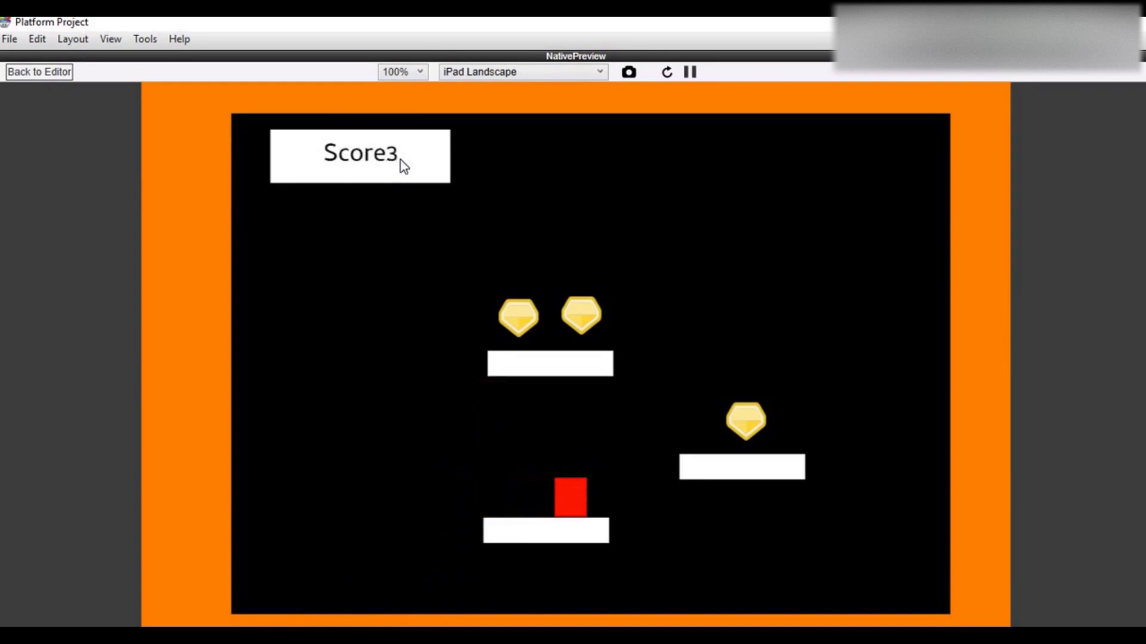
key("Up")
key("Right")
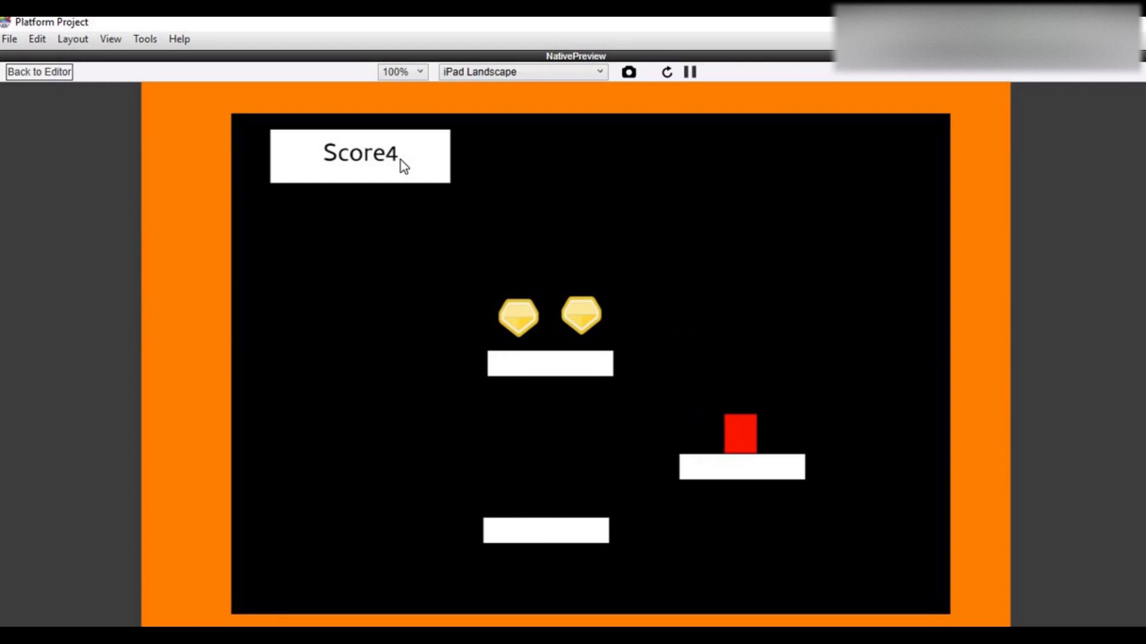
key("Left")
key("Up")
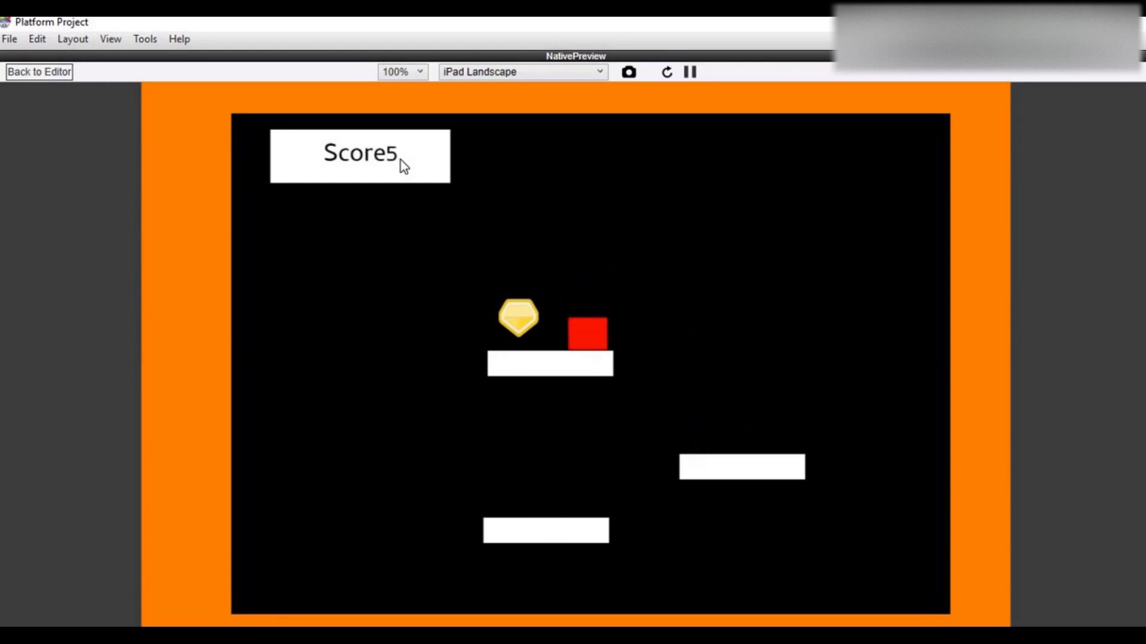
key("Left")
key("Left")
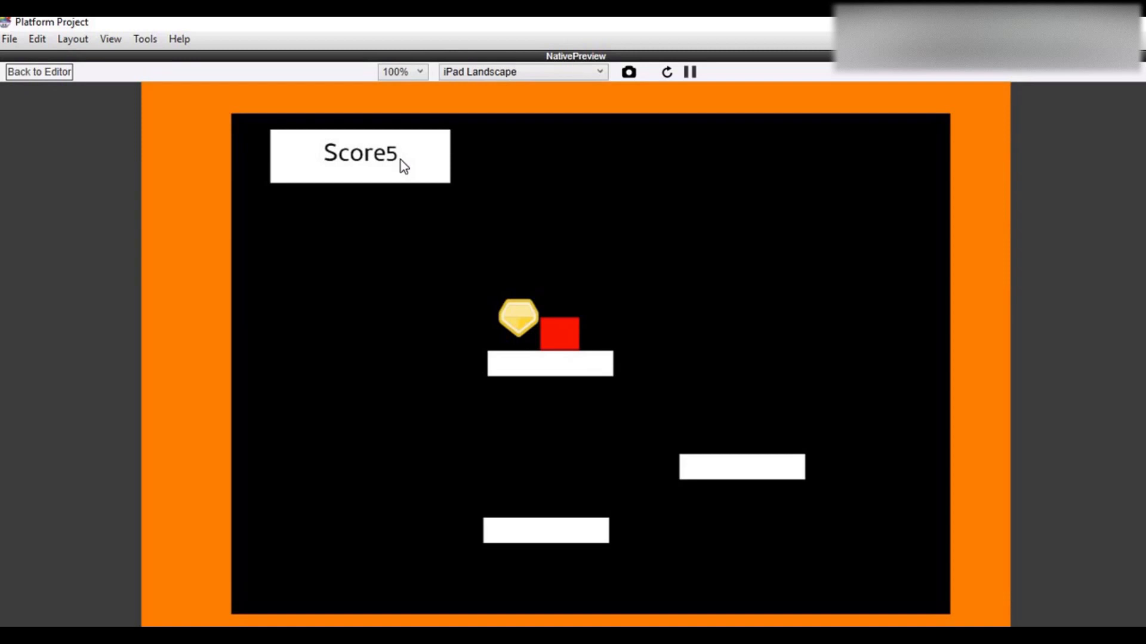
key("Left")
key("Right")
key("Up")
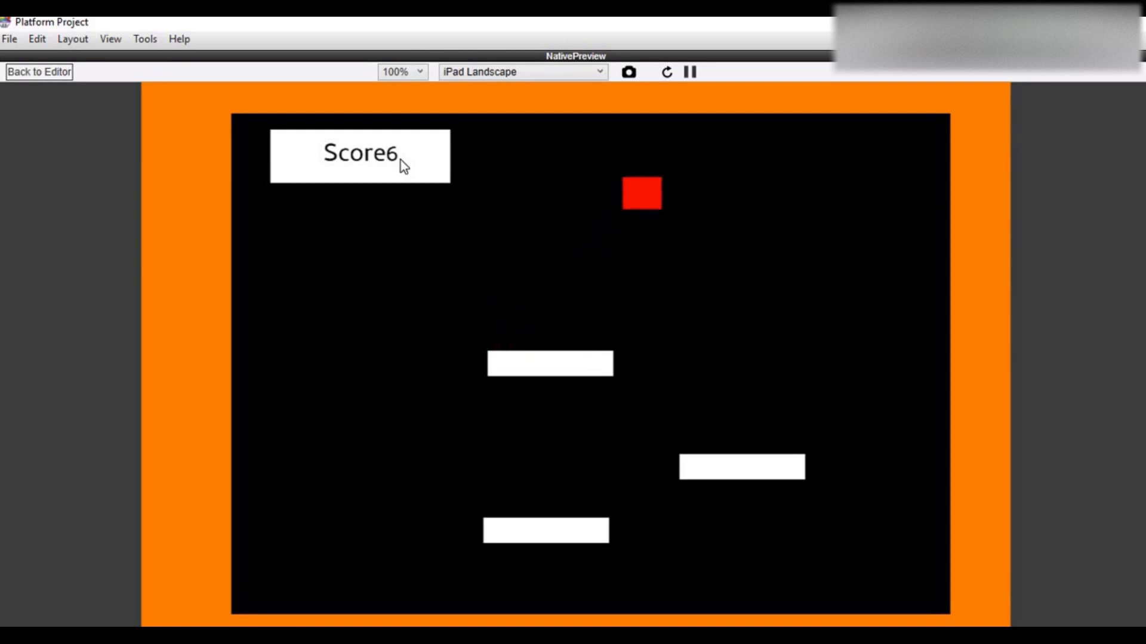
Move and jump the character around the emptied platforms to test the controls further.
key("Right")
key("Up")
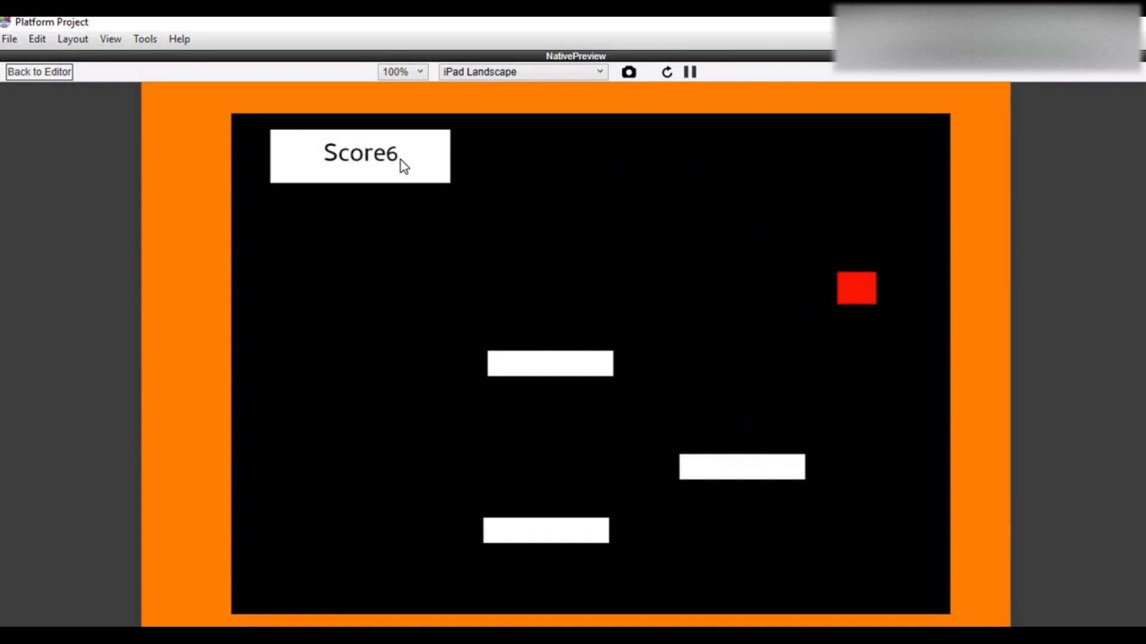
key("Left")
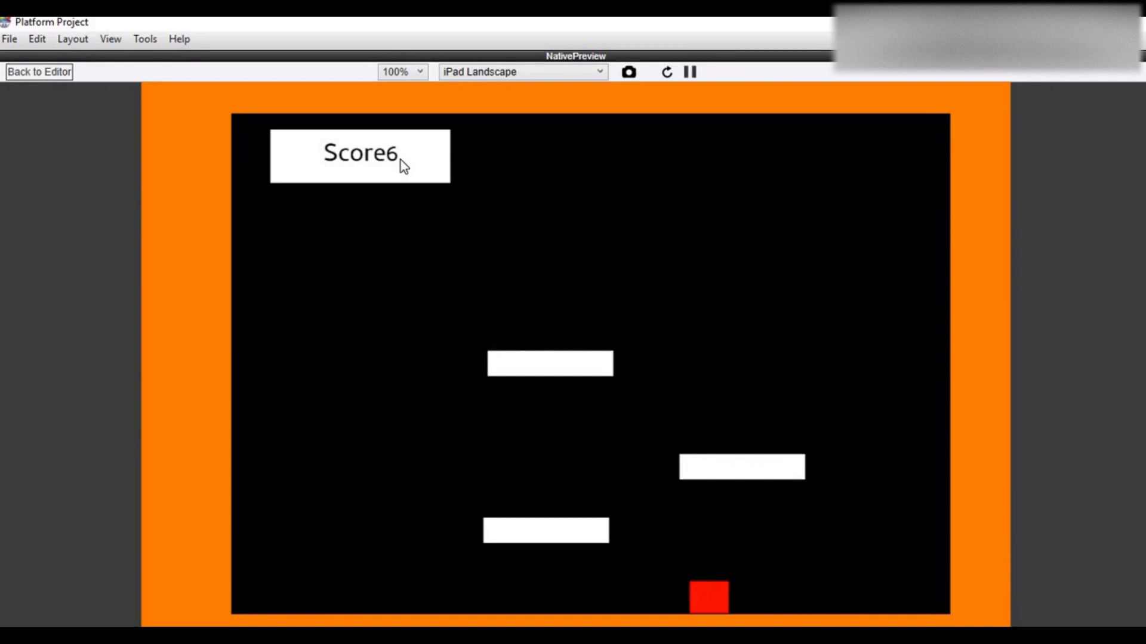
key("Up")
key("Up")
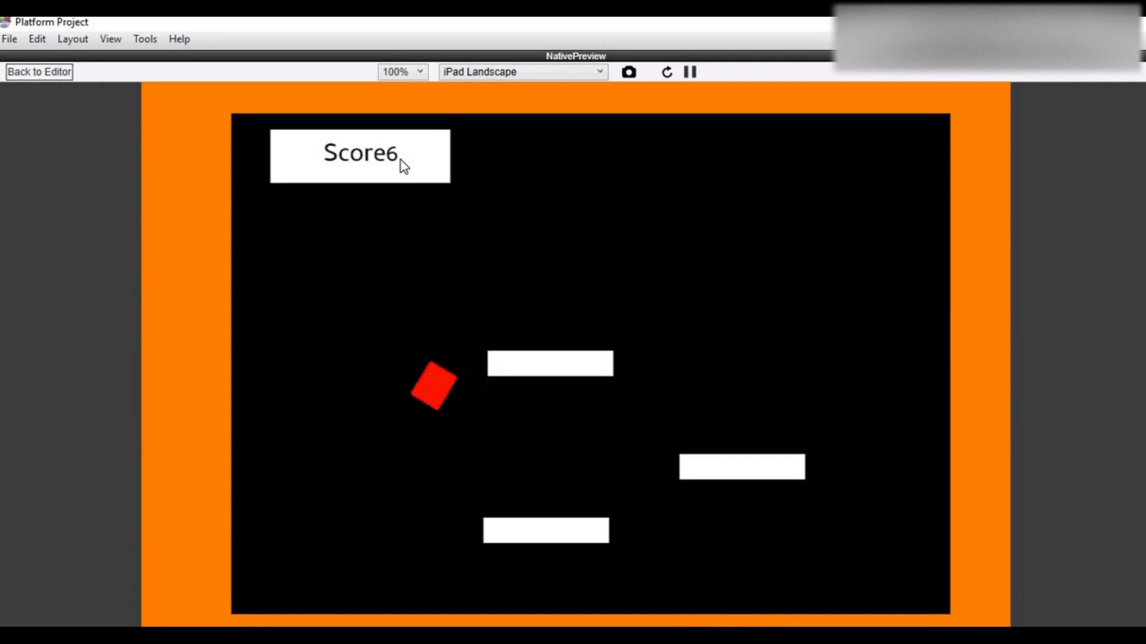
key("Right")
key("Up")
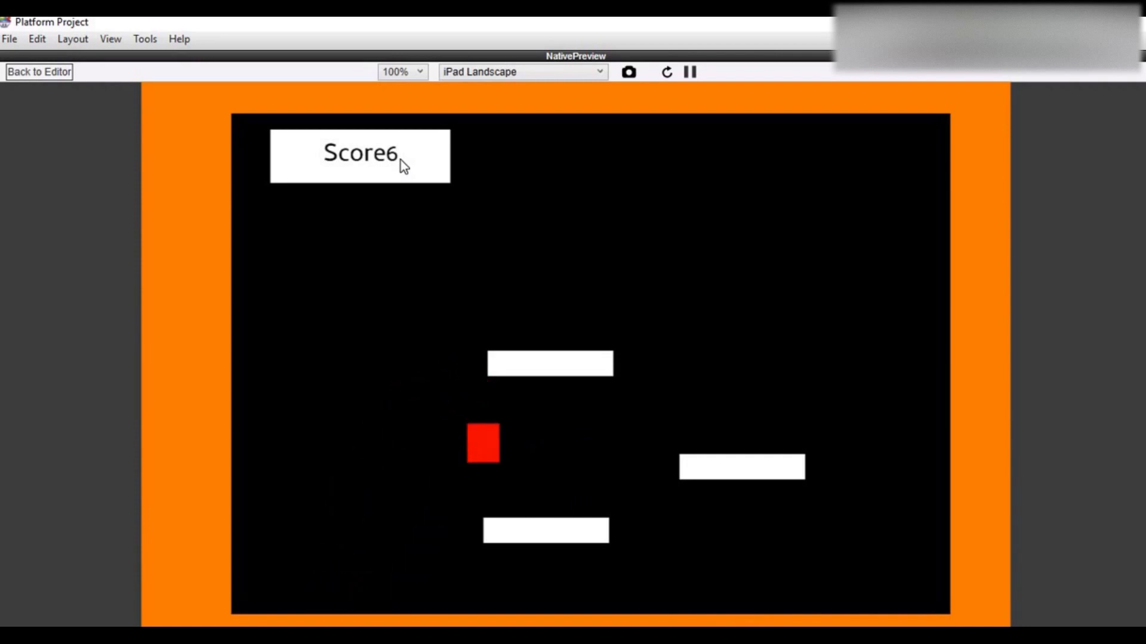
Restart the preview and steer the character to collect the jewels on the lowest platform and the right-hand platform.
left_click(667, 72)
key("Right")
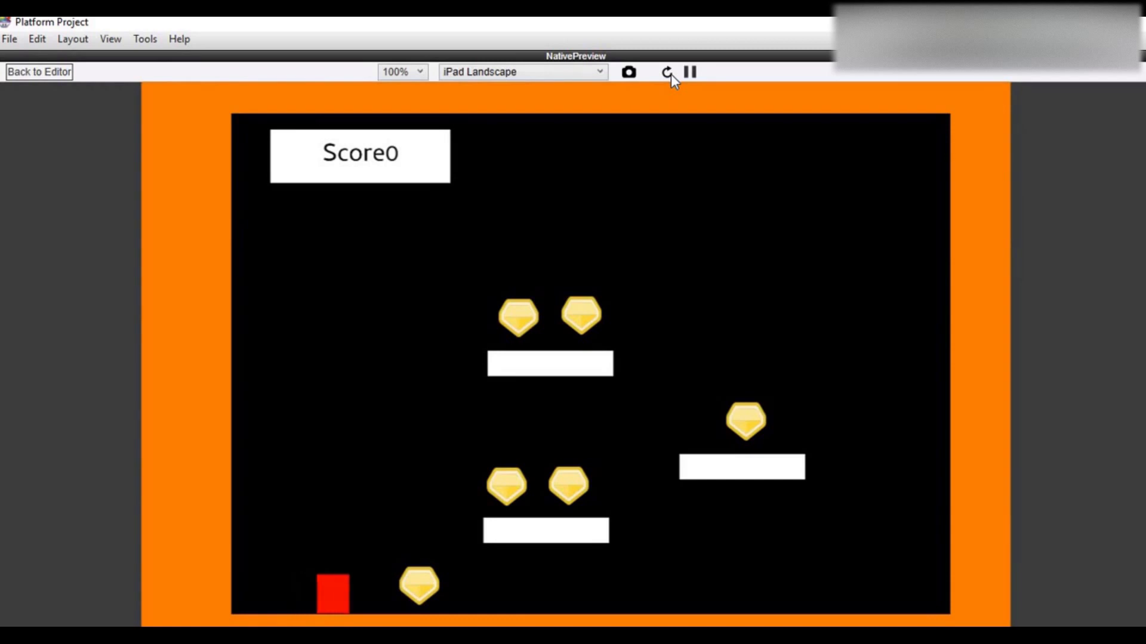
key("Up")
key("Right")
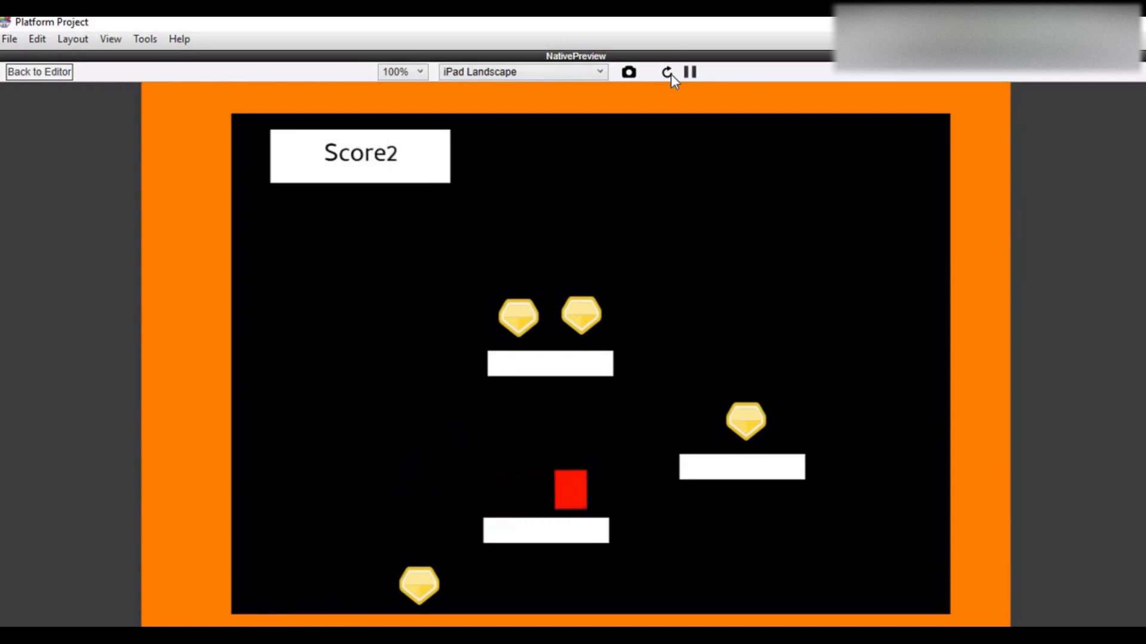
key("Up")
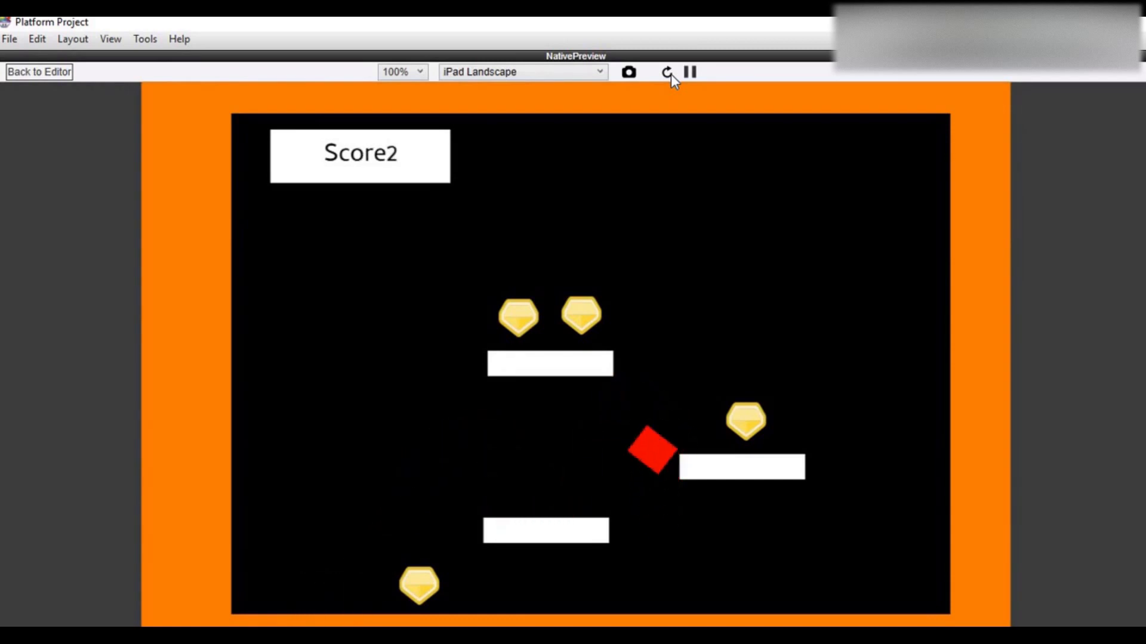
key("Up")
key("Left")
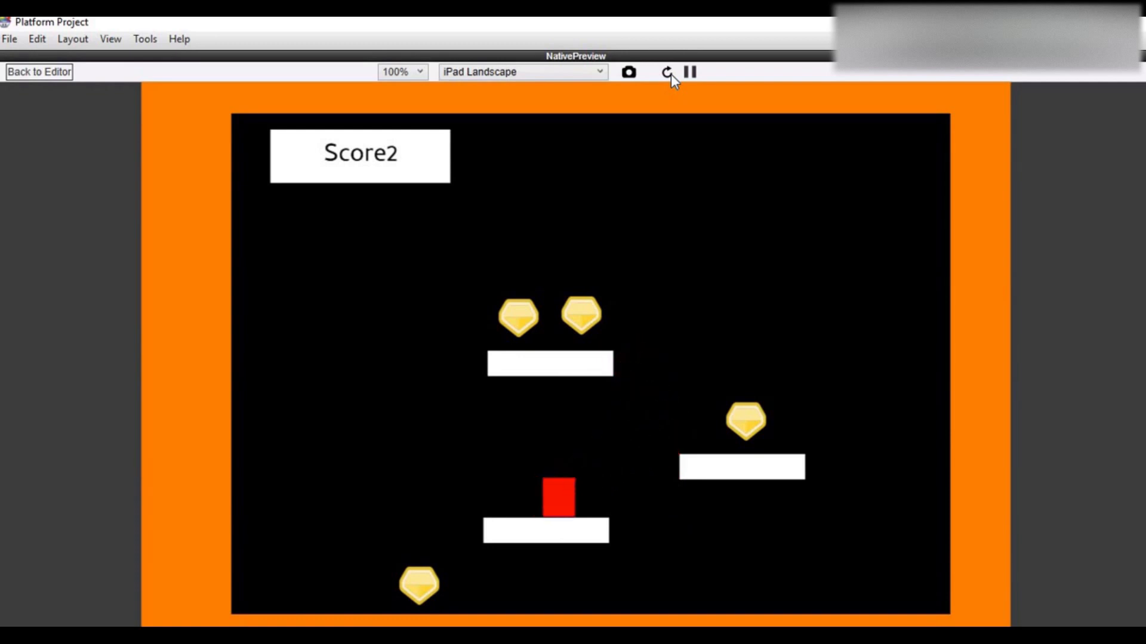
key("Right")
key("Up")
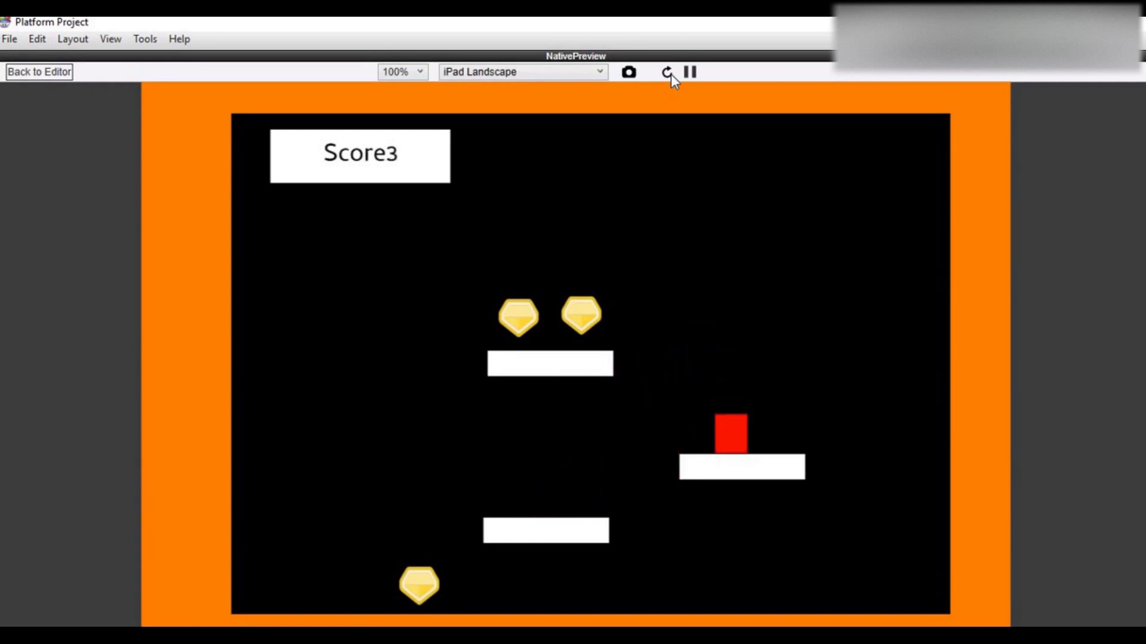
Collect both jewels on the highest platform and the last one on the floor, and jump onto the lowest platform.
key("Left")
key("Up")
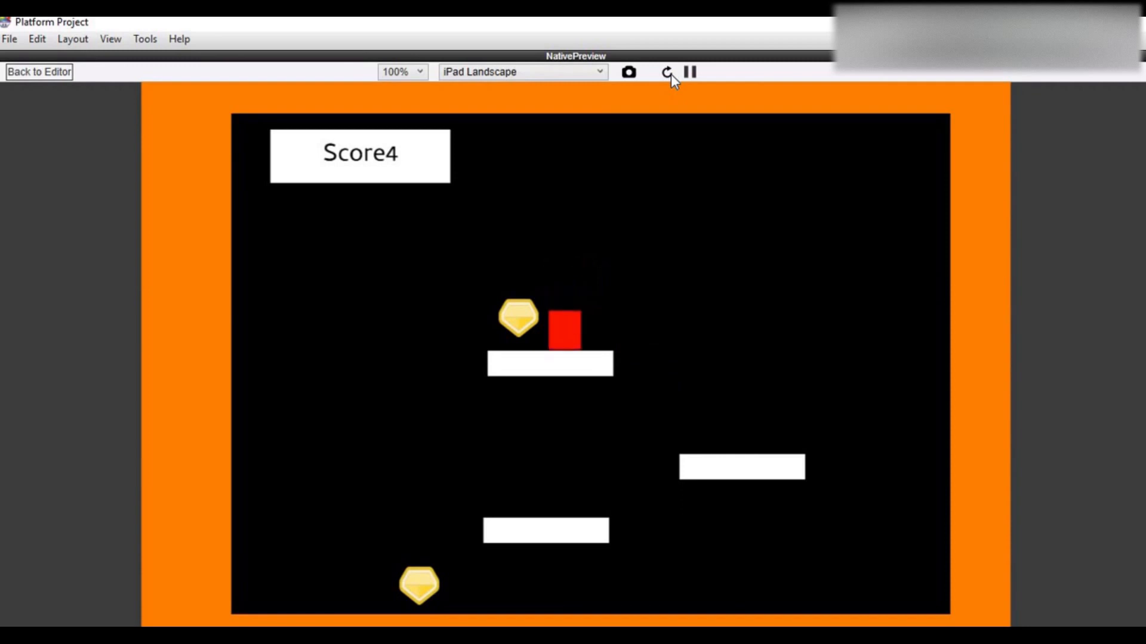
key("Left")
key("Up")
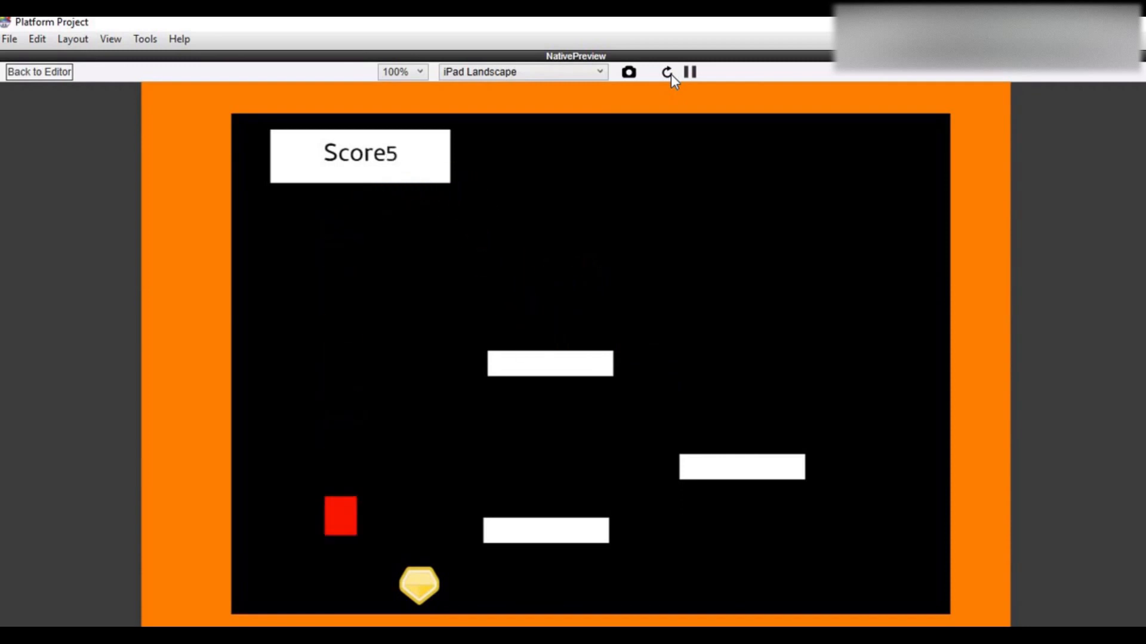
key("Right")
key("Up")
key("Right")
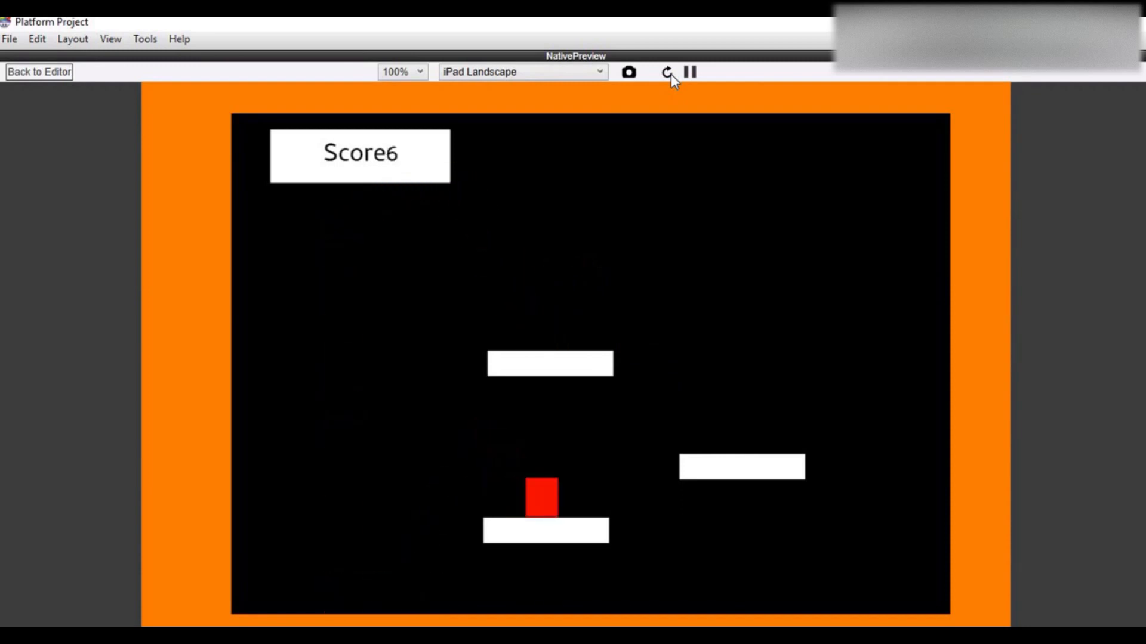
Drop the character to the floor and test its walking and jumping beneath the emptied platforms.
key("Up")
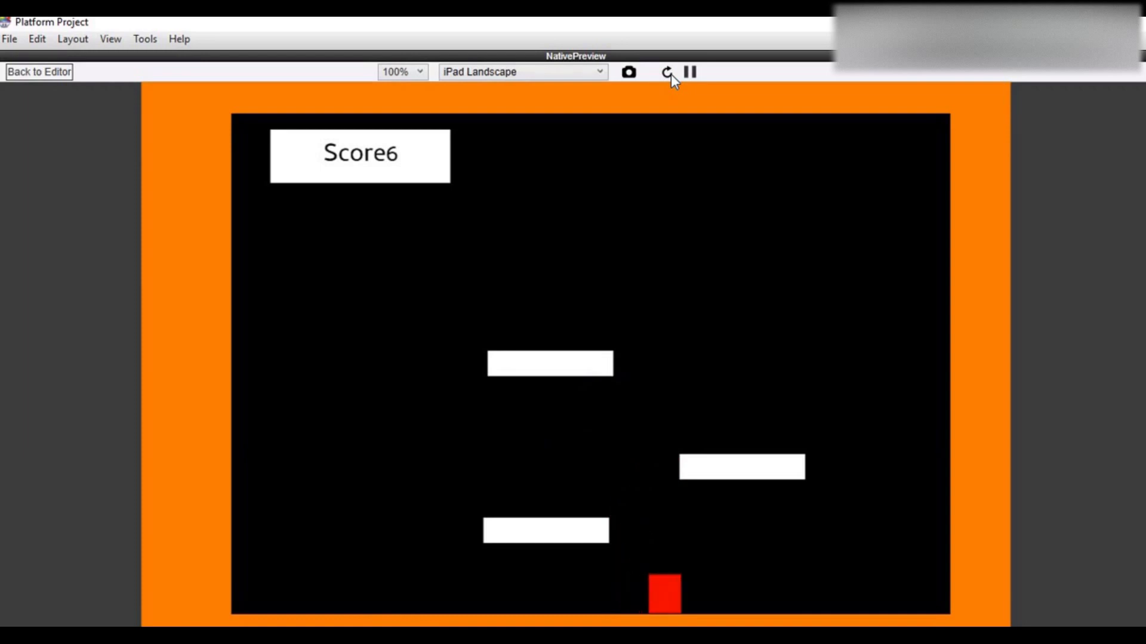
key("Right")
key("Left")
key("Left")
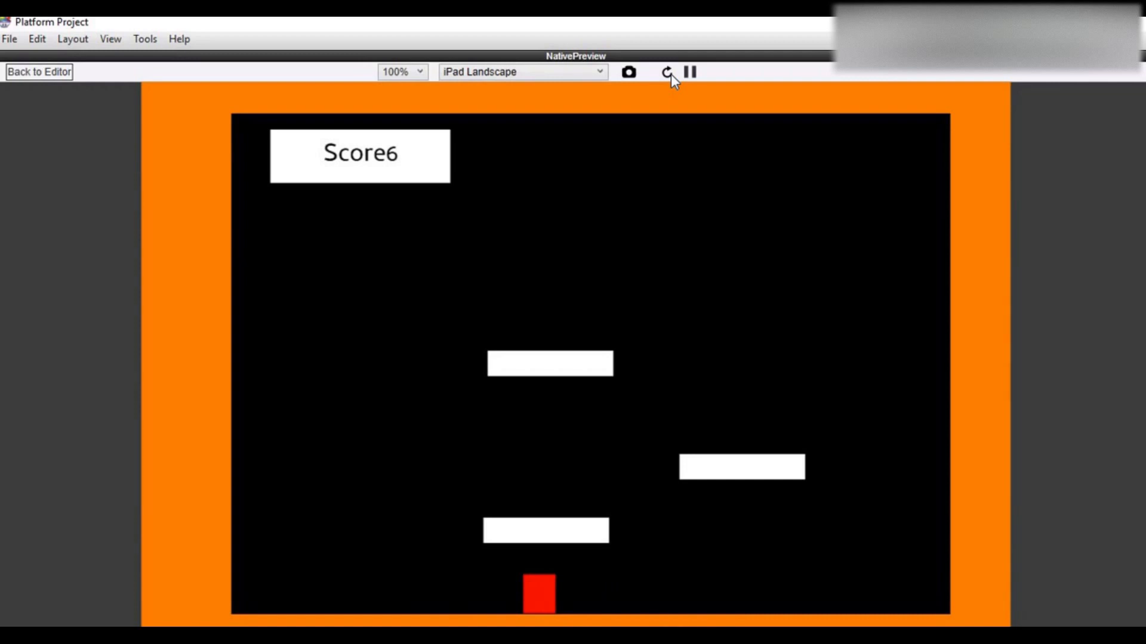
key("Left")
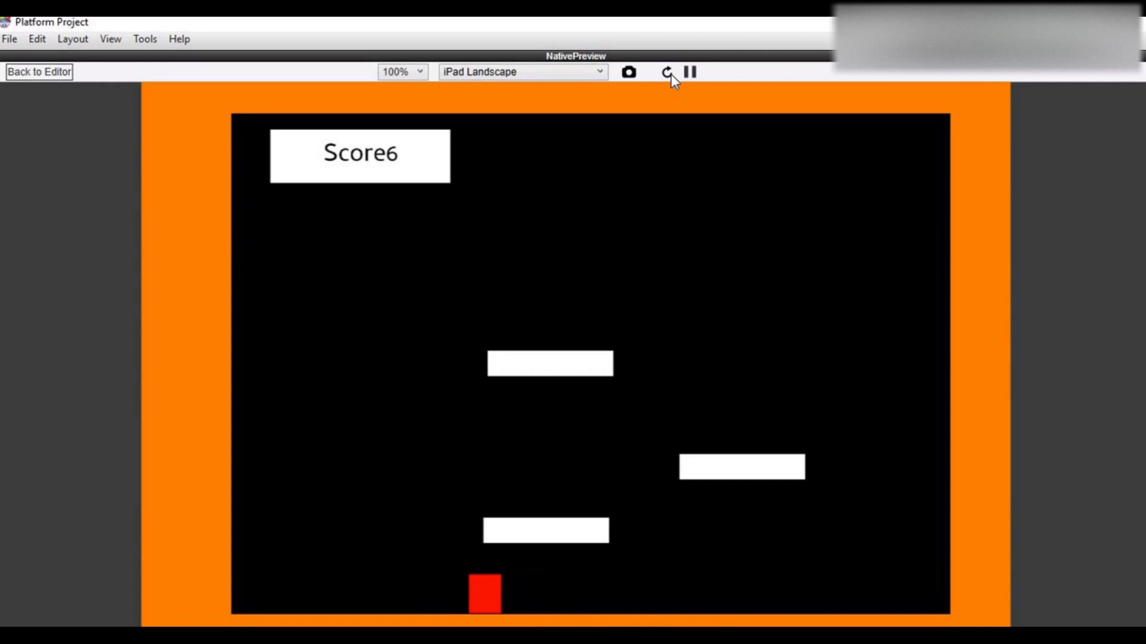
key("Up")
key("Right")
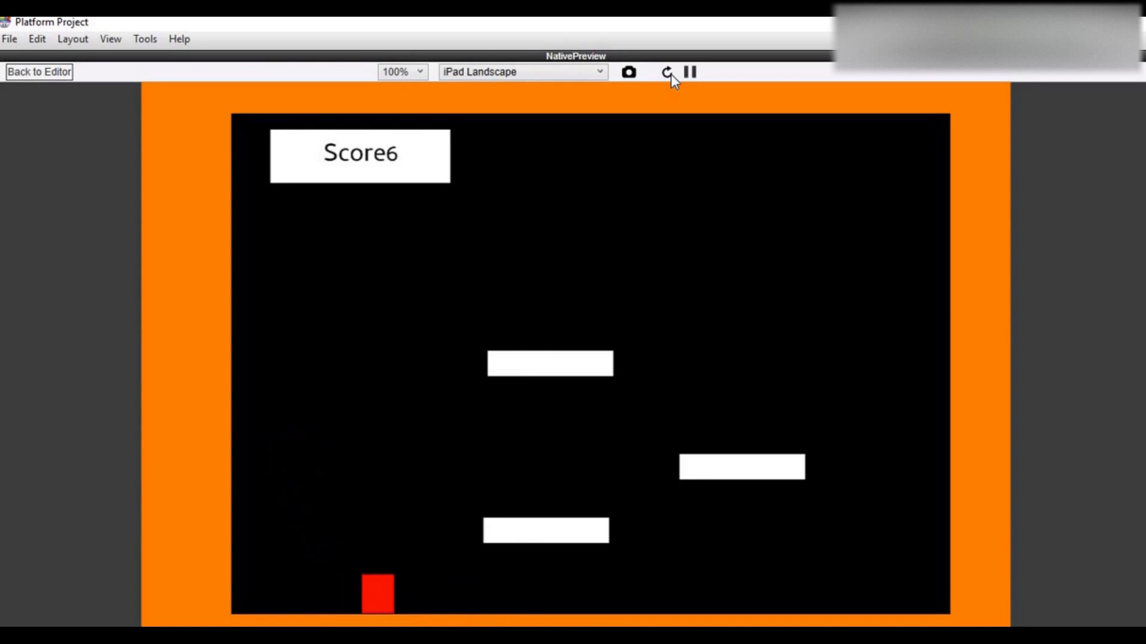
Jump the character from the floor up onto the right-hand platform.
key("Up")
key("Up")
key("Right")
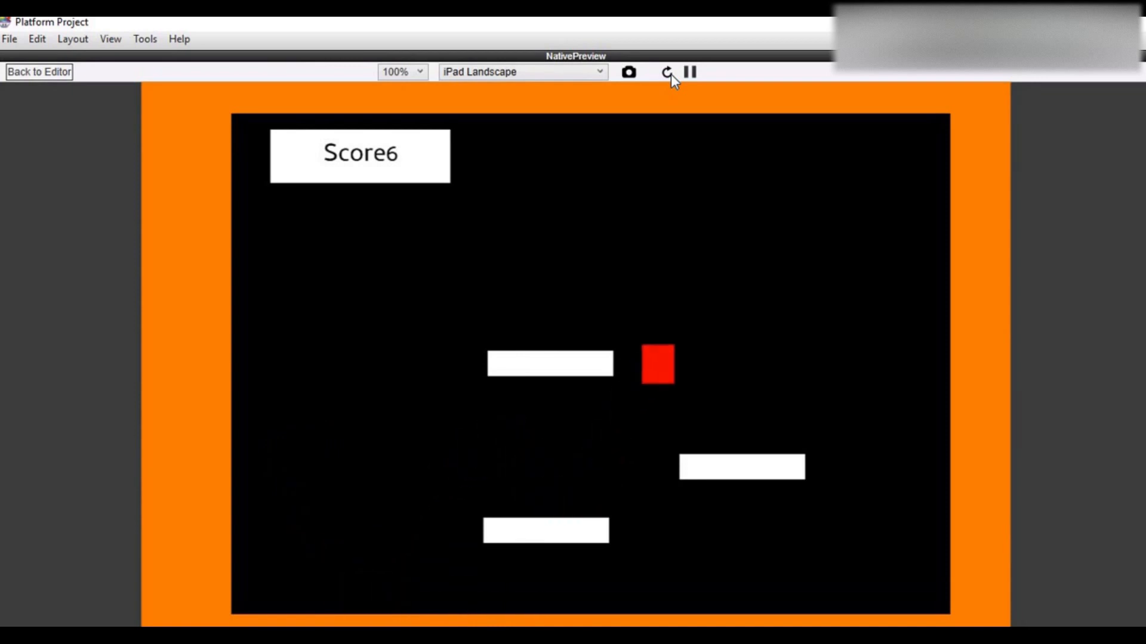
key("Left")
key("Right")
key("Right")
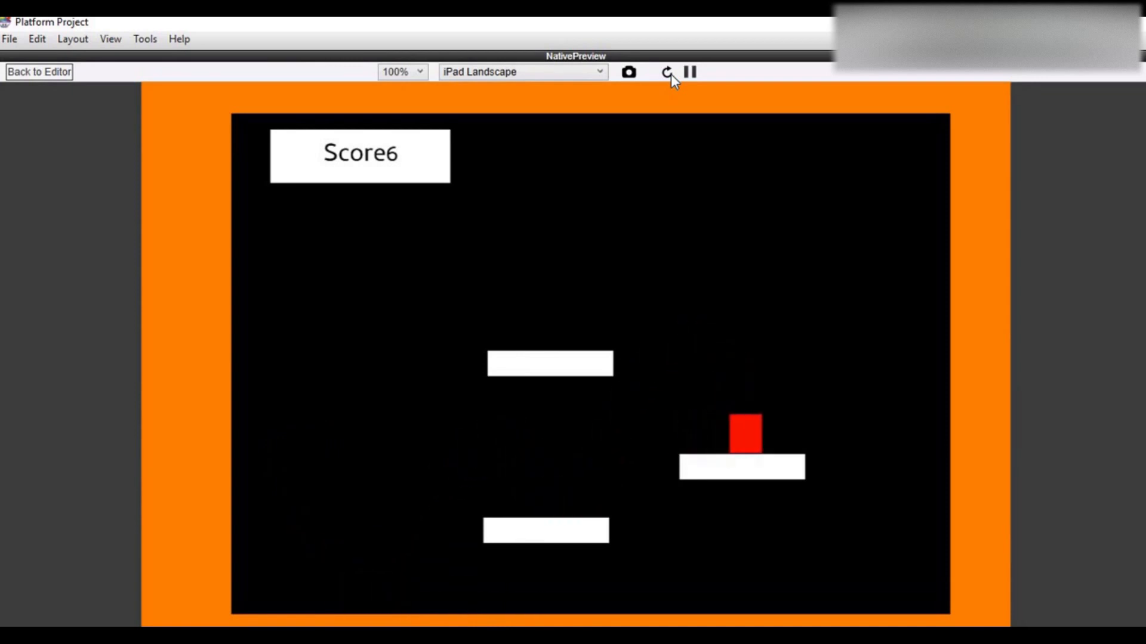
key("Left")
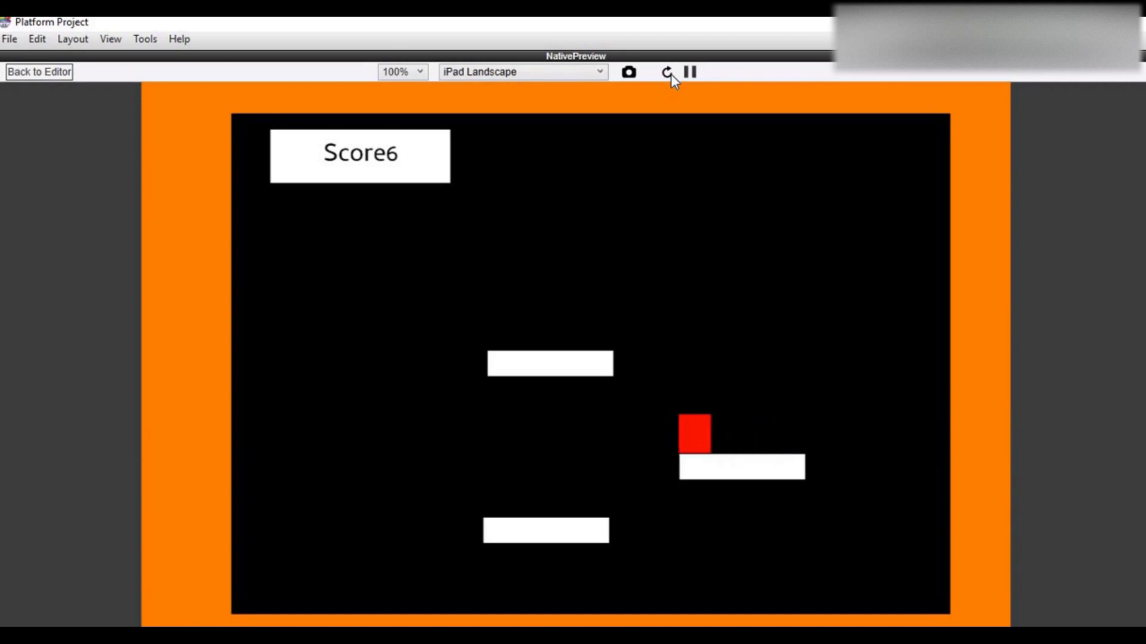
key("Right")
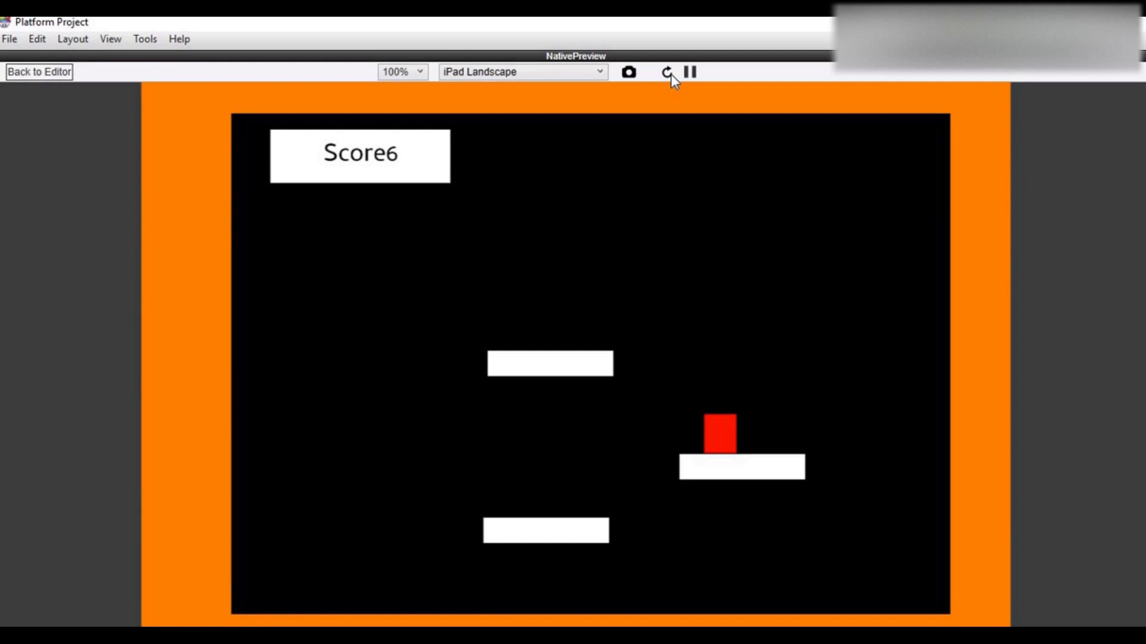
key("Right")
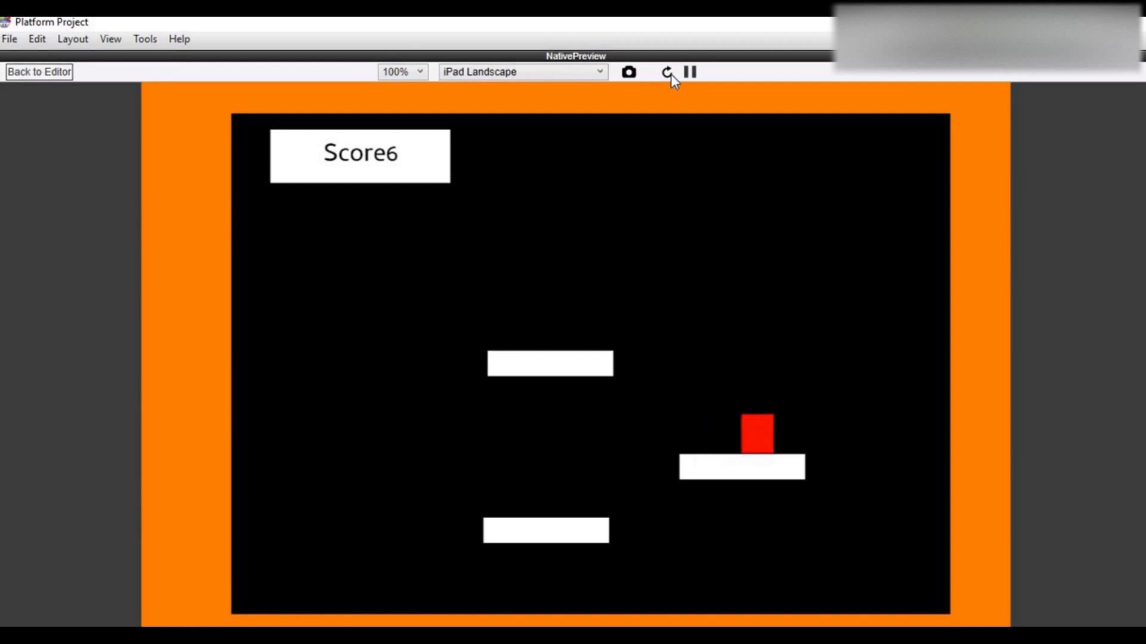
key("Left")
key("Right")
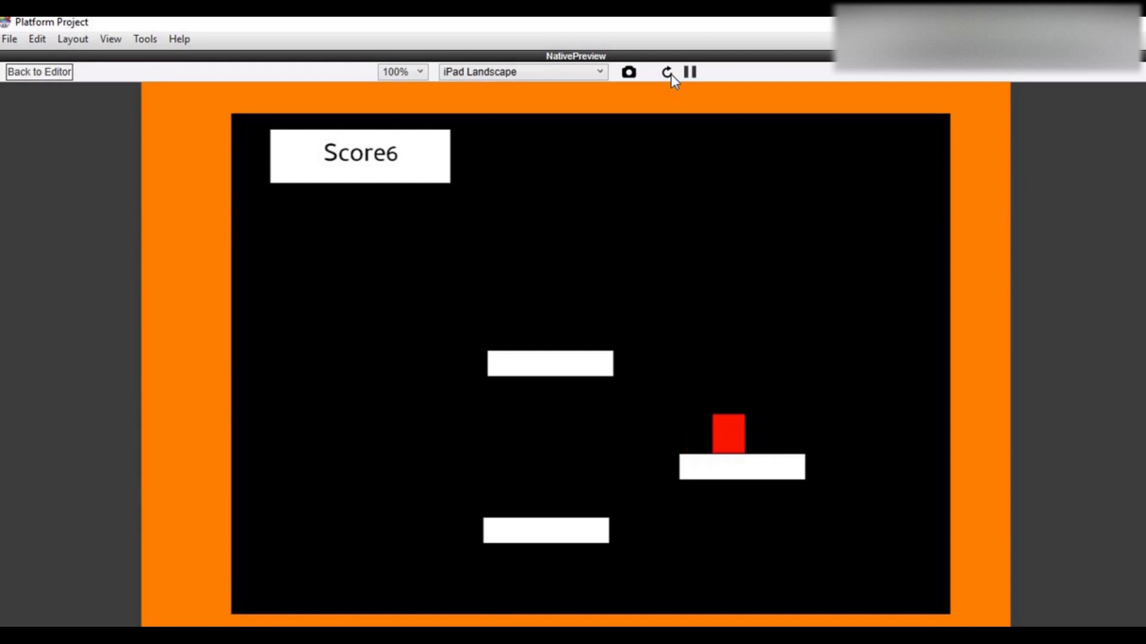
key("Left")
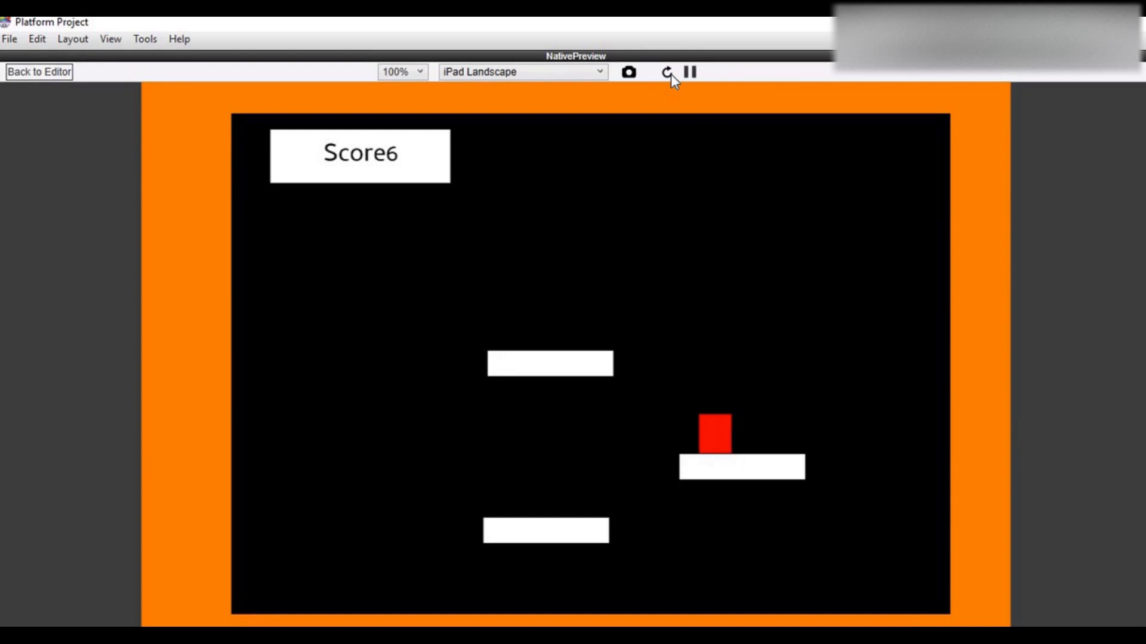